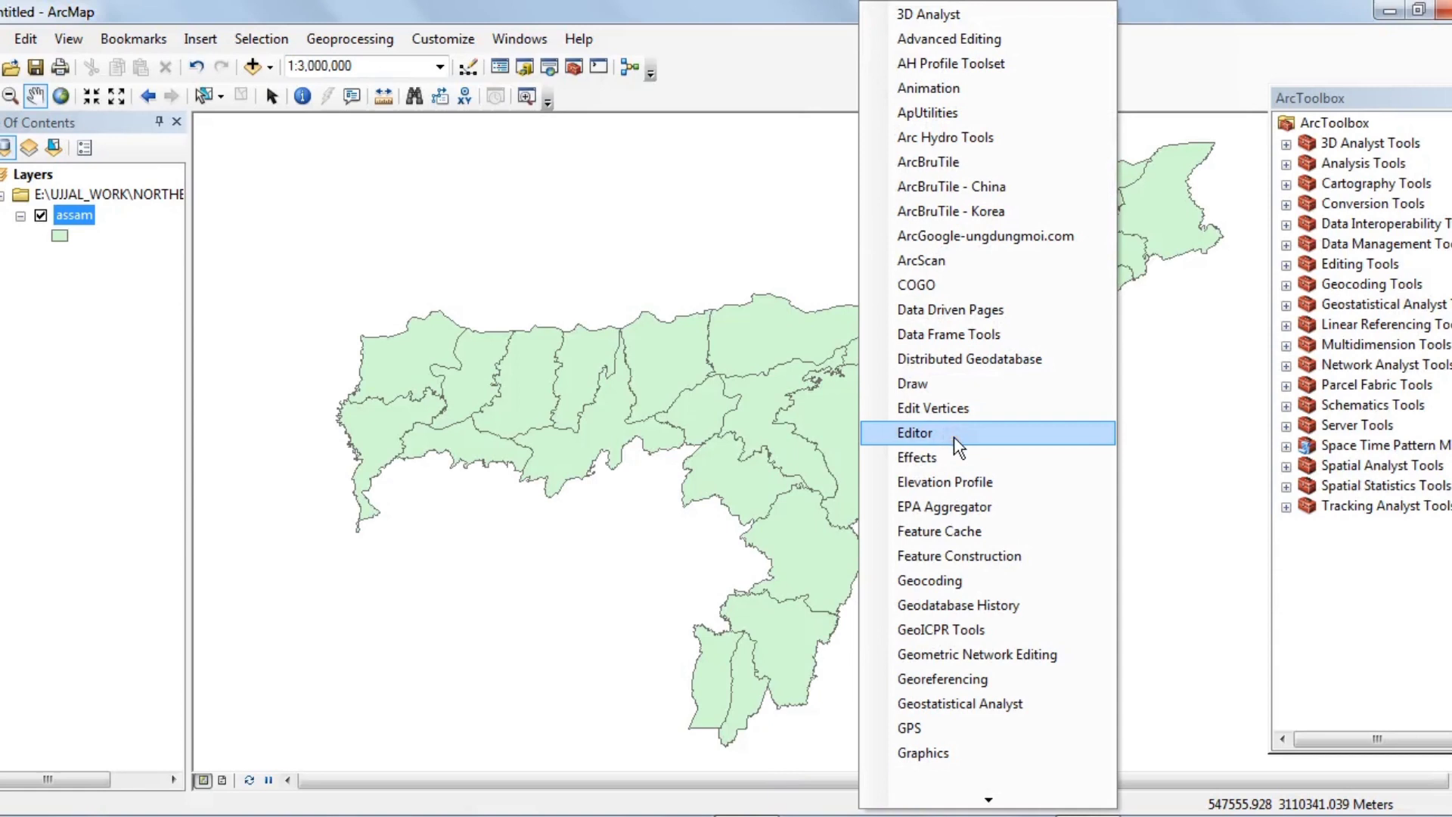
- Display the Editor toolbar and dock it beside the existing map tools
left_click(955, 438)
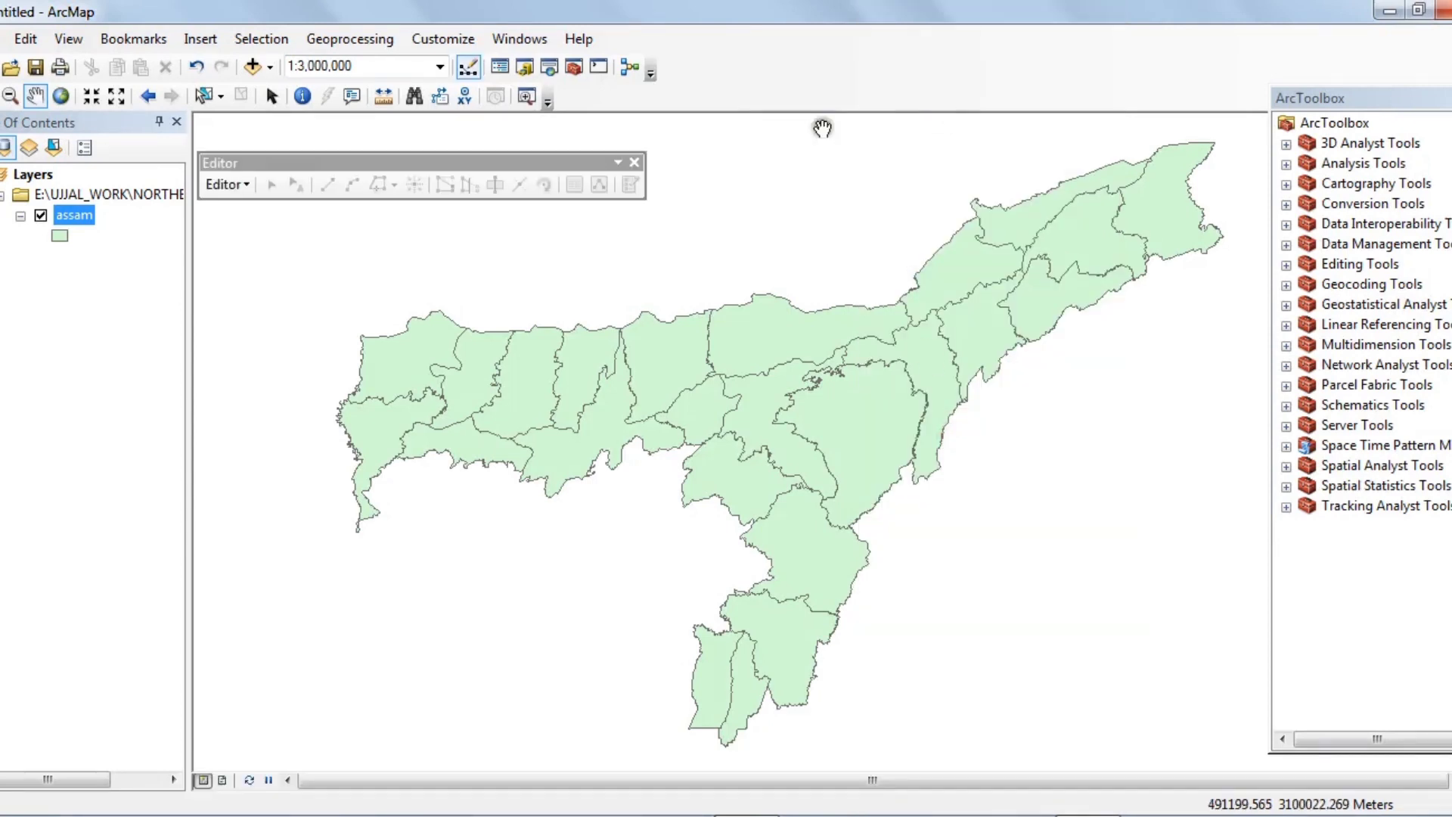
left_click_drag(529, 169, 852, 100)
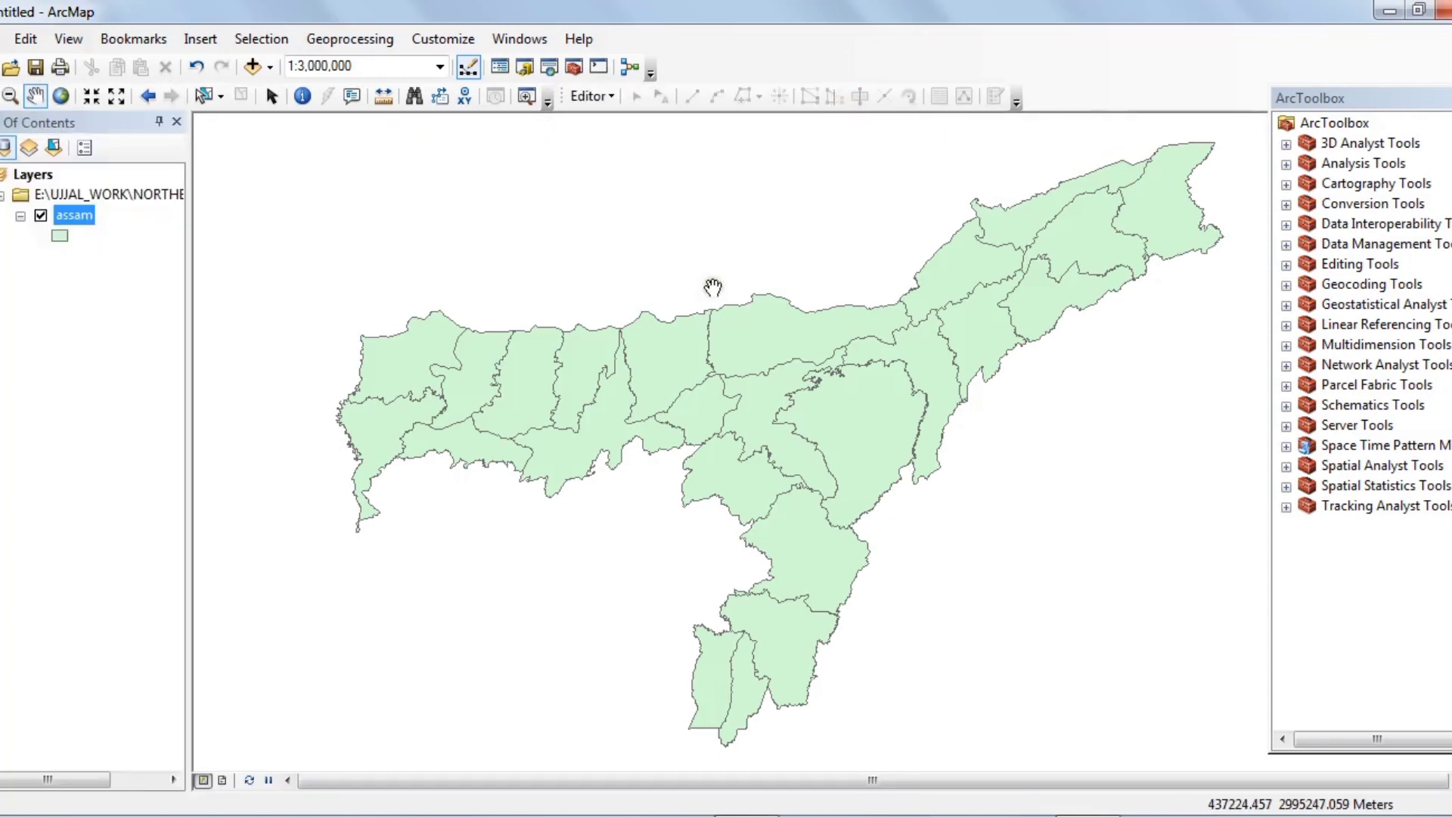
- Show the Catalog in place of ArcToolbox and expand the E:\TRY folder connection
left_click(524, 68)
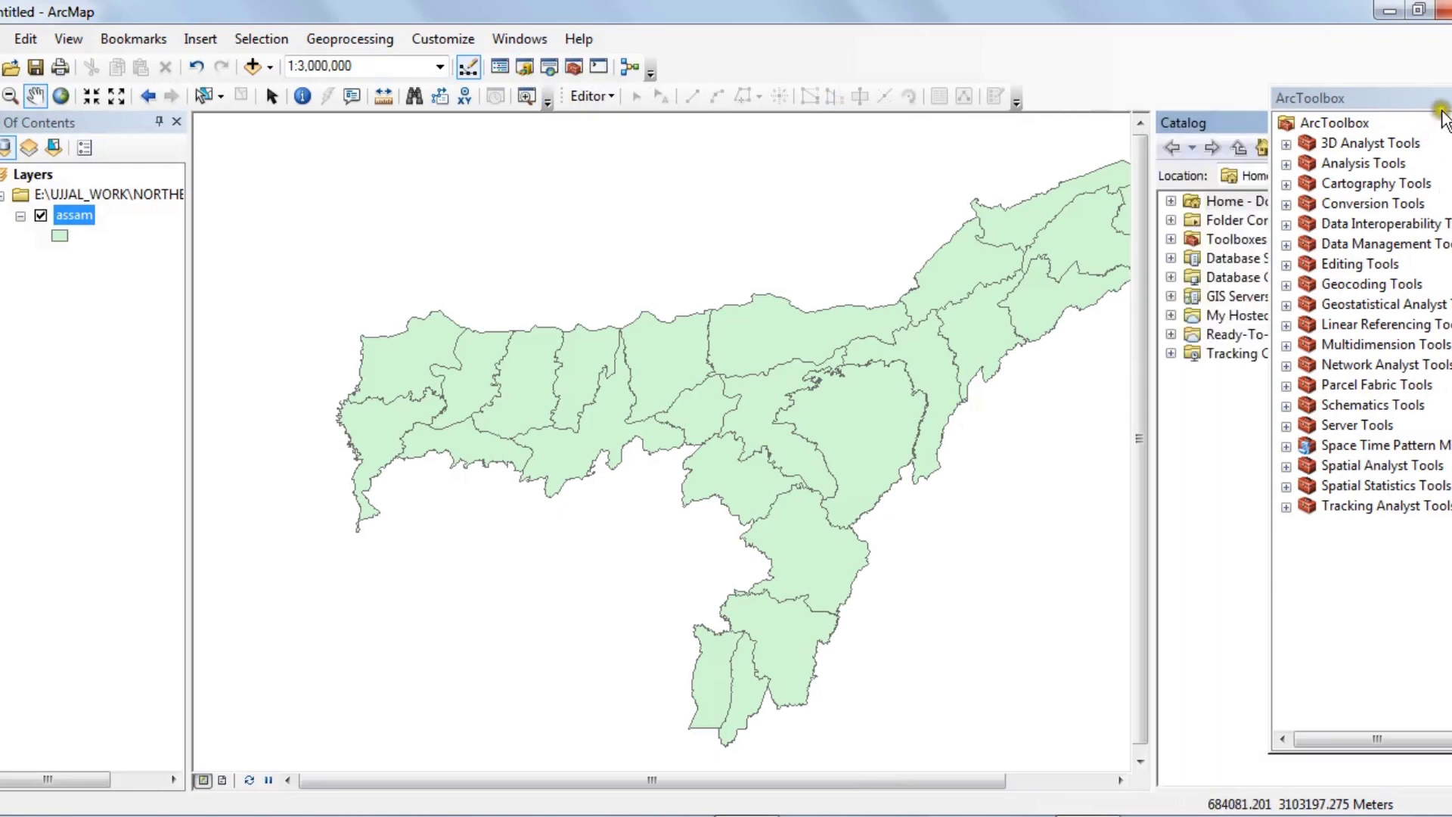
left_click(1449, 98)
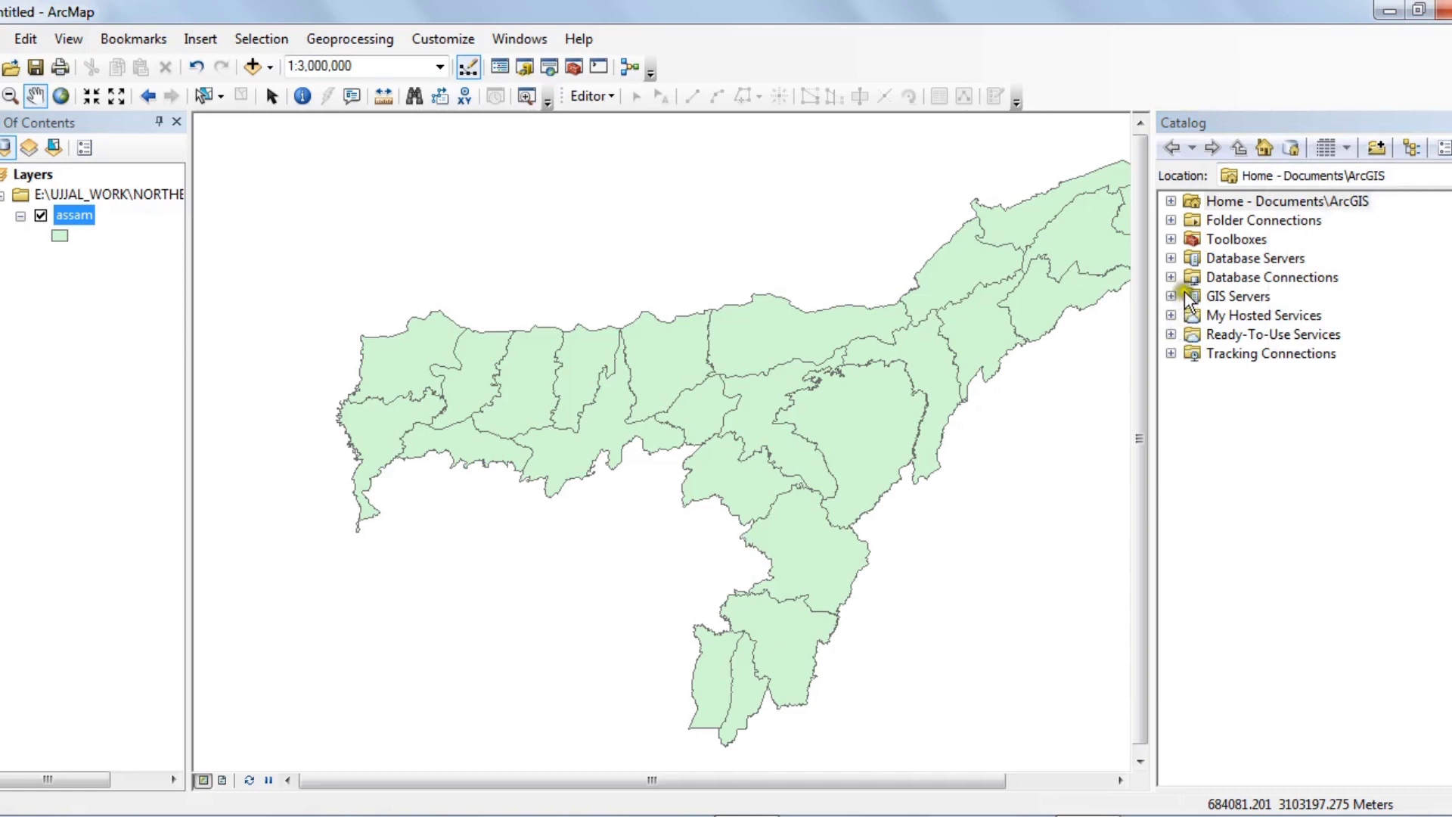
left_click(1172, 220)
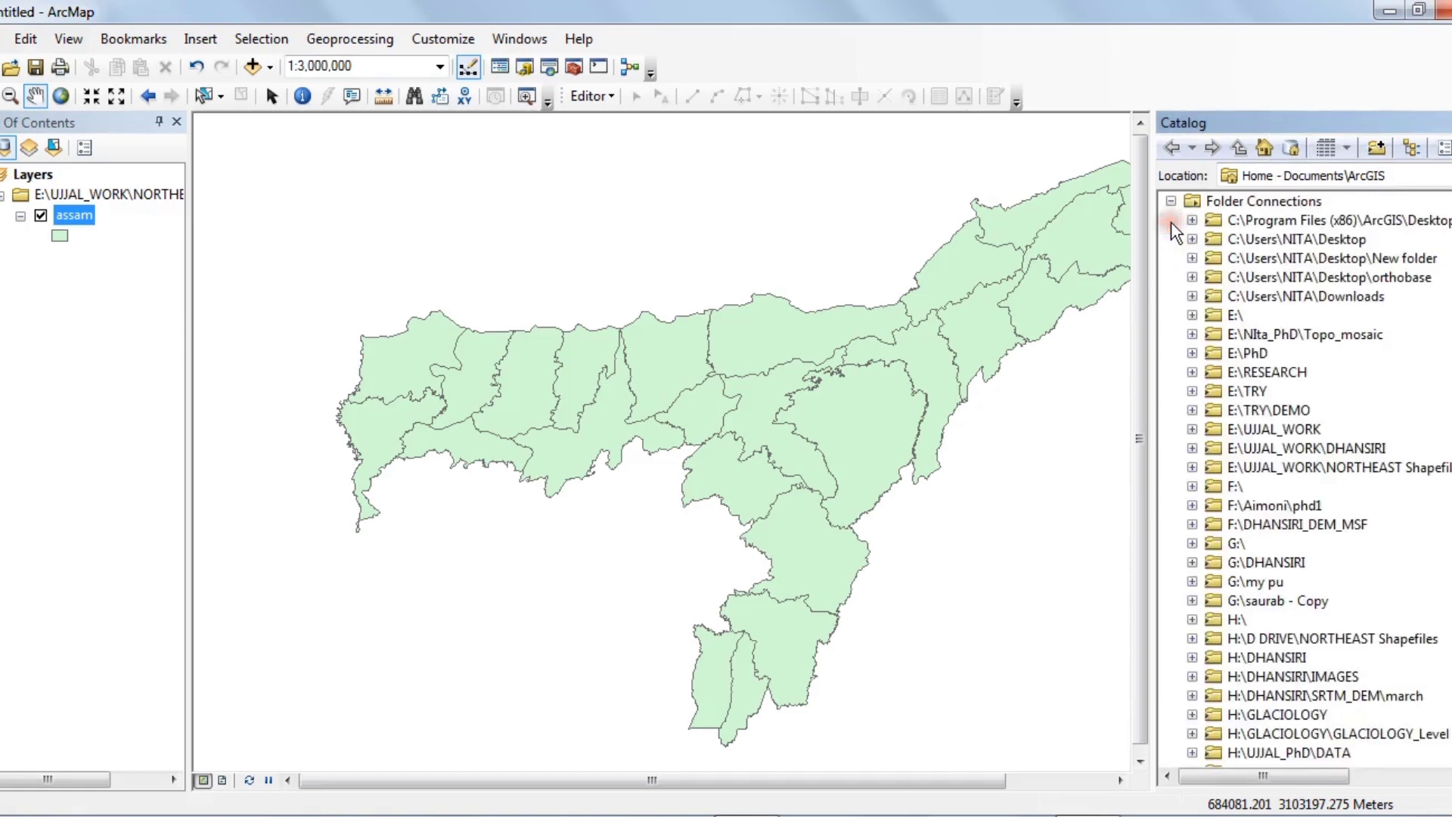
left_click(1192, 388)
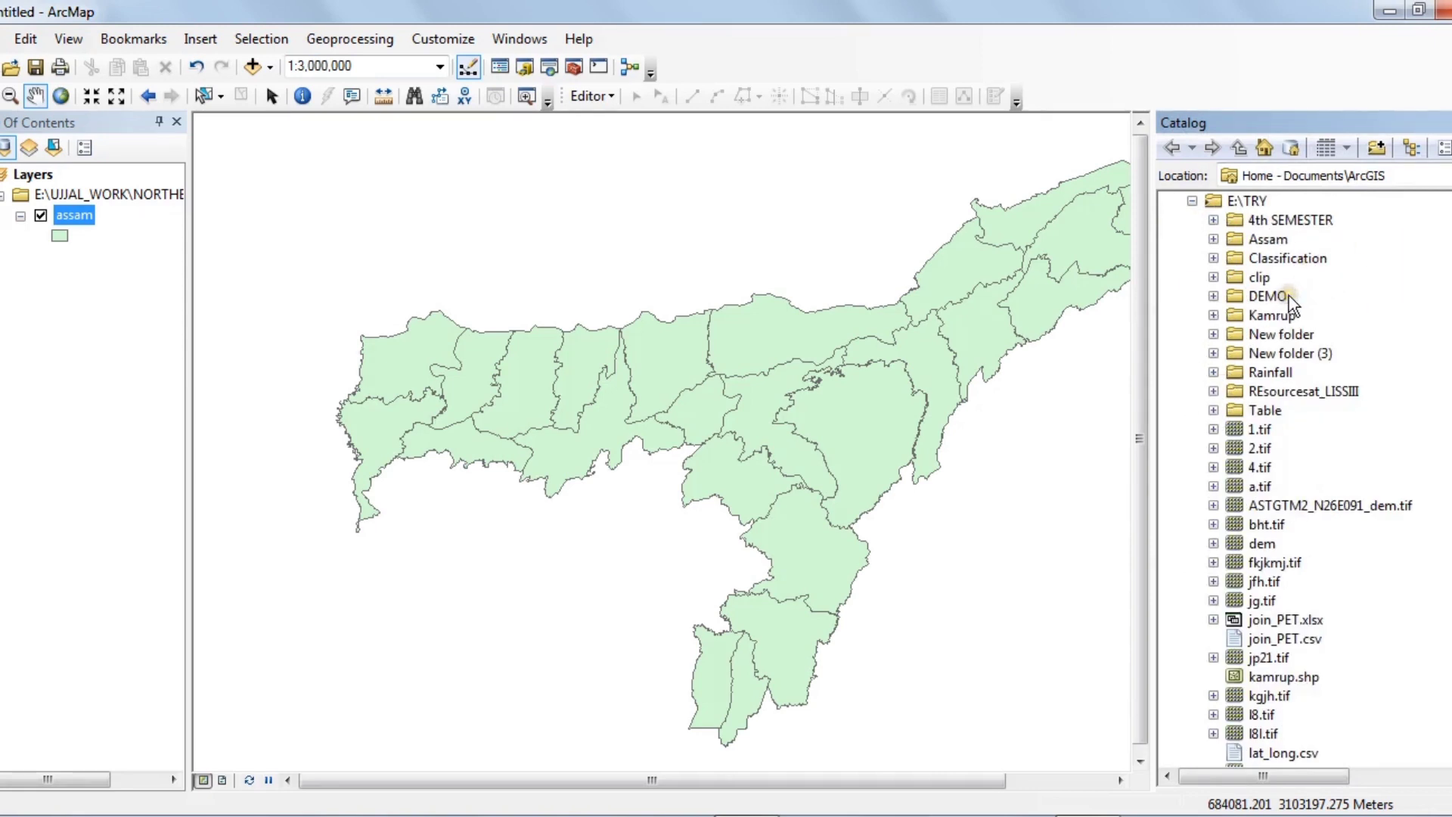
- Look through the contents of the DEMO subfolder and the rest of the E:\TRY folder
left_click(1214, 296)
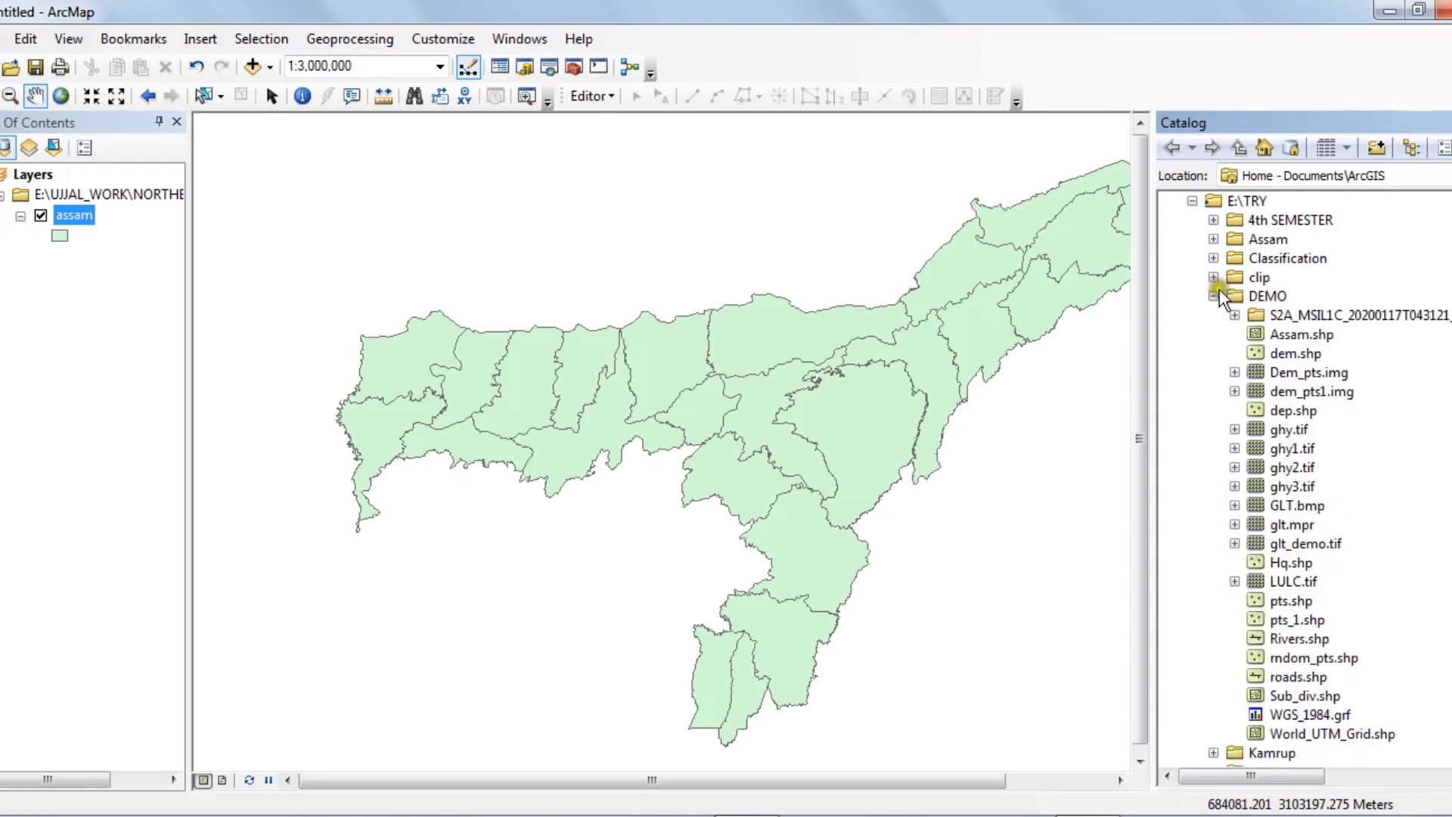
left_click(1215, 296)
scroll(1372, 302, "down", 3)
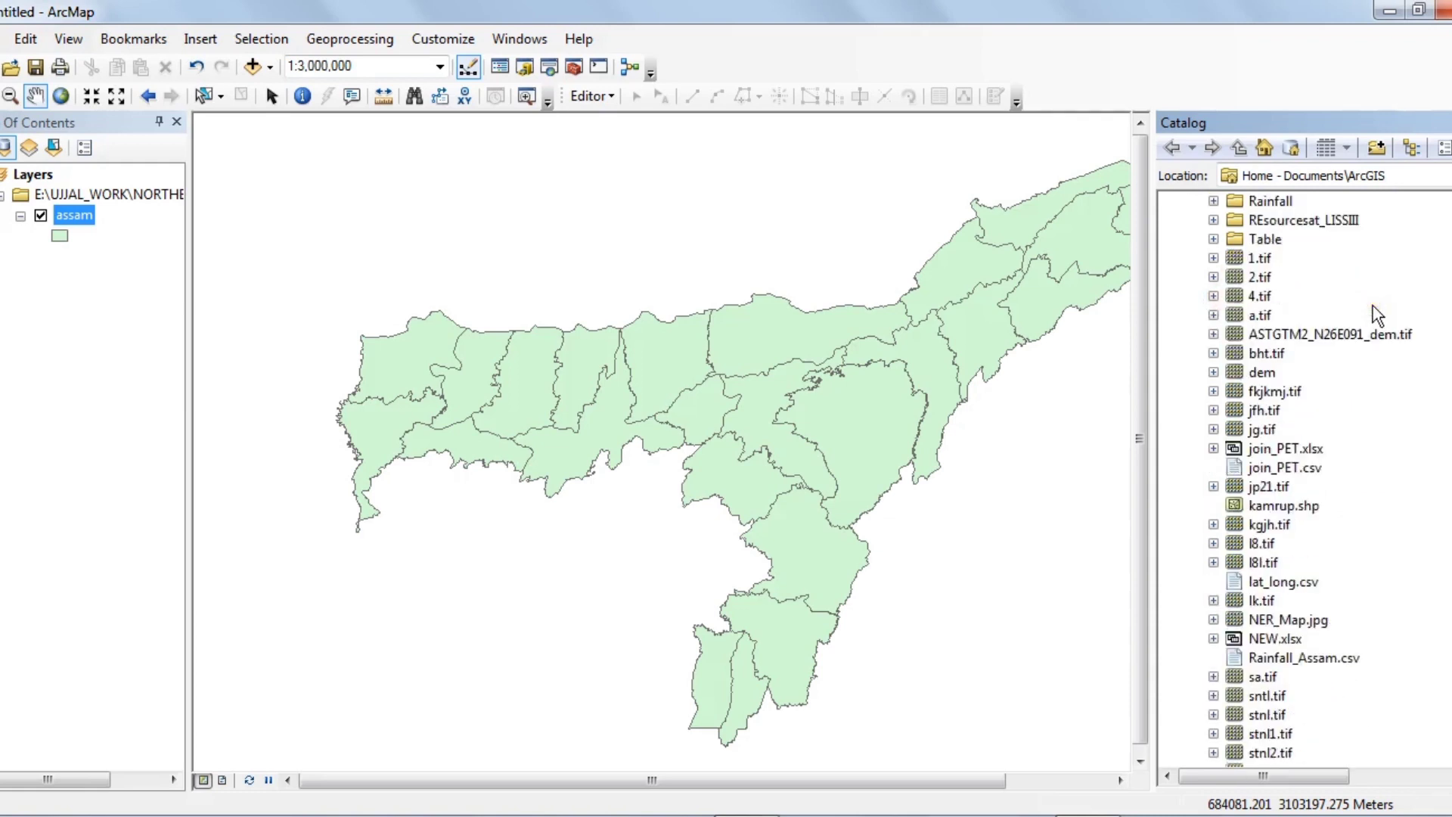
scroll(1373, 306, "down", 5)
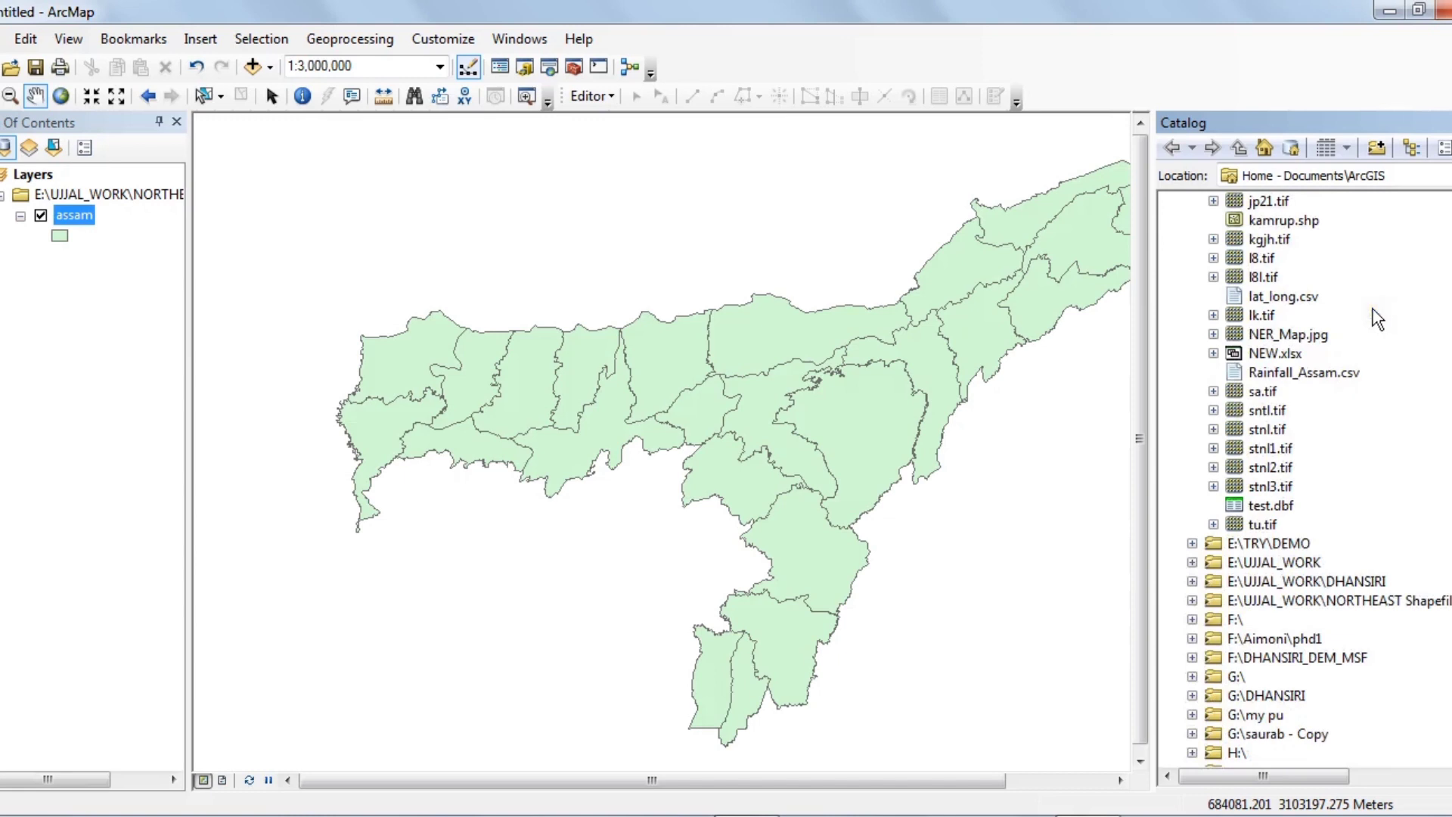
scroll(1375, 314, "up", 7)
scroll(1377, 317, "up", 1)
- Create a new folder named Buffer inside E:\TRY
right_click(1377, 296)
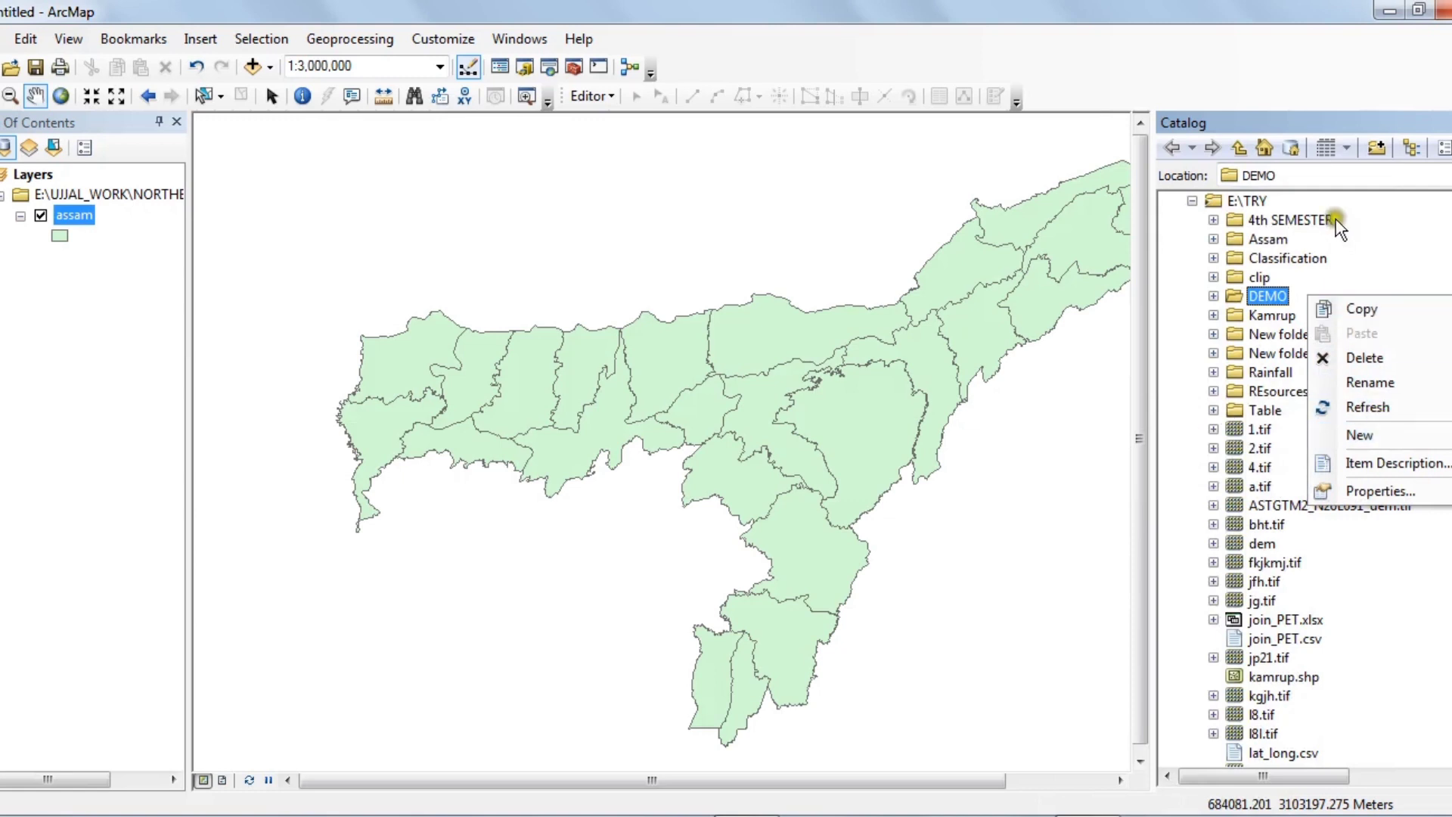
left_click(1265, 203)
right_click(1267, 204)
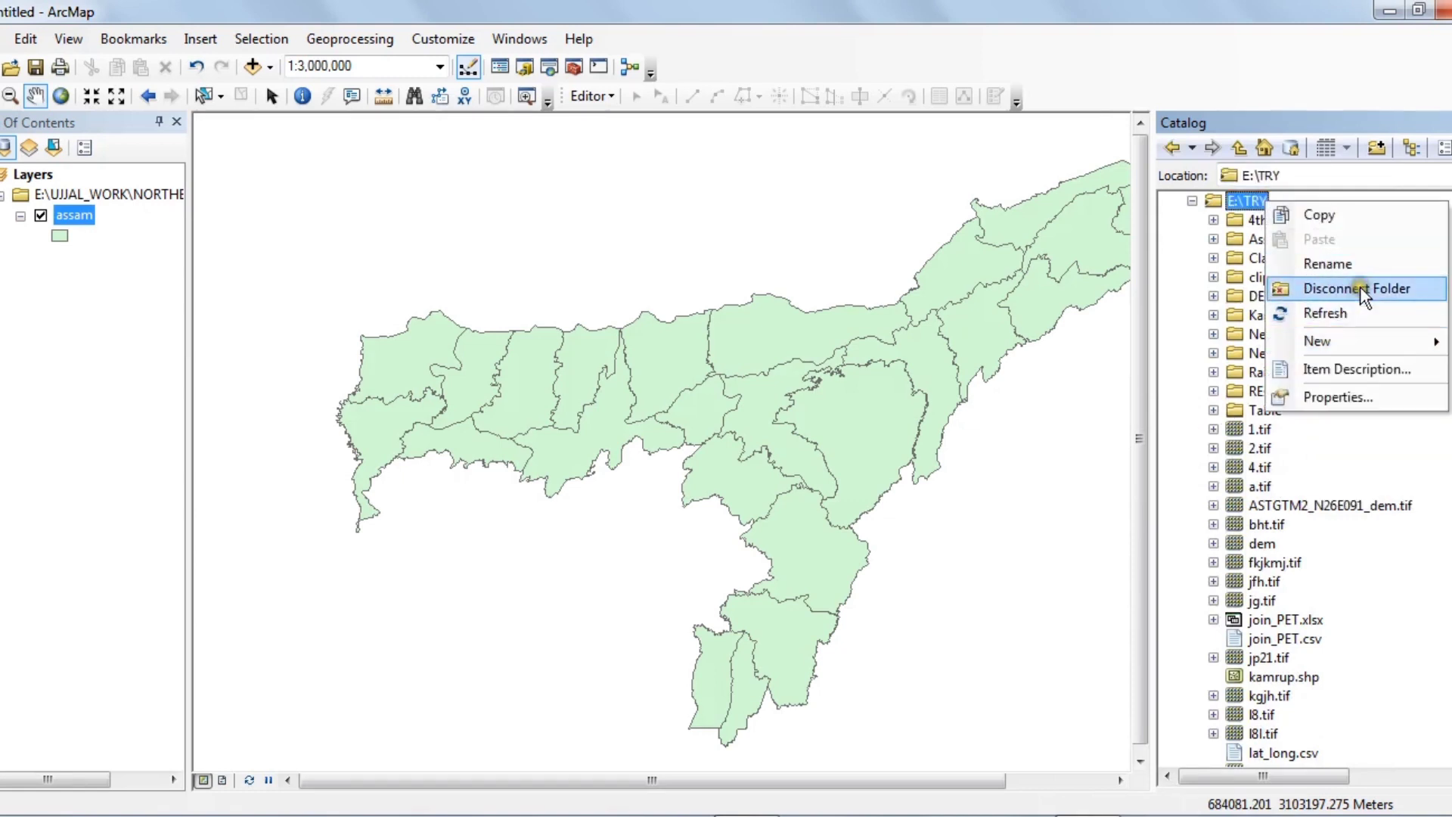
mouse_move(1382, 344)
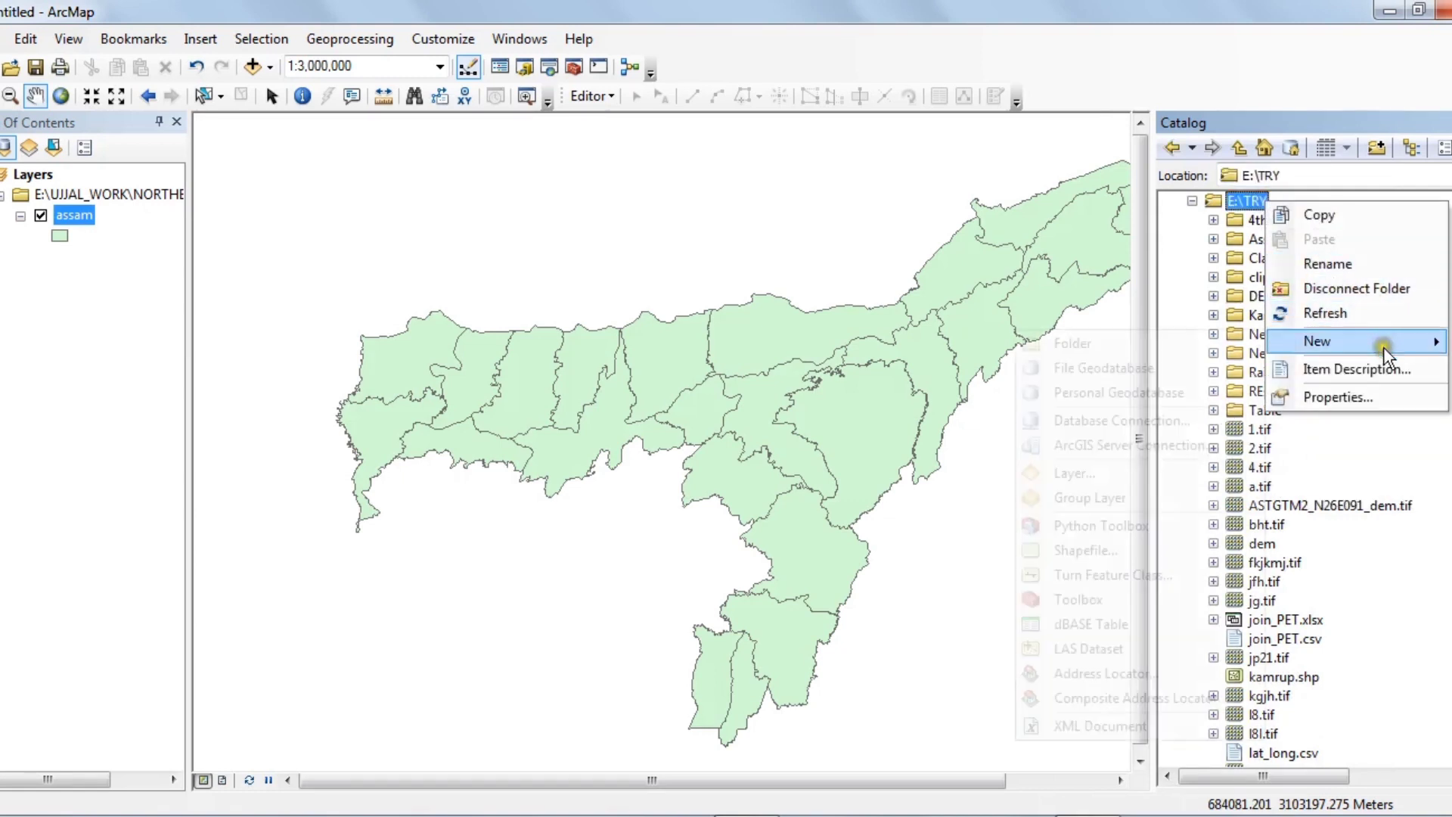
left_click(1117, 343)
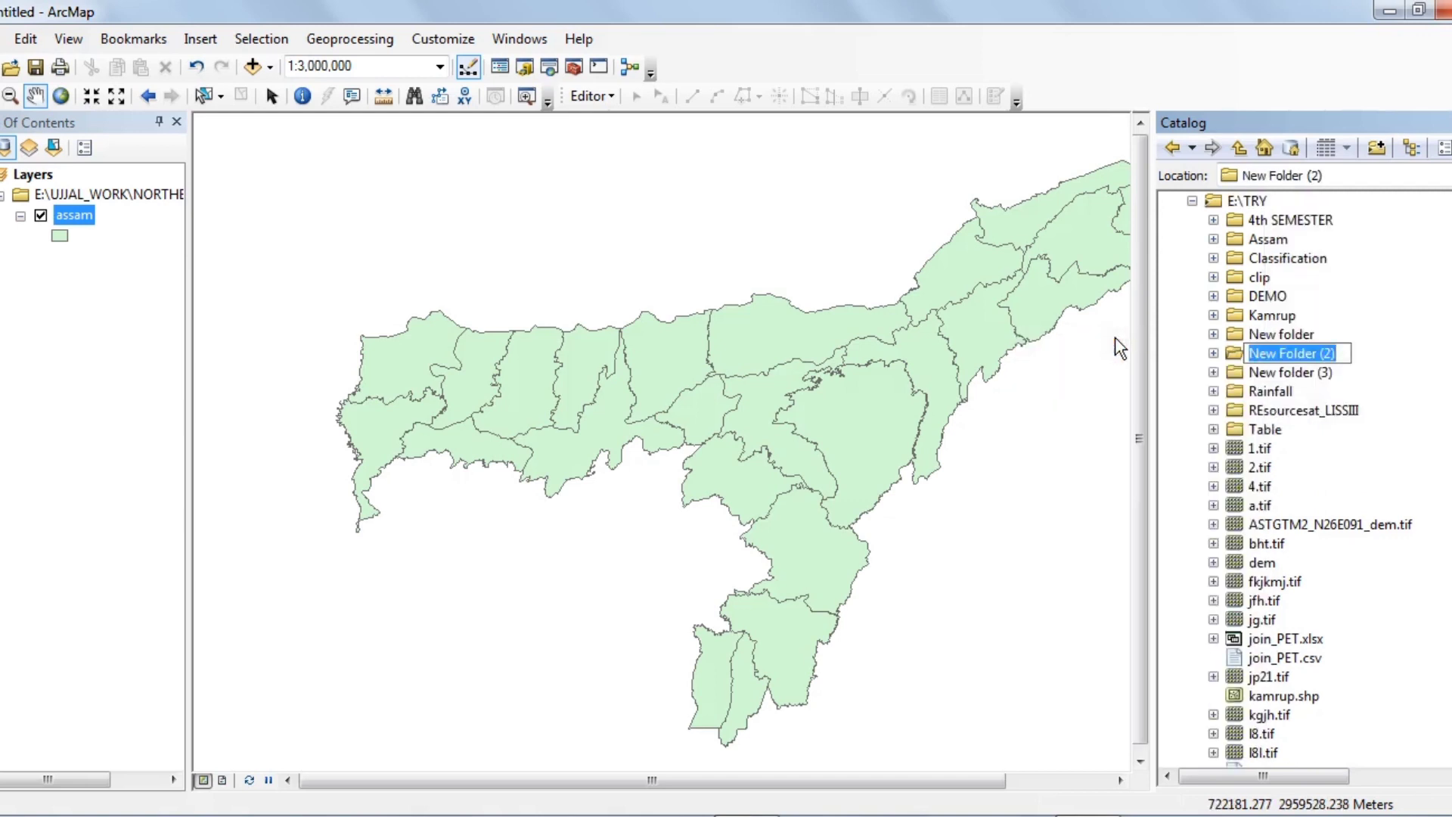
key("BackSpace")
type("Buf")
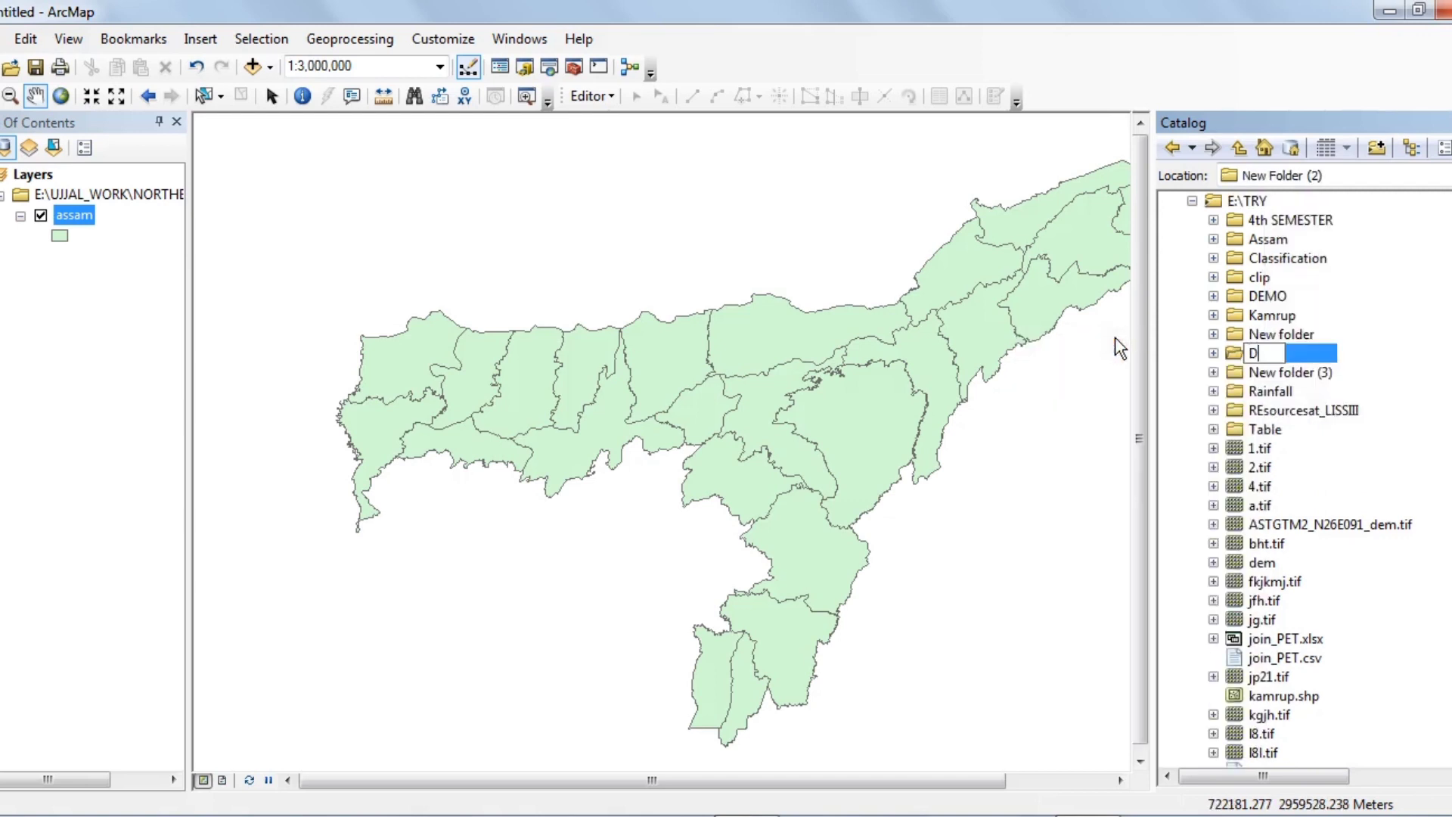
type("fer")
left_click(1361, 277)
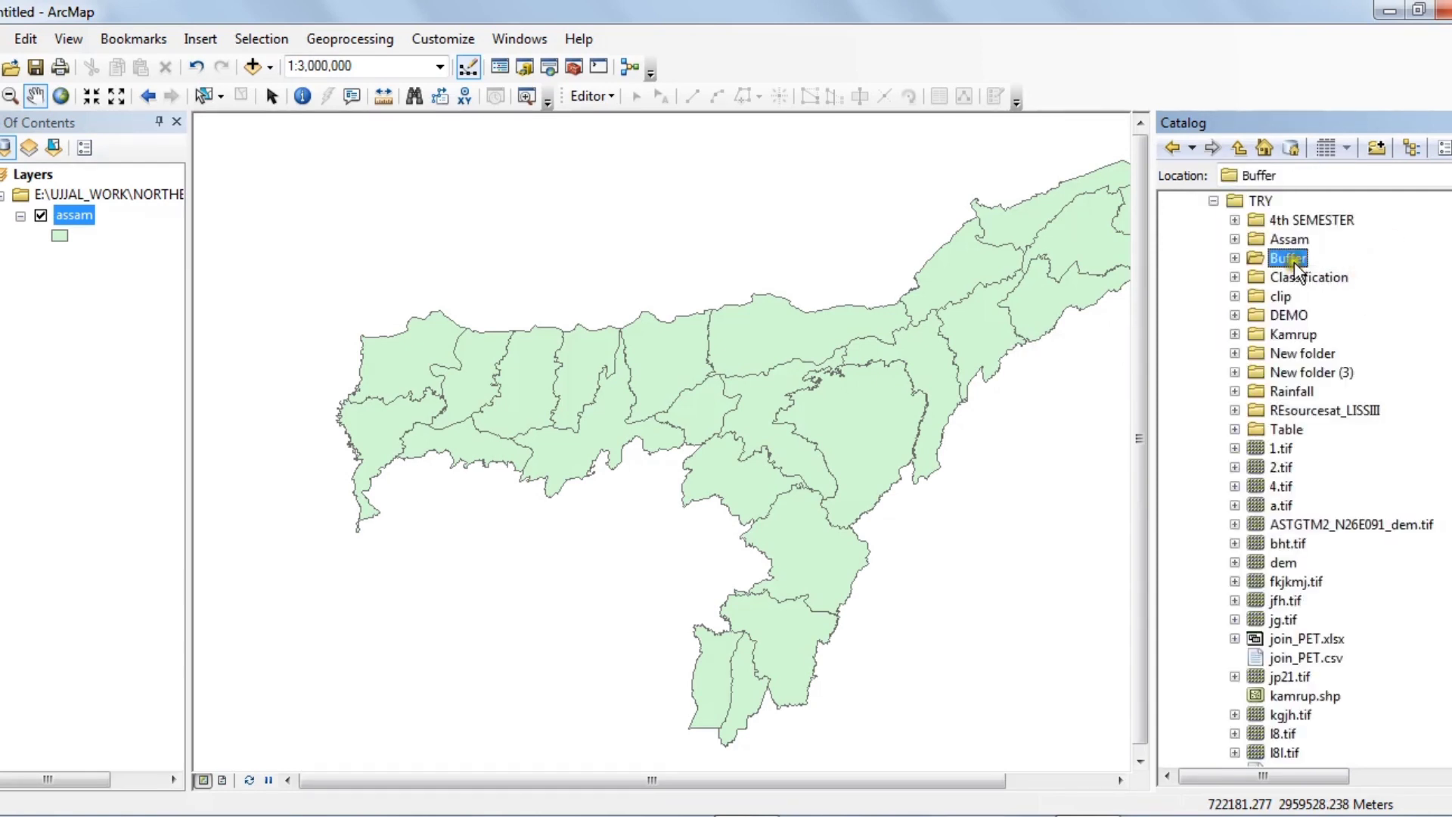
- Create a point shapefile named point in the Buffer folder with the WGS_1984_UTM_Zone_46N coordinate system
right_click(1295, 260)
mouse_move(1392, 394)
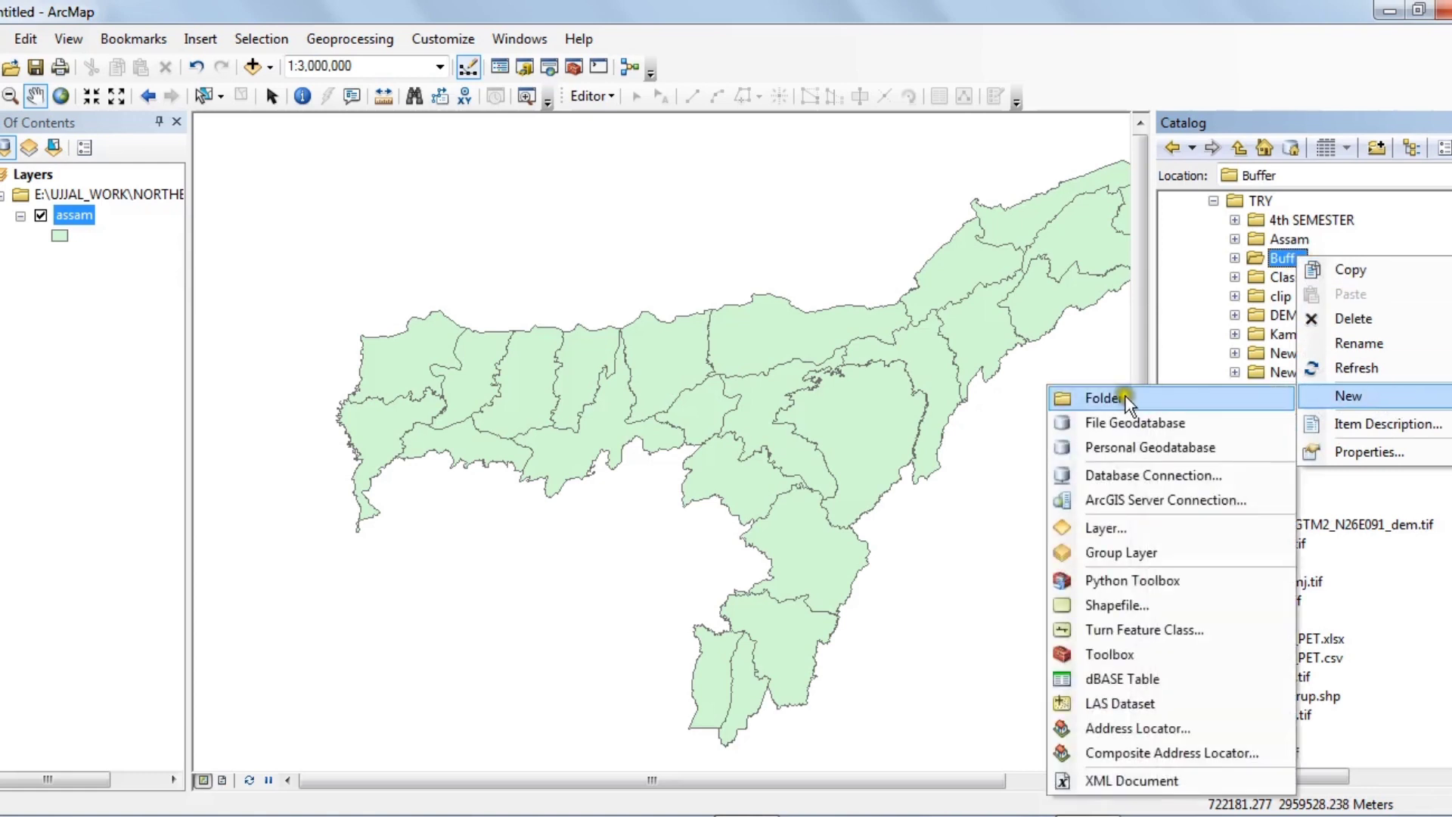
left_click(1129, 604)
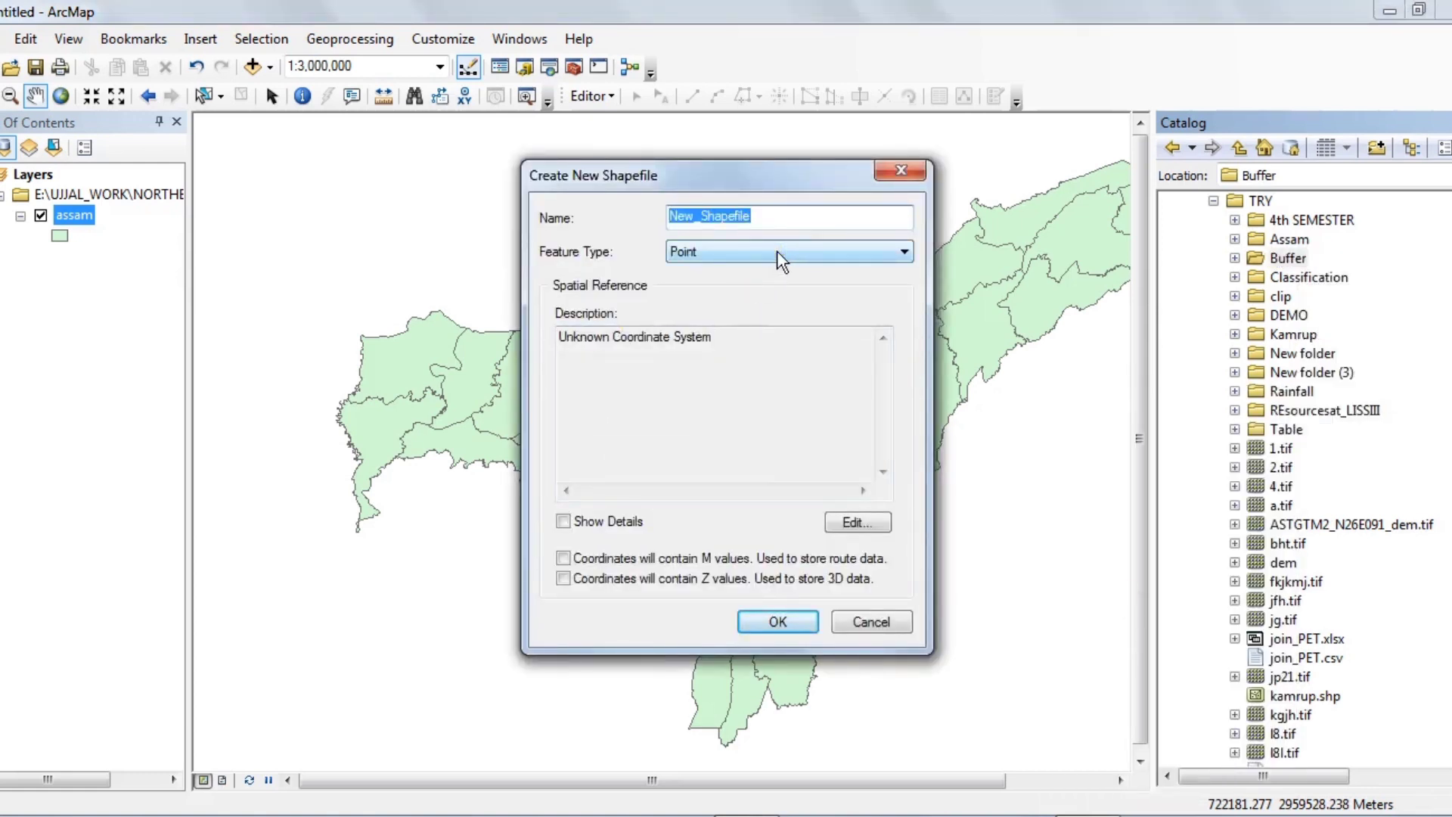
type("point")
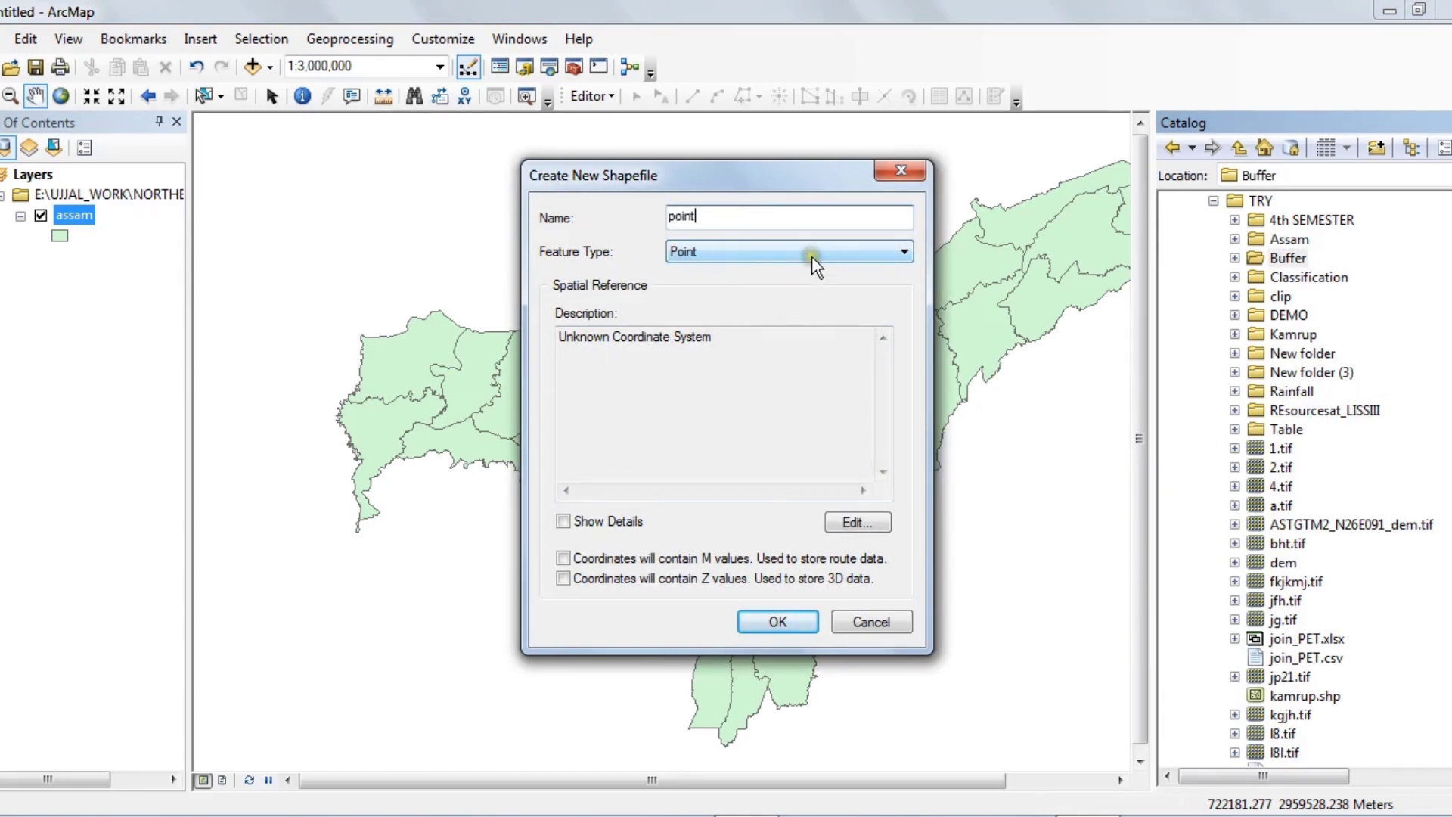
left_click(852, 523)
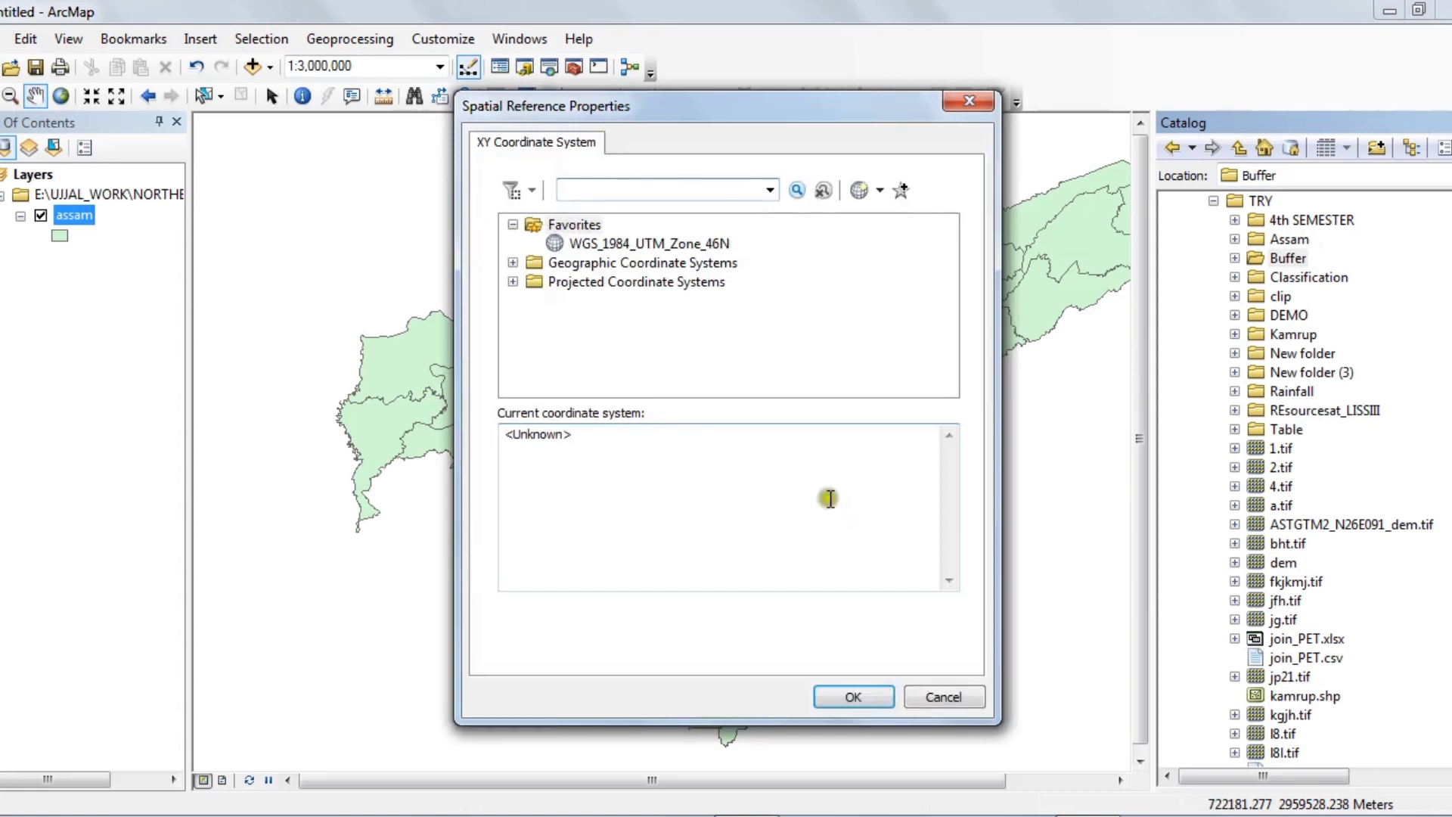
left_click(648, 243)
left_click(849, 696)
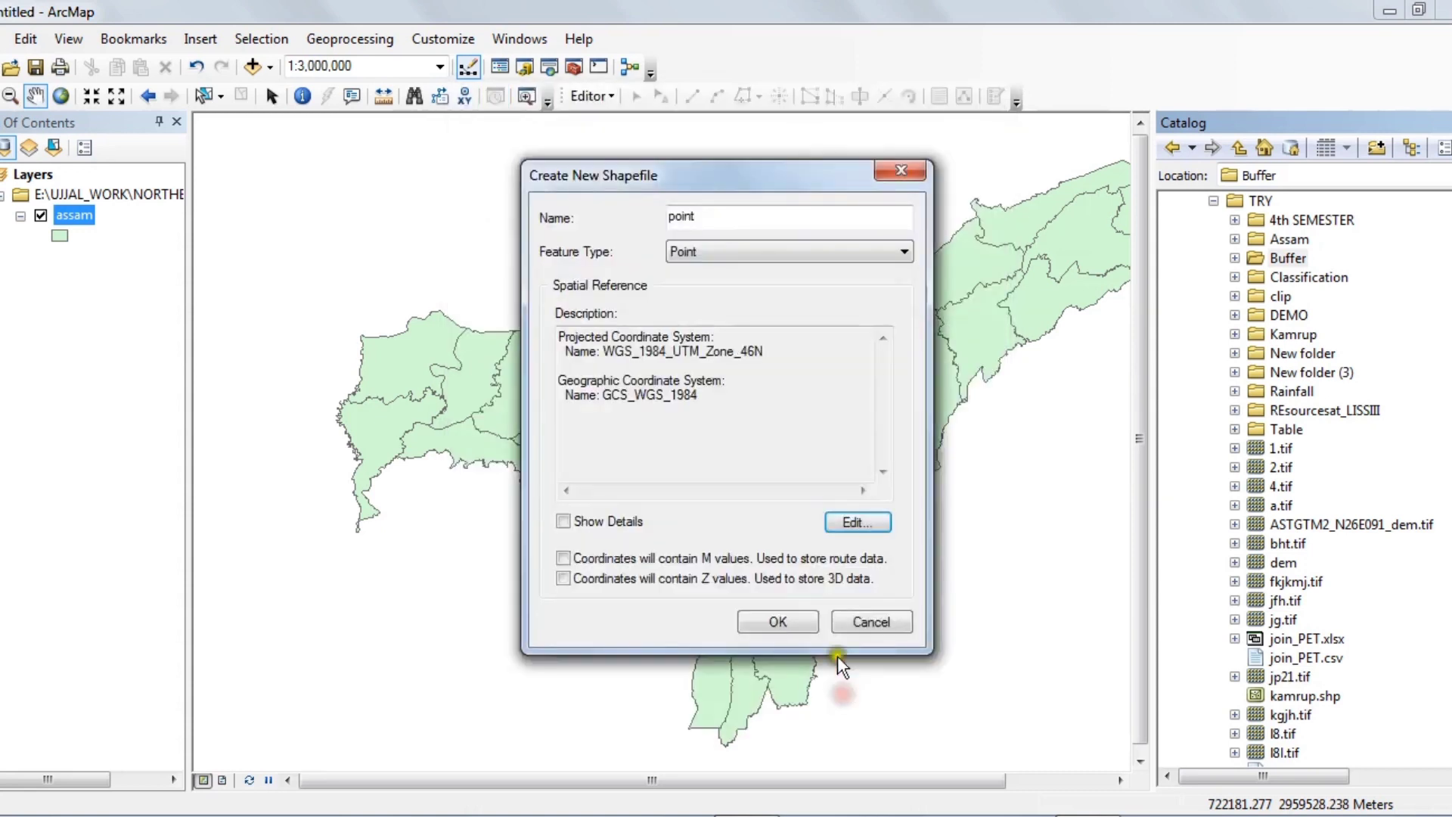
left_click(779, 621)
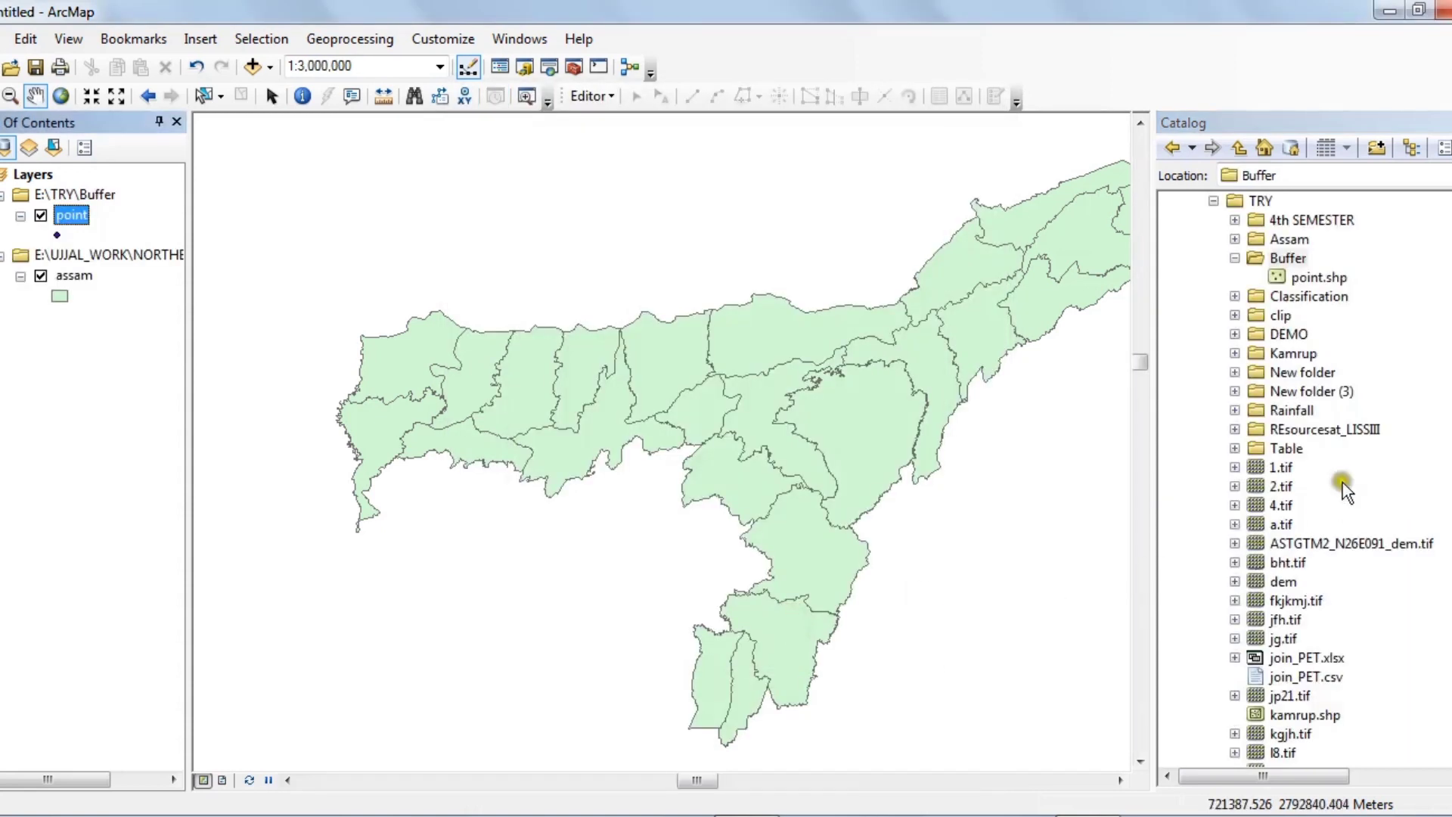
- Set up a new shapefile in the Buffer folder with feature type Polyline and the name river
right_click(1306, 259)
mouse_move(1374, 397)
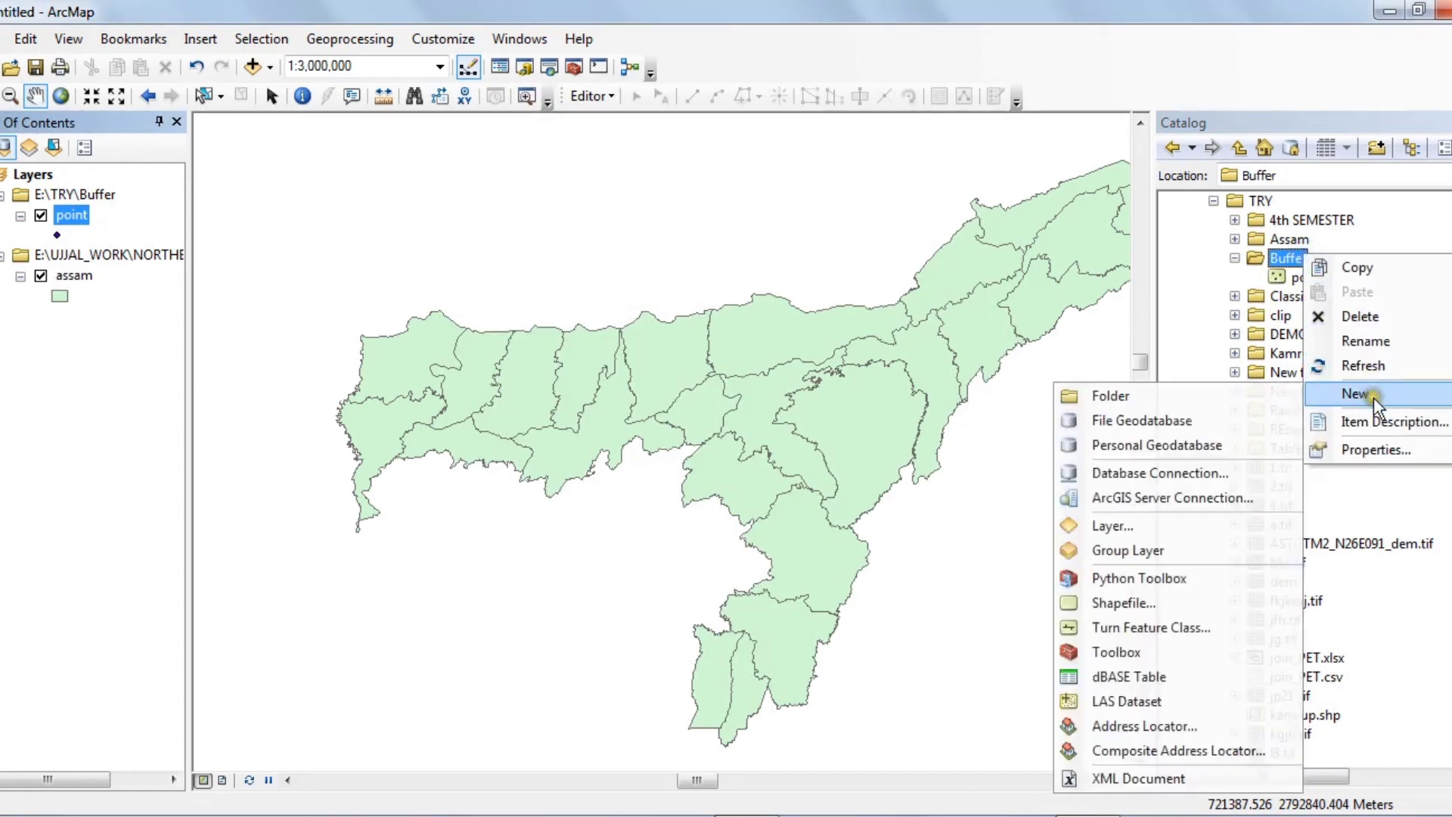
left_click(1097, 598)
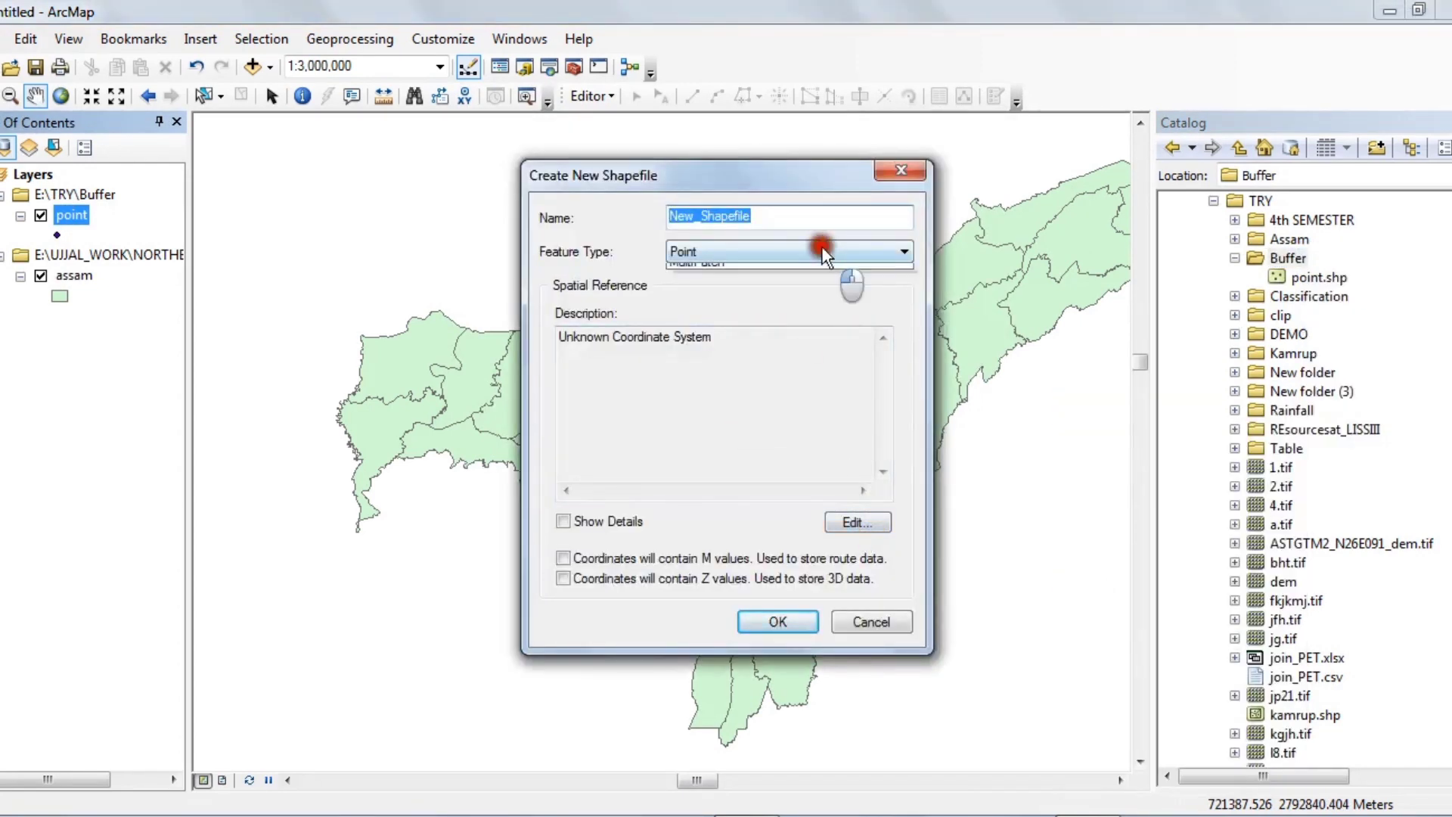
left_click(803, 254)
left_click(779, 288)
left_click(788, 218)
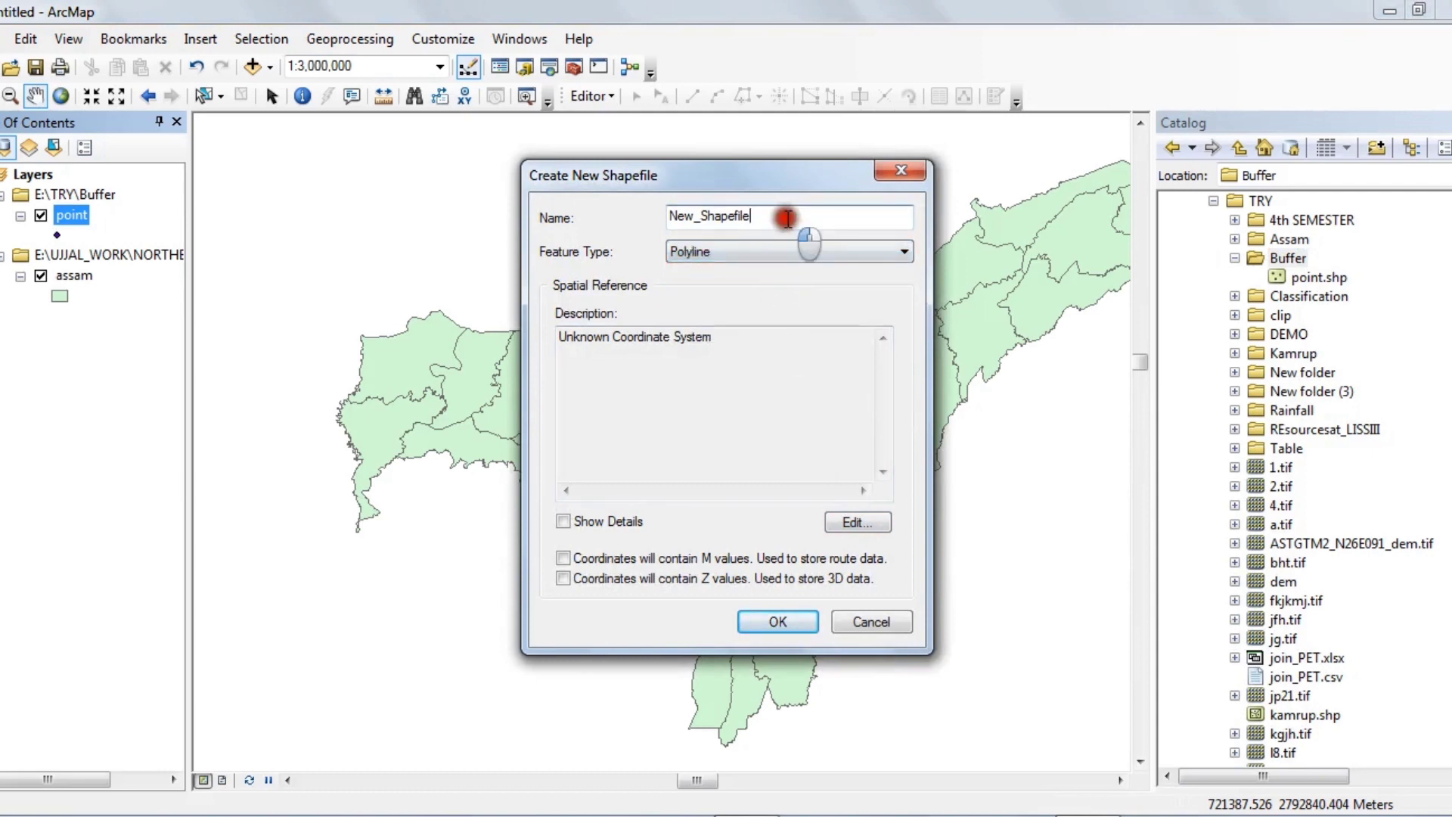
double_click(788, 218)
left_click(388, 168)
type("n")
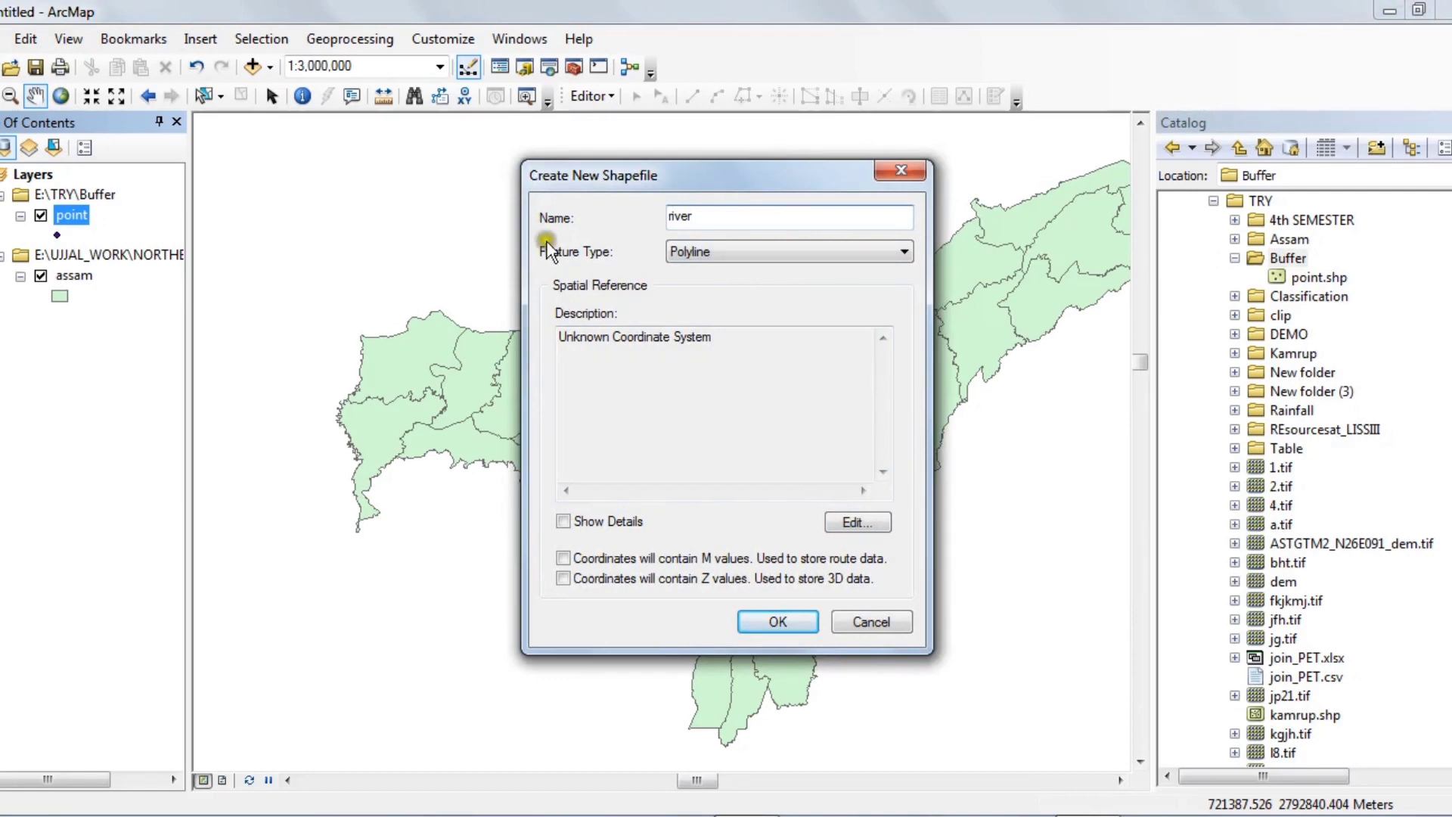
- Assign the WGS_1984_UTM_Zone_46N coordinate system to the river shapefile and create it
left_click(853, 514)
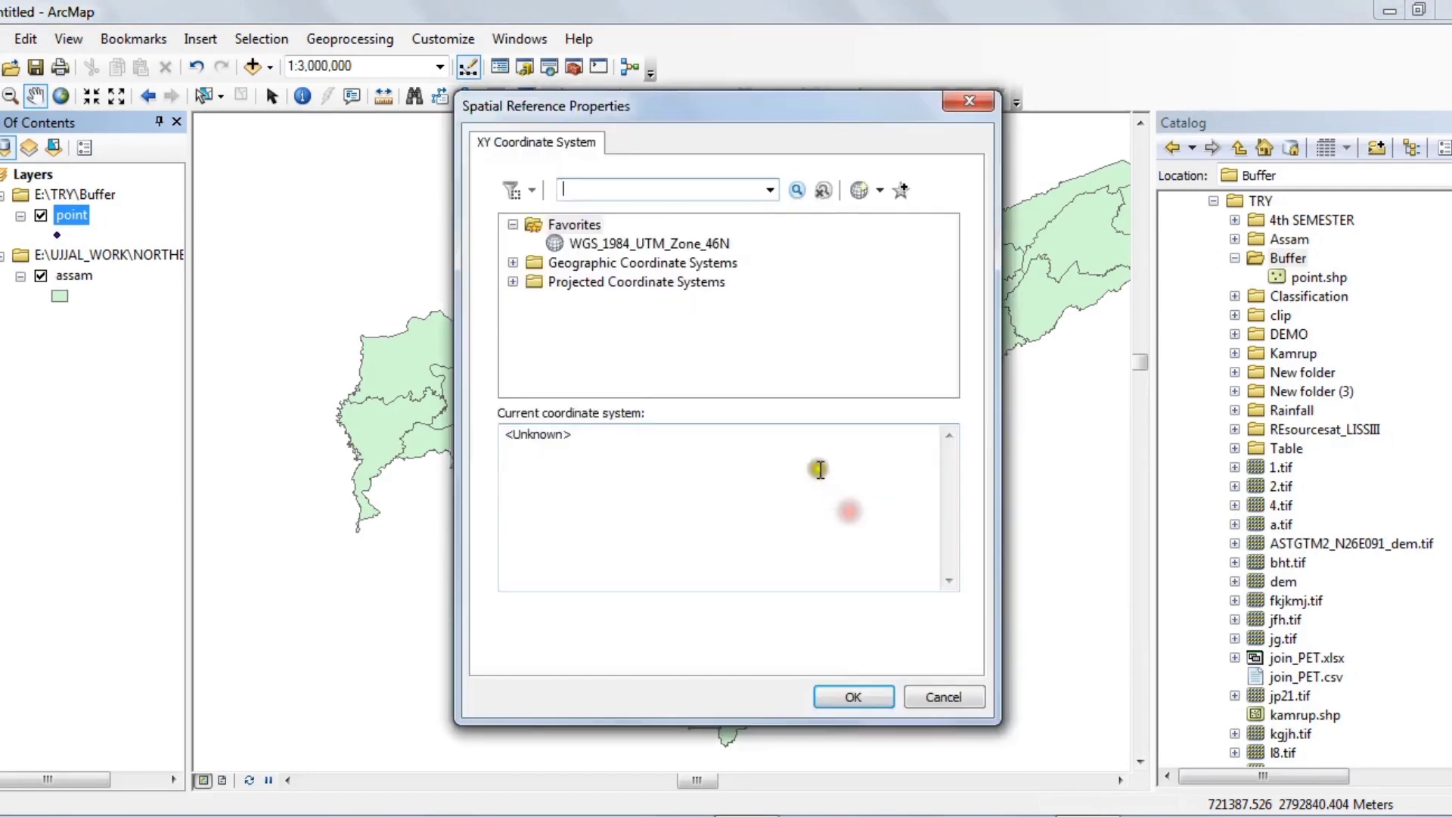
left_click(649, 237)
left_click(868, 697)
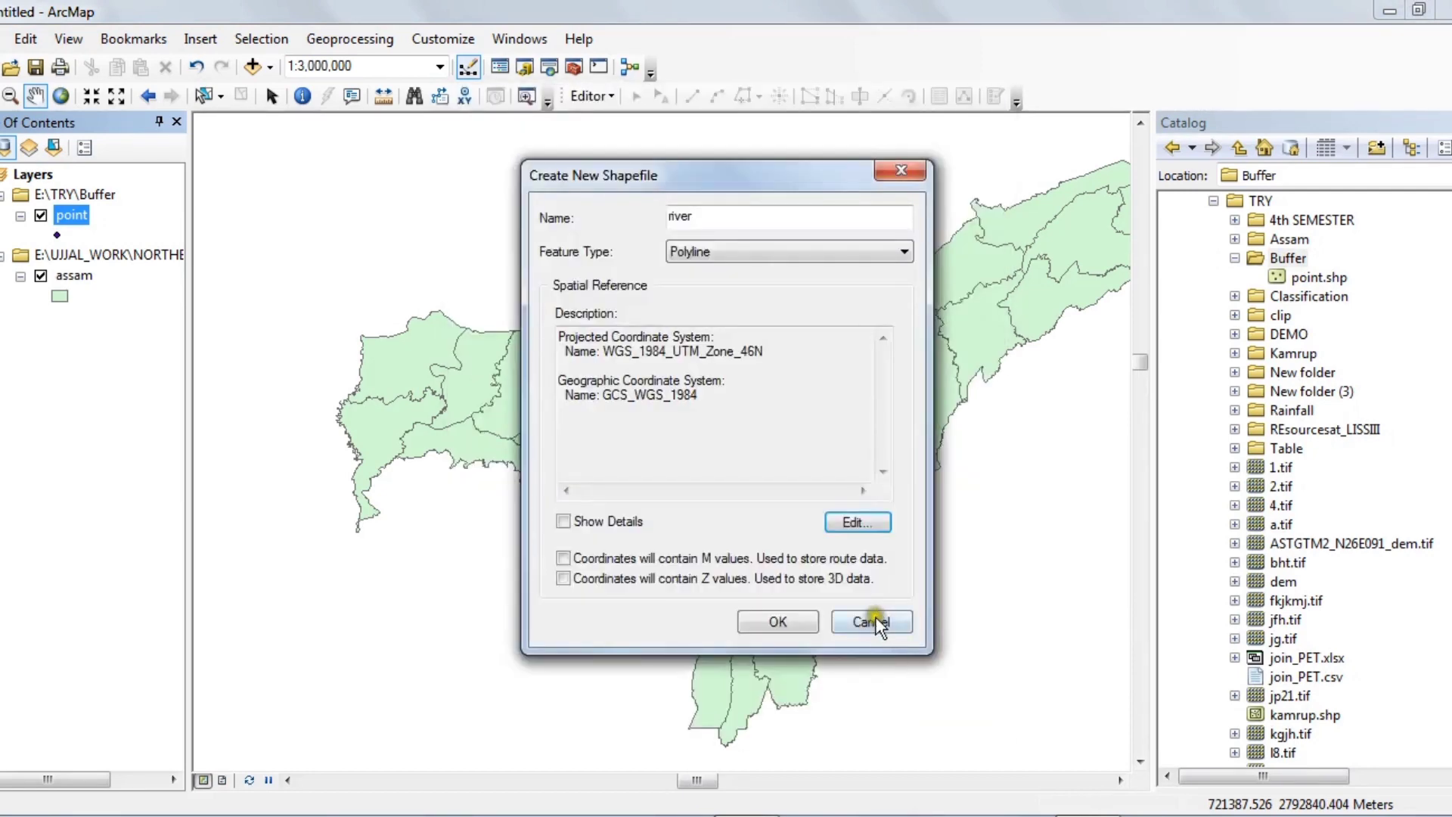
left_click(783, 622)
- Set up a new shapefile in the Buffer folder with feature type Polygon and the name wetland
right_click(1278, 261)
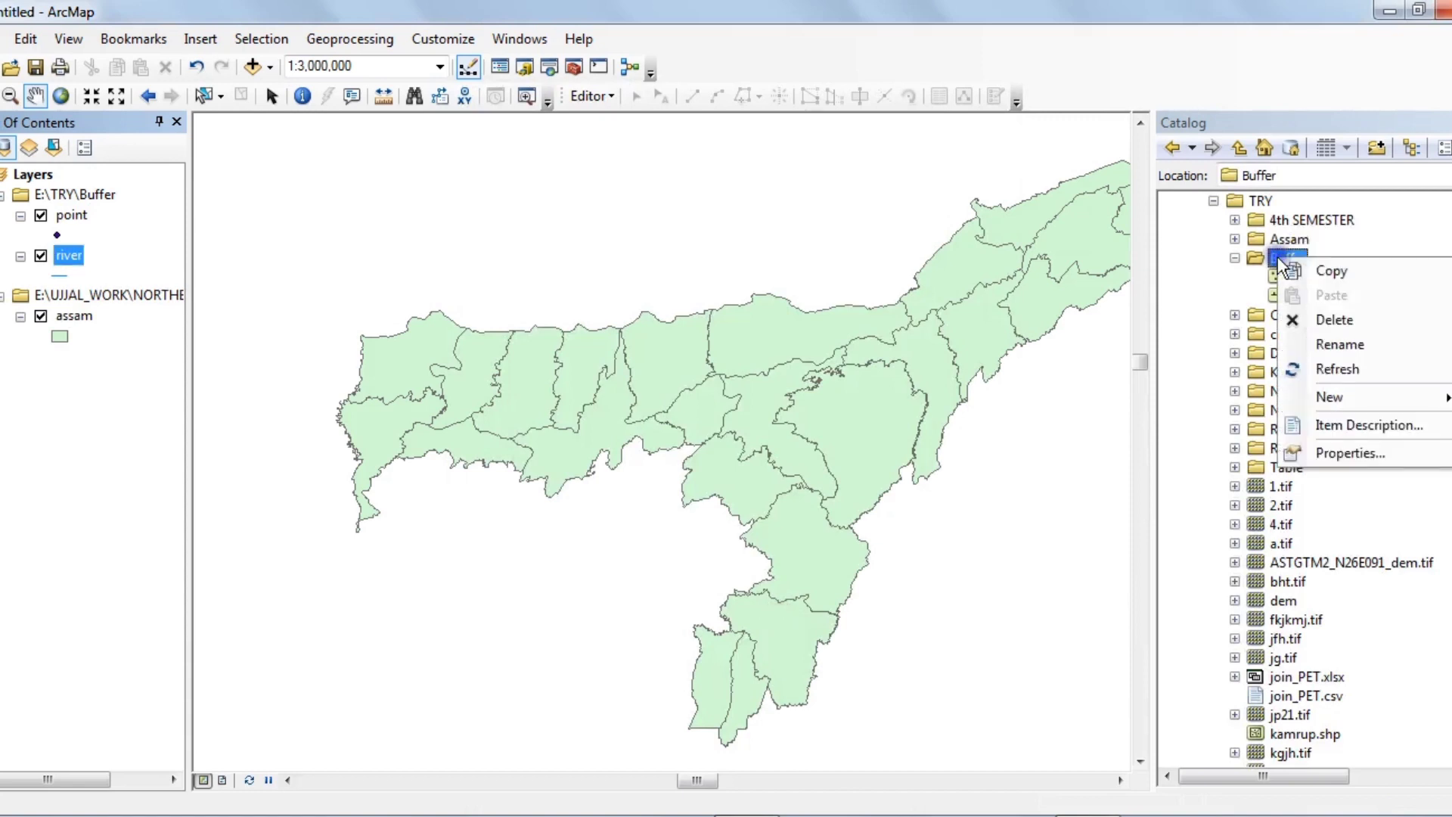
mouse_move(1285, 396)
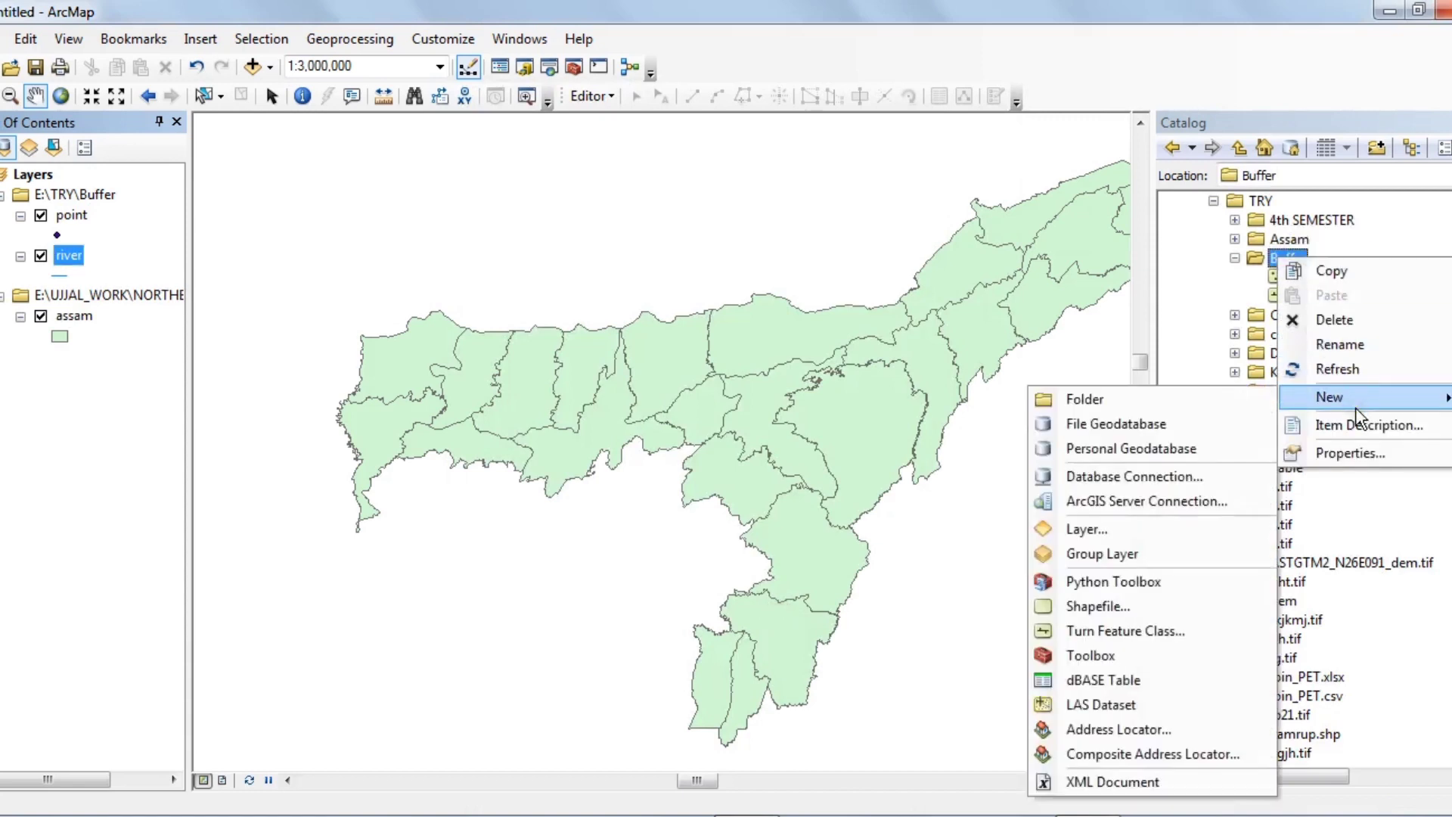
left_click(1134, 606)
left_click(765, 248)
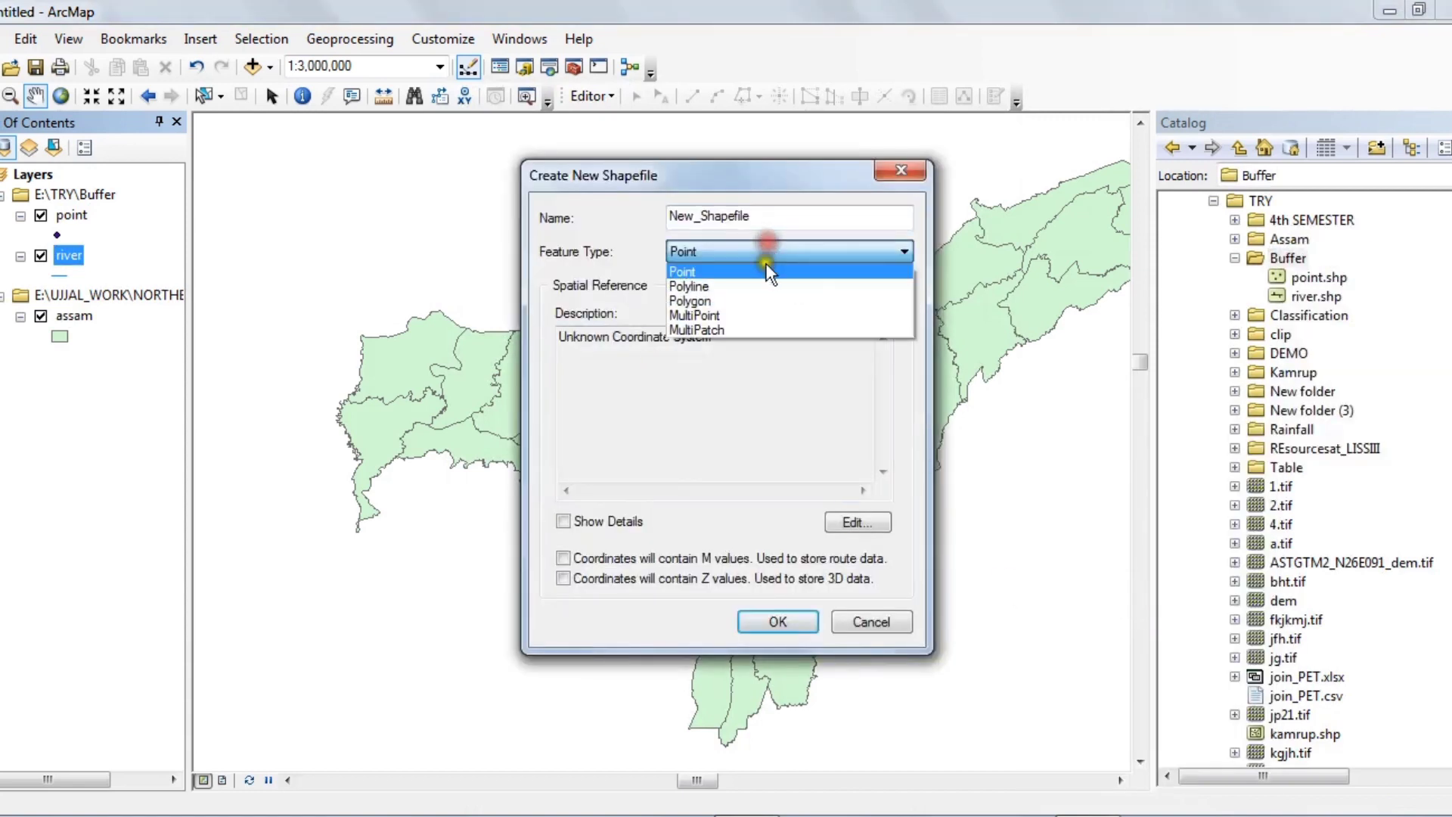
left_click(766, 287)
left_click(777, 209)
double_click(777, 210)
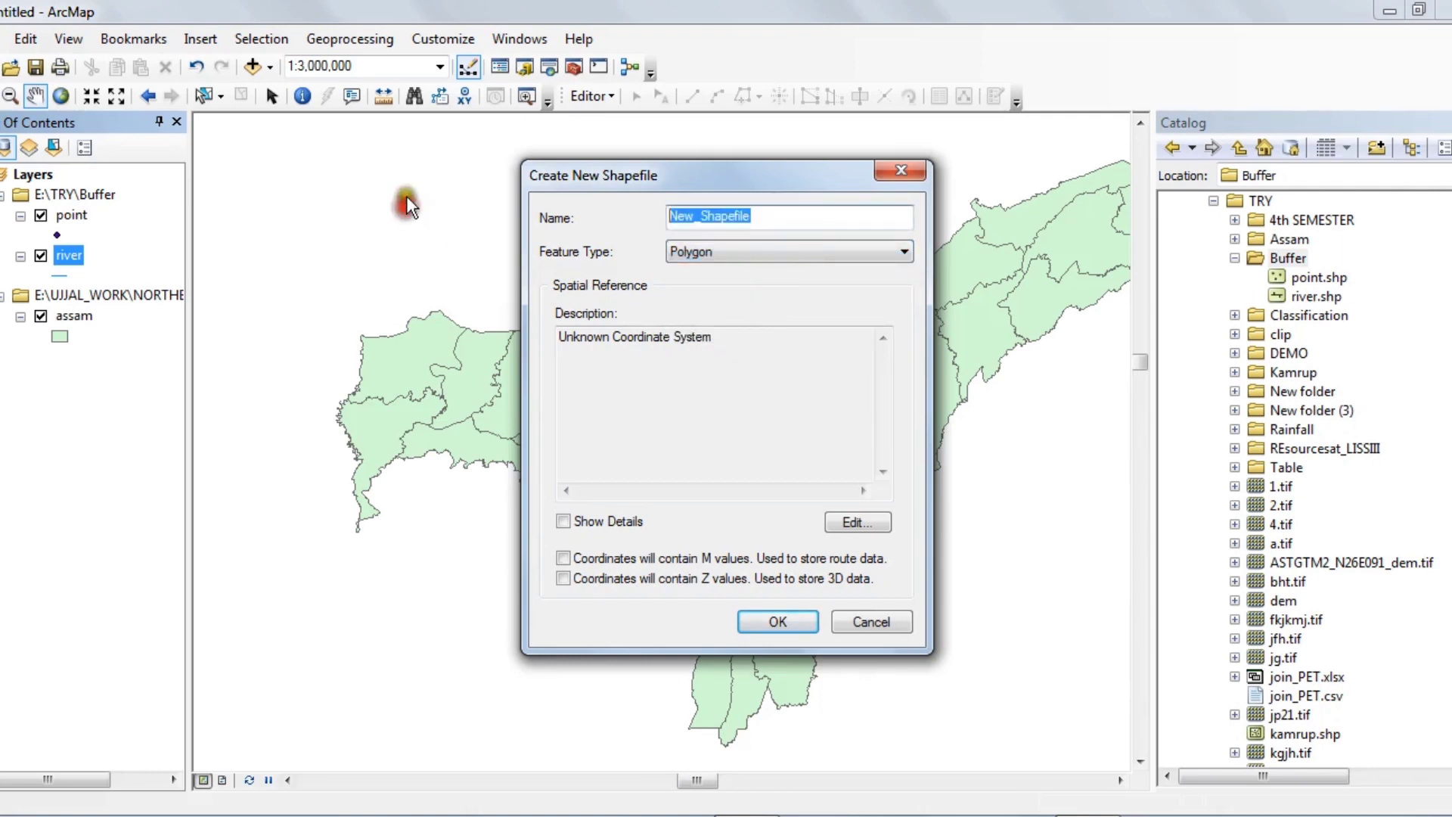
type("wel")
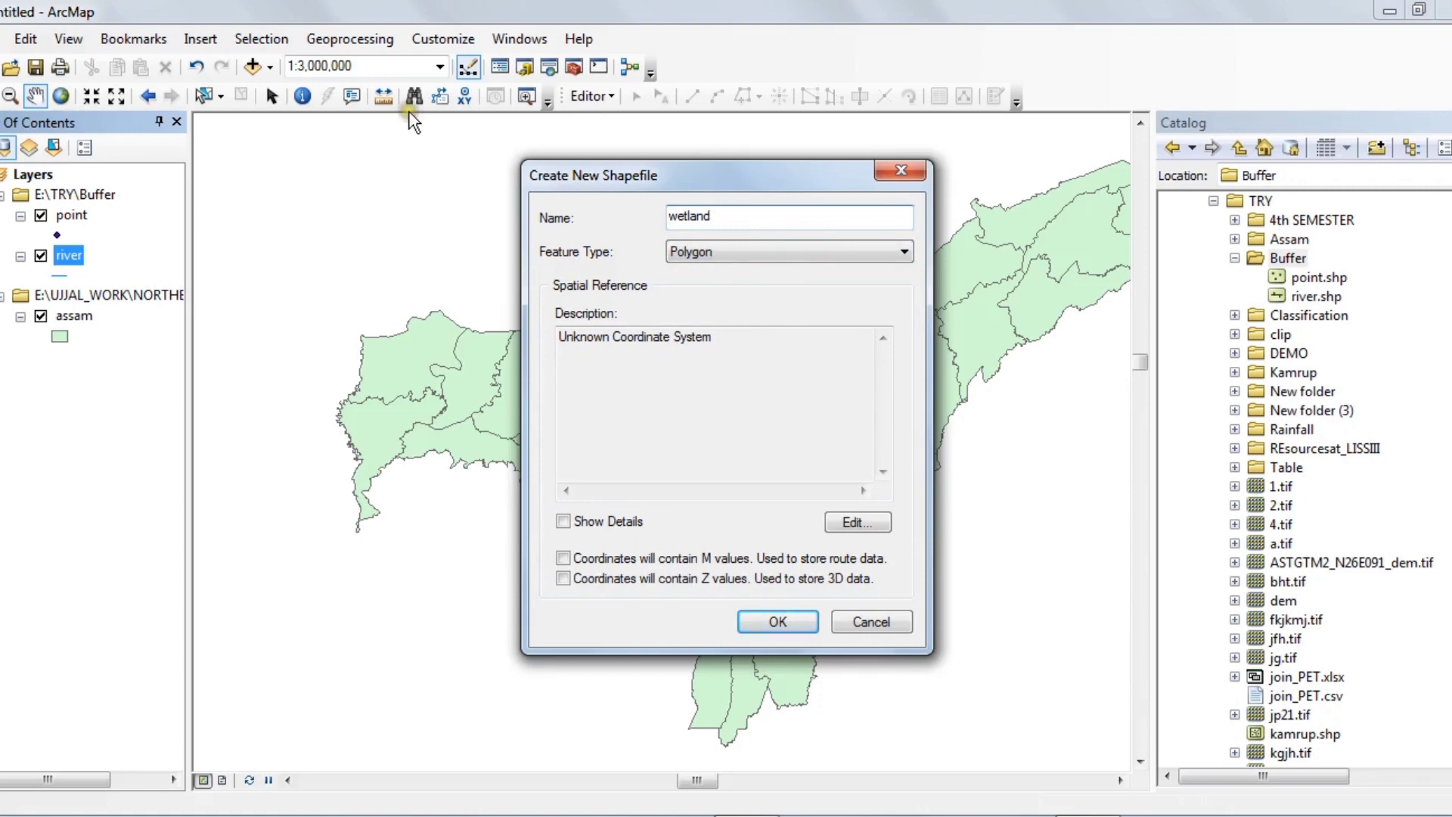
- Assign the WGS_1984_UTM_Zone_46N coordinate system to the wetland shapefile and create it
left_click(852, 522)
left_click(648, 242)
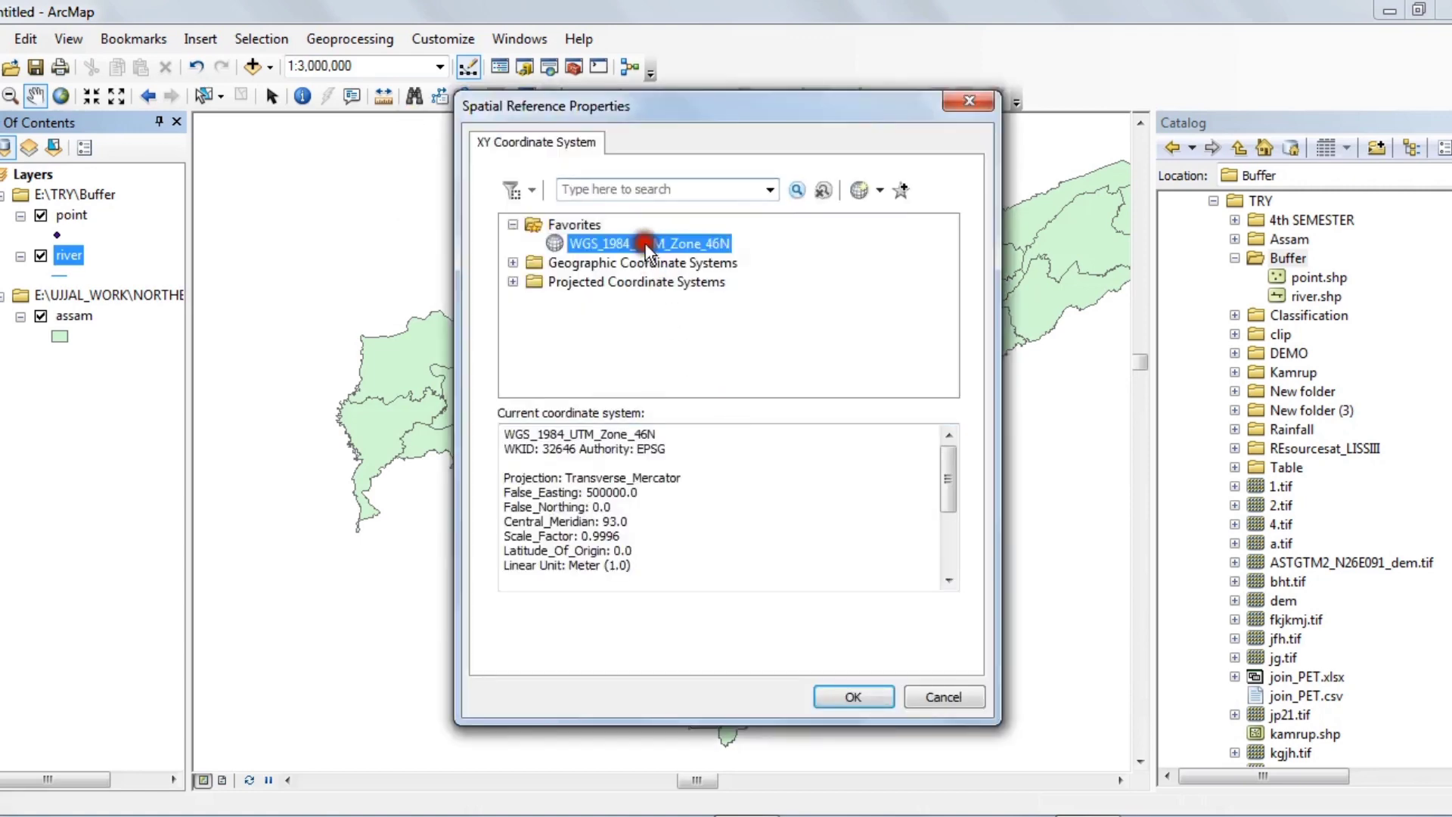
left_click(853, 696)
left_click(776, 625)
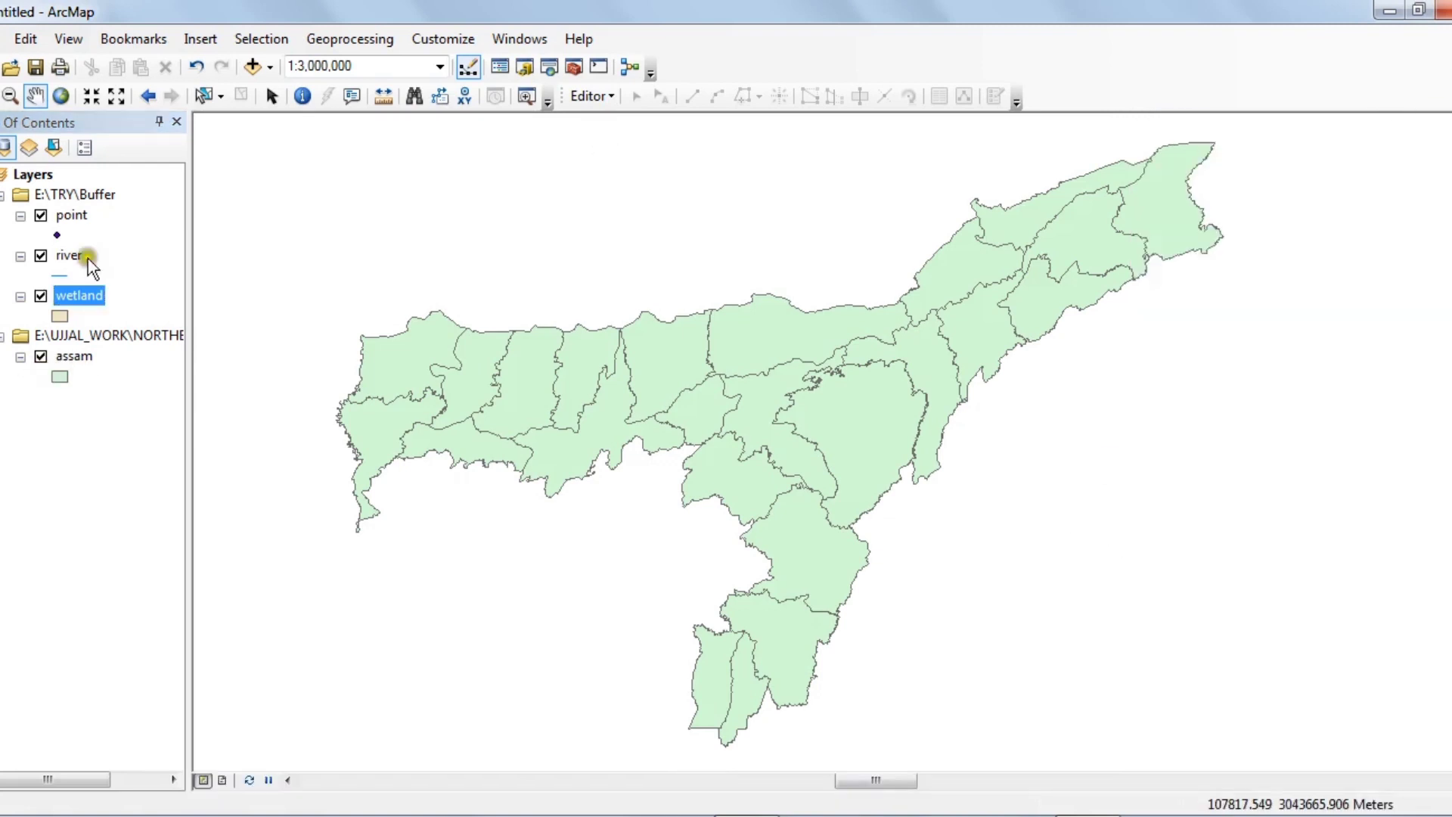
- Start an edit session on the Buffer folder's shapefiles, choosing the point layer as the one to edit
left_click(609, 94)
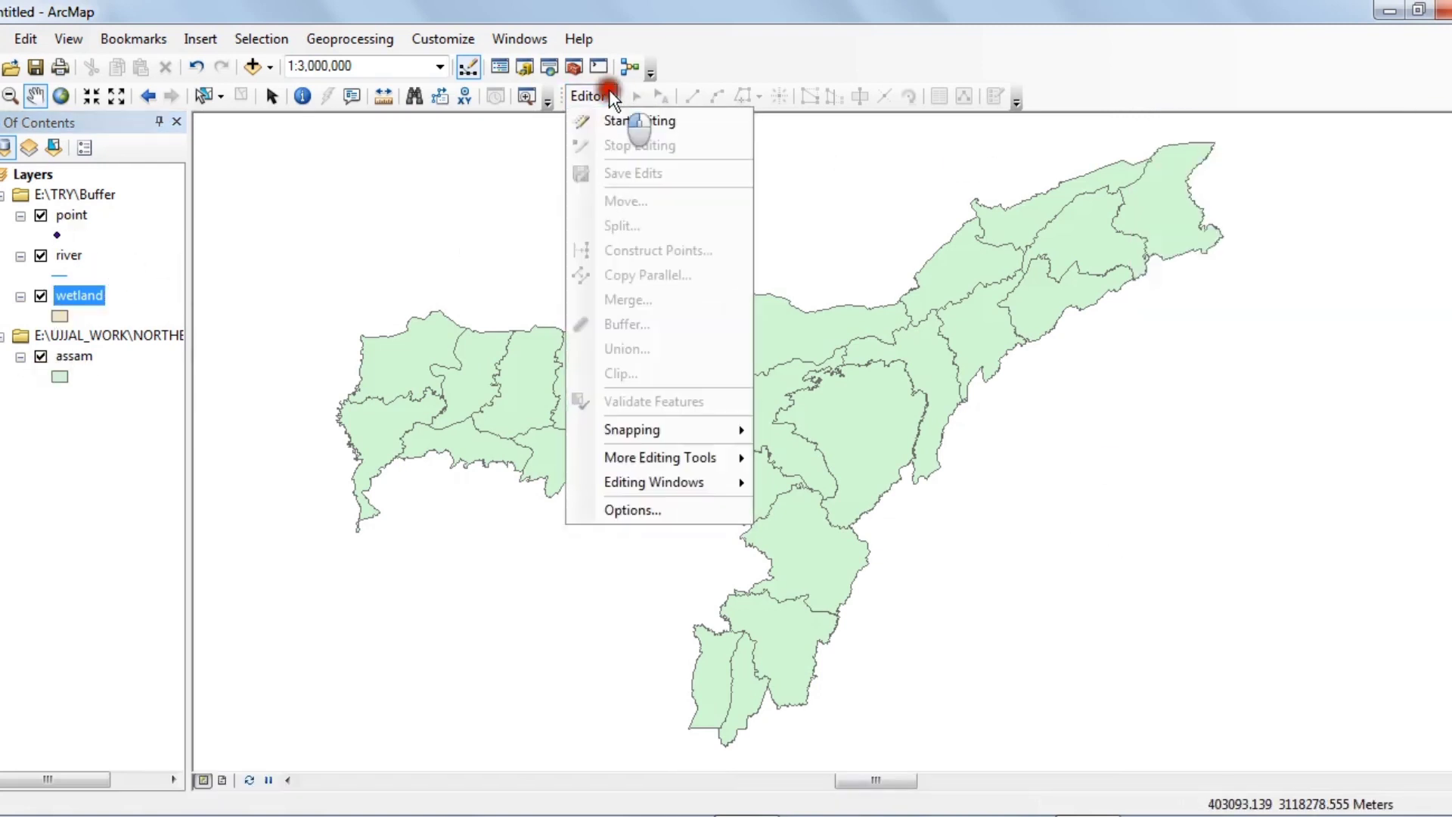
left_click(626, 124)
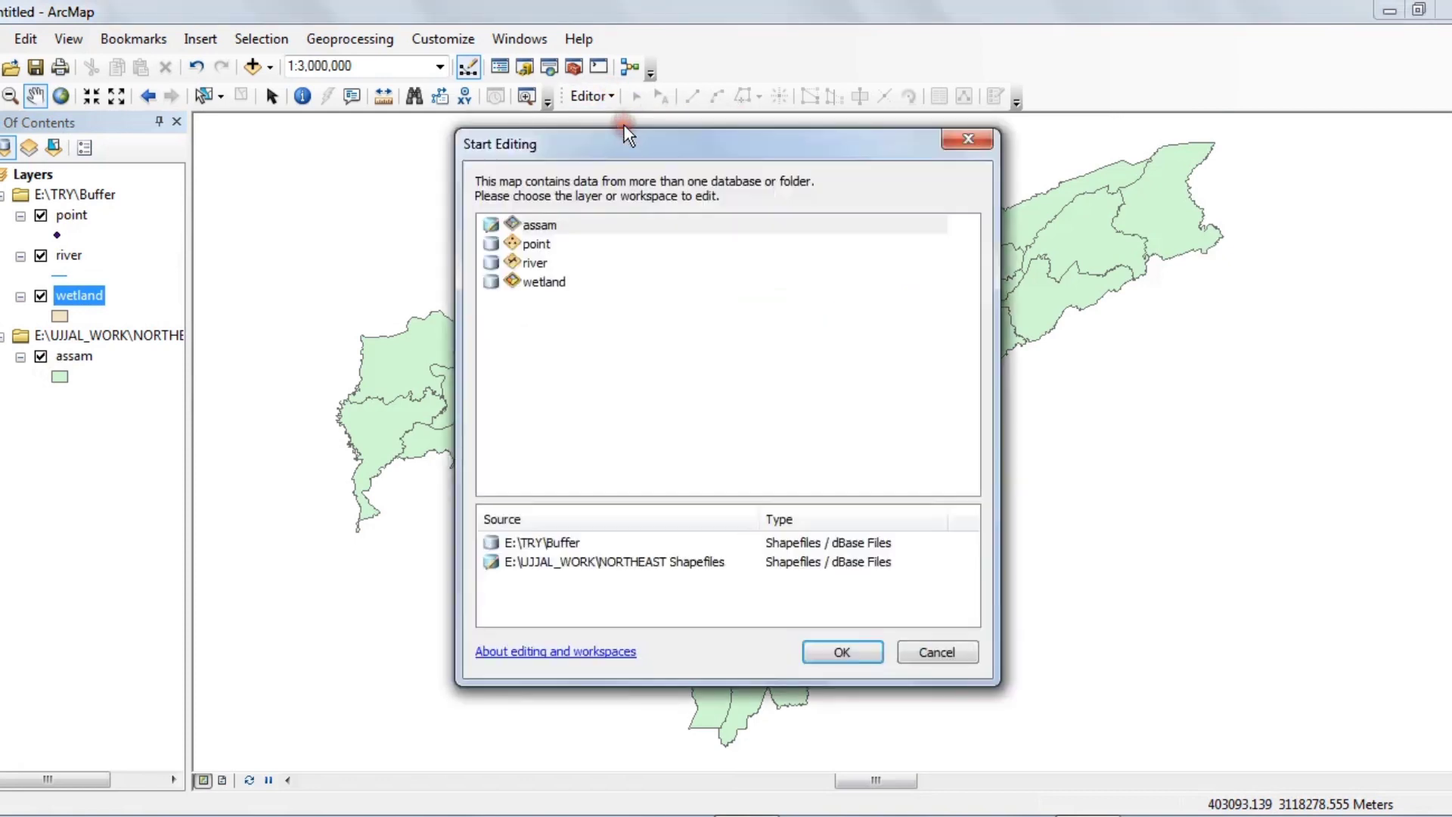
left_click(548, 247)
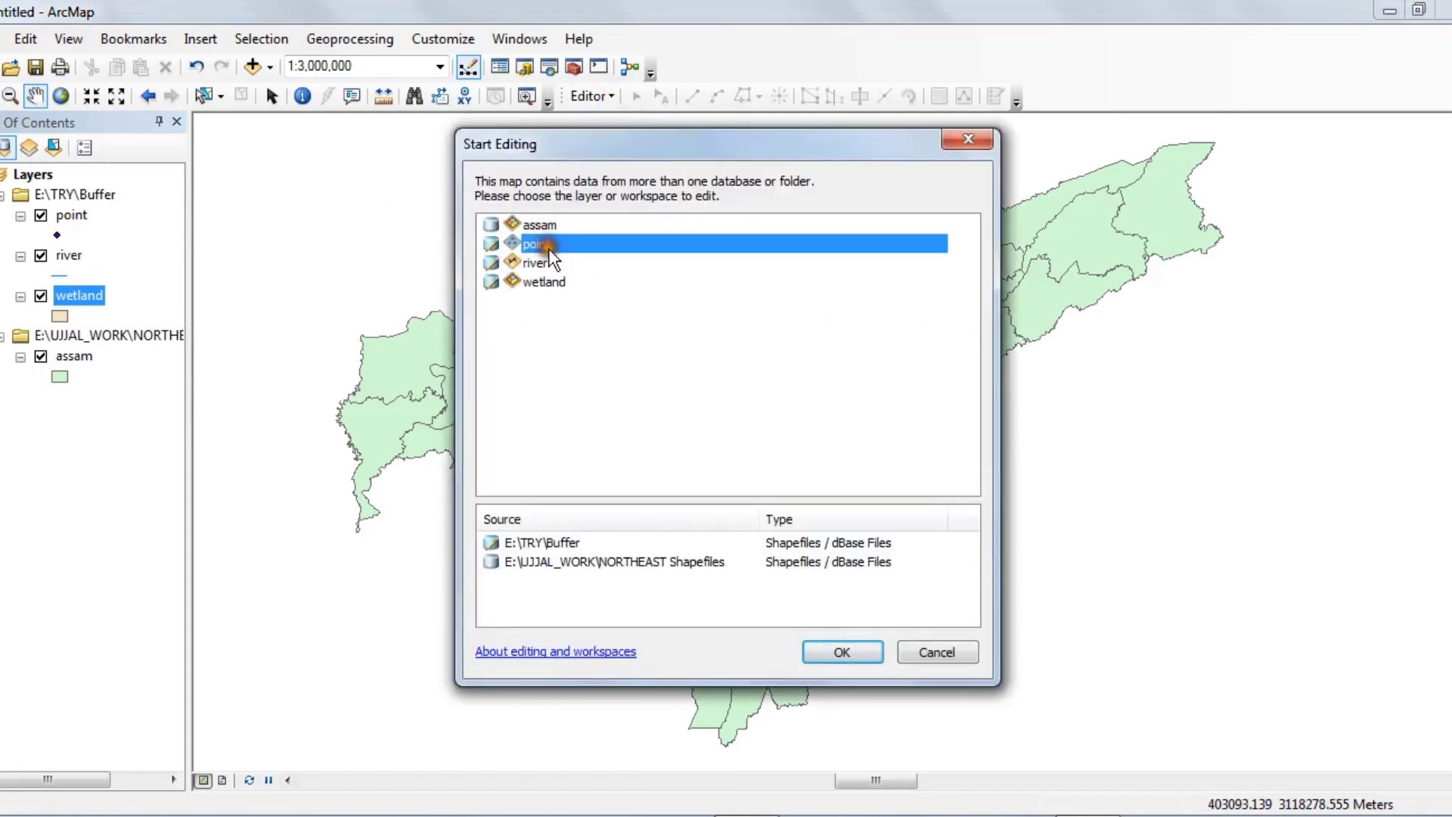
left_click(864, 651)
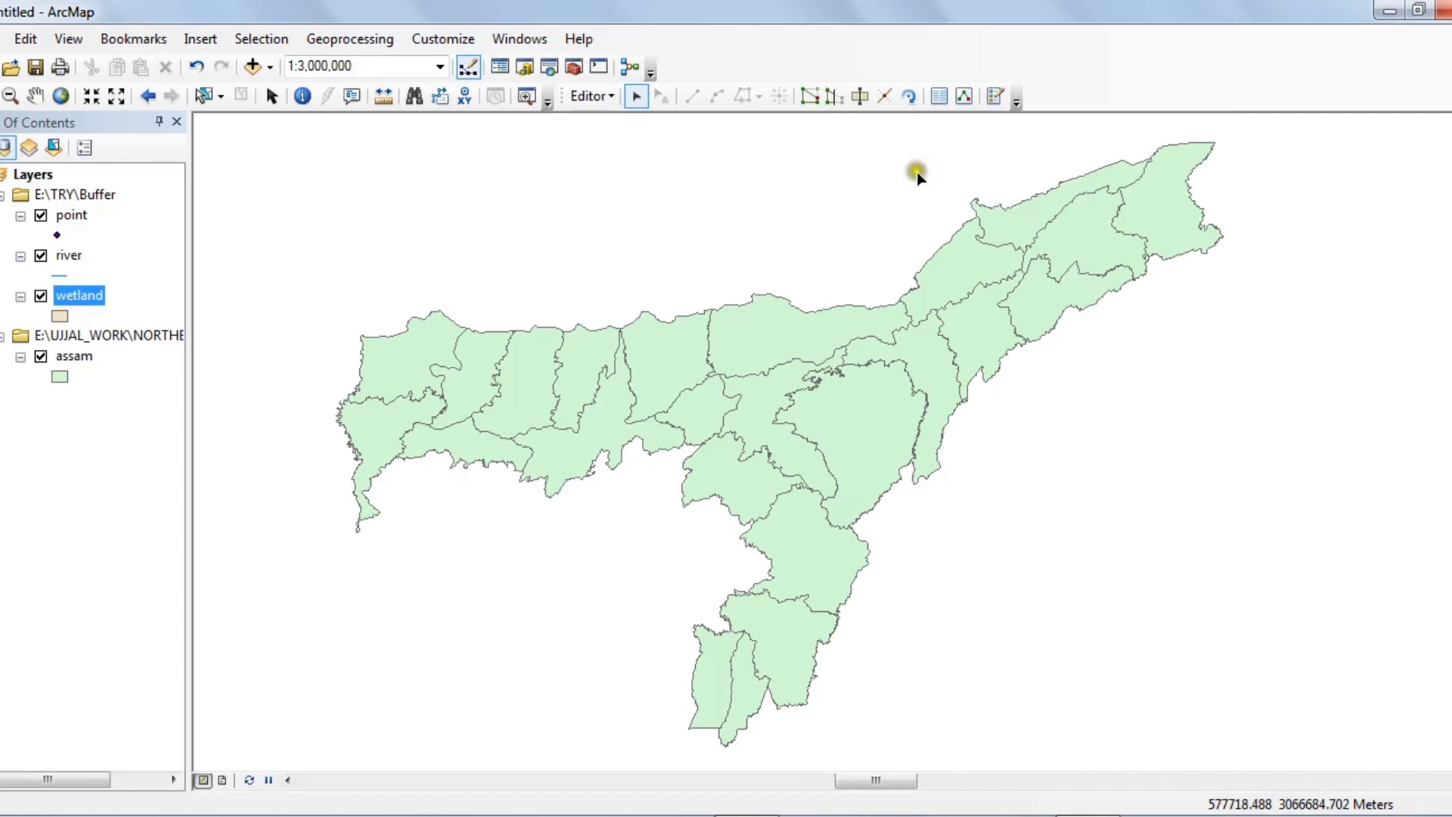
- Place one point feature in western Assam using the point template, and save the edits
left_click(994, 93)
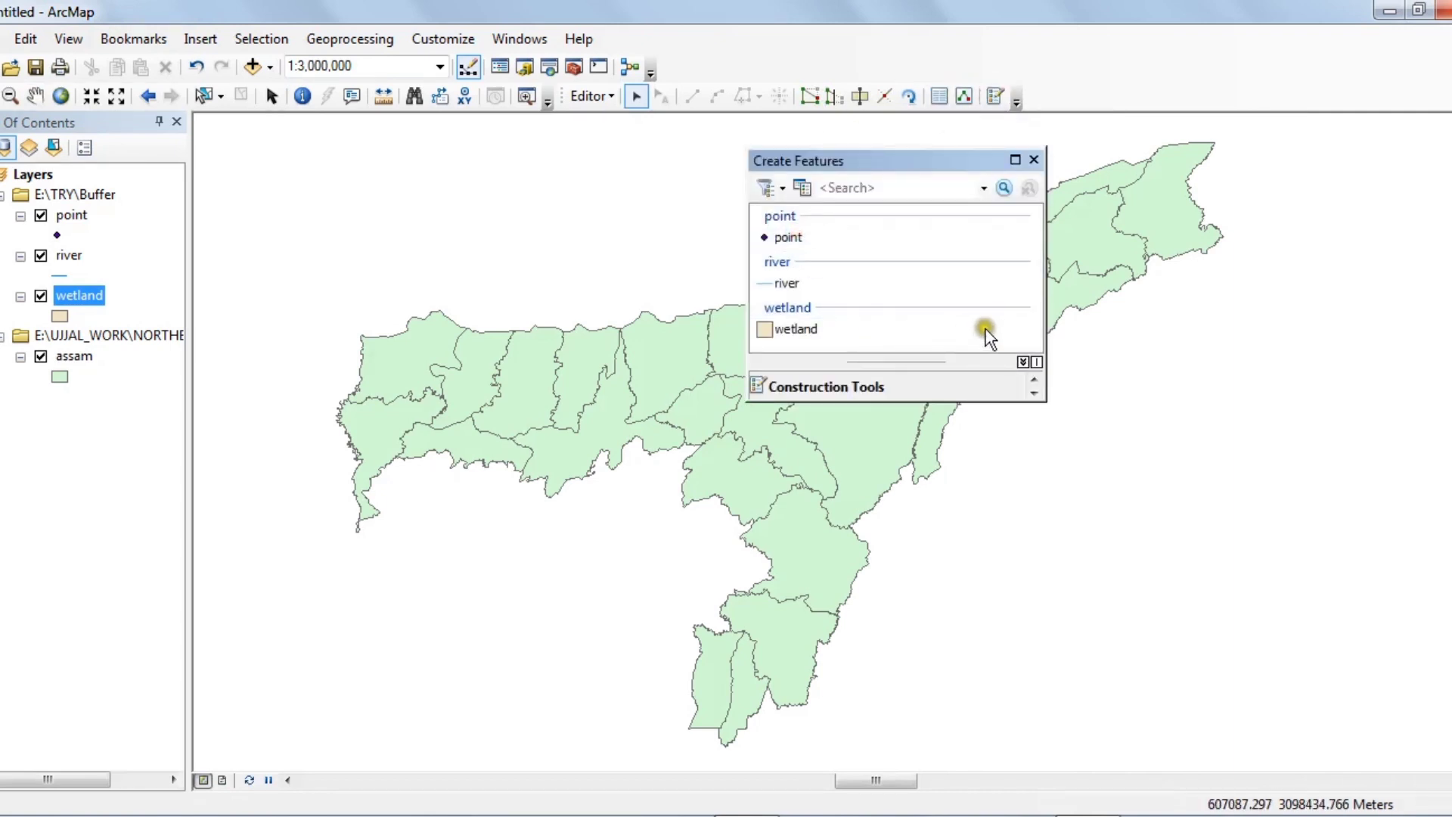
left_click(1026, 361)
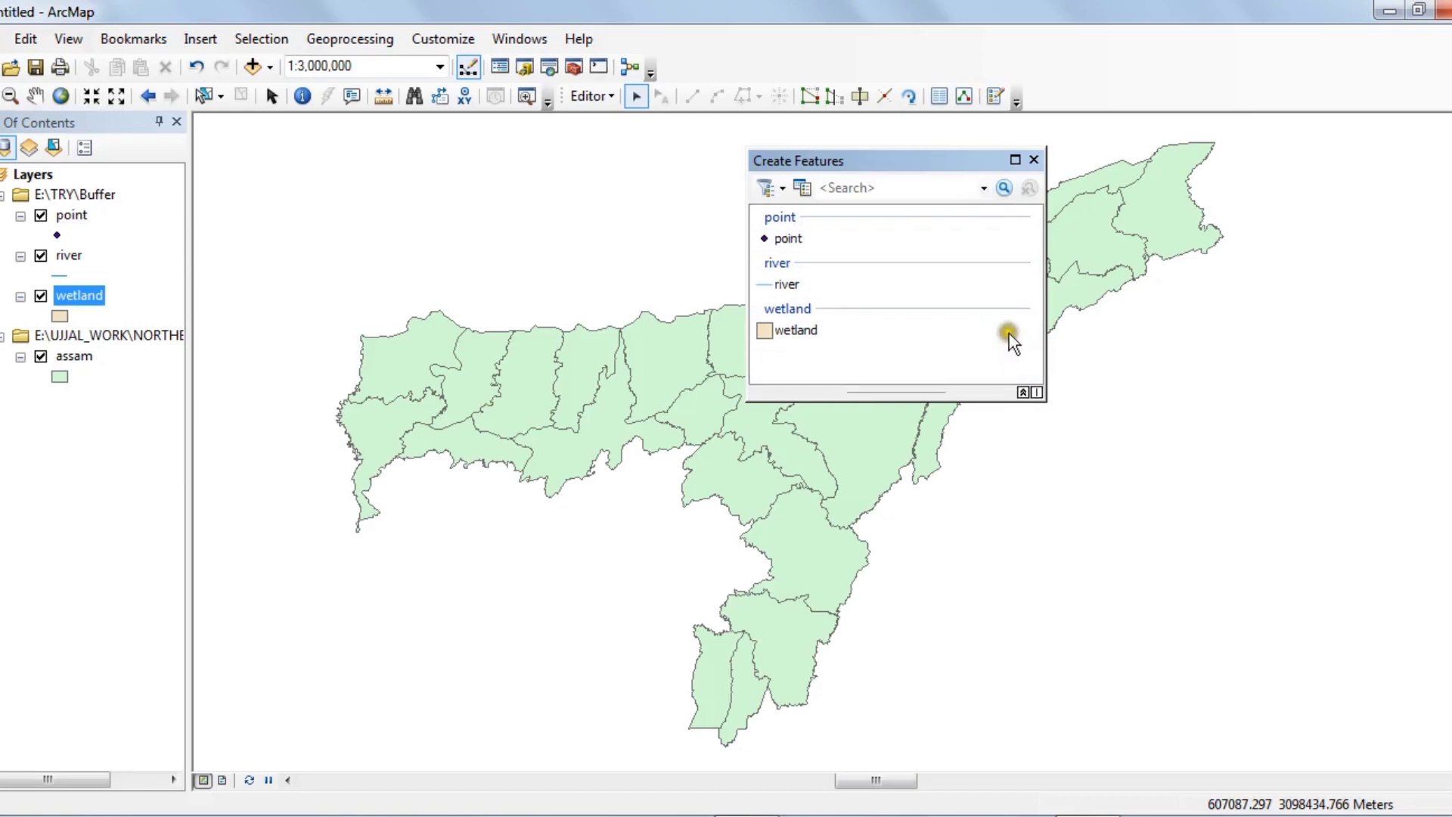
left_click(786, 238)
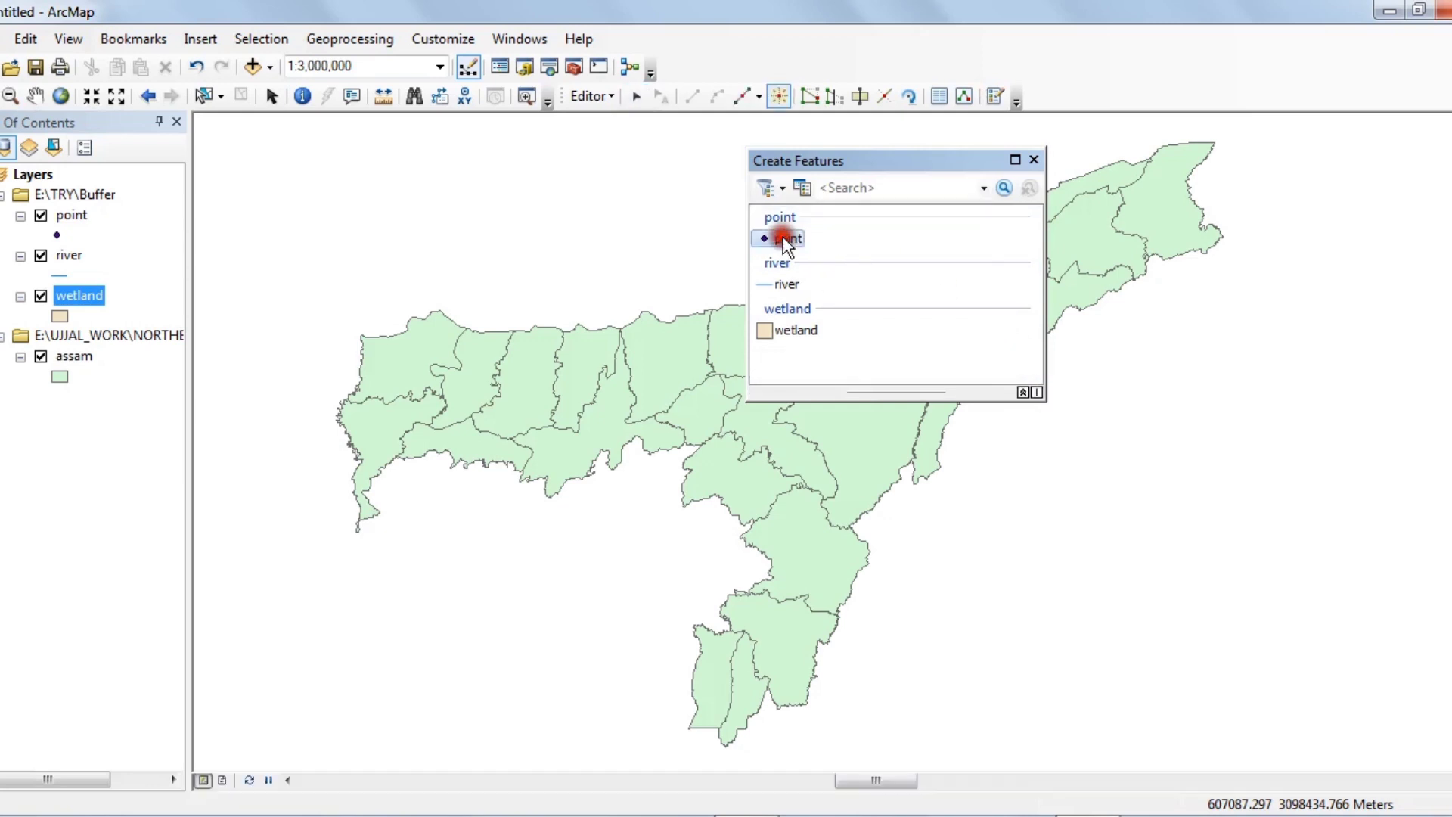
left_click_drag(872, 165, 1273, 174)
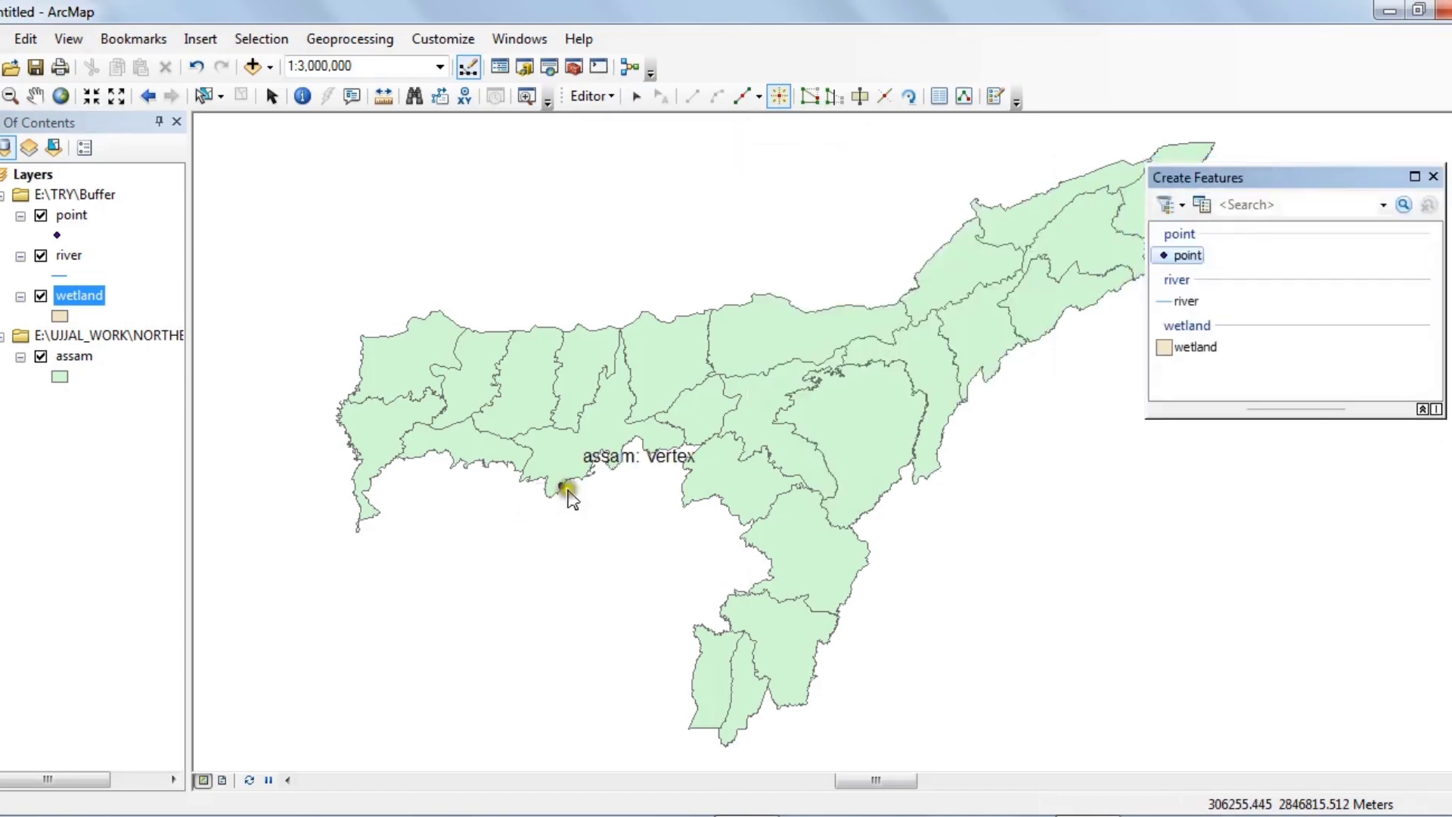
scroll(593, 439, "up", 3)
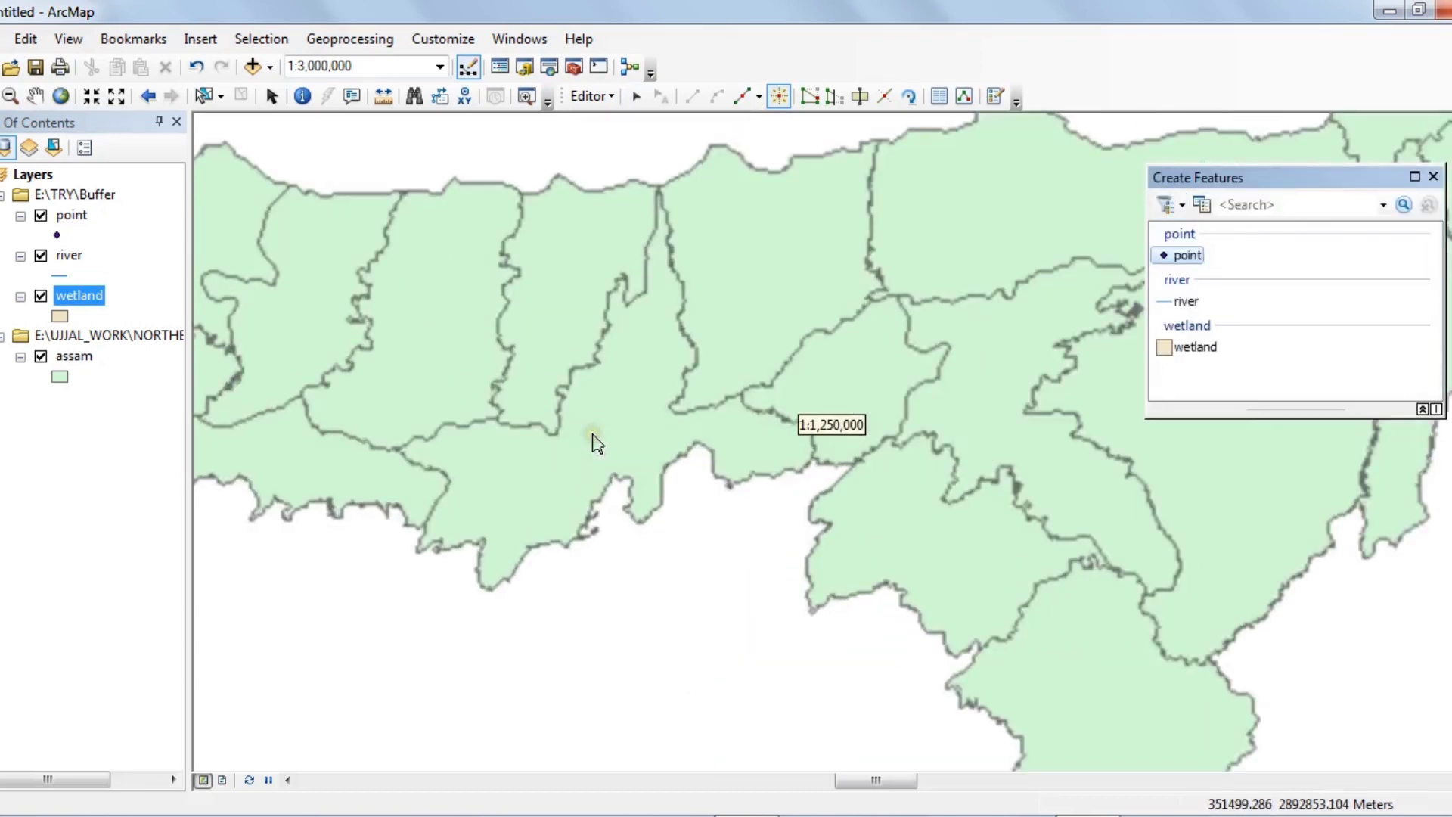
scroll(637, 395, "up", 2)
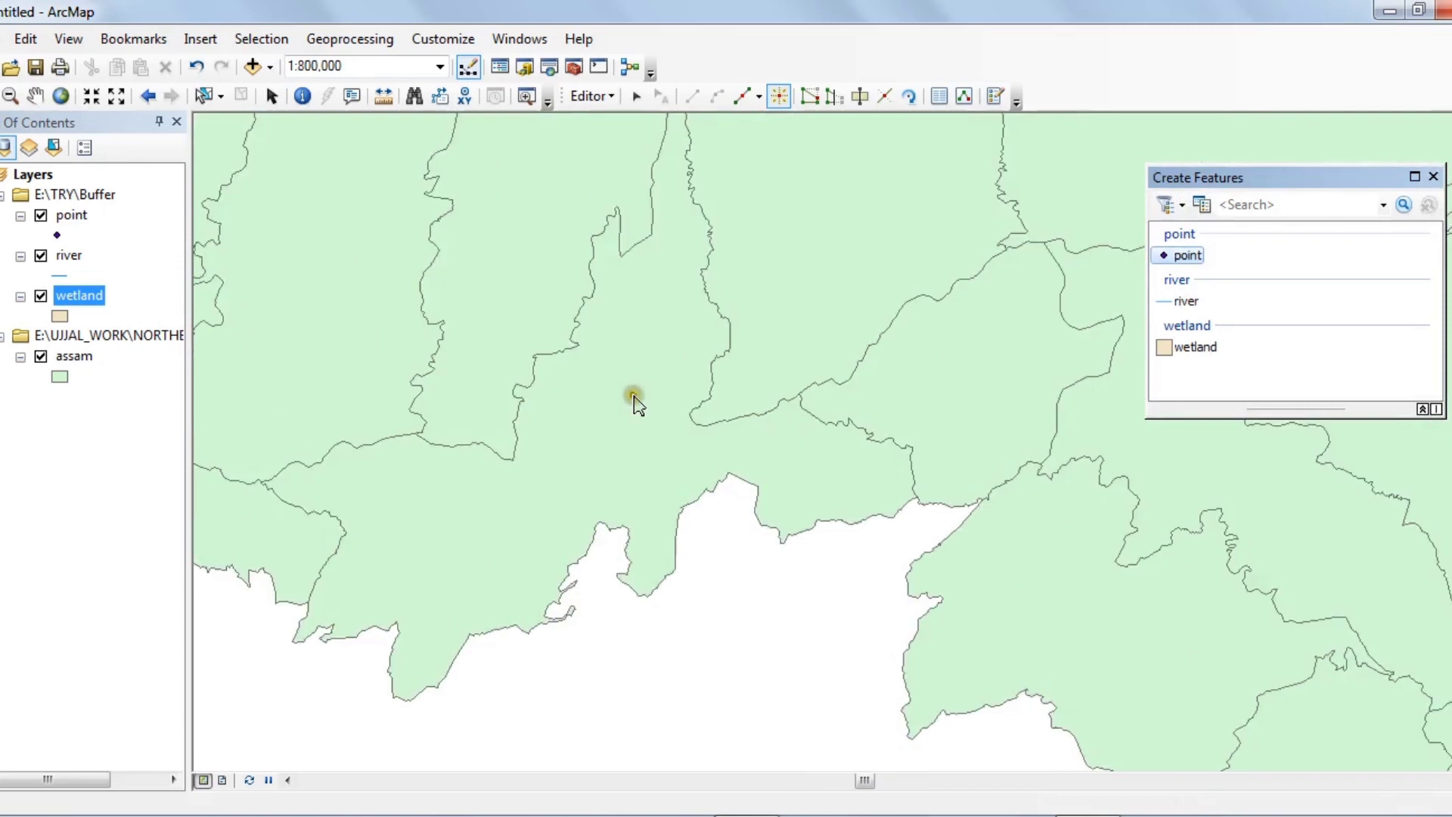
left_click(587, 411)
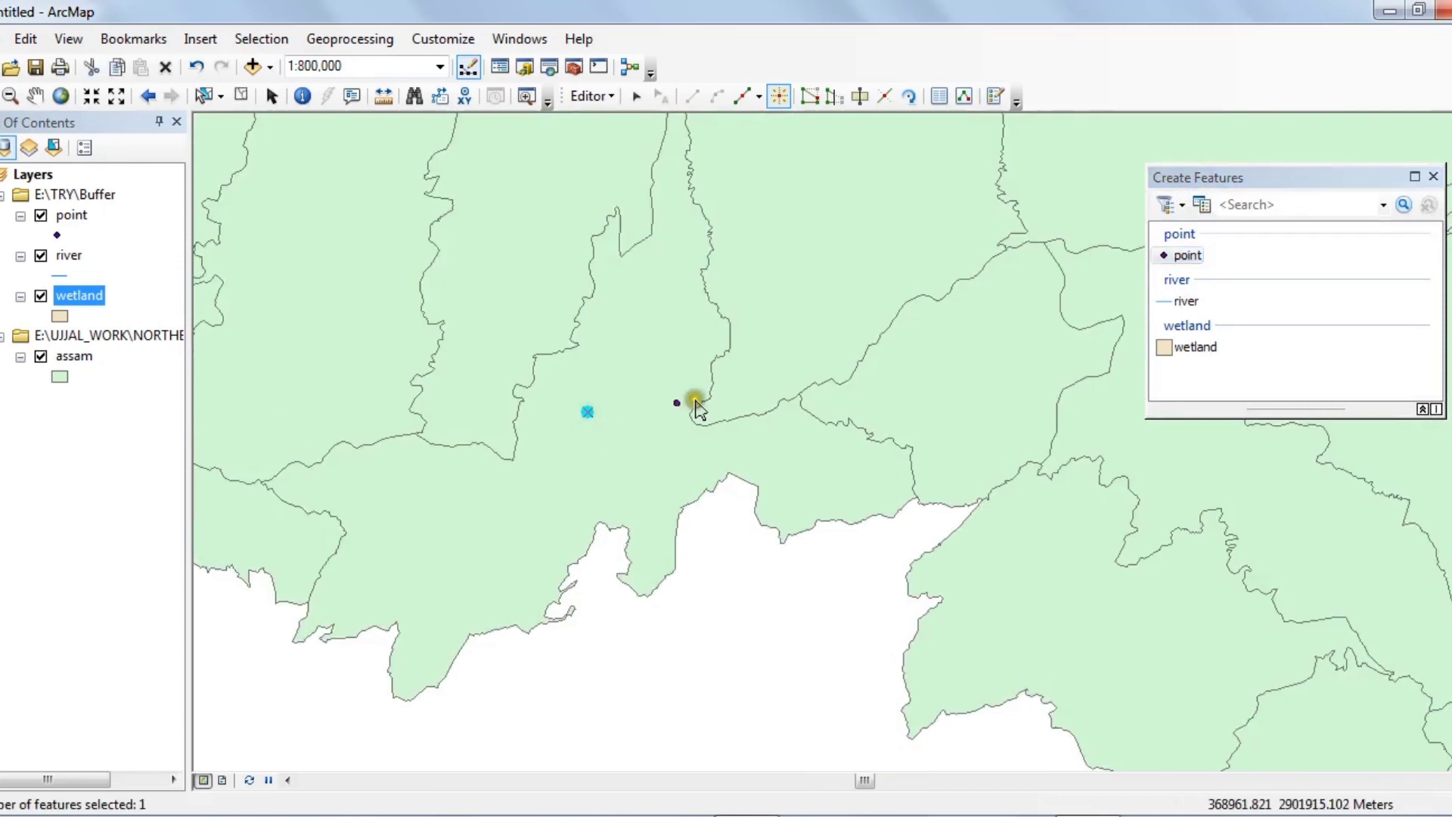
left_click(608, 91)
left_click(645, 169)
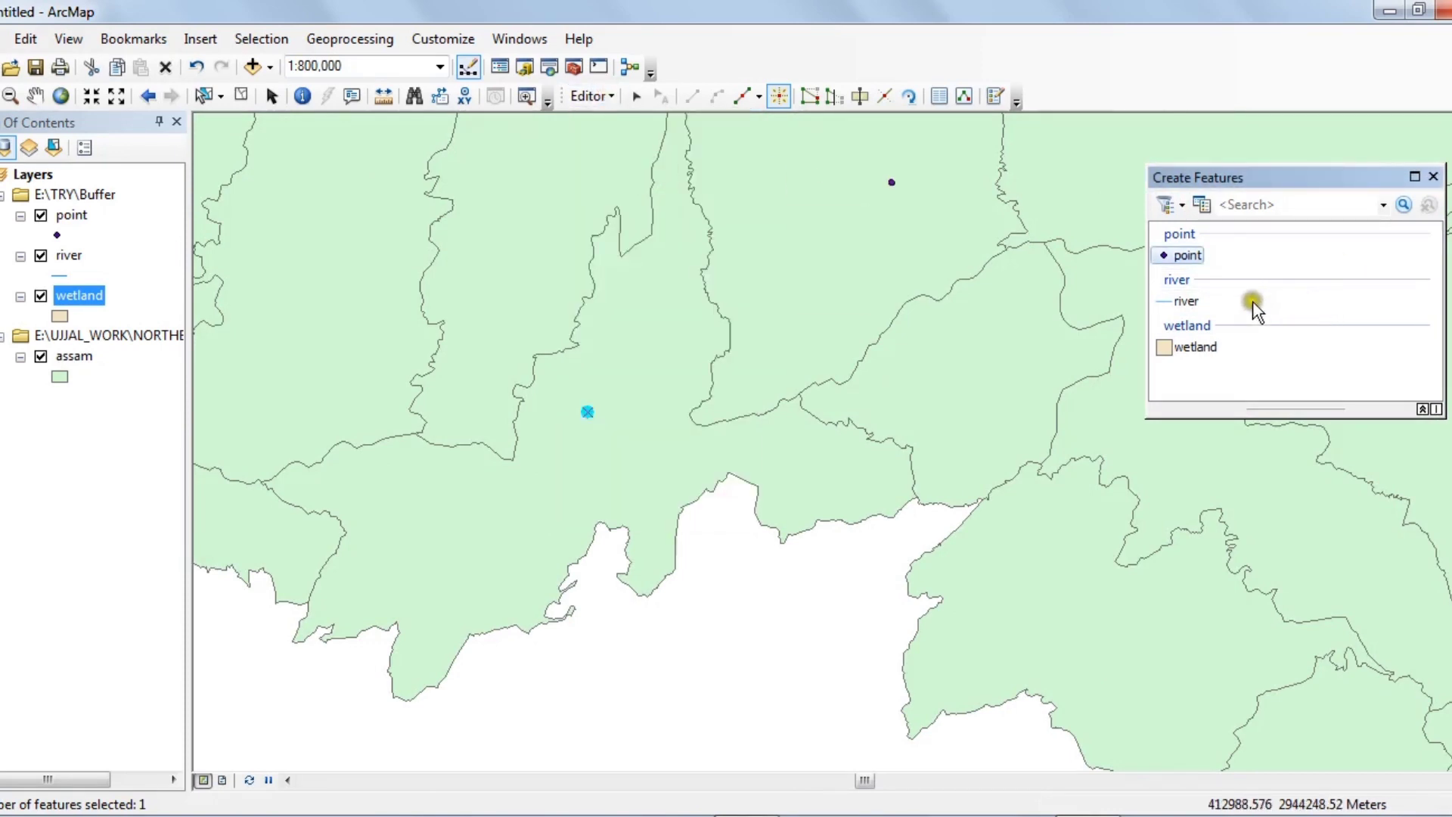
- Digitize a gently curving nine-vertex river line running southwest to northeast just south of the point
left_click(1185, 302)
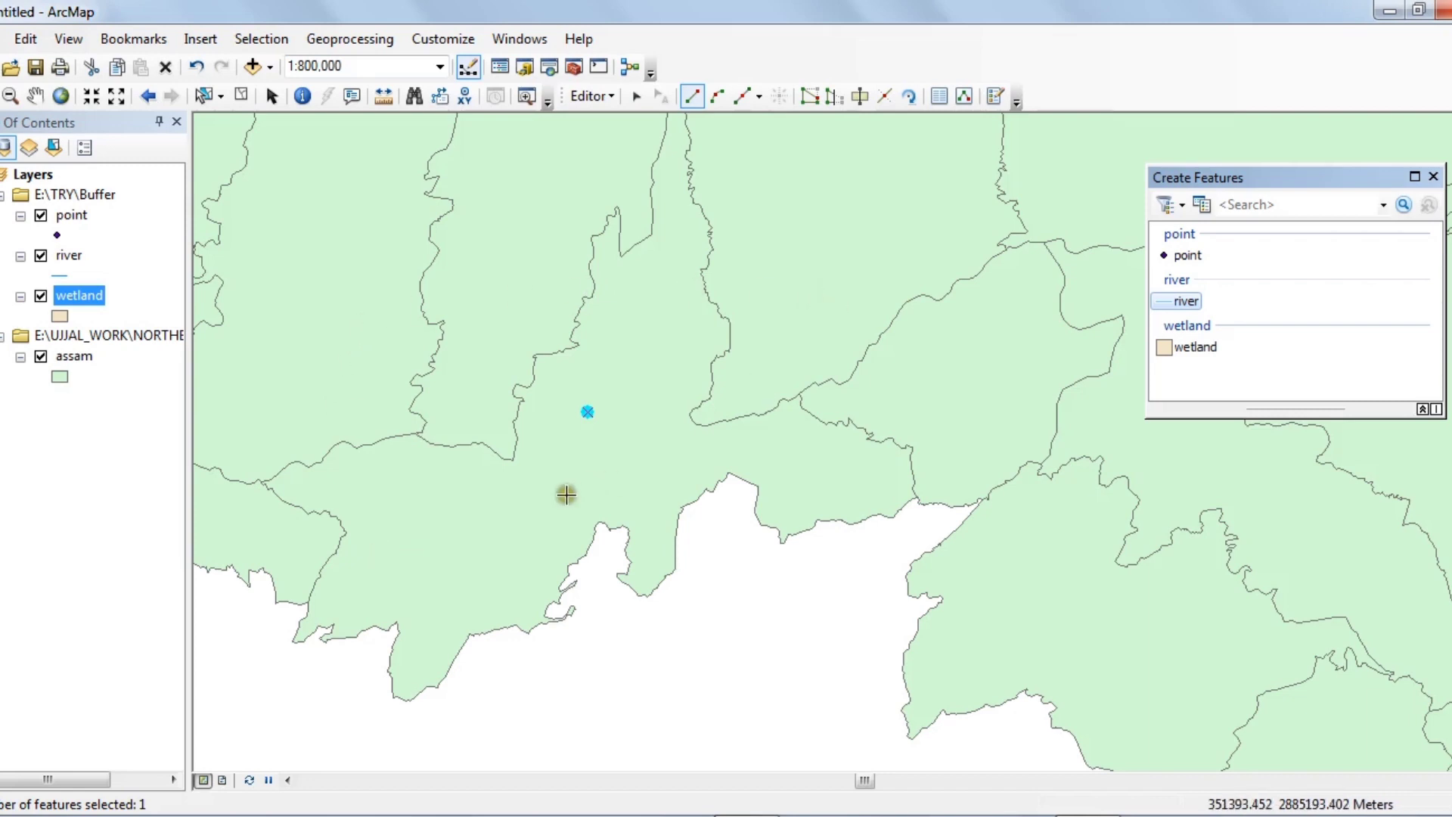
left_click(434, 552)
left_click(470, 546)
left_click(484, 542)
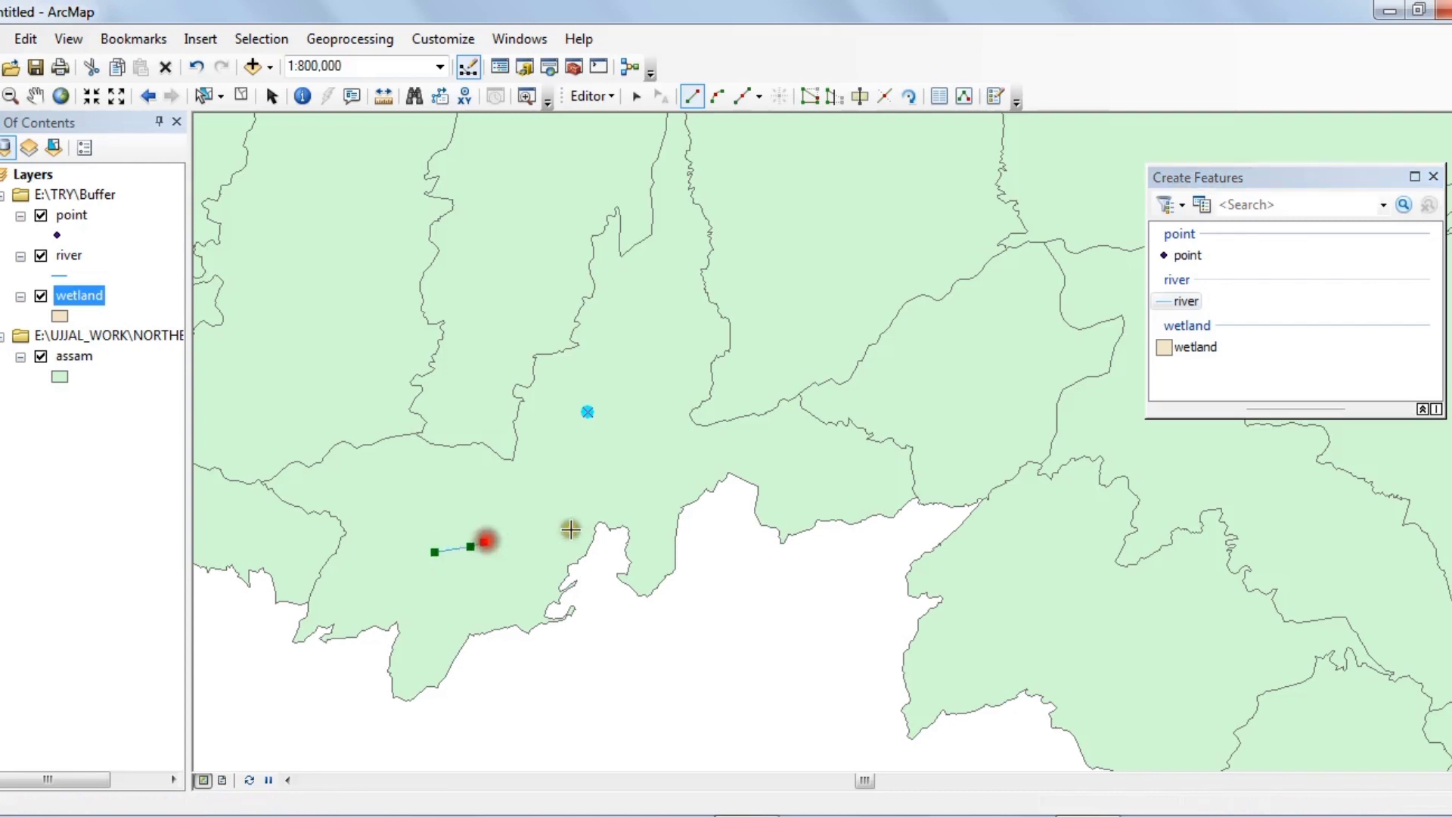
left_click(529, 517)
left_click(578, 501)
left_click(645, 488)
left_click(697, 458)
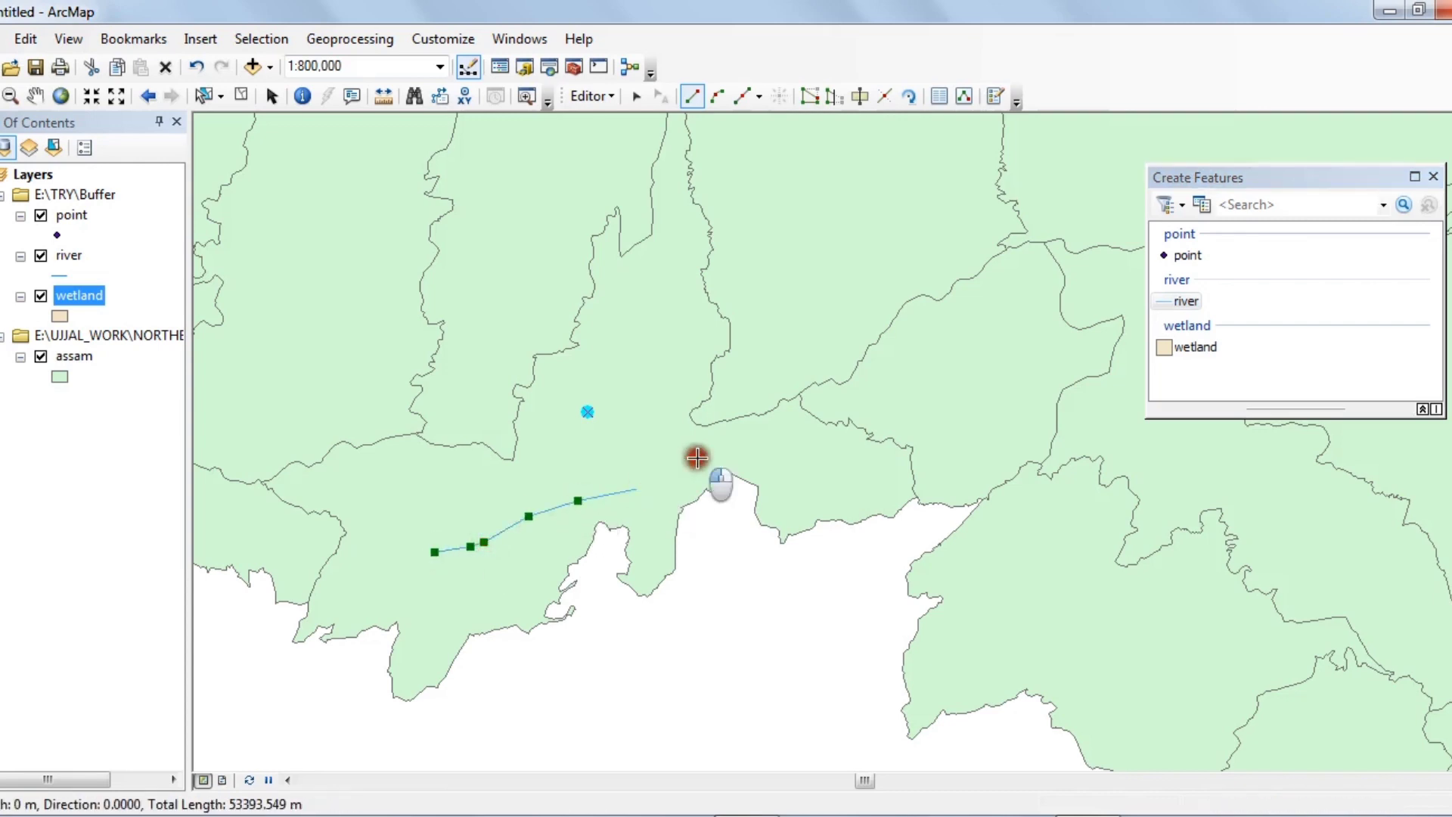
left_click(768, 446)
double_click(792, 444)
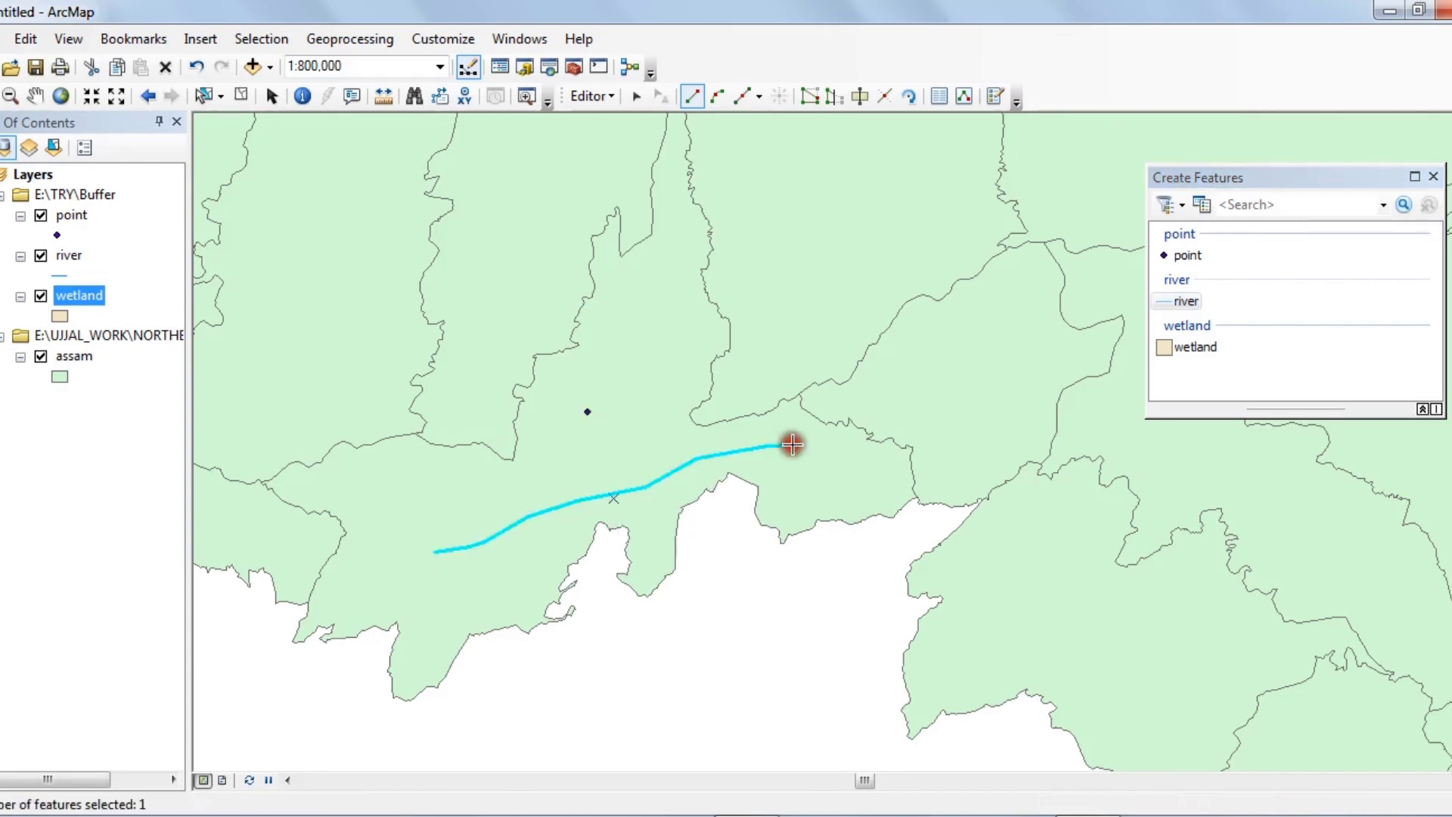
- Choose the wetland feature template and save the edits made to the river layer
left_click(1209, 348)
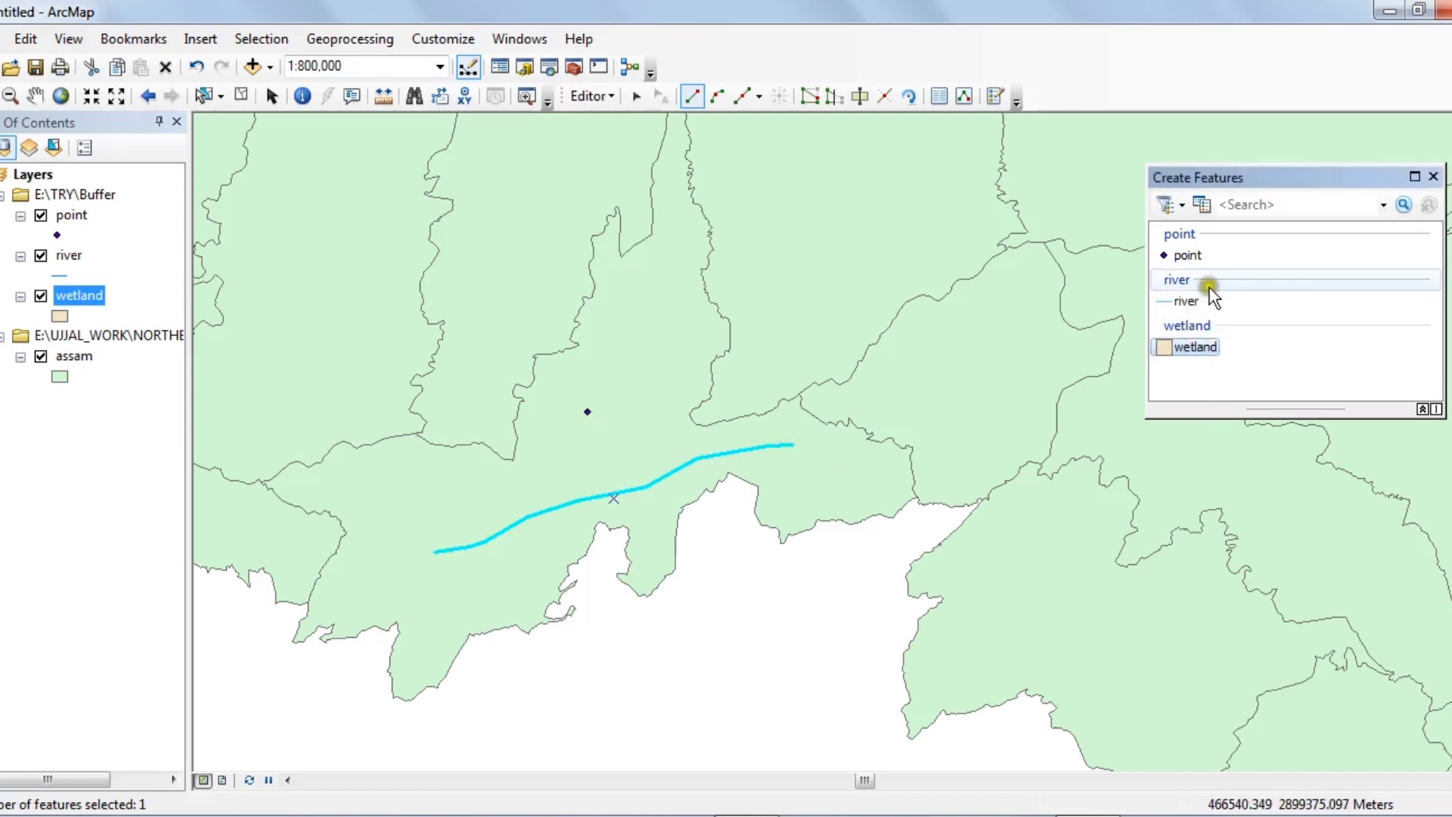
left_click(595, 96)
left_click(628, 171)
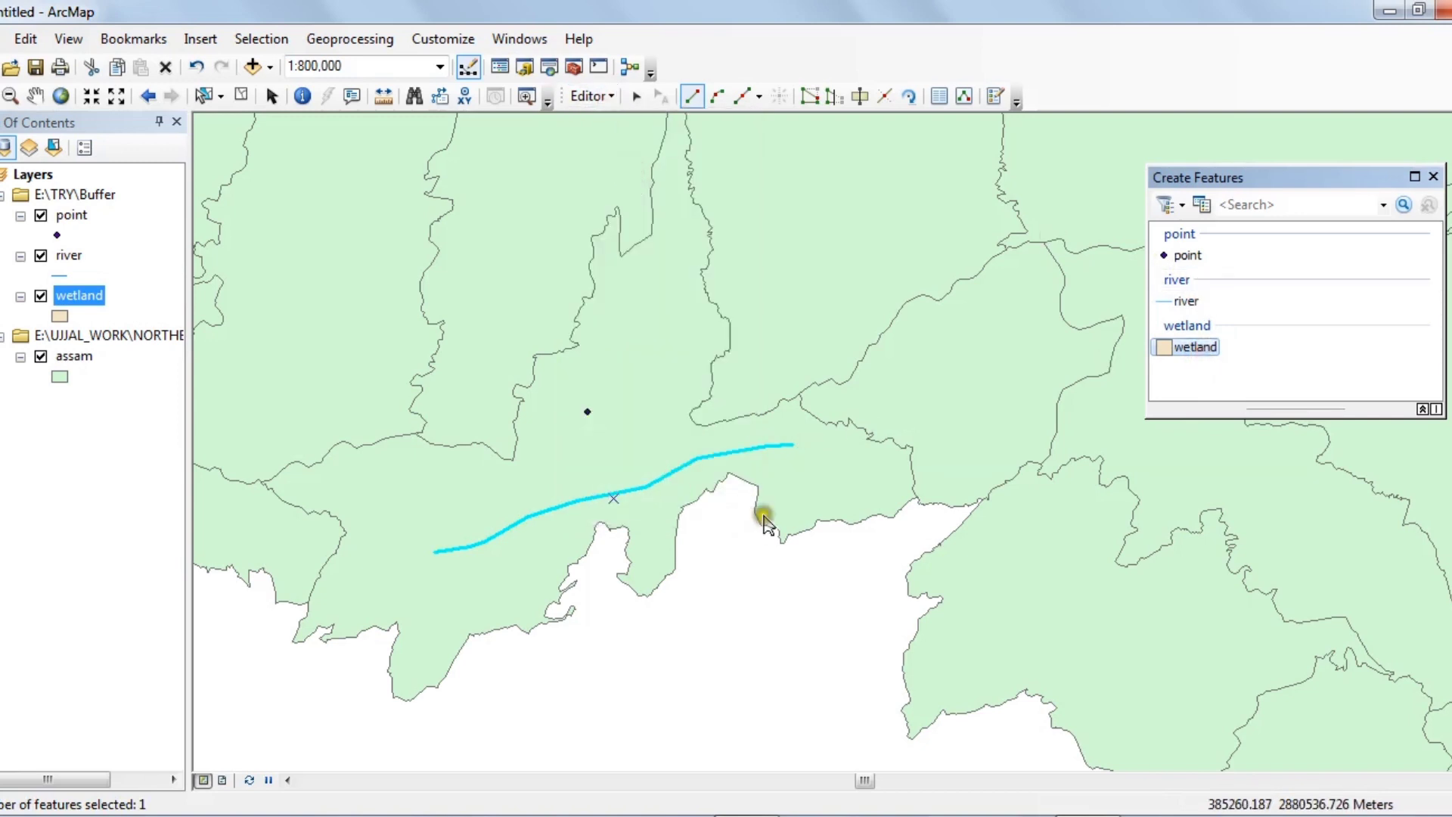
- Digitize an irregular wetland polygon that encloses both the whole river line and the point
left_click(801, 481)
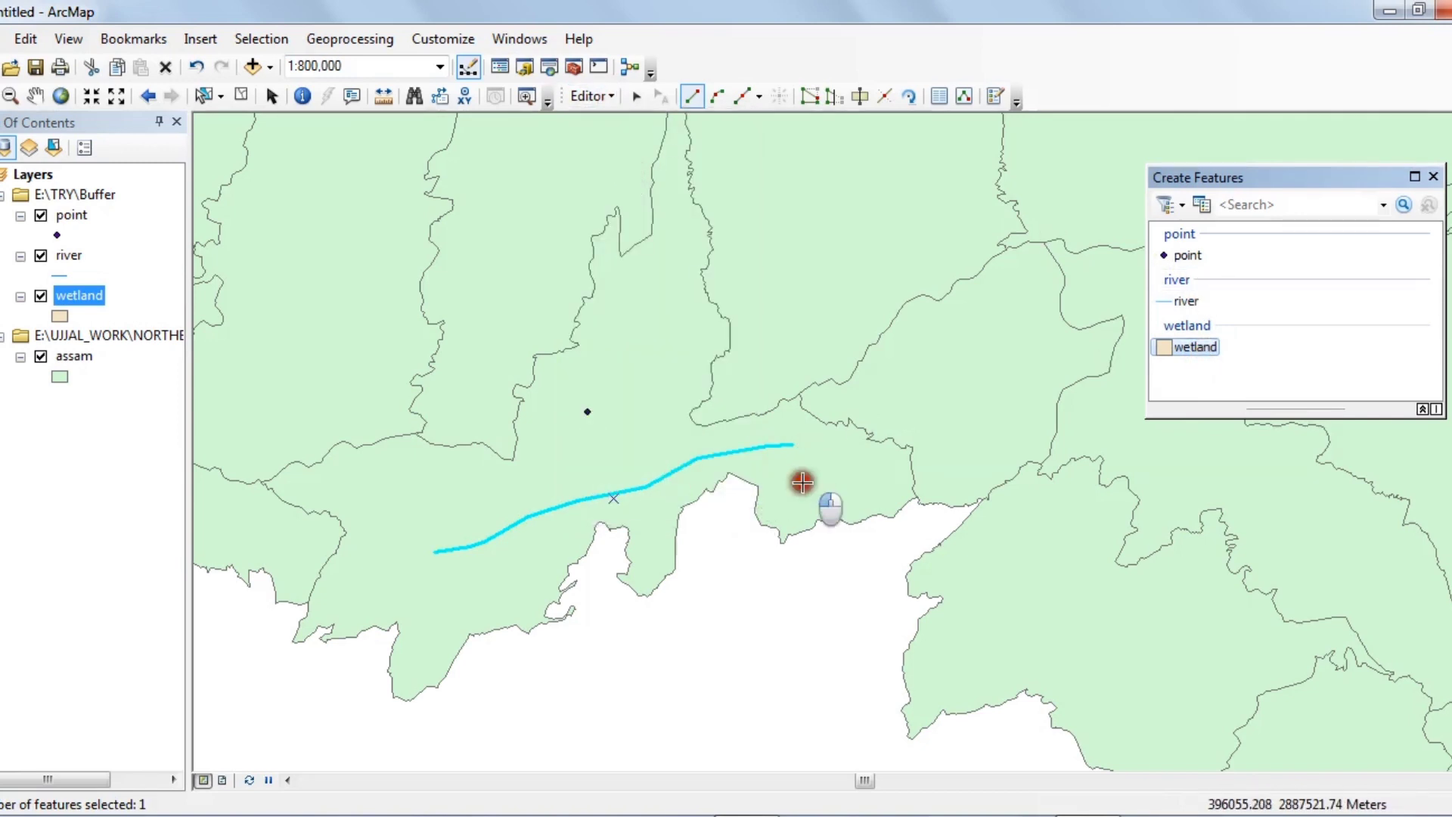
left_click(778, 466)
left_click(751, 465)
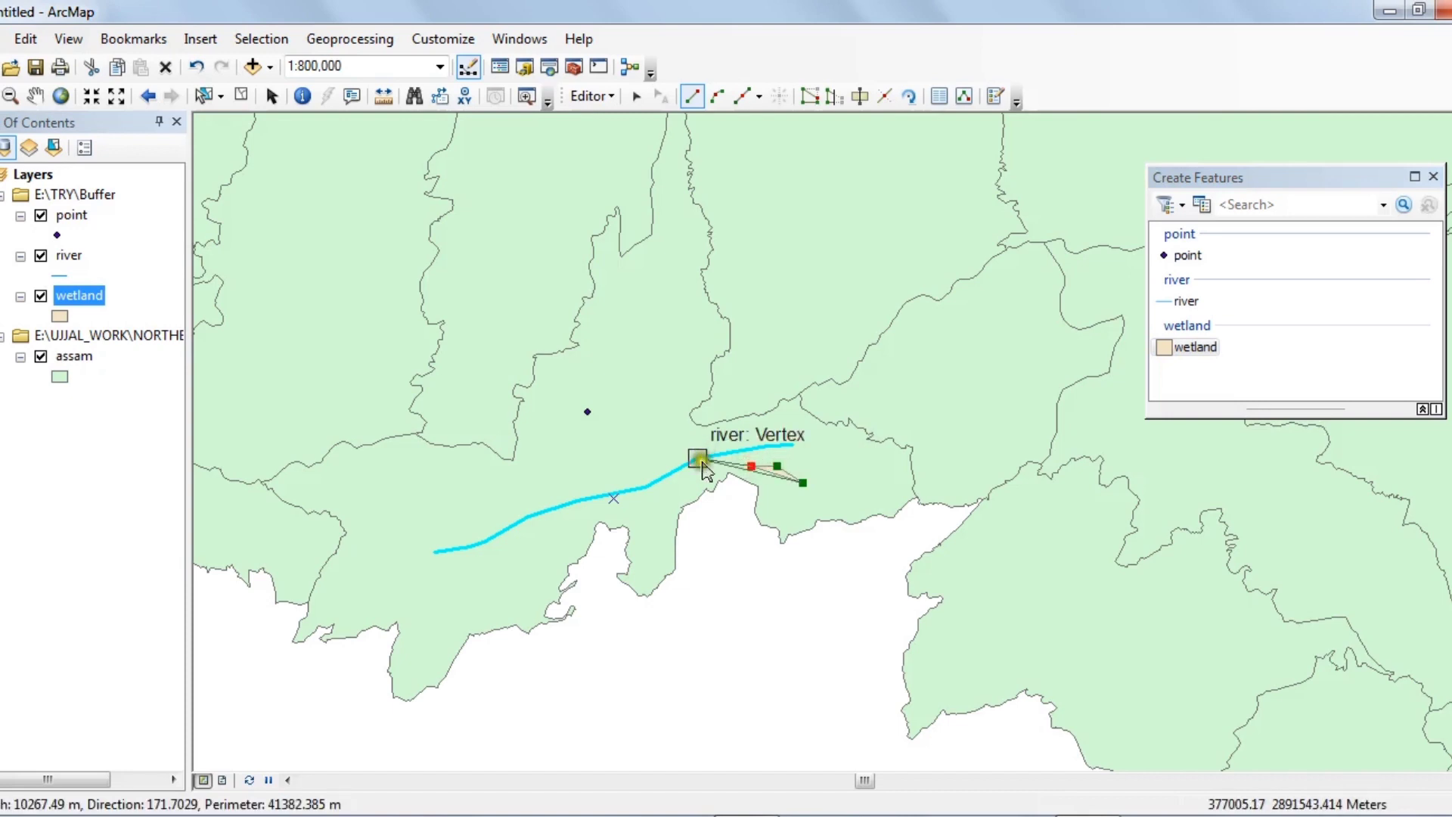
left_click(704, 472)
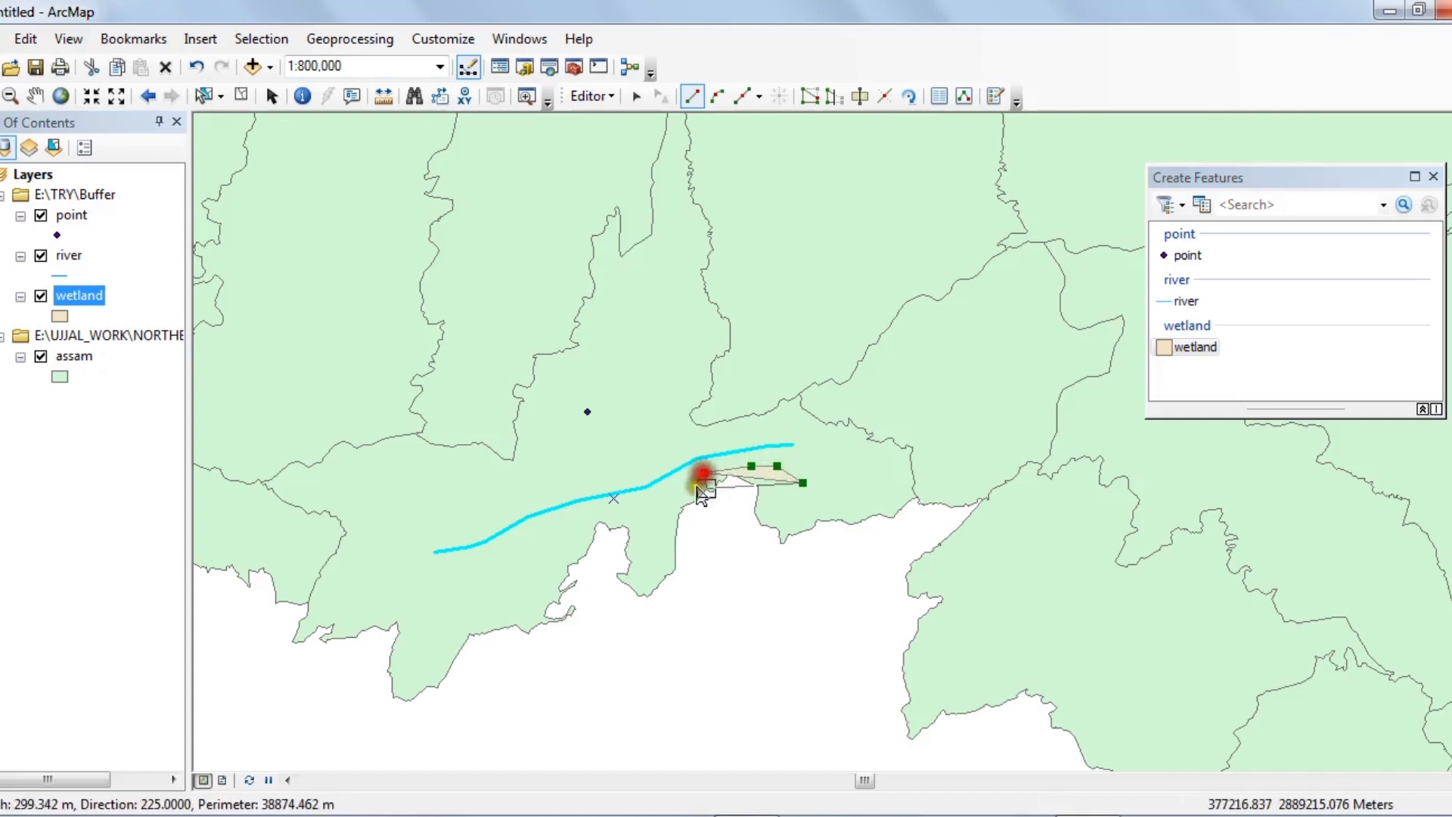
left_click(649, 519)
left_click(582, 517)
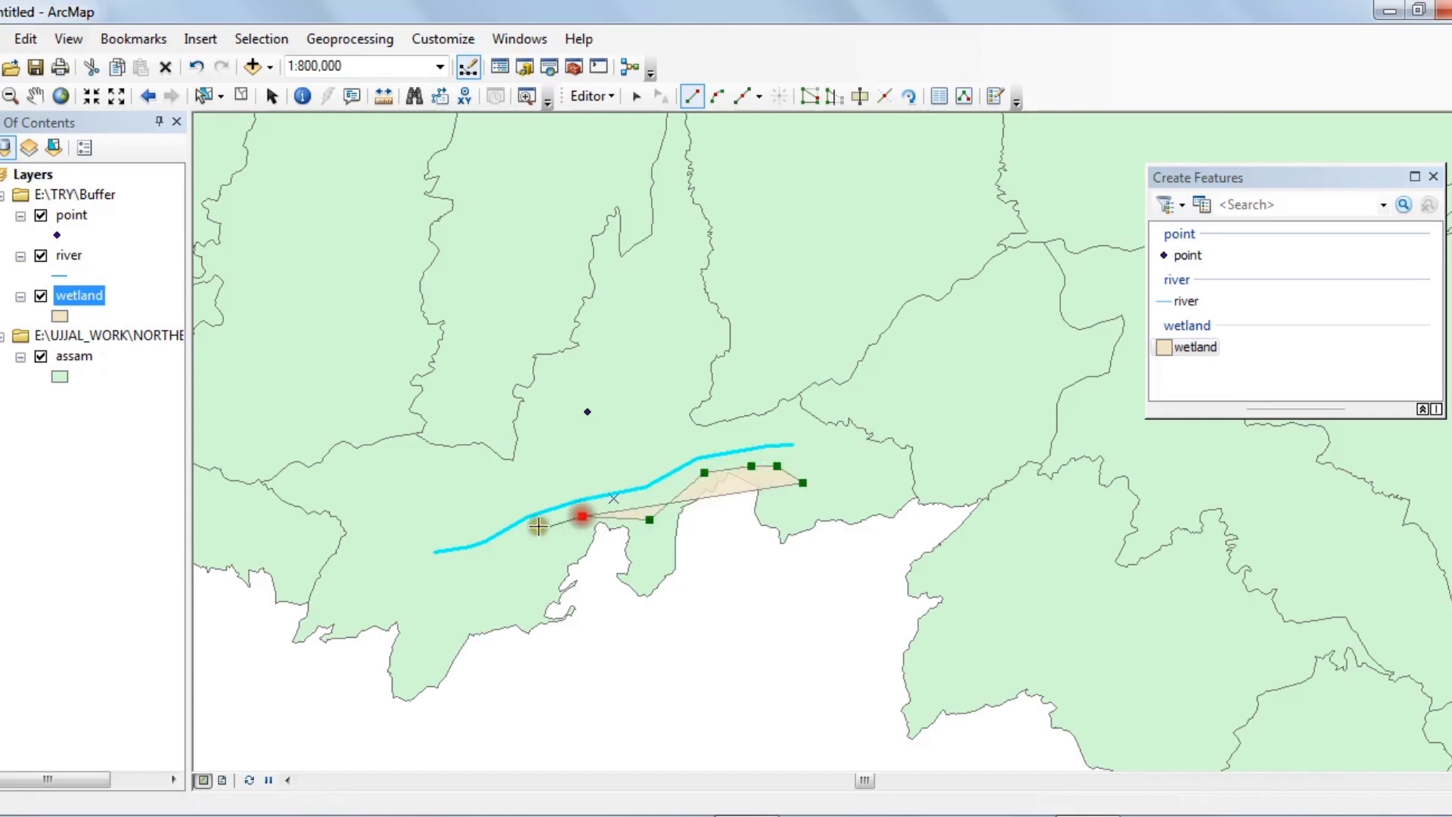
left_click(510, 554)
left_click(421, 582)
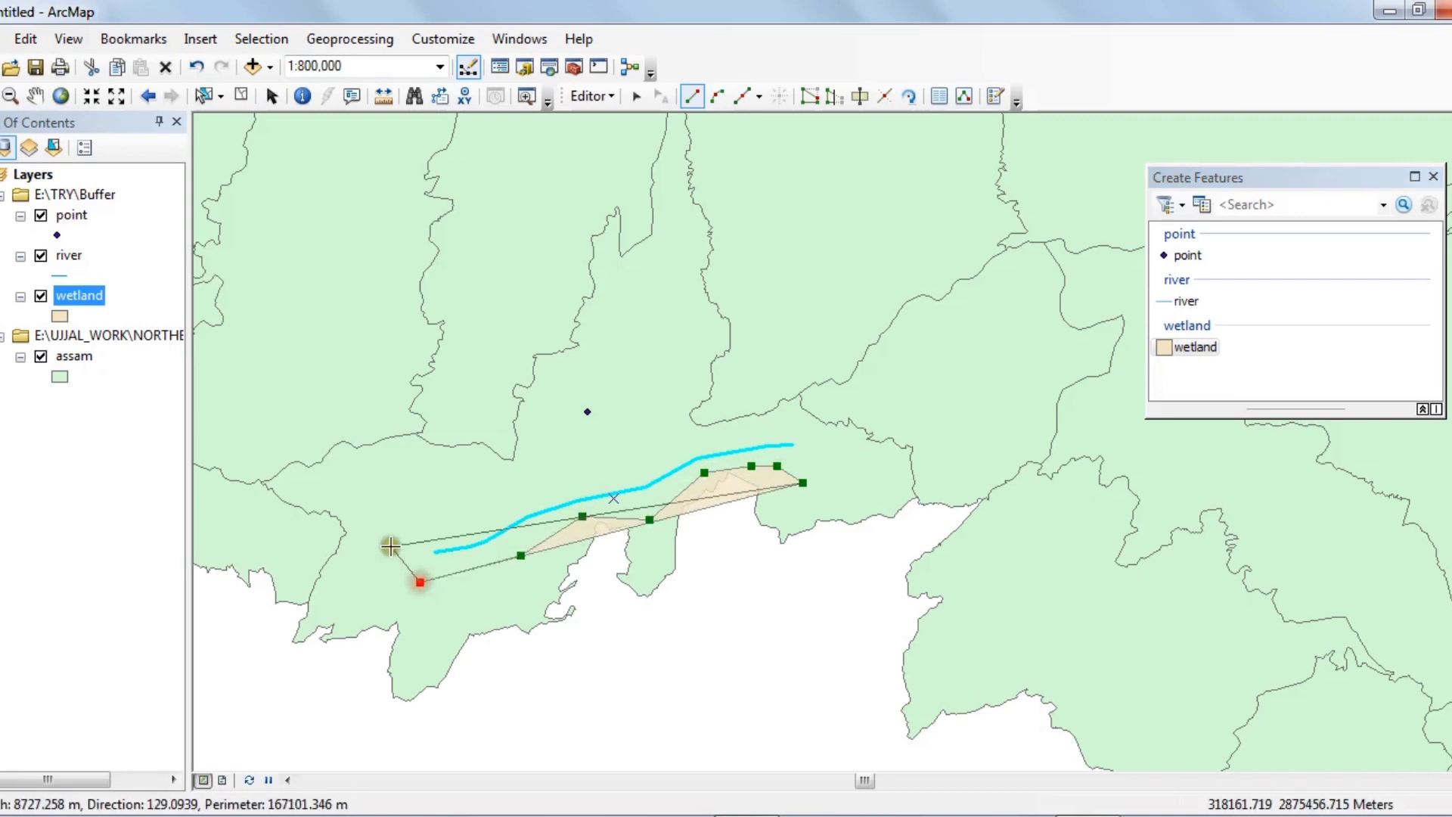
left_click(390, 546)
left_click(484, 496)
left_click(552, 453)
left_click(544, 410)
left_click(589, 389)
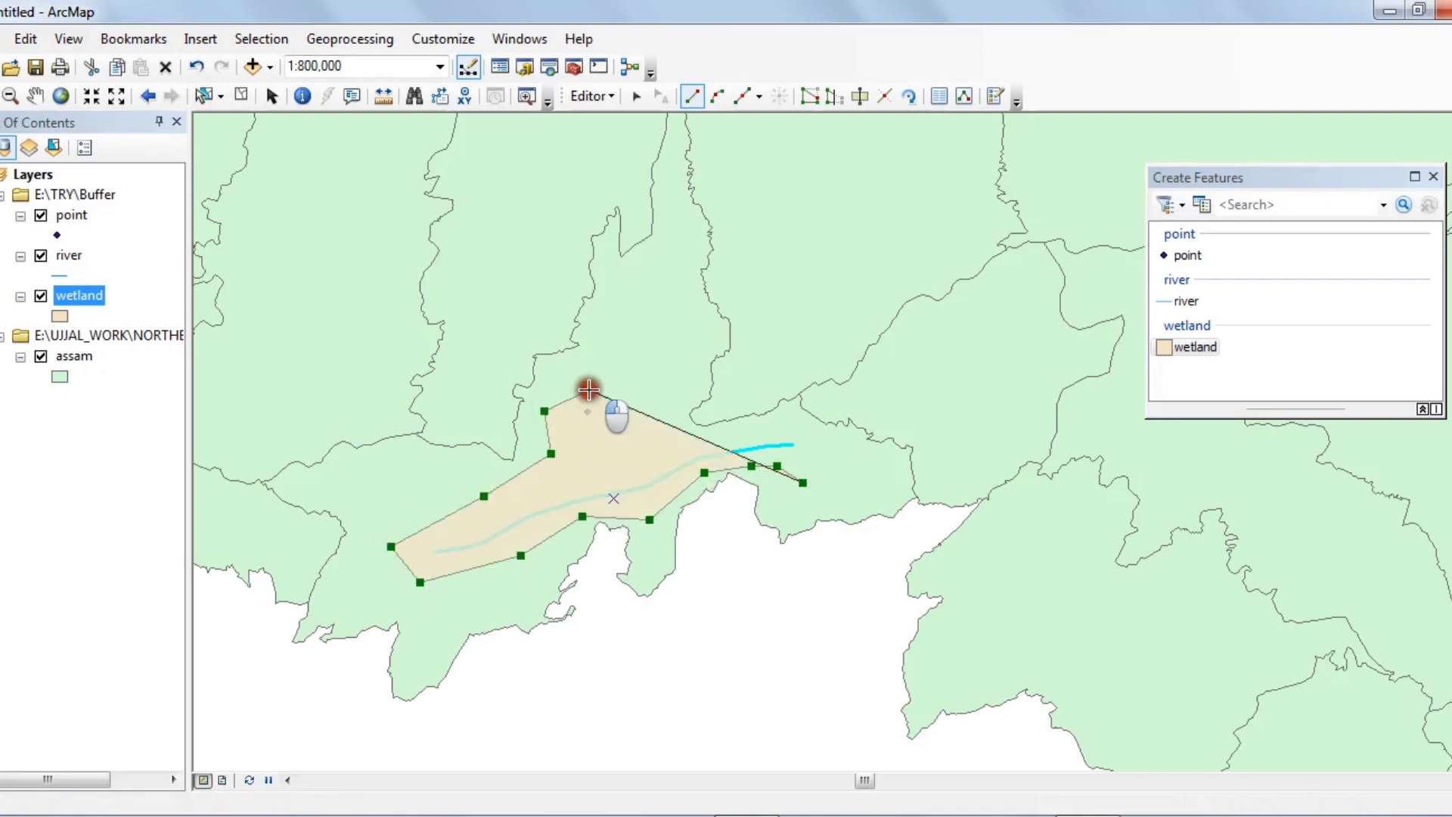
left_click(632, 385)
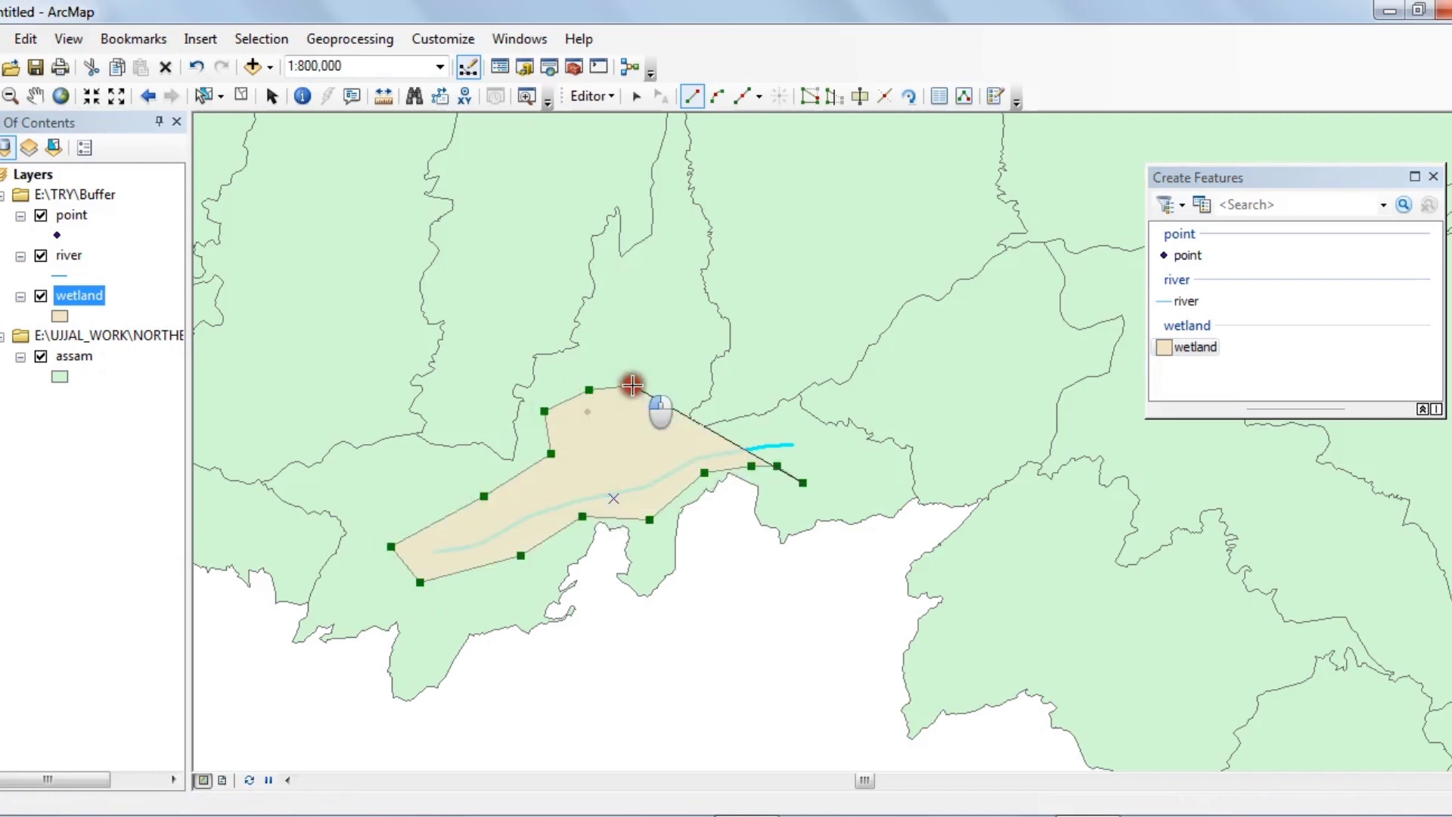
left_click(665, 426)
left_click(733, 434)
left_click(800, 423)
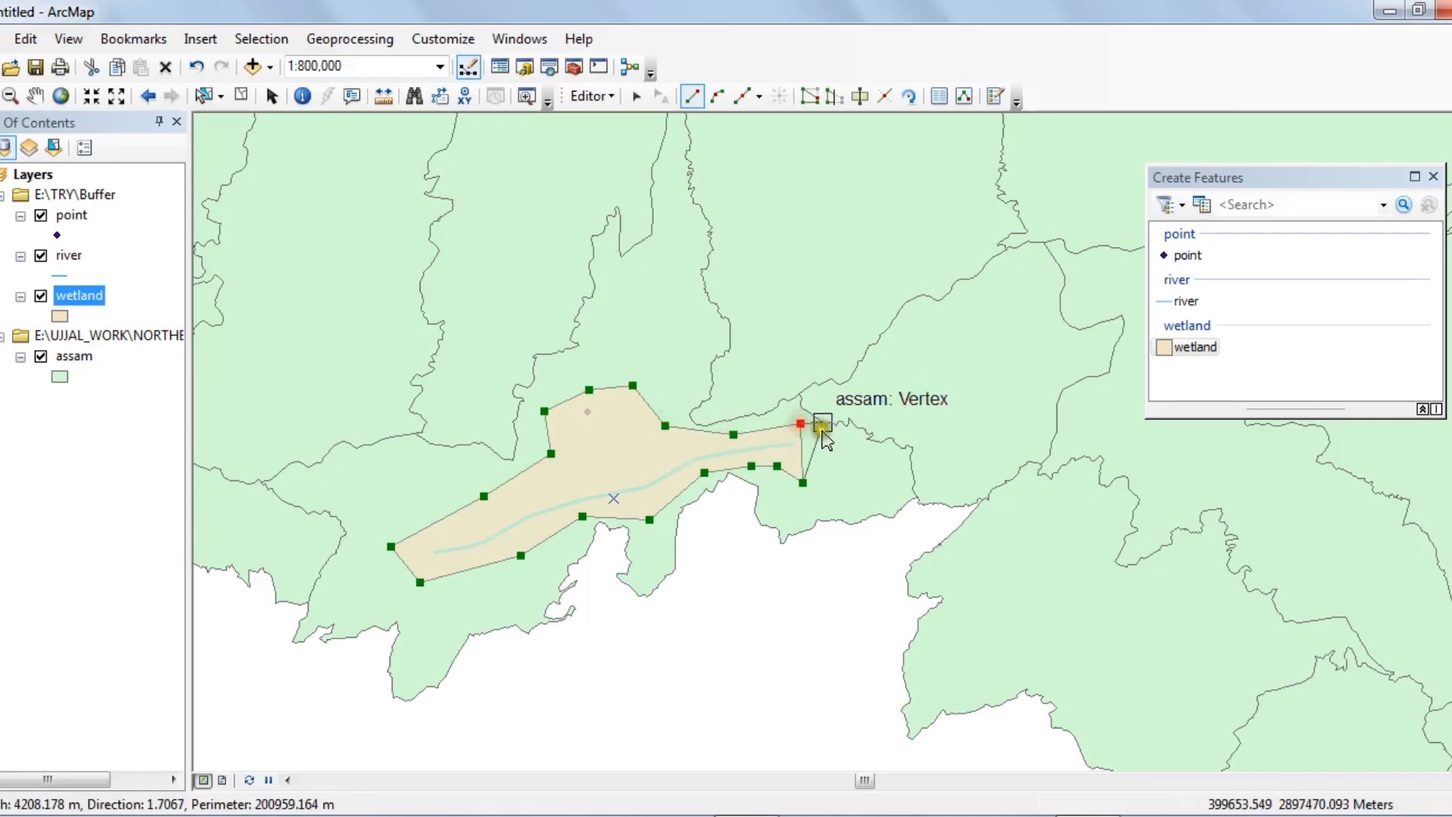
double_click(832, 446)
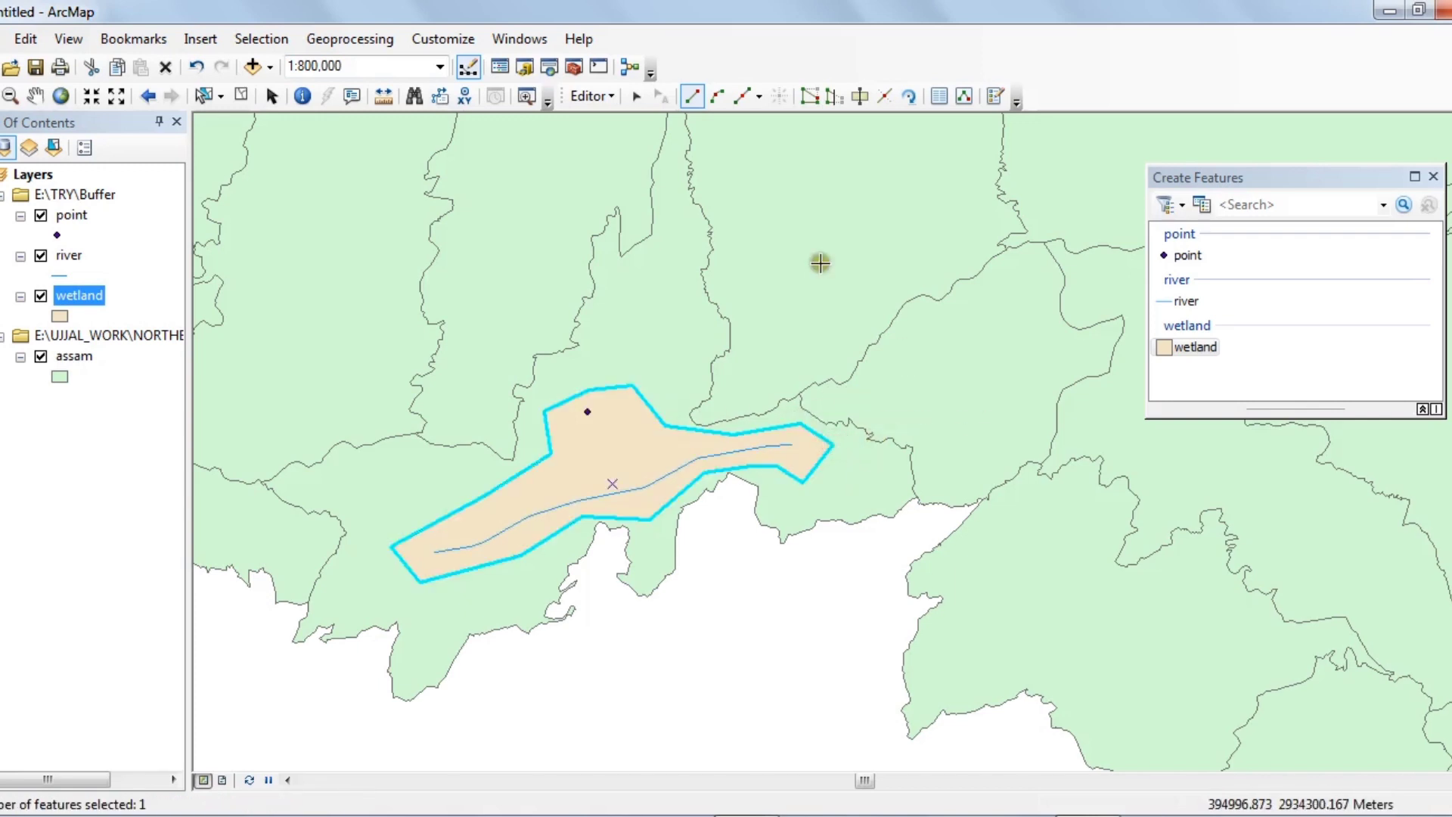
- Save the wetland edits, close the feature templates and end the edit session
left_click(592, 96)
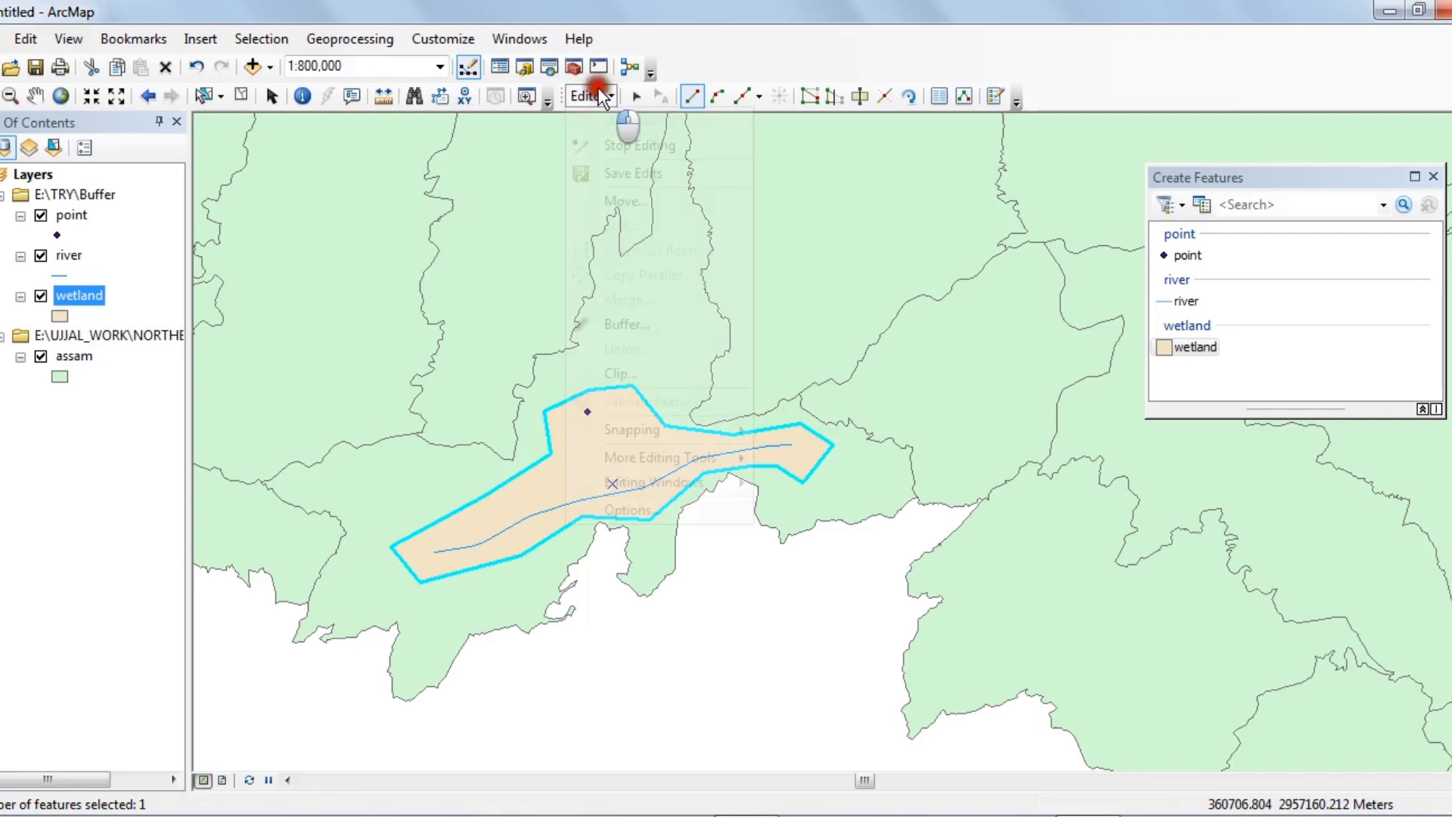
left_click(625, 178)
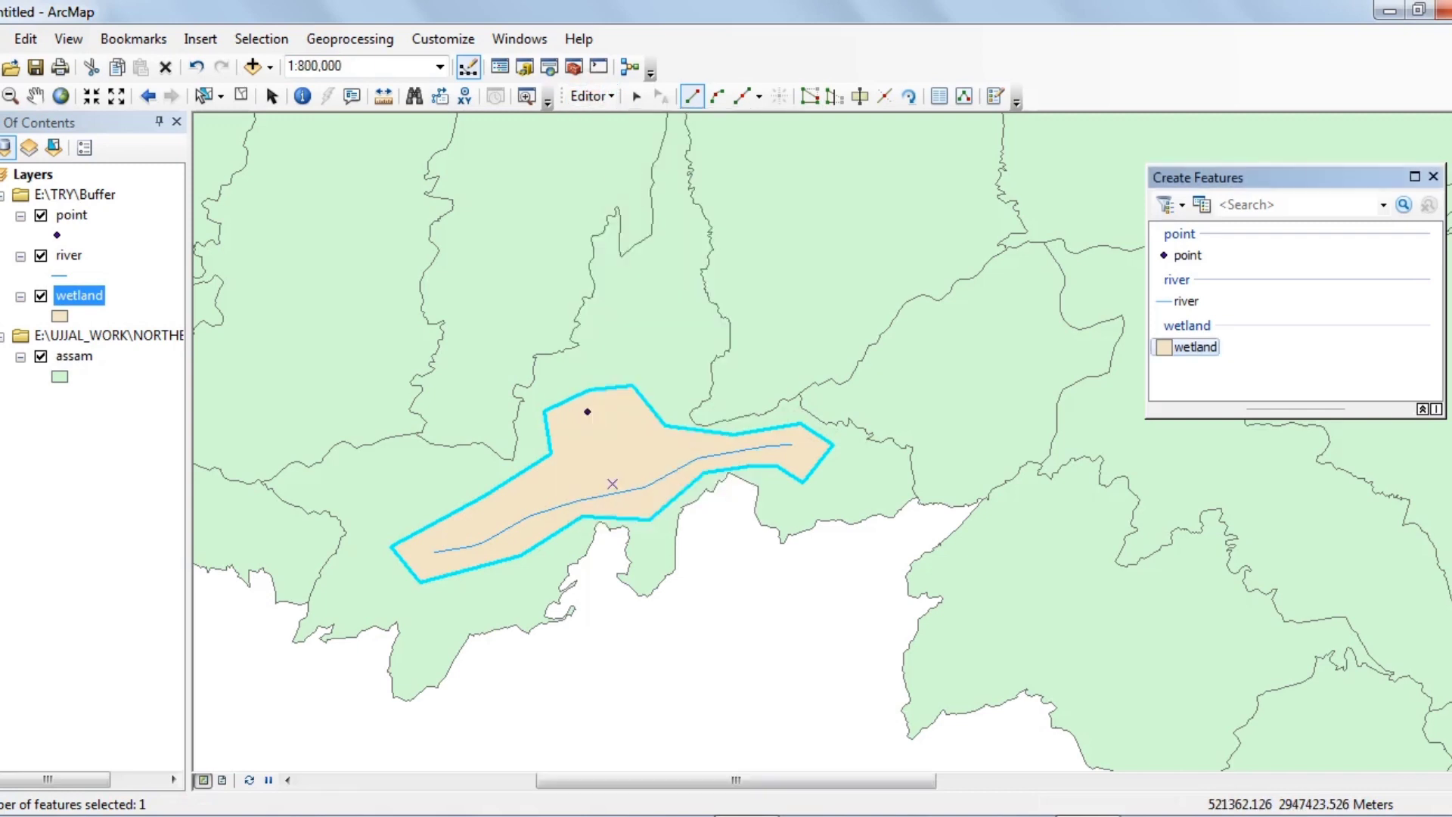
left_click(1433, 176)
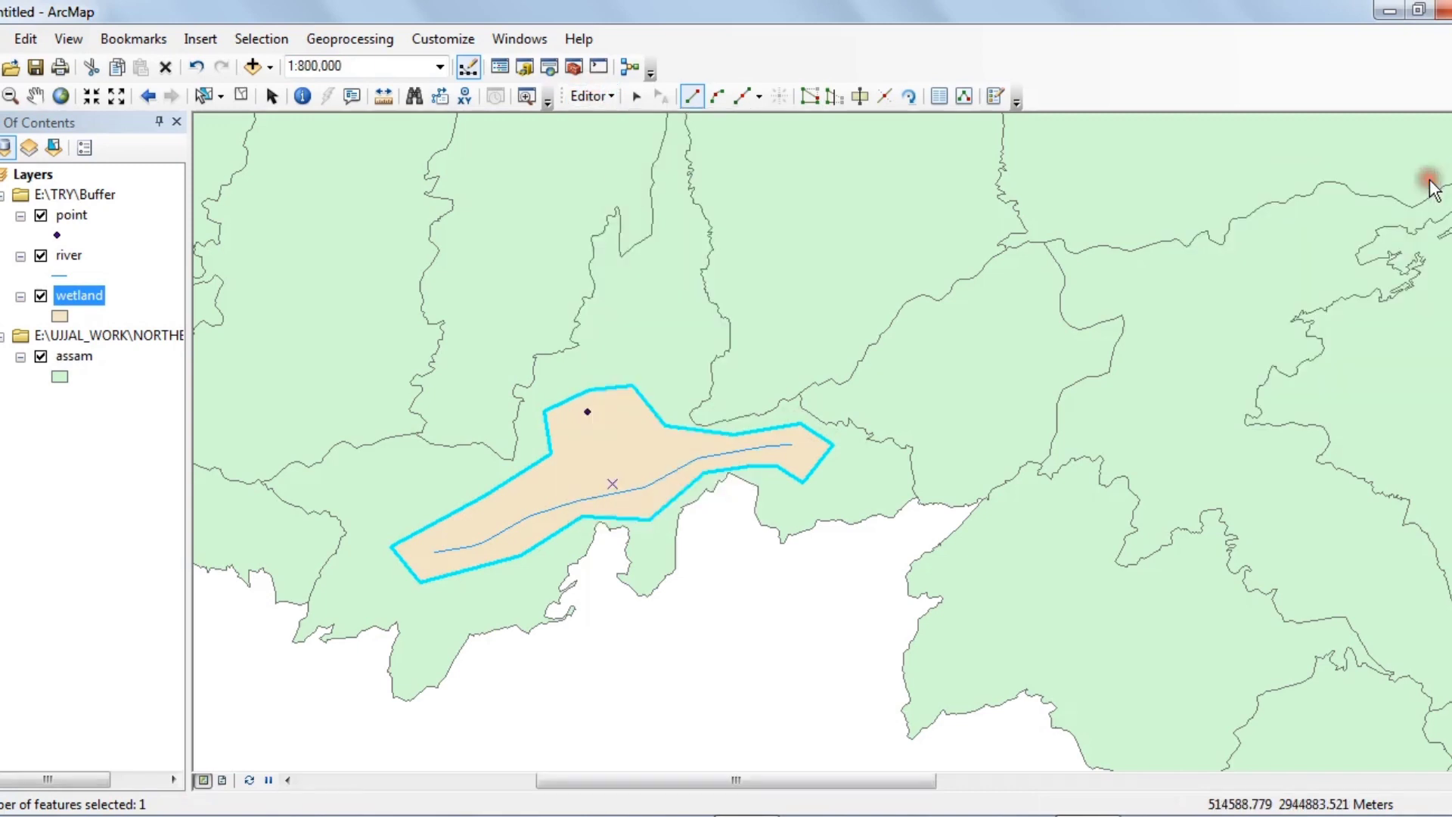
left_click(597, 102)
left_click(632, 147)
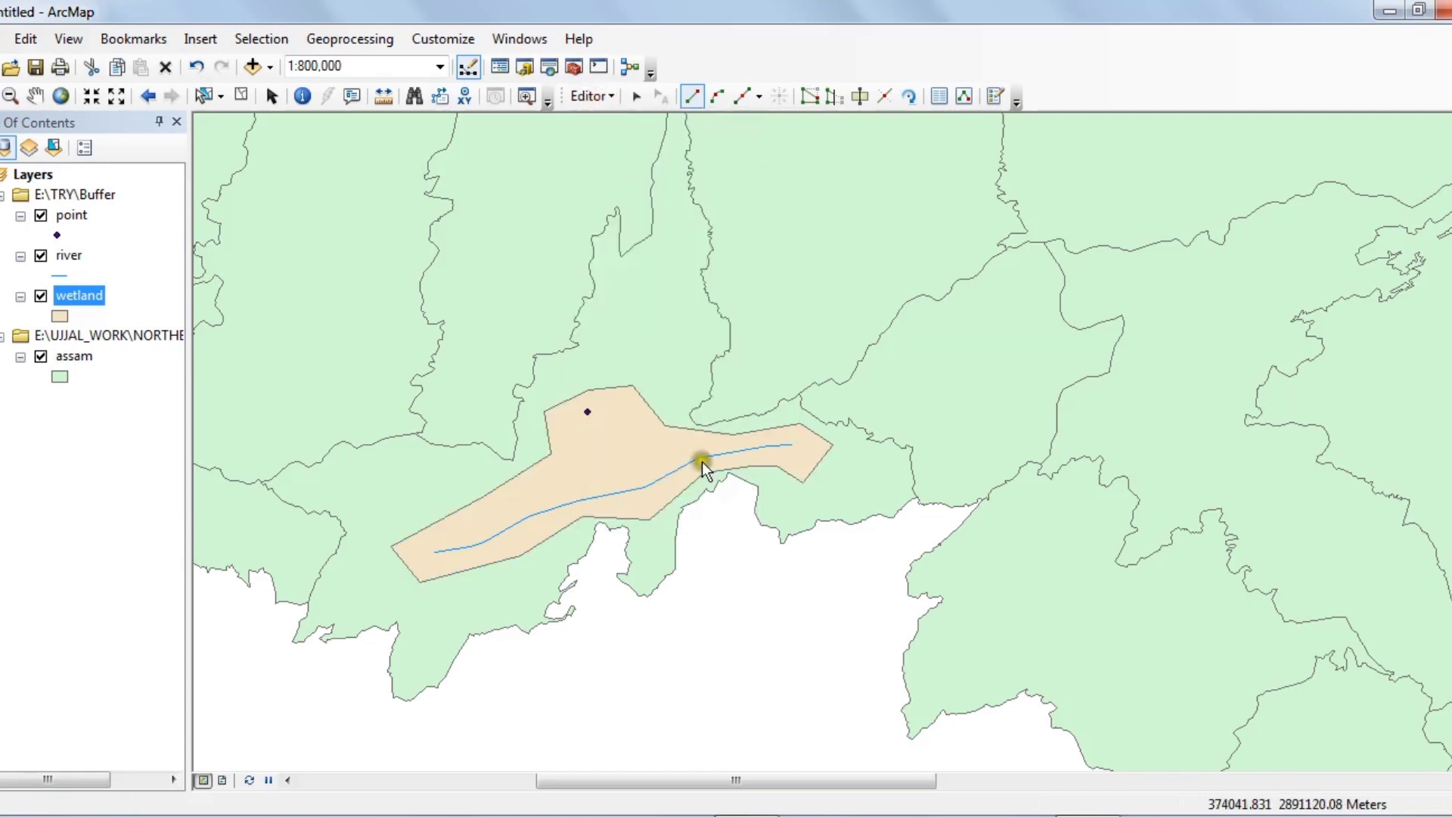
- Hide the assam layer on the map
left_click(42, 364, "ctrl")
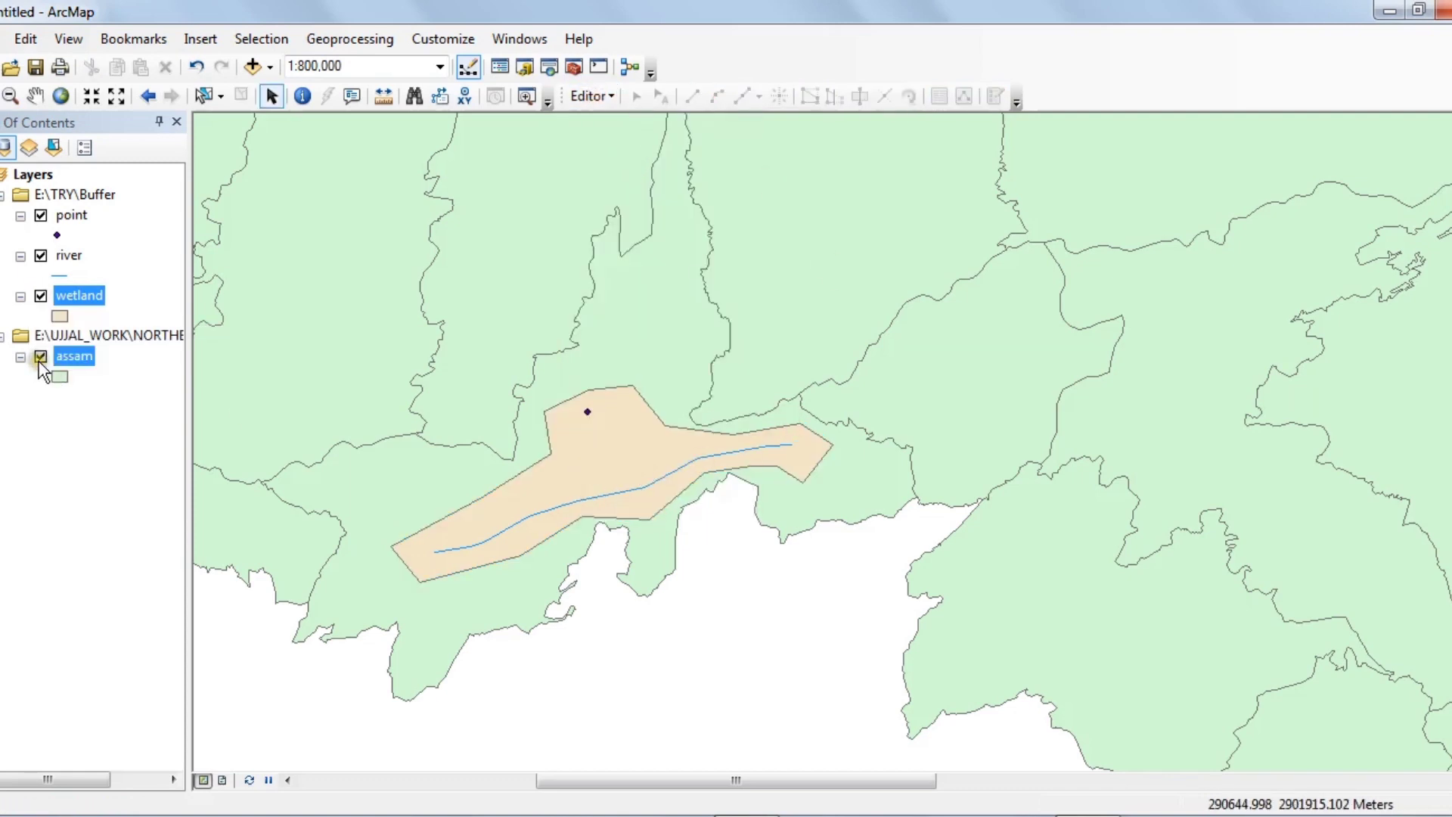
left_click(41, 357)
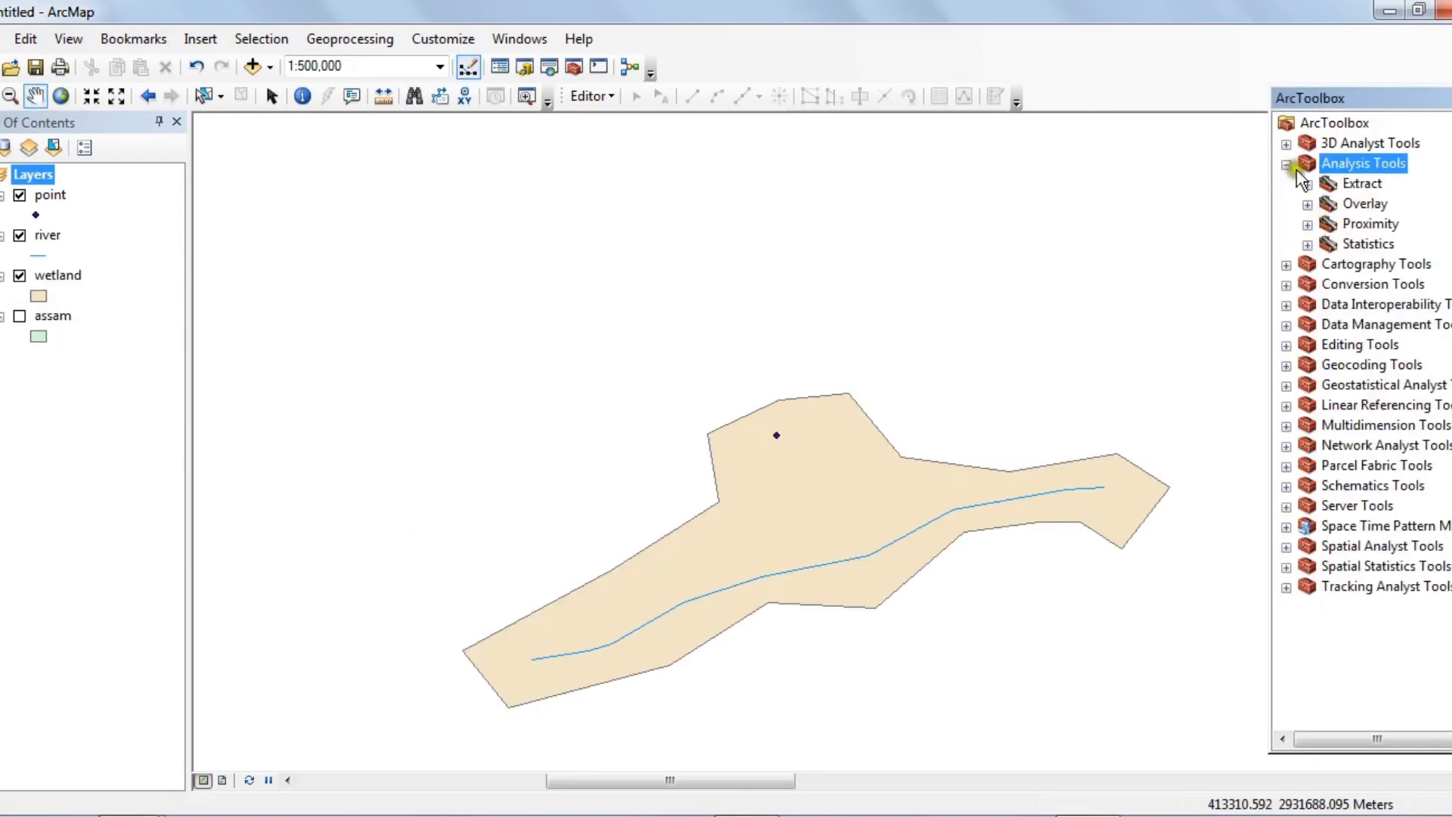
- Locate the Buffer tool in the Proximity toolset of the Analysis Tools
left_click(1308, 224)
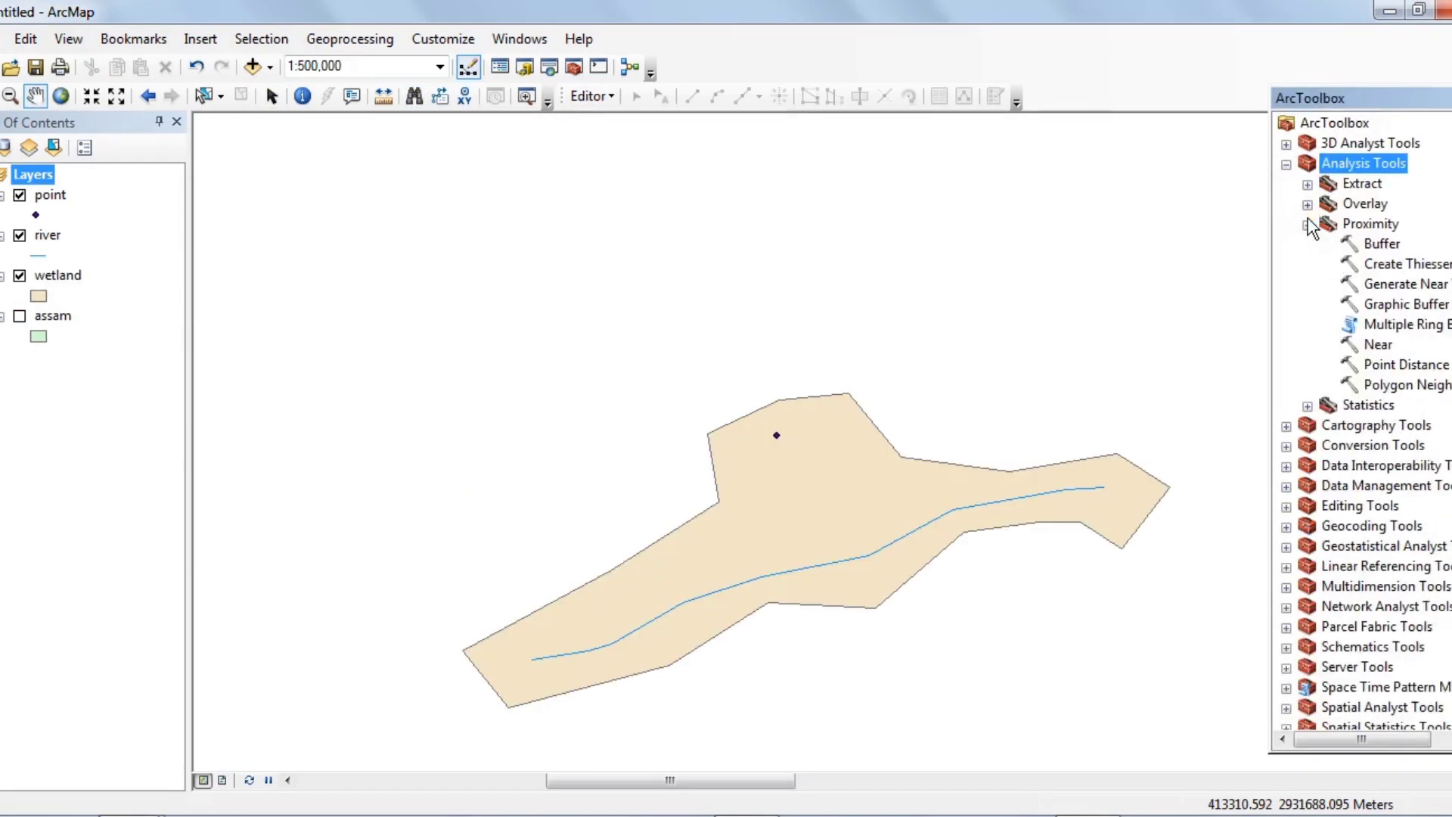
left_click(1379, 243)
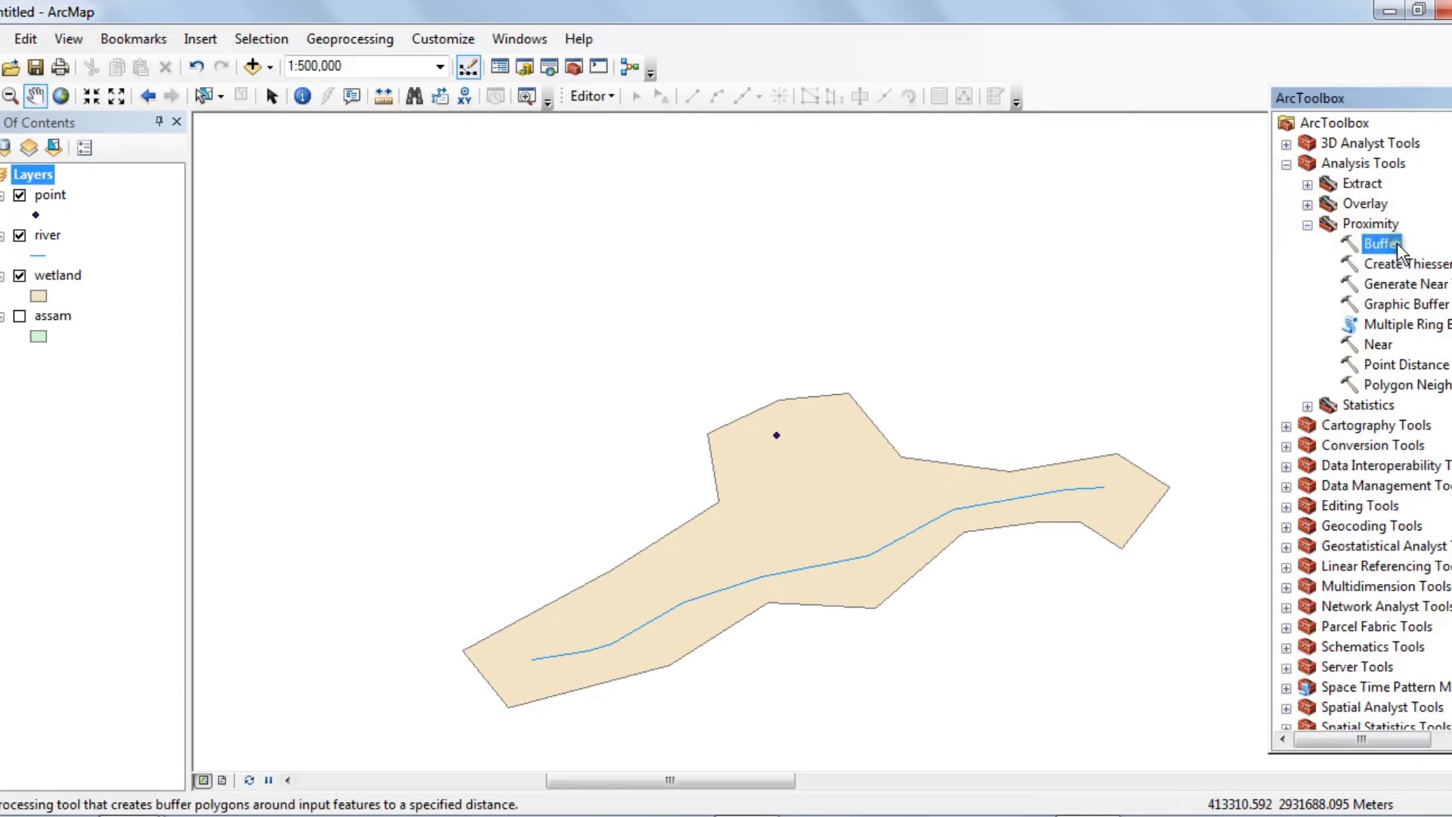
- Search the tools for "buffer", look over the matching Buffer tools, and close the search
left_click(522, 38)
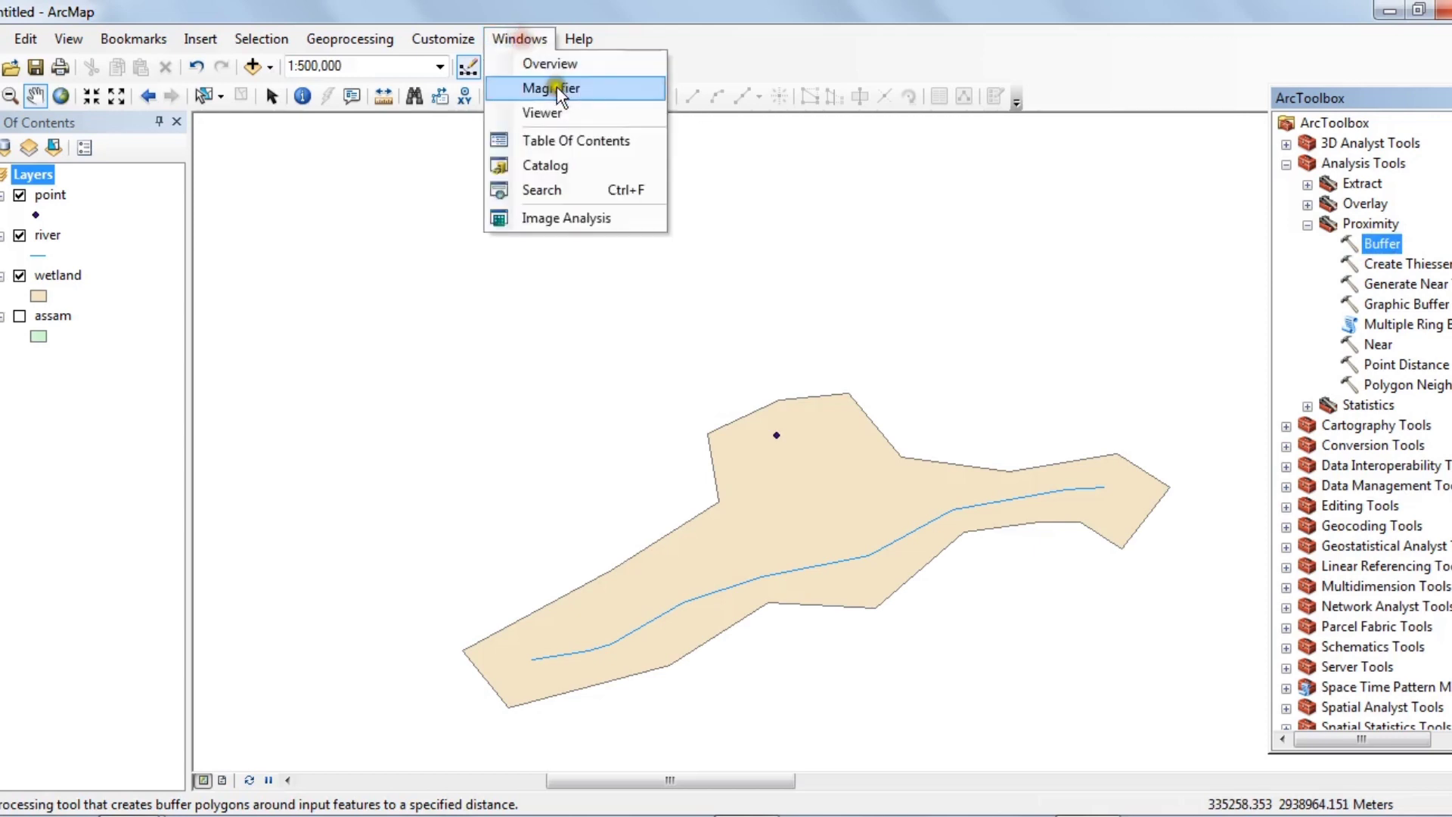
left_click(582, 189)
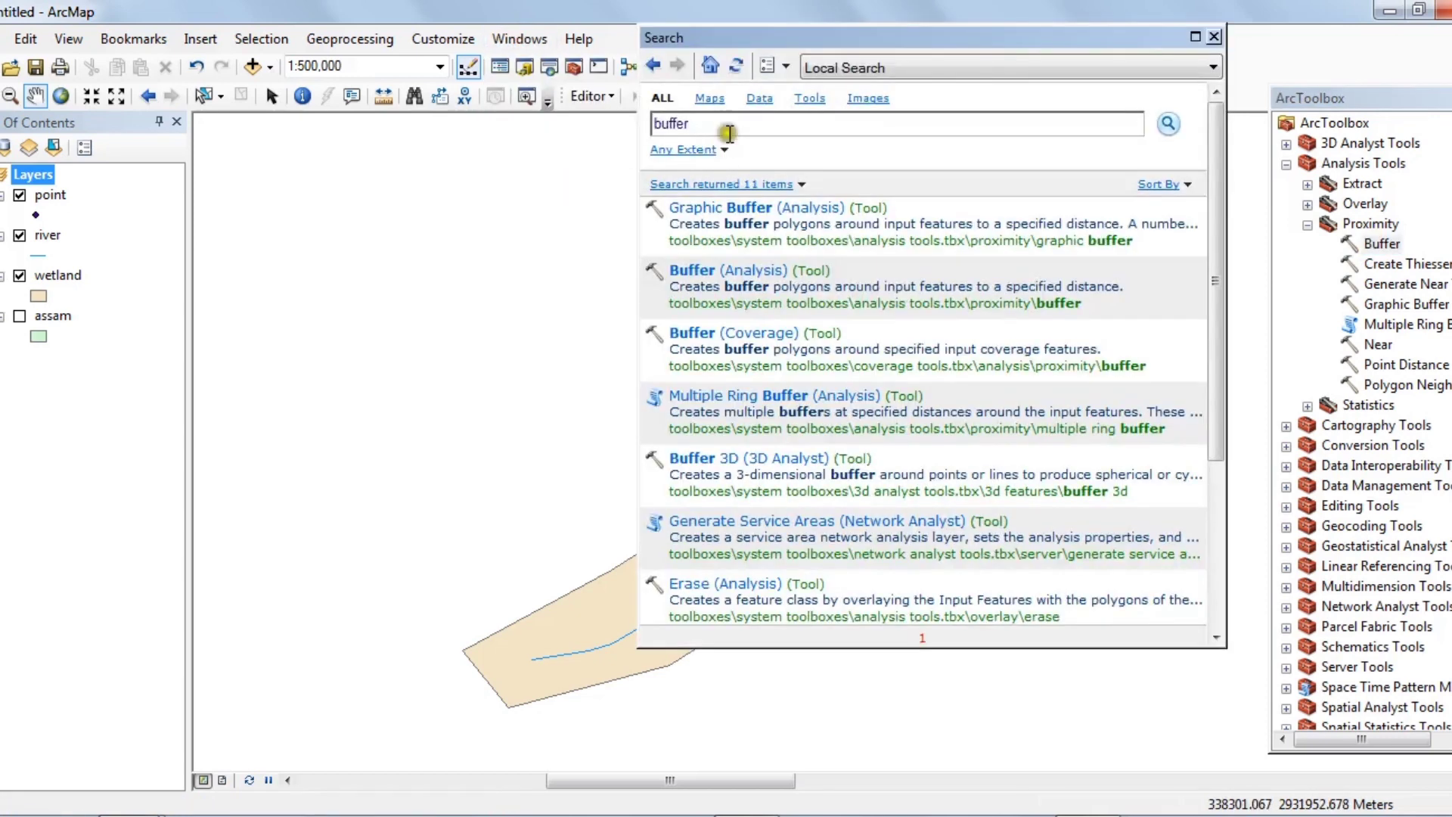
left_click_drag(690, 122, 664, 140)
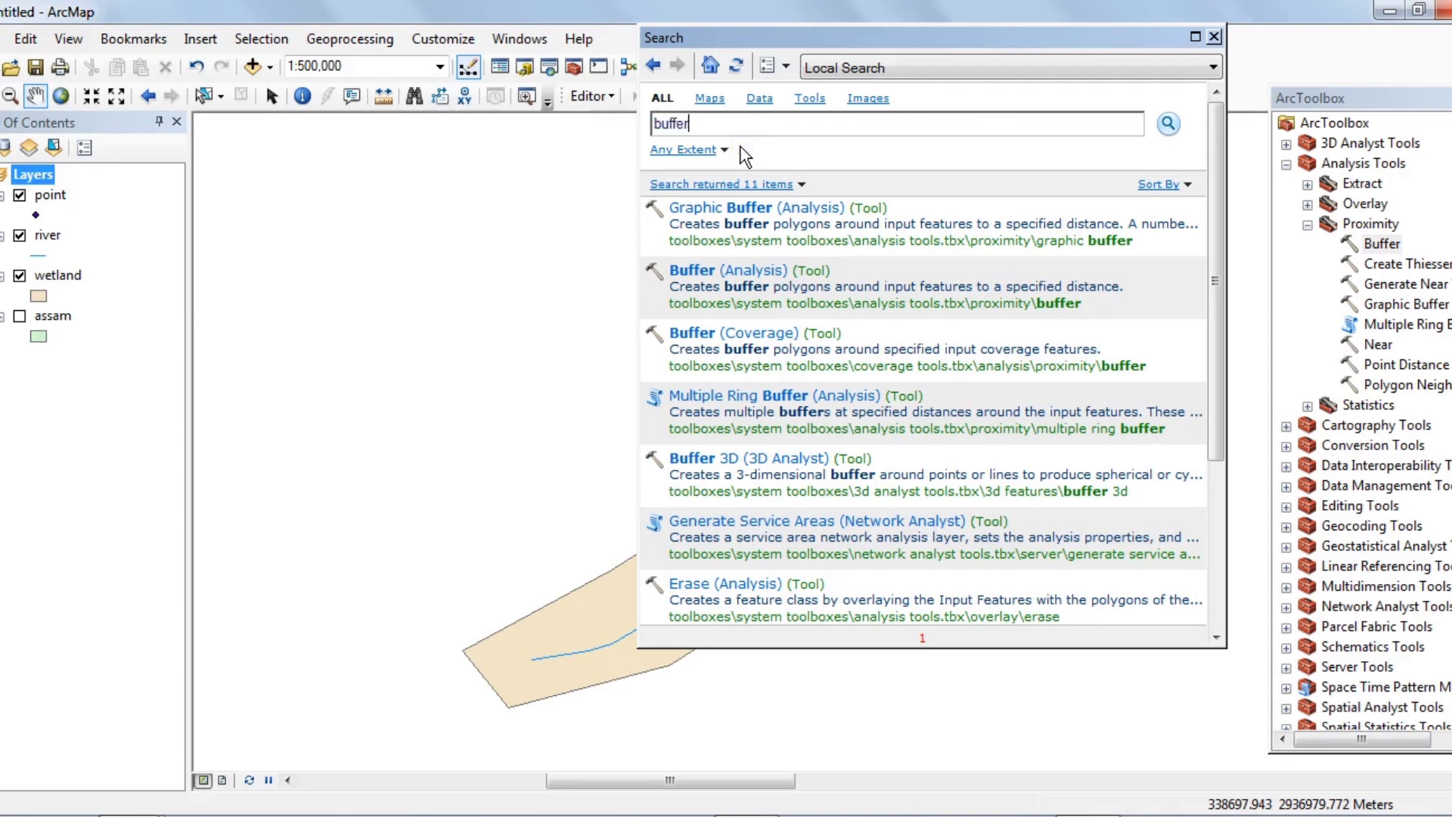
key("Return")
left_click(737, 287)
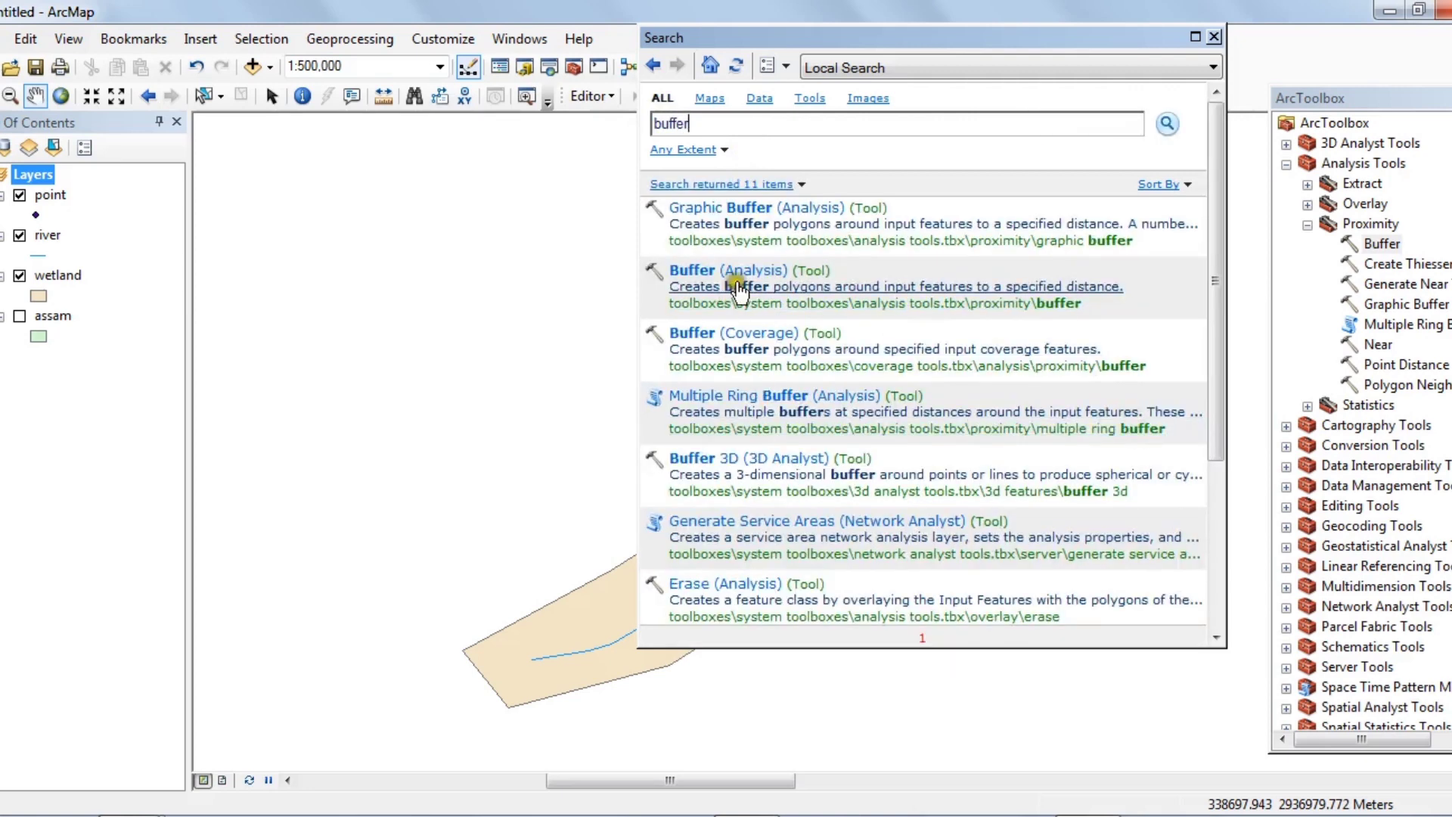
left_click(779, 350)
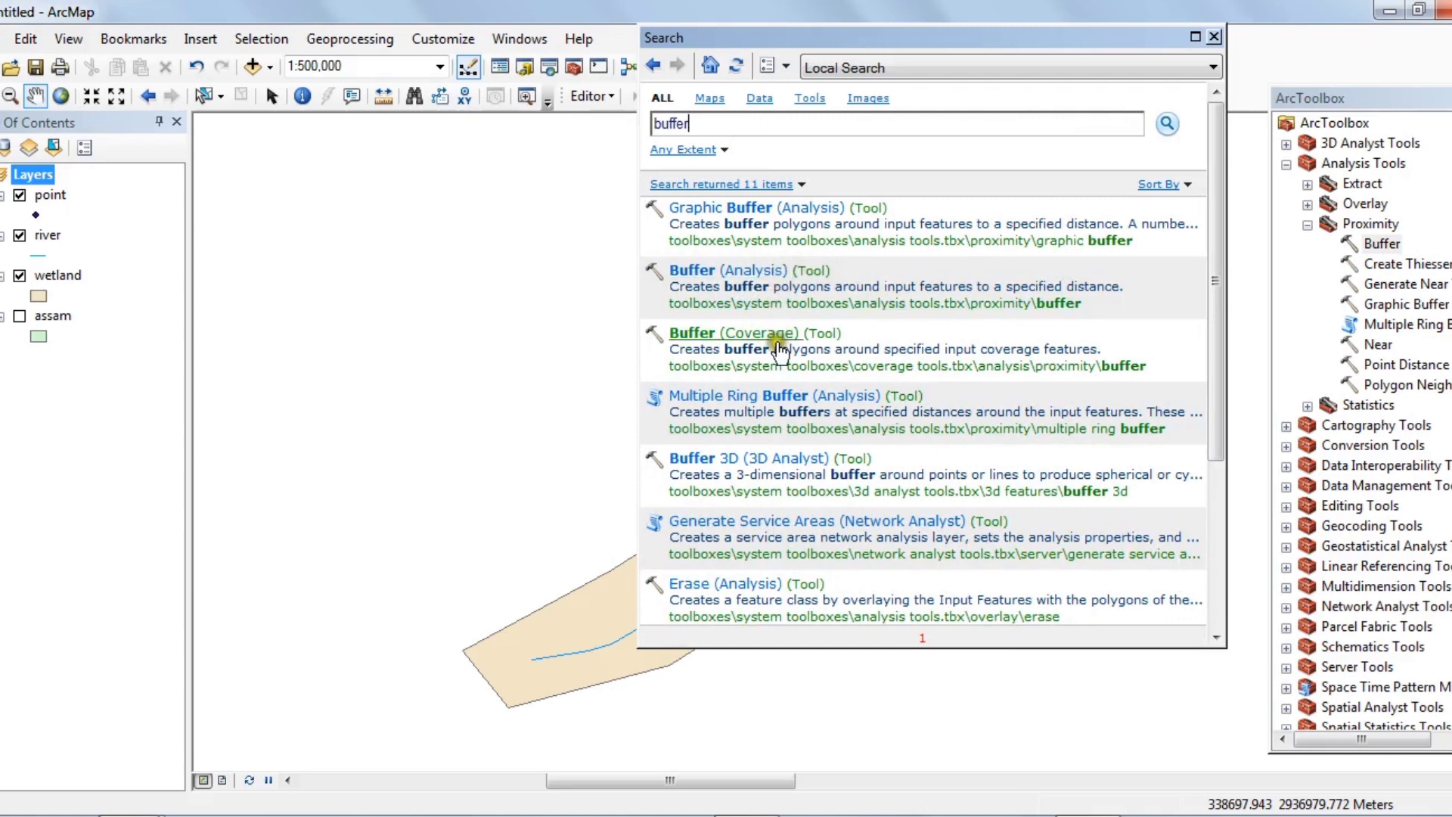
left_click(781, 273)
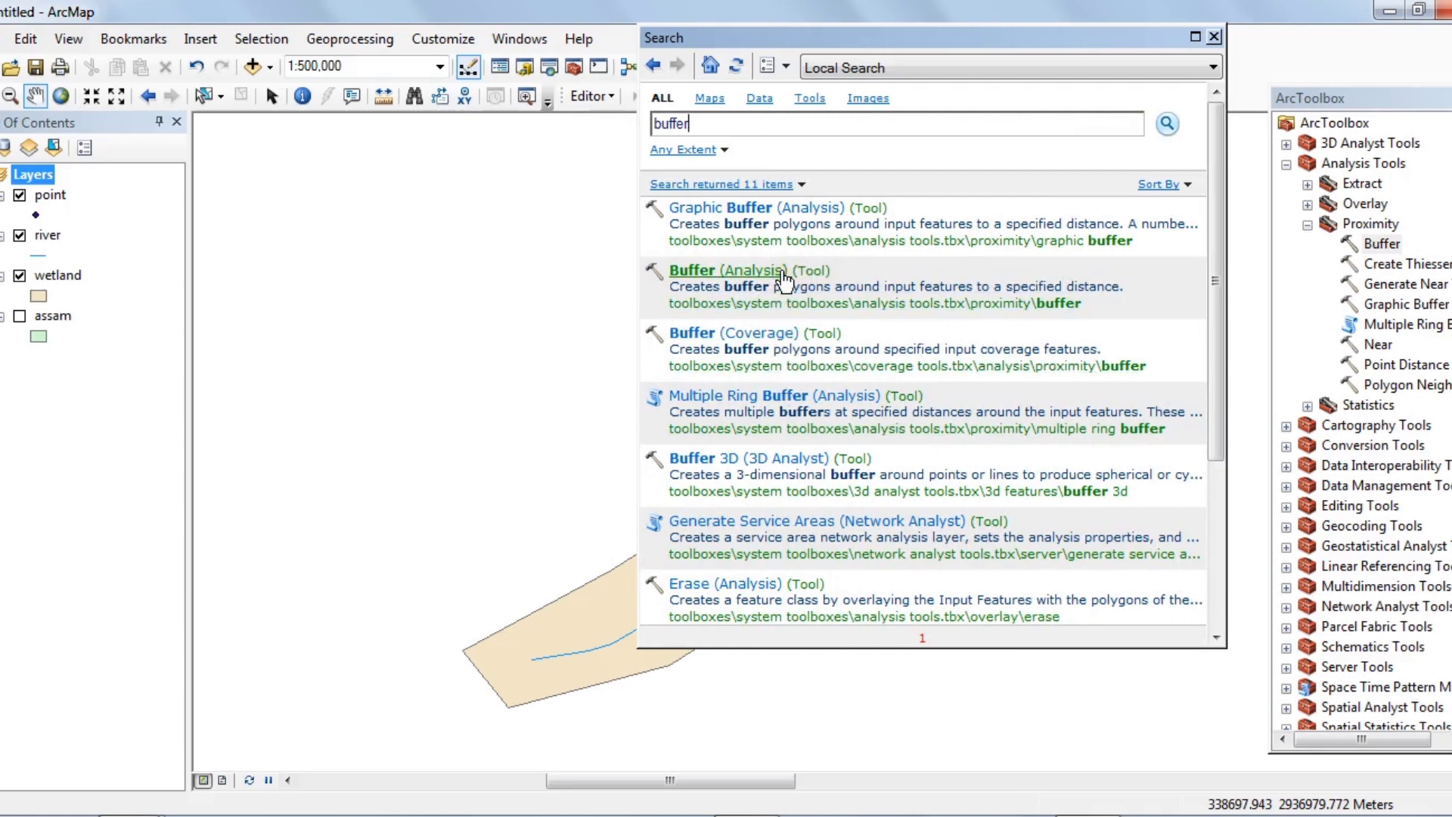
left_click(835, 271)
left_click(1196, 38)
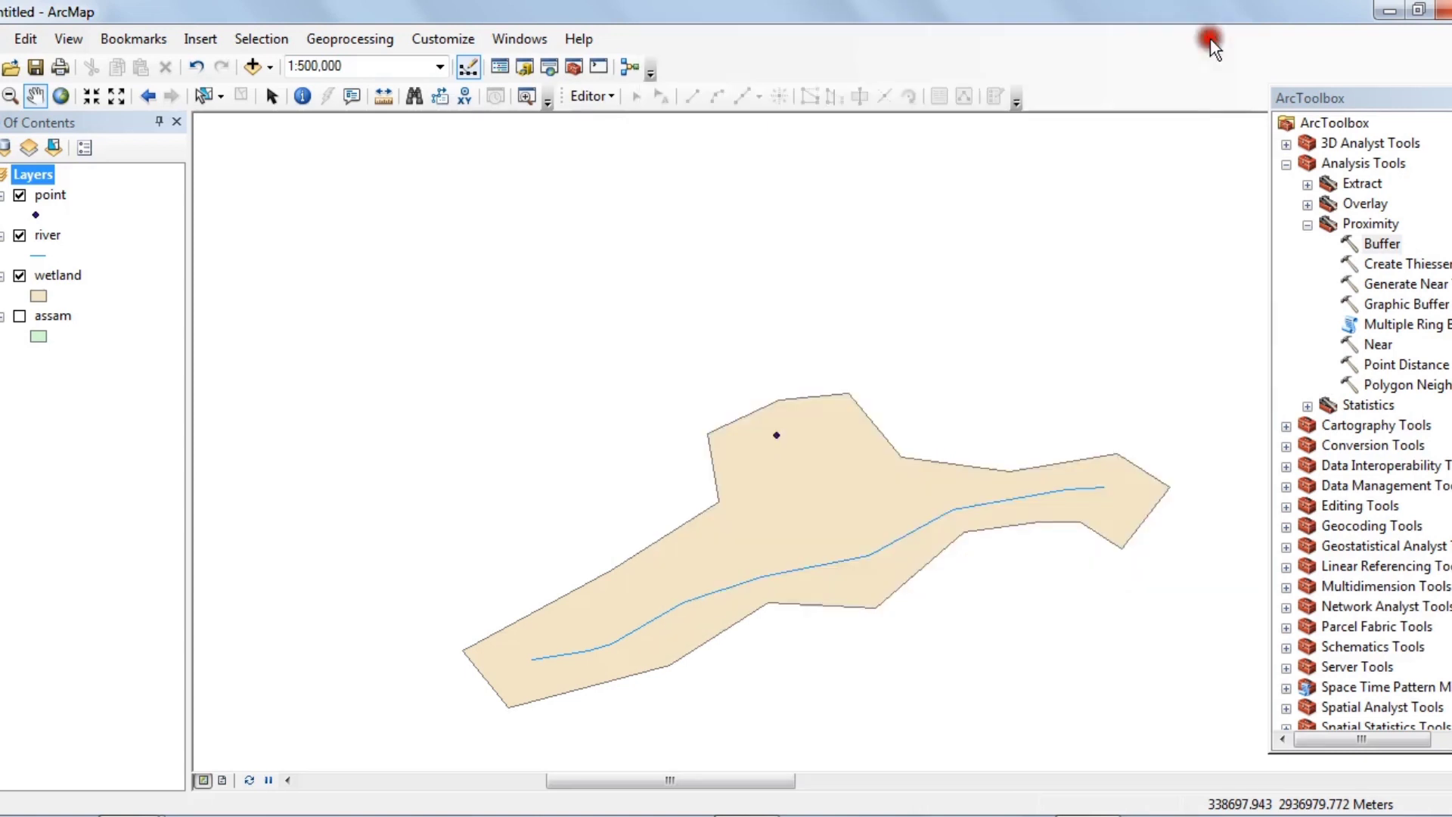
- Open the Buffer tool beside the map and hide the river and wetland layers
left_click(1395, 244)
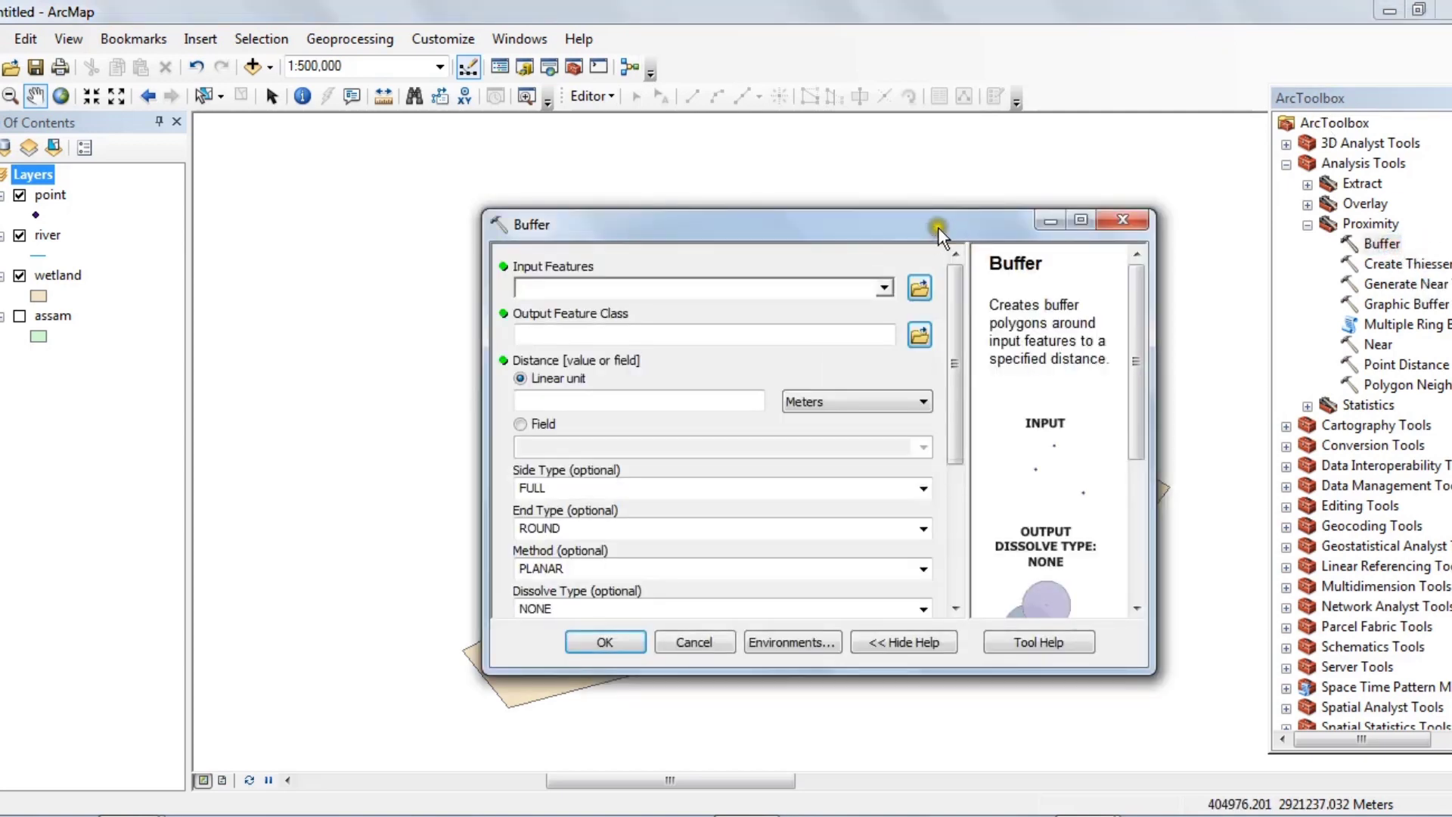
left_click_drag(941, 130, 1429, 83)
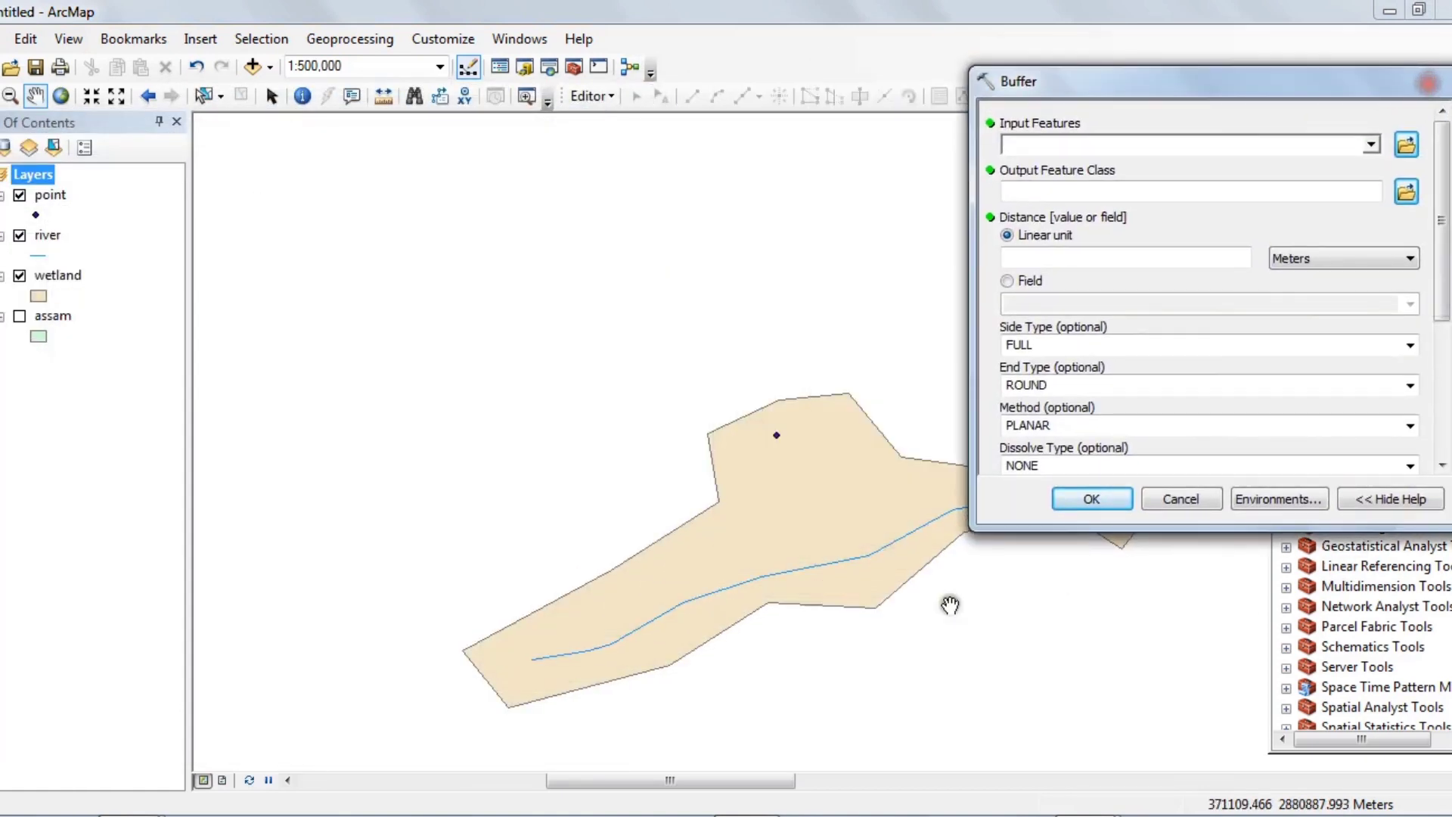
left_click(19, 236)
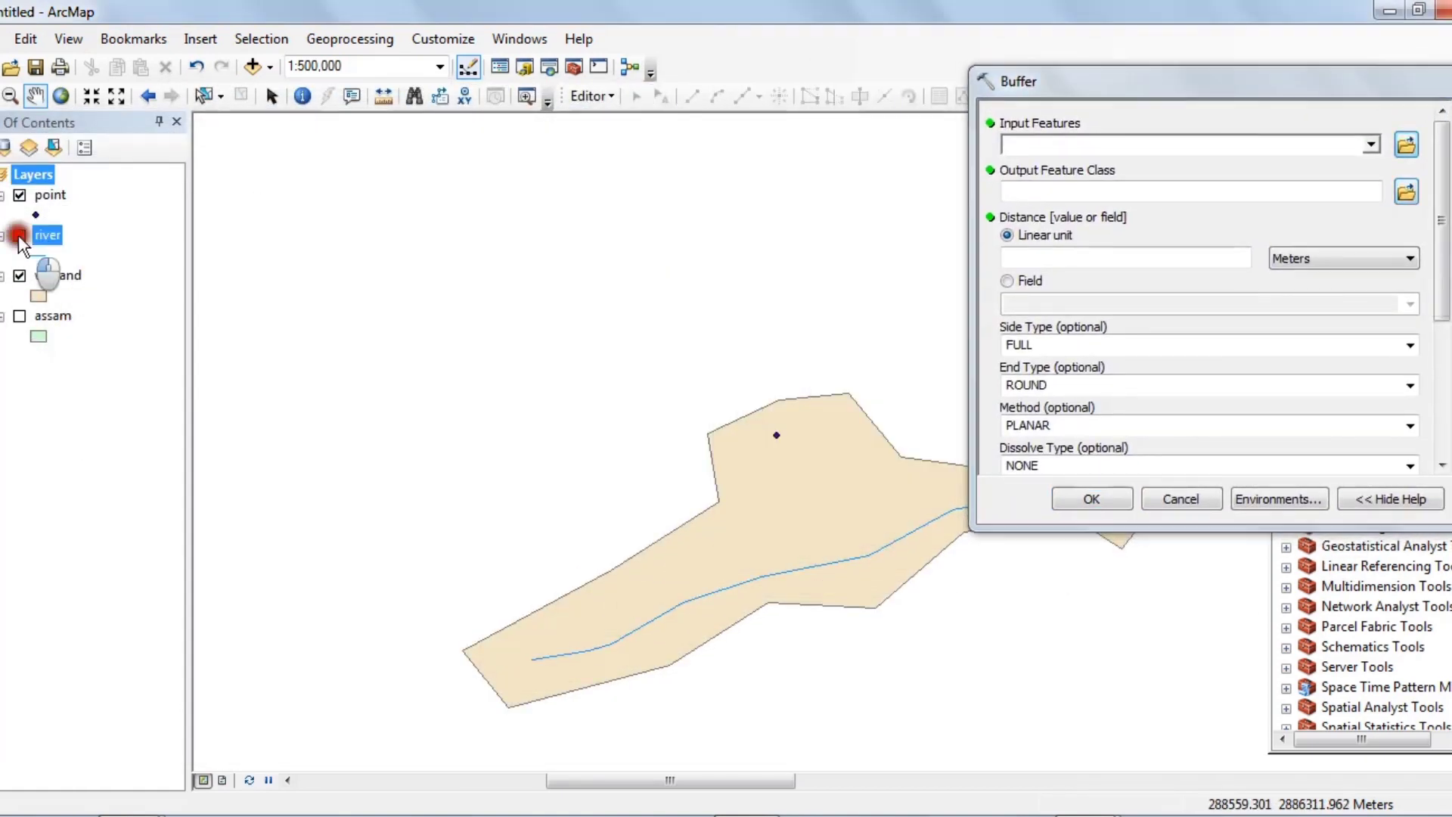
left_click(18, 276)
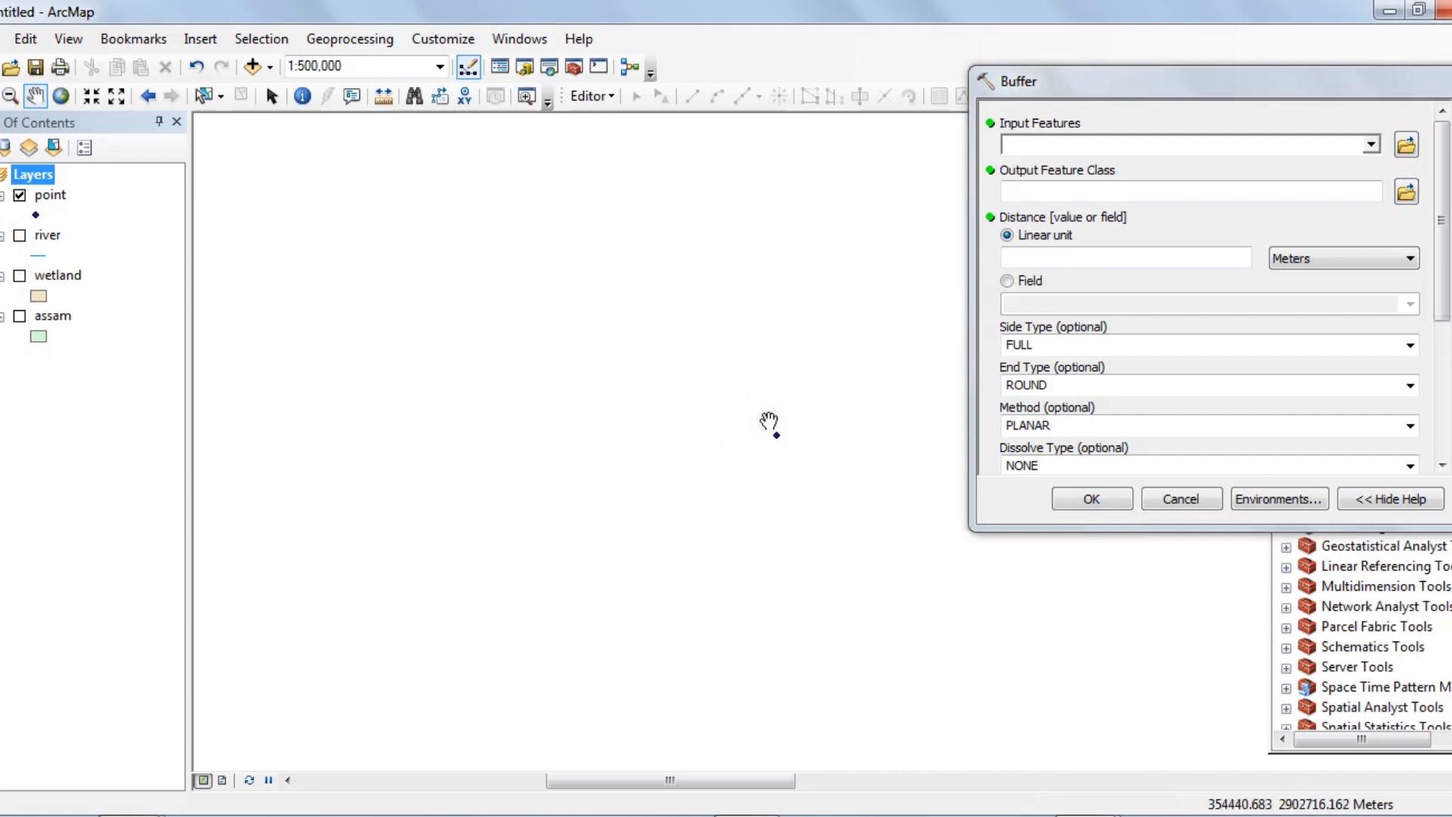
- Set the point layer as the buffer input and name the output buf_pt in the E:\TRY\Buffer folder
left_click(1372, 143)
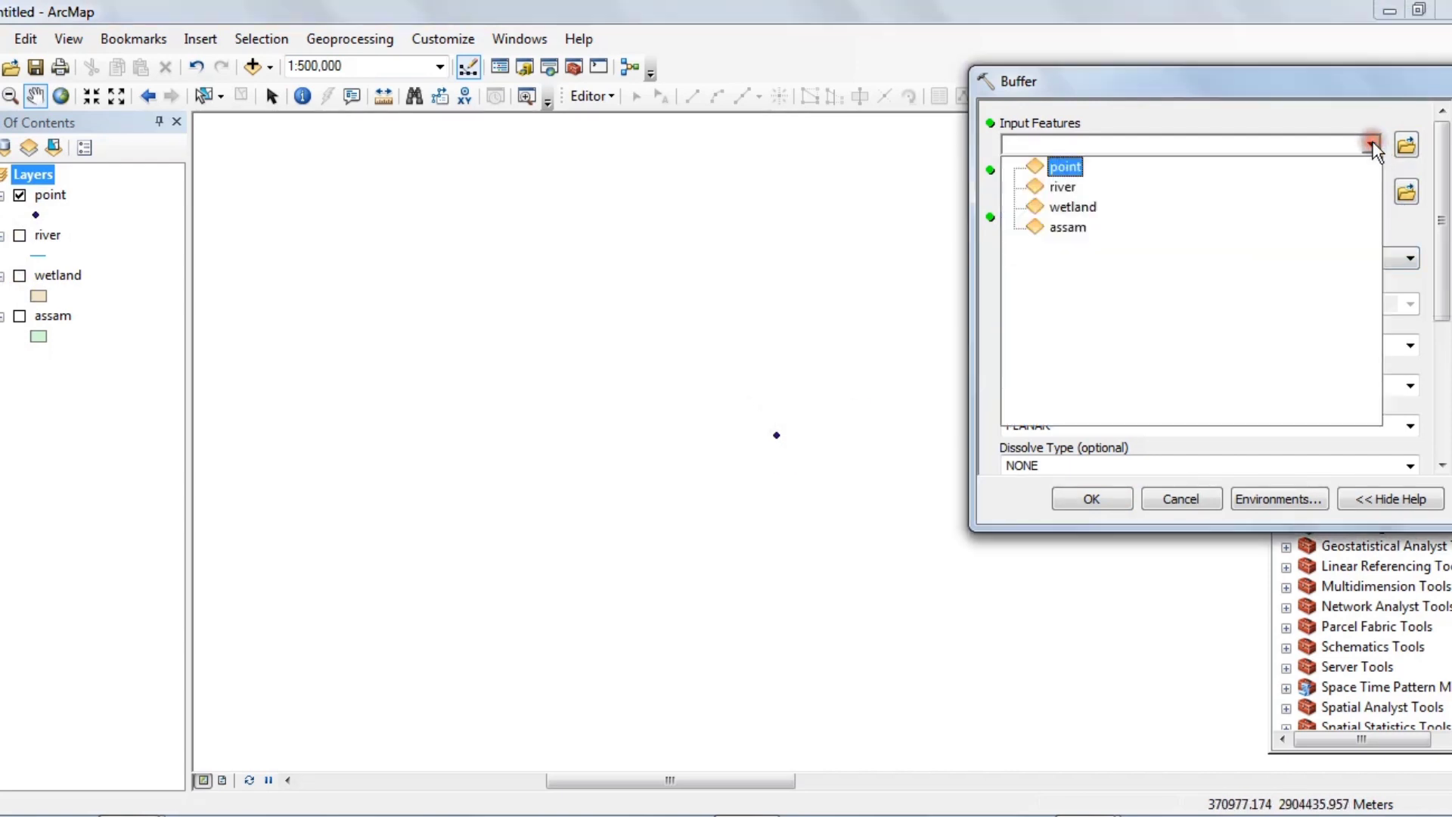
left_click(1064, 168)
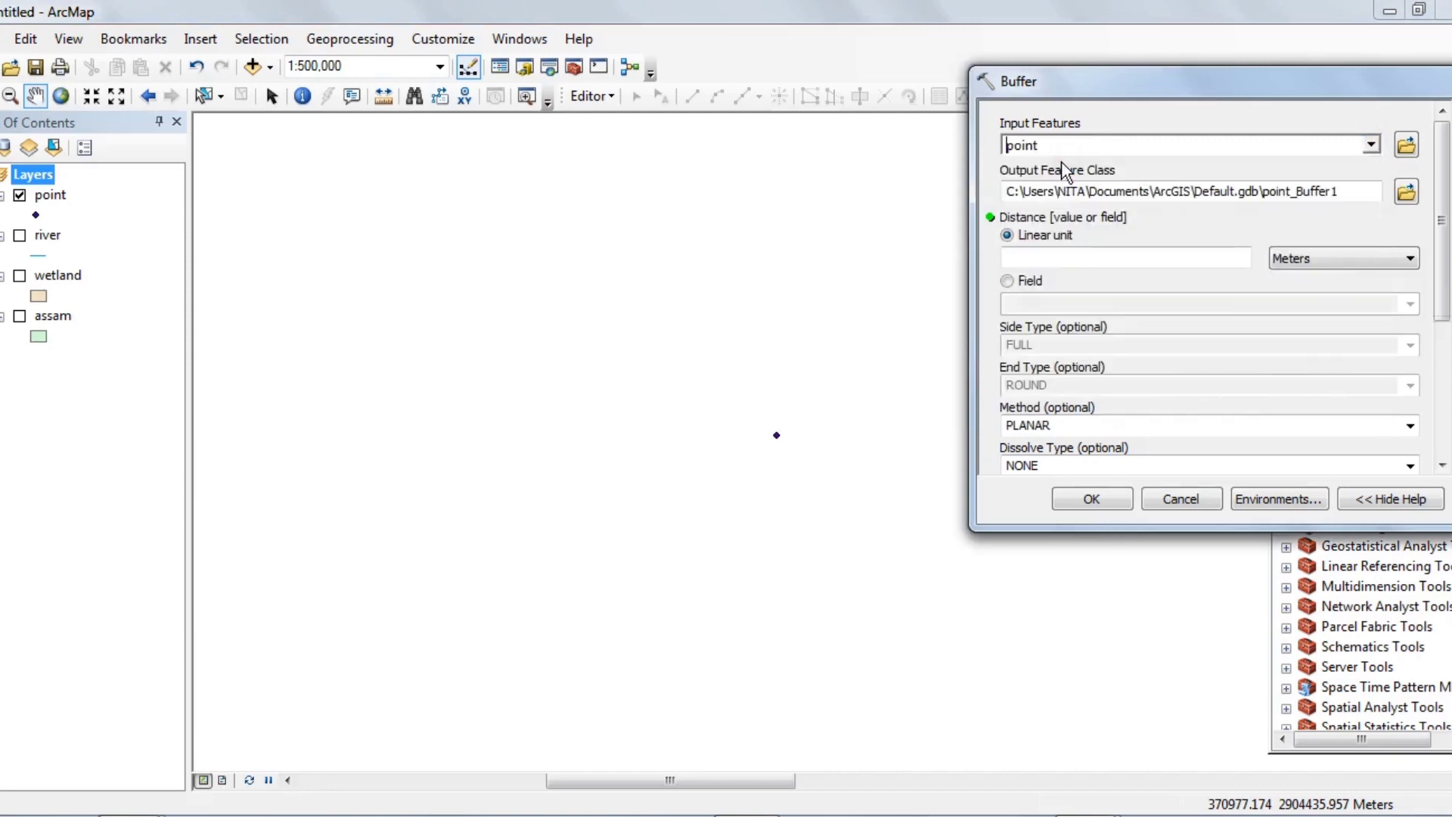
left_click(1406, 194)
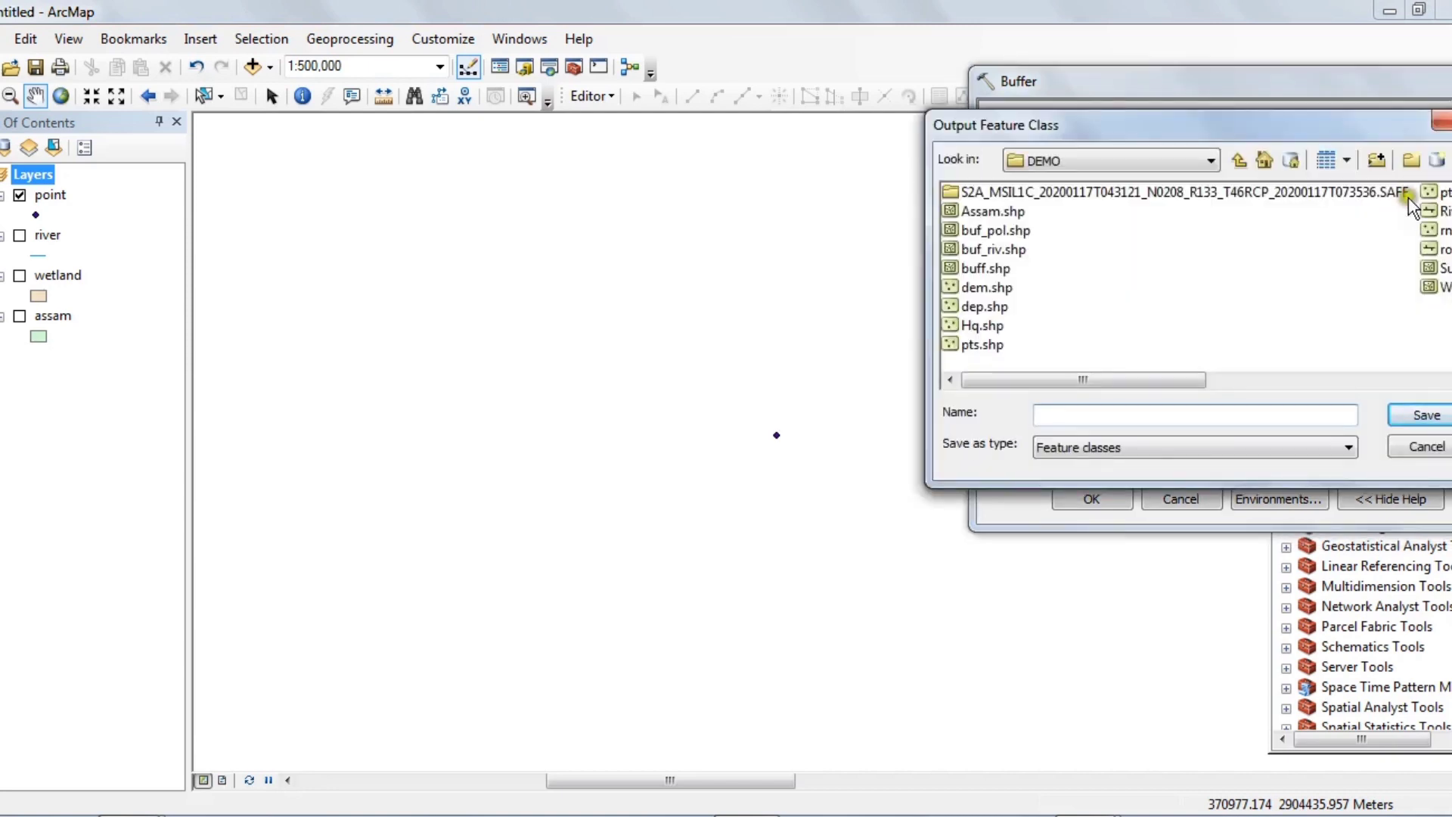
left_click(1186, 159)
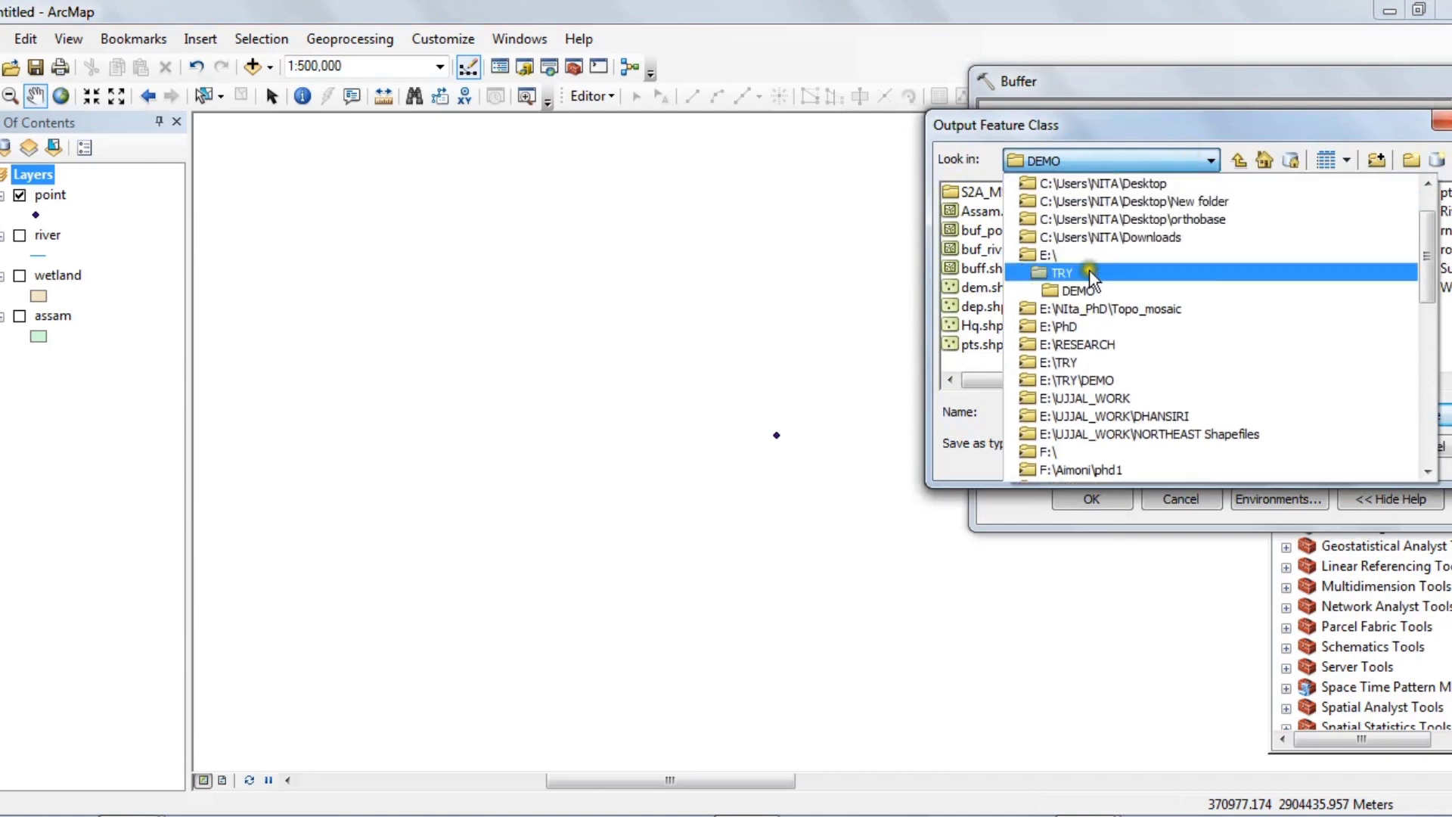
left_click(1089, 270)
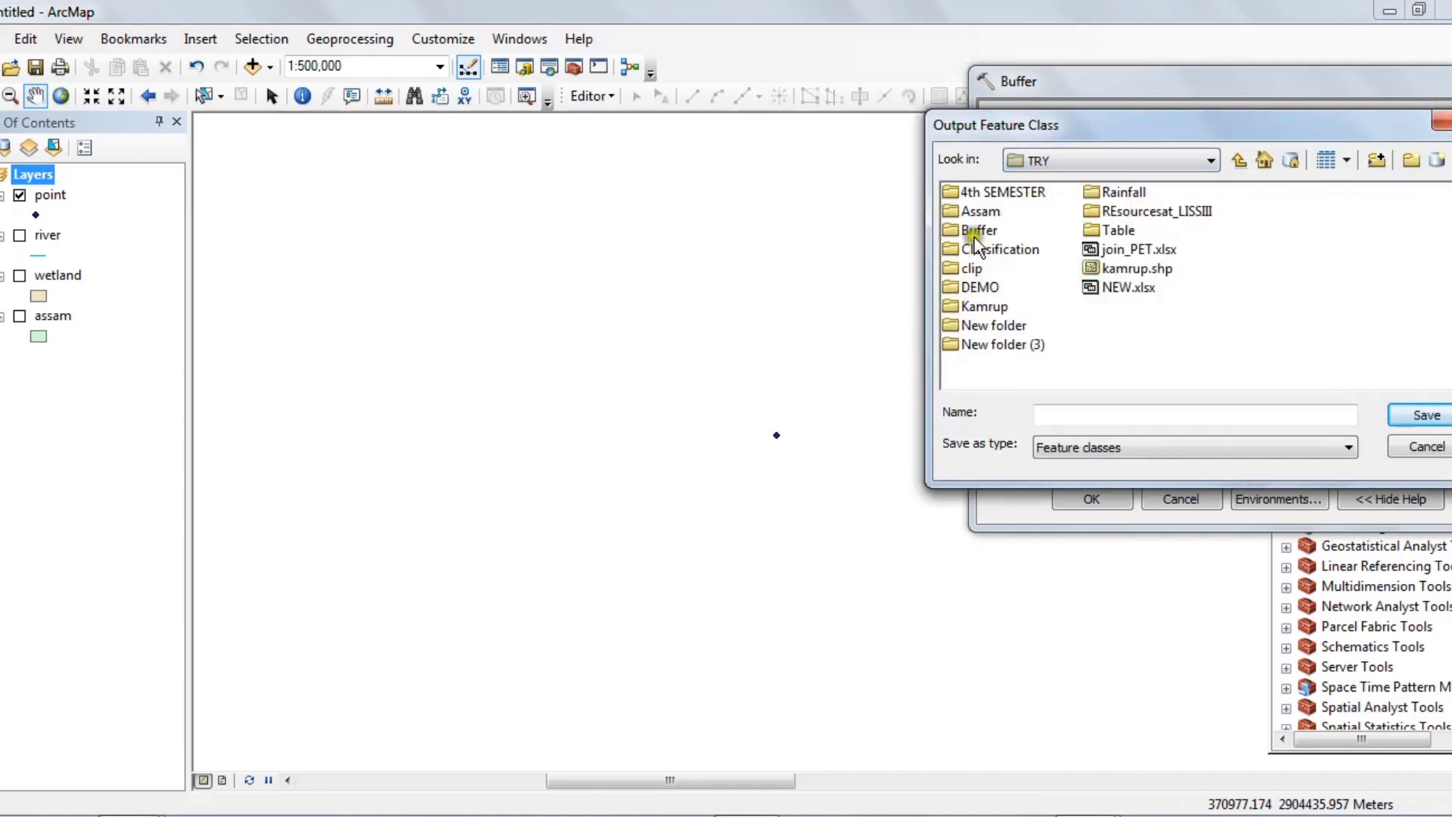
left_click(971, 231)
left_click(964, 230)
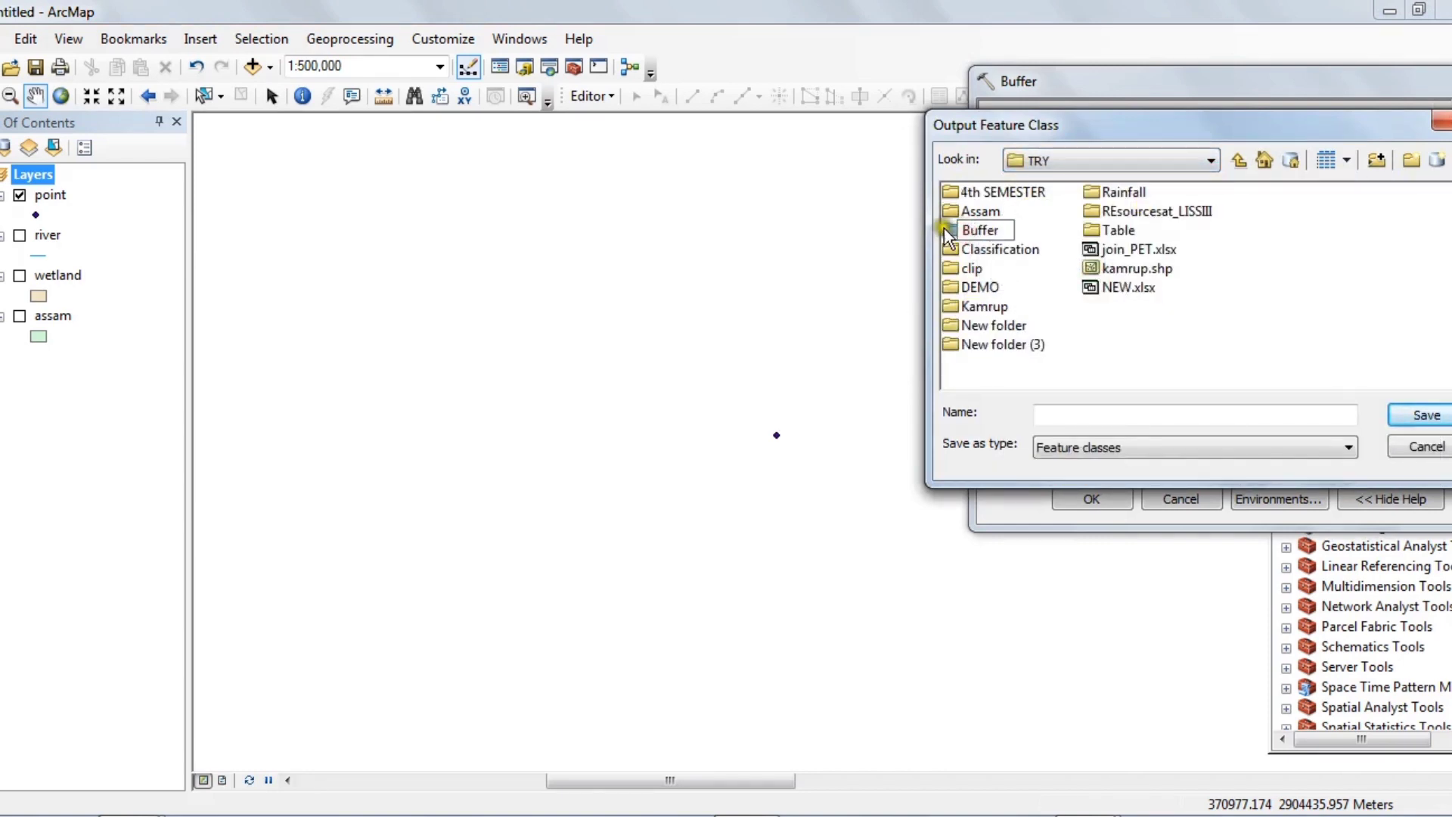
left_click(951, 225)
double_click(955, 230)
left_click(1079, 410)
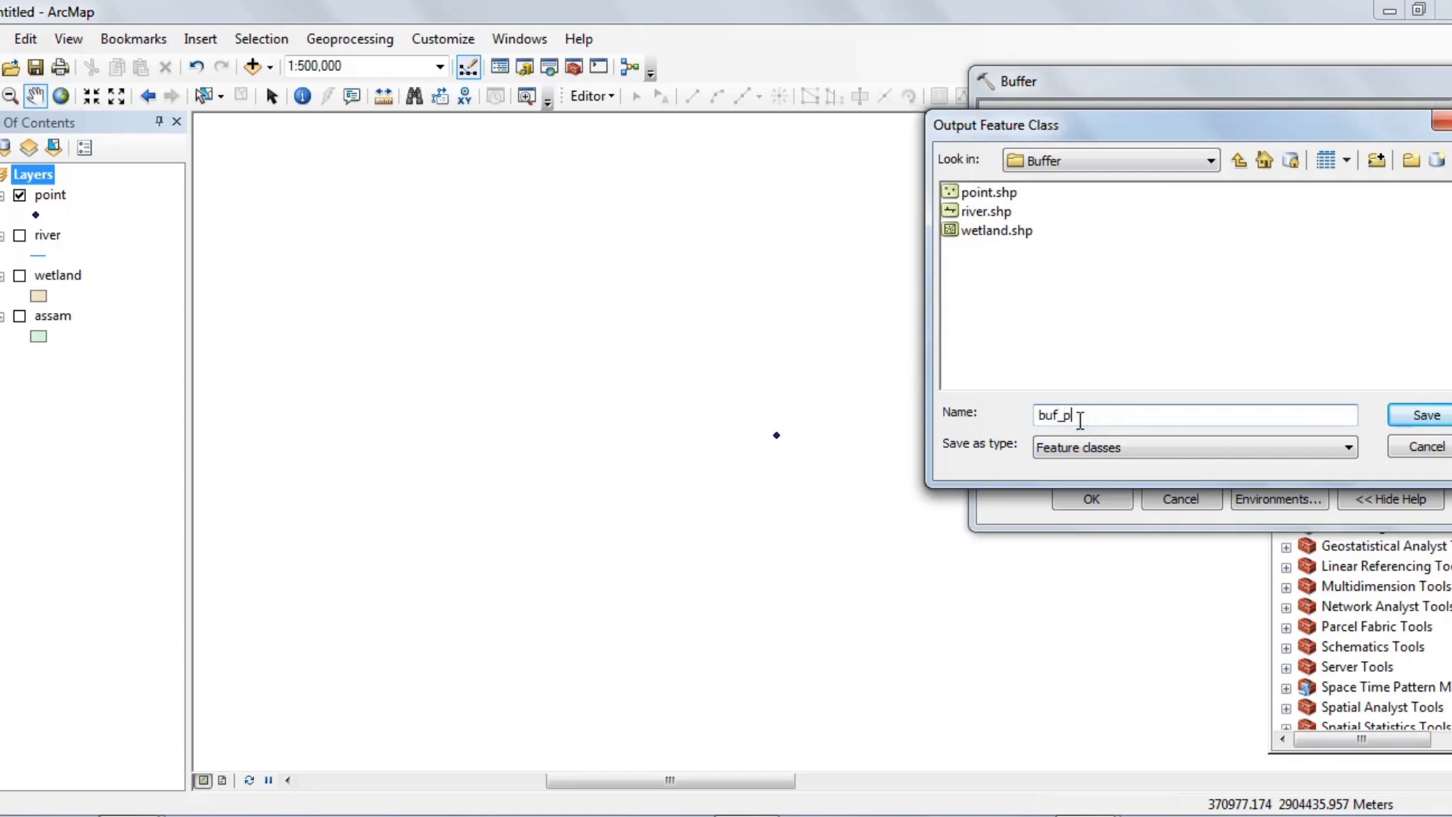
left_click(1426, 415)
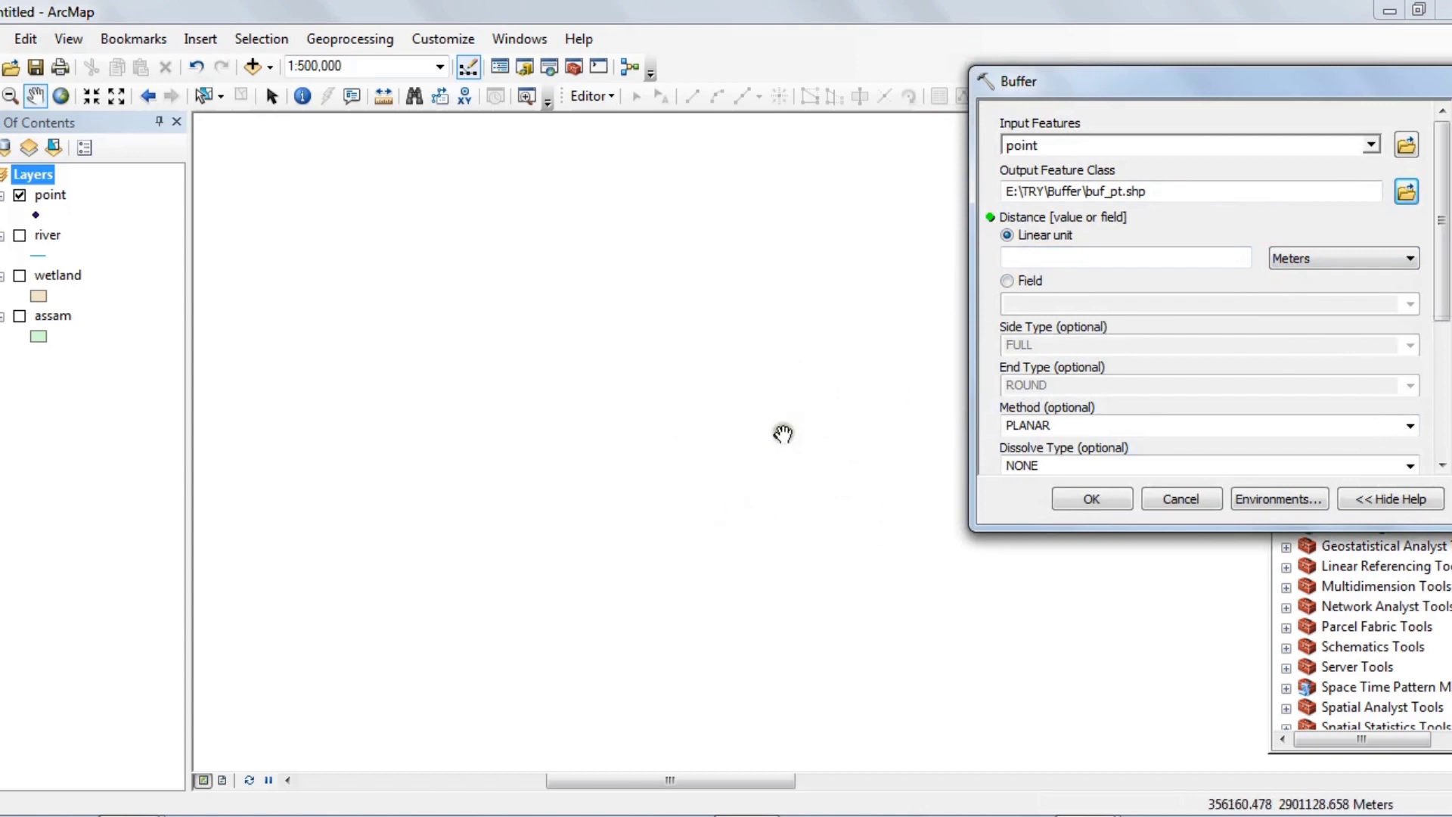
- Set the buffer's linear distance to 1000 meters and bring the tool's help text into view
left_click(1187, 254)
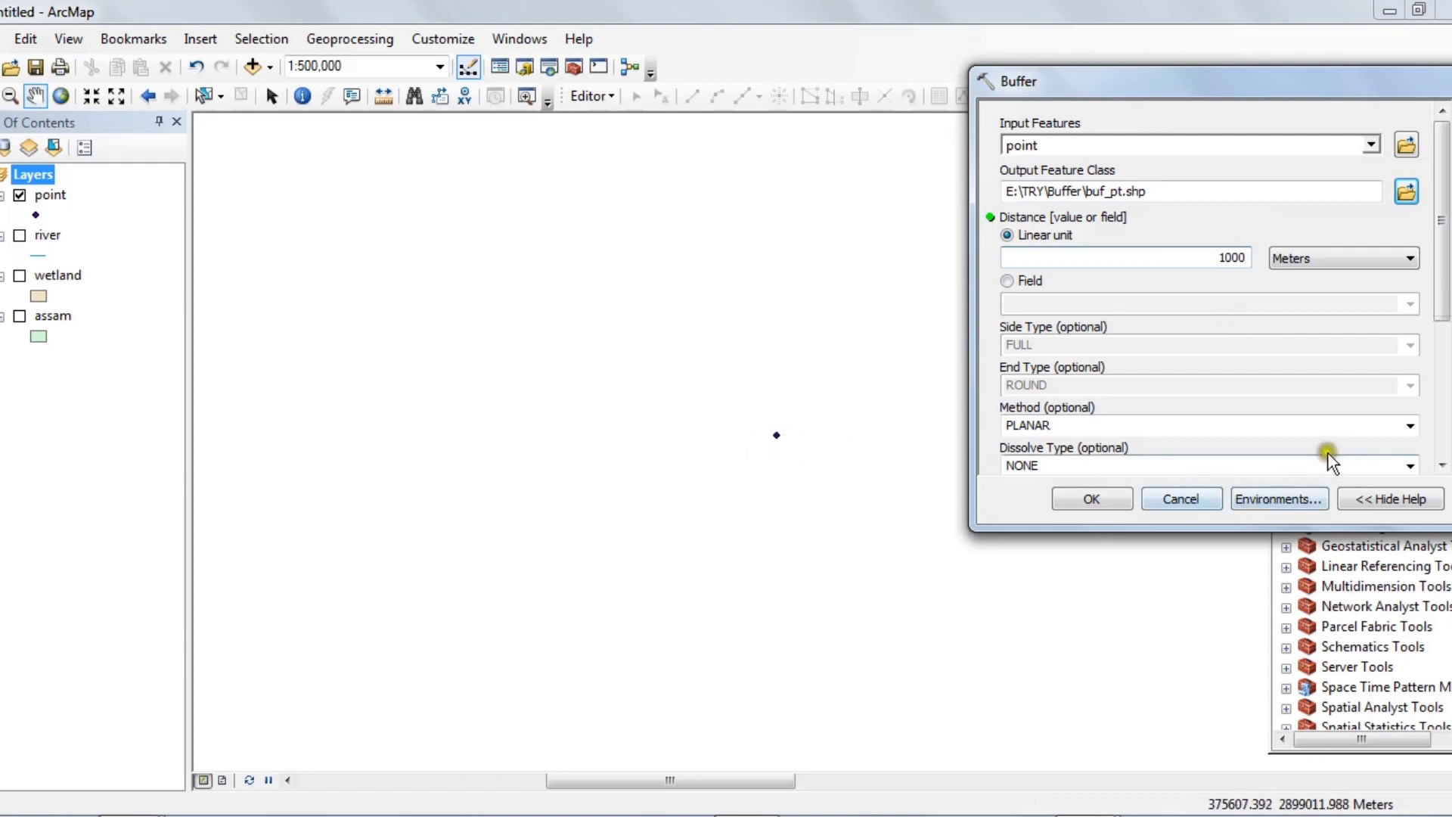
left_click_drag(1441, 287, 1445, 352)
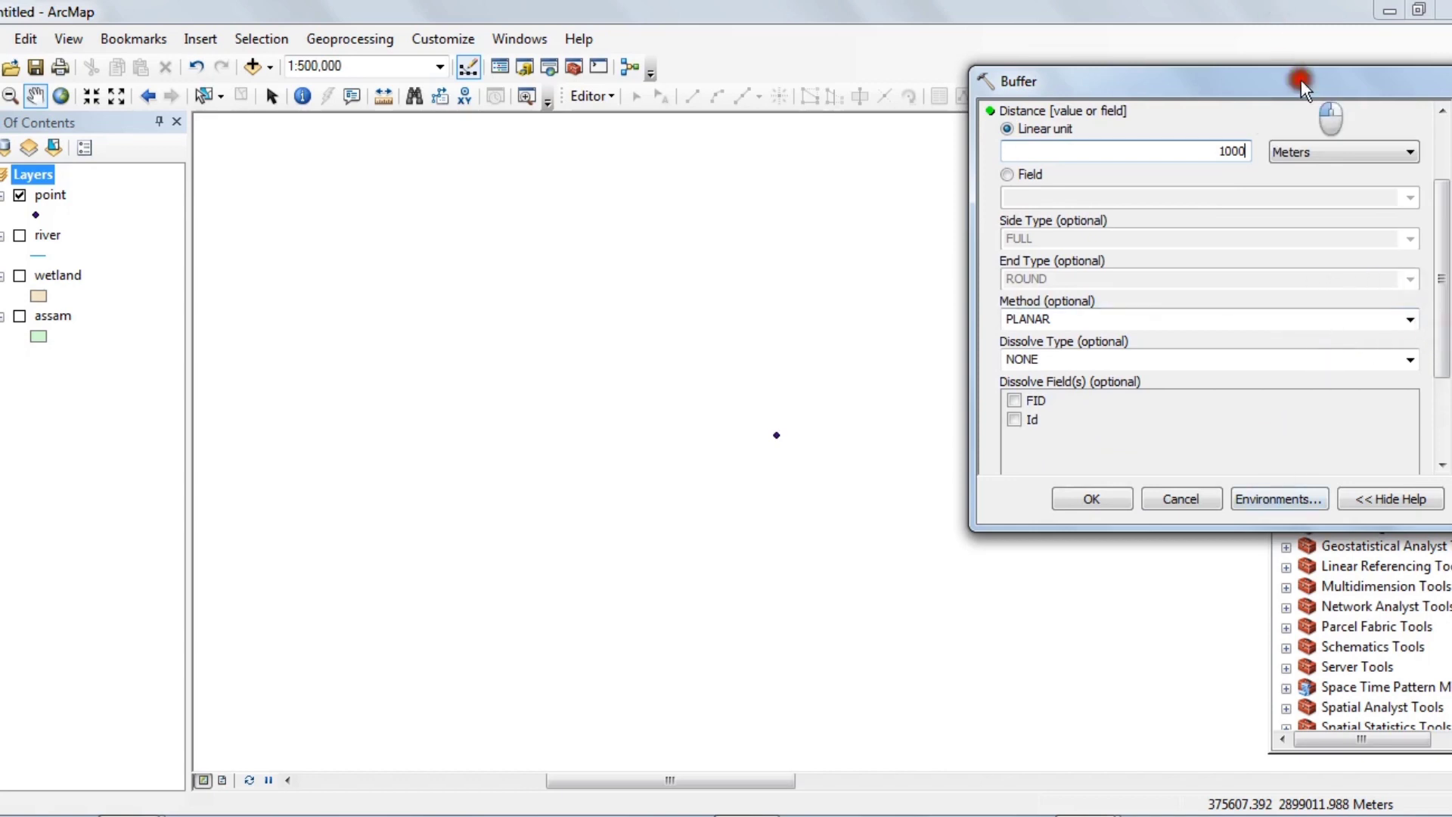
left_click_drag(1301, 79, 1027, 70)
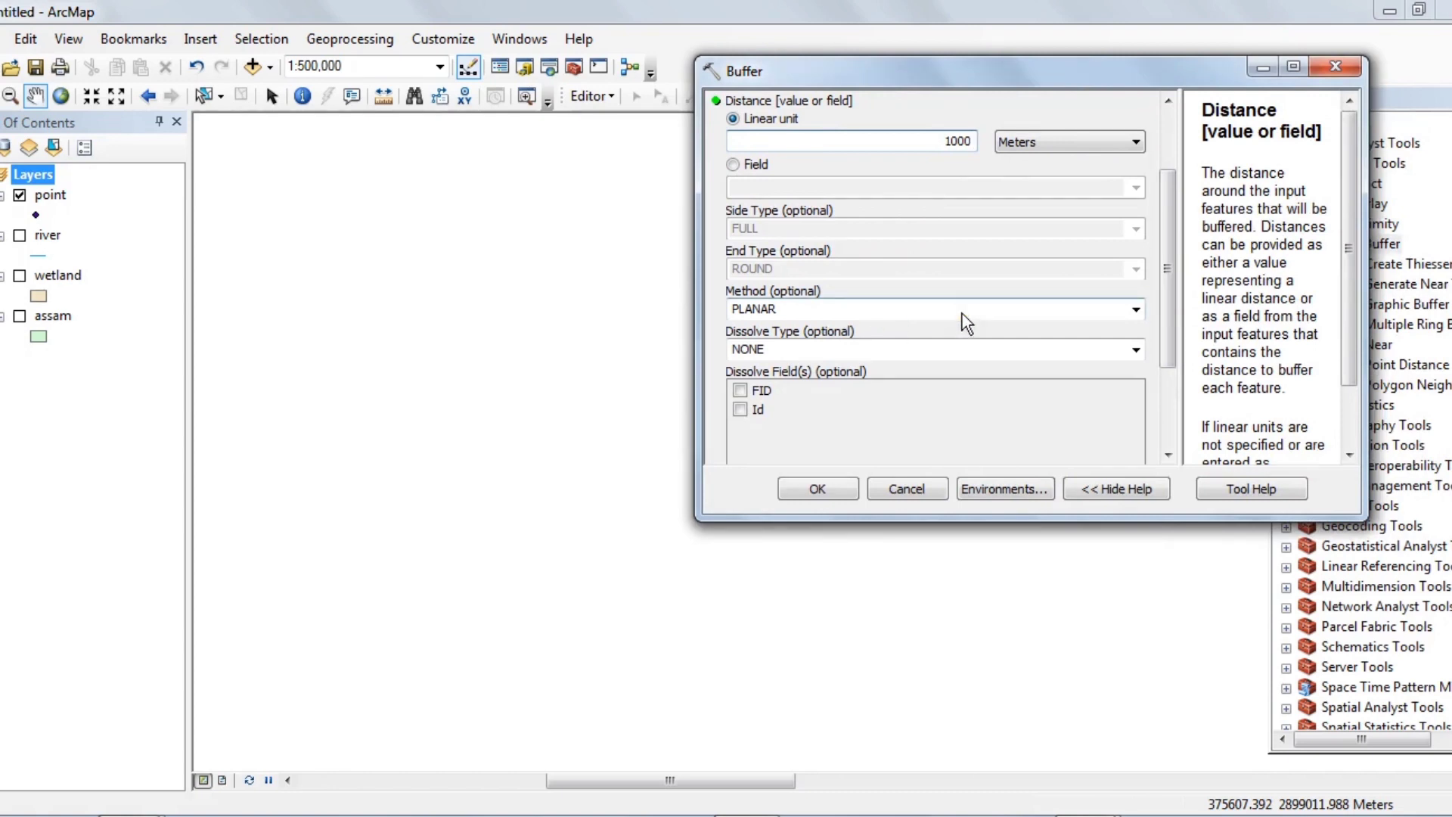
- Read the tool help on the buffer distance and on how the PLANAR method treats projected and geographic coordinate systems
scroll(1345, 260, "down", 3)
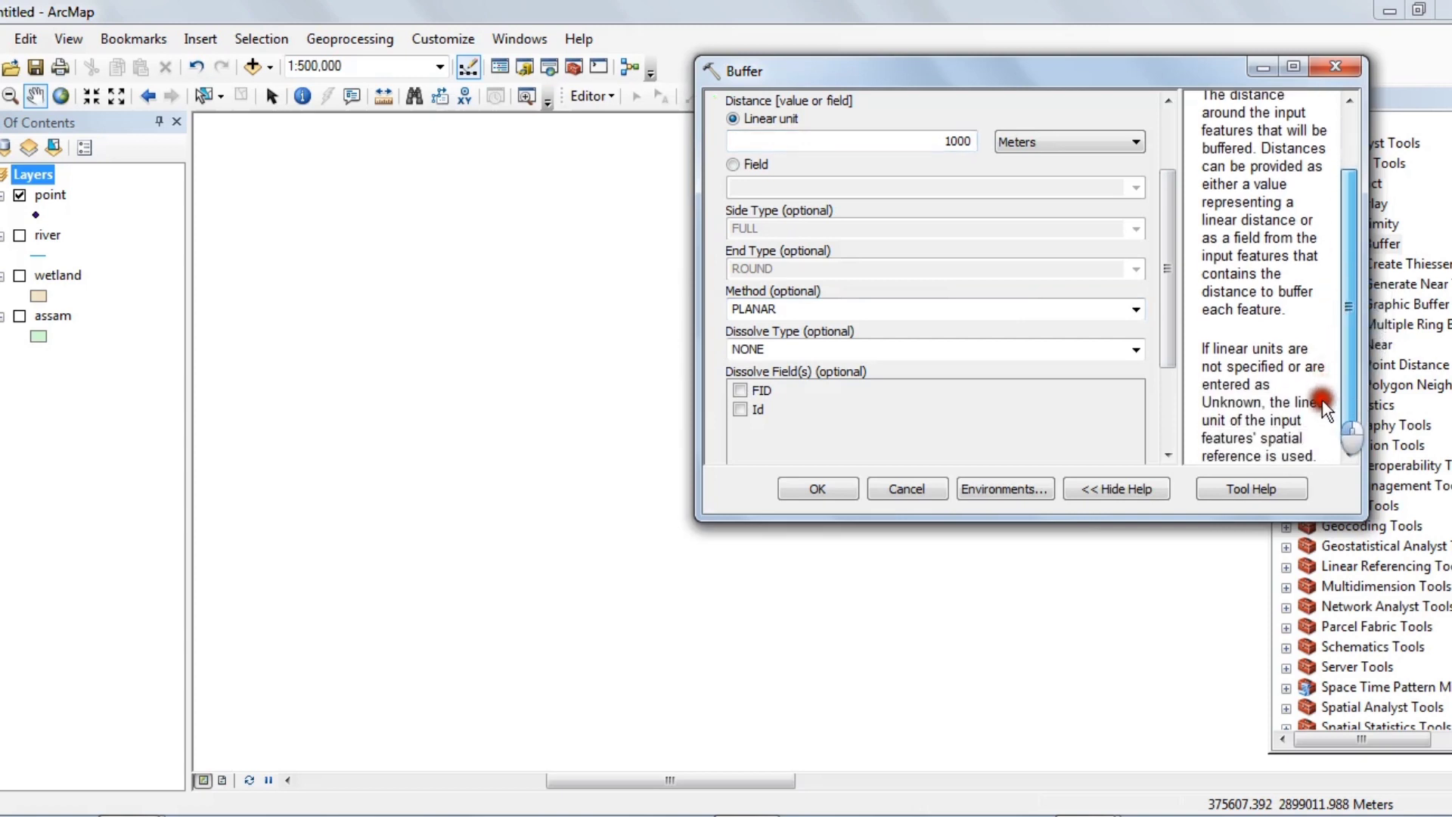
scroll(1343, 317, "up", 3)
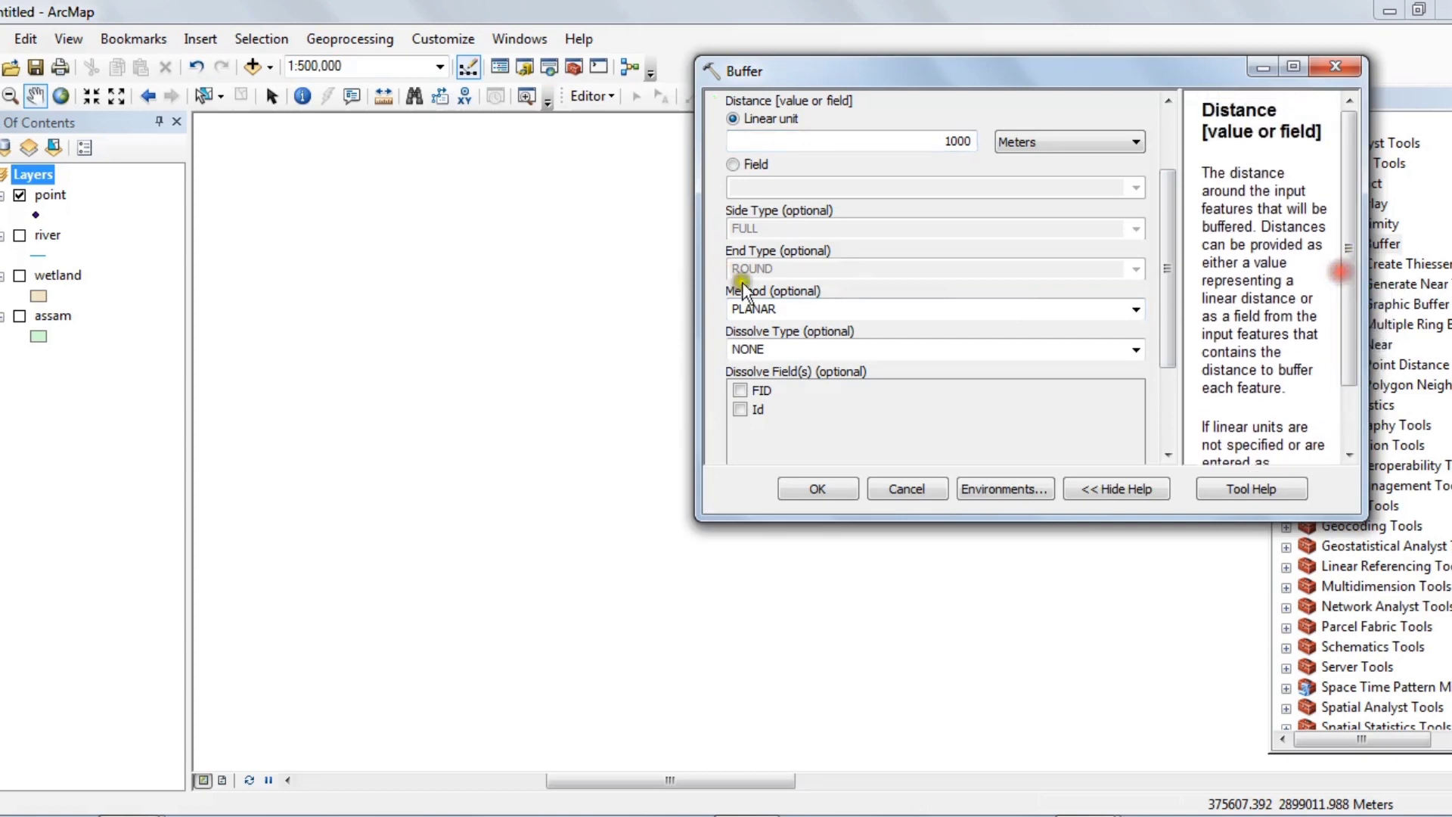
left_click(917, 307)
left_click_drag(1350, 161, 1348, 210)
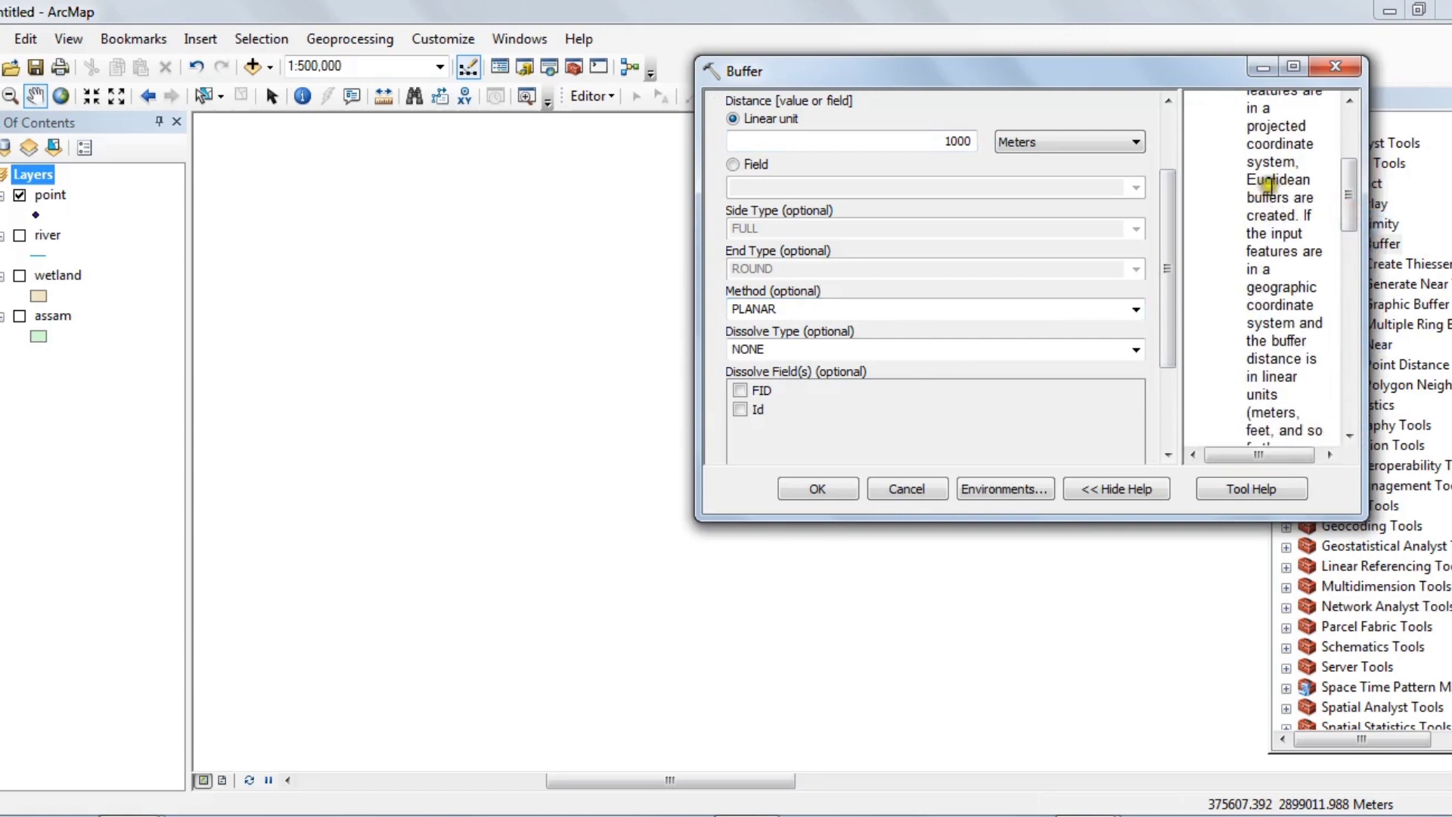
left_click_drag(1239, 295, 1296, 304)
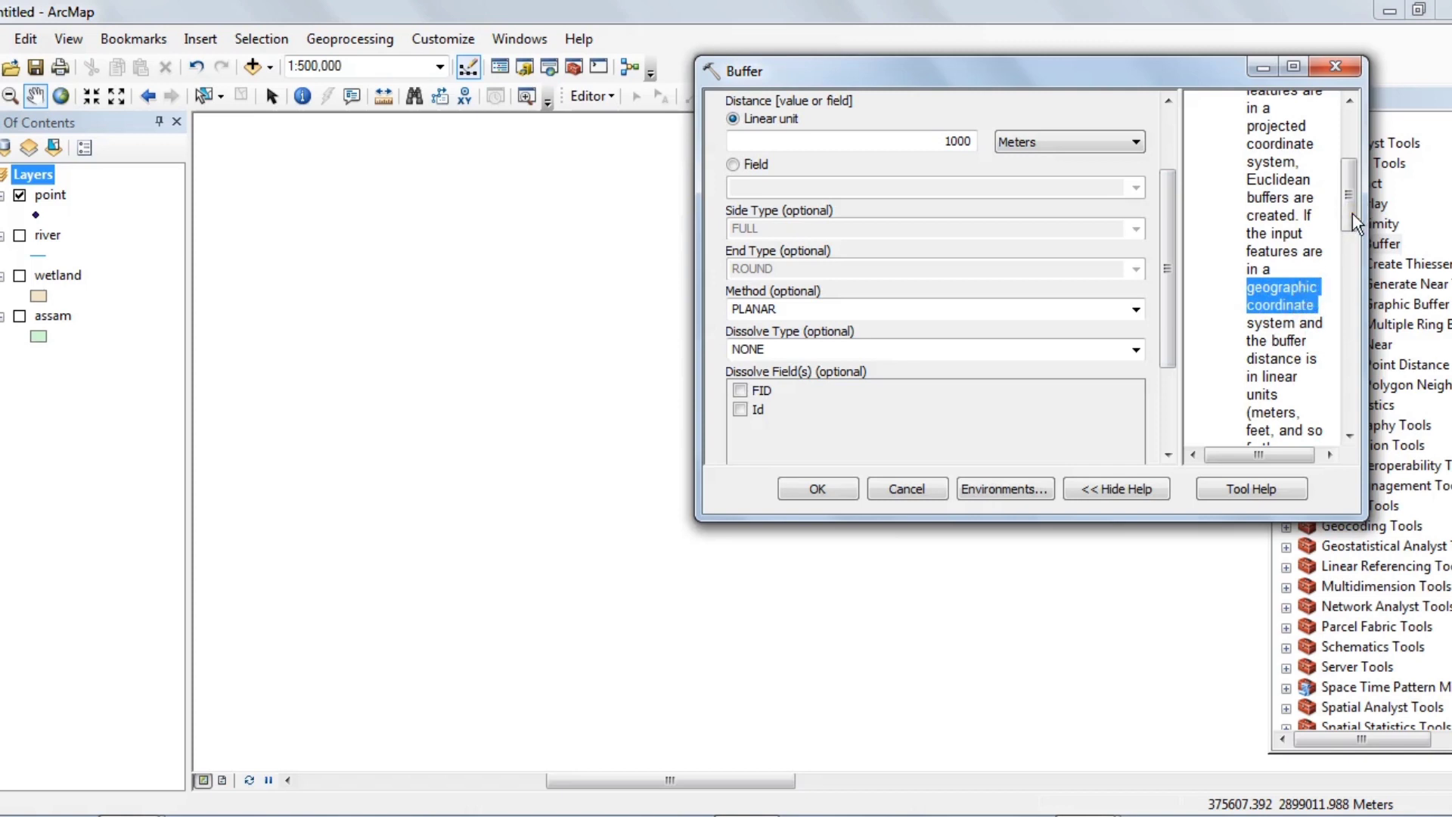
left_click_drag(1351, 213, 1356, 208)
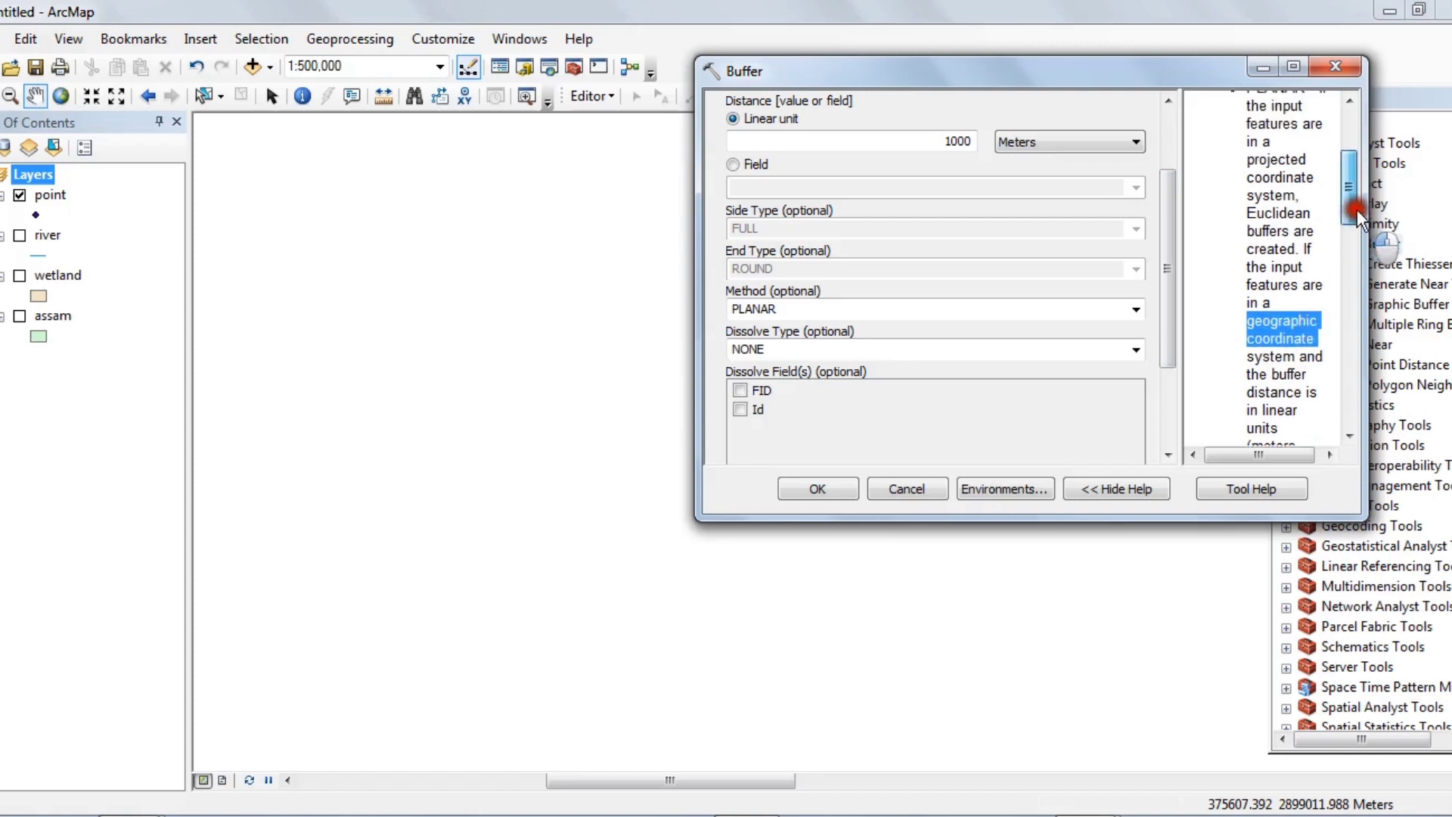
left_click_drag(1247, 160, 1303, 174)
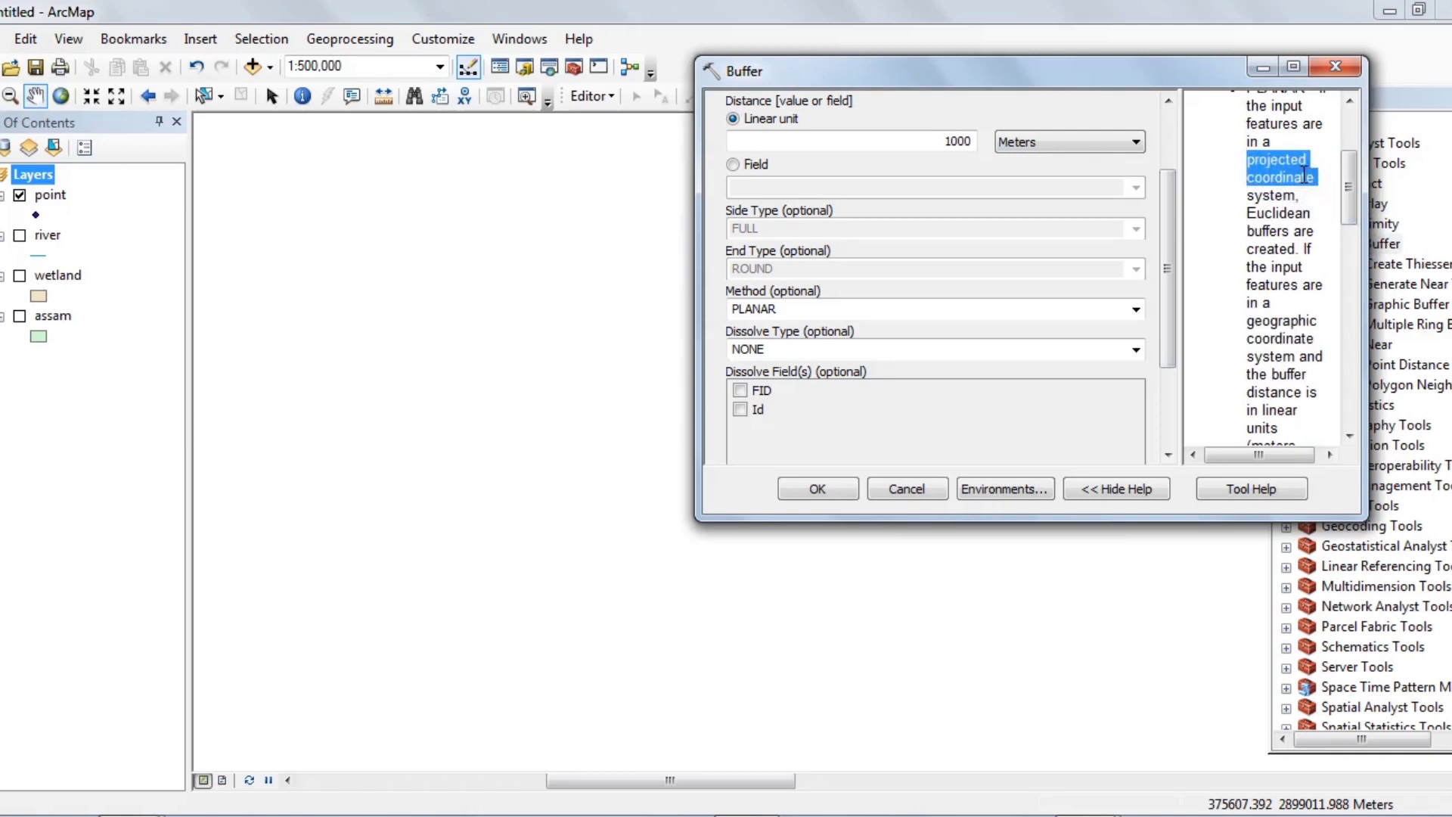
left_click_drag(1303, 174, 1304, 175)
left_click_drag(1159, 278, 1186, 192)
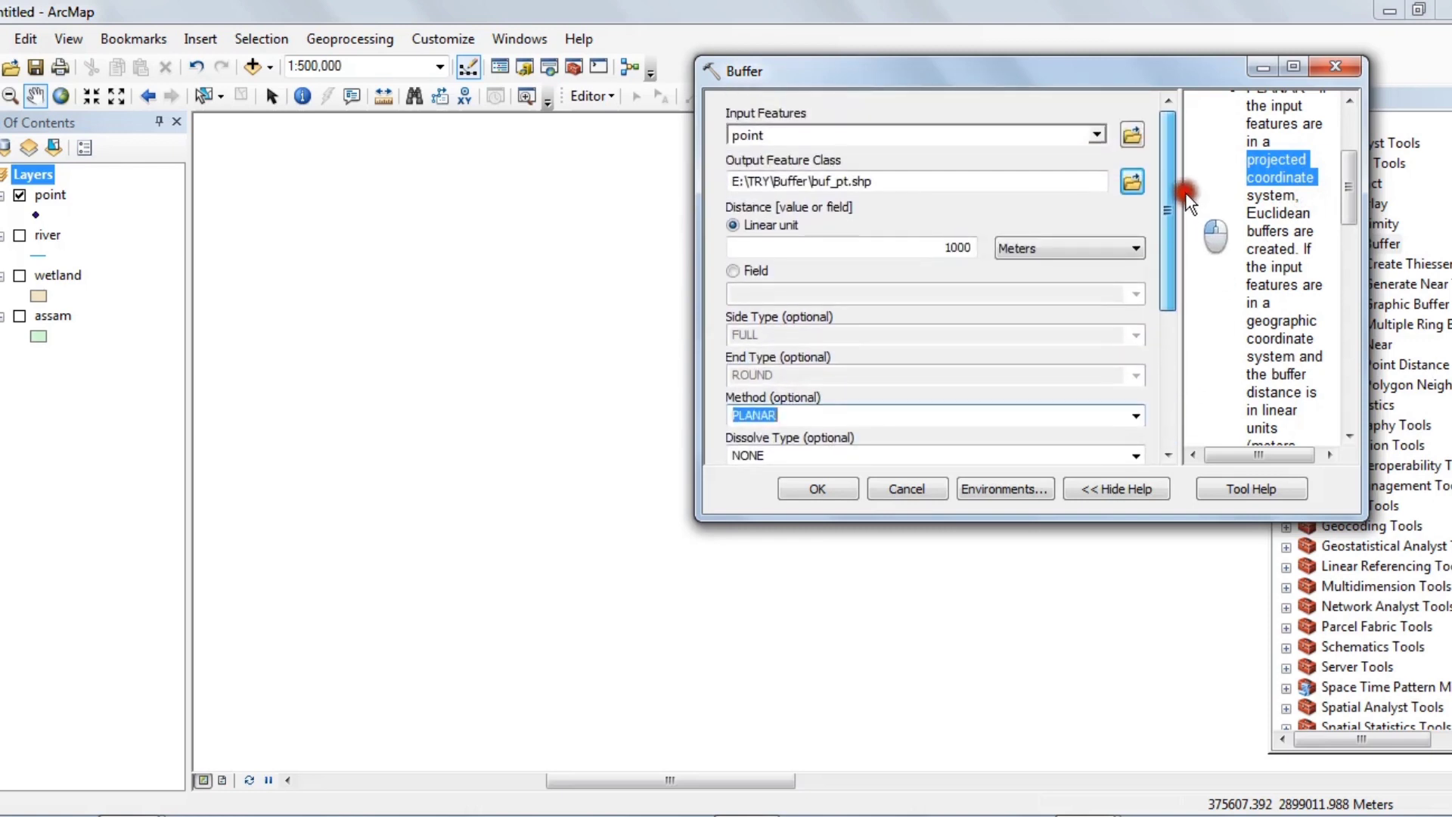
- Run the point buffer with the current settings and inspect the resulting polygon around the point up close
left_click(839, 489)
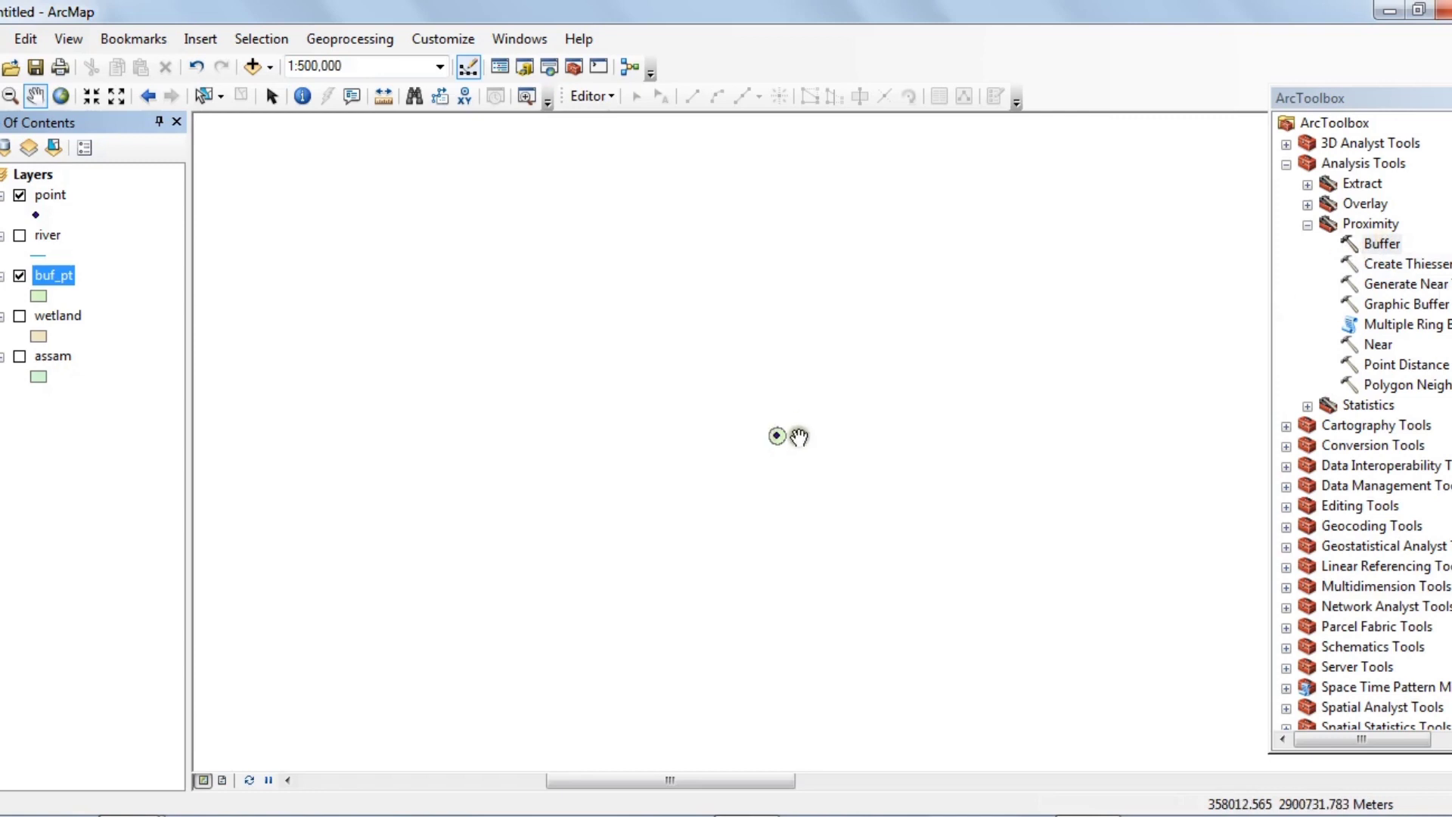
scroll(765, 445, "up", 2)
scroll(665, 292, "up", 4)
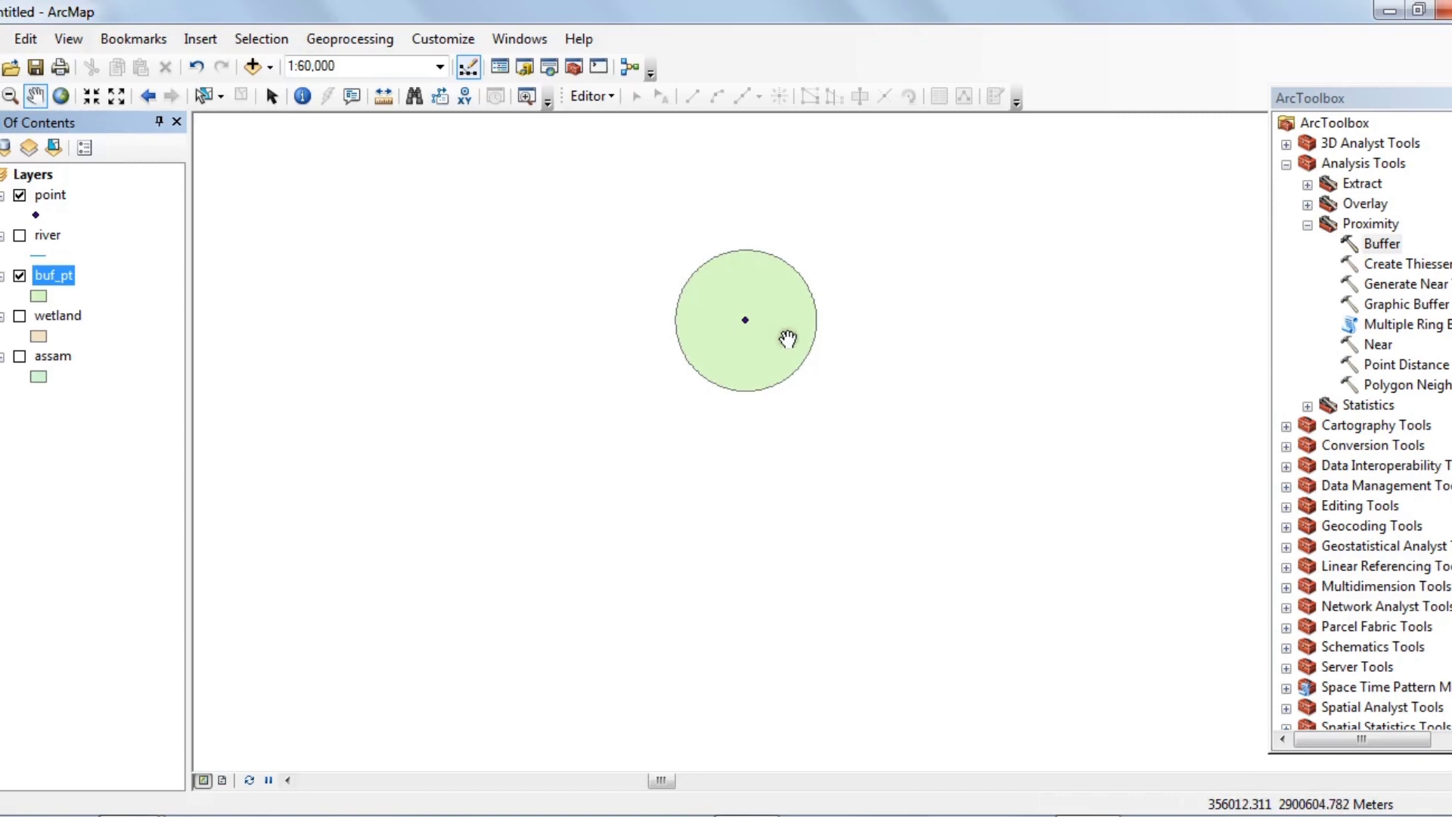
- Show the wetland and river layers alongside the point buffer and fit the map to the wetland's extent
left_click(20, 316)
scroll(756, 348, "up", 1)
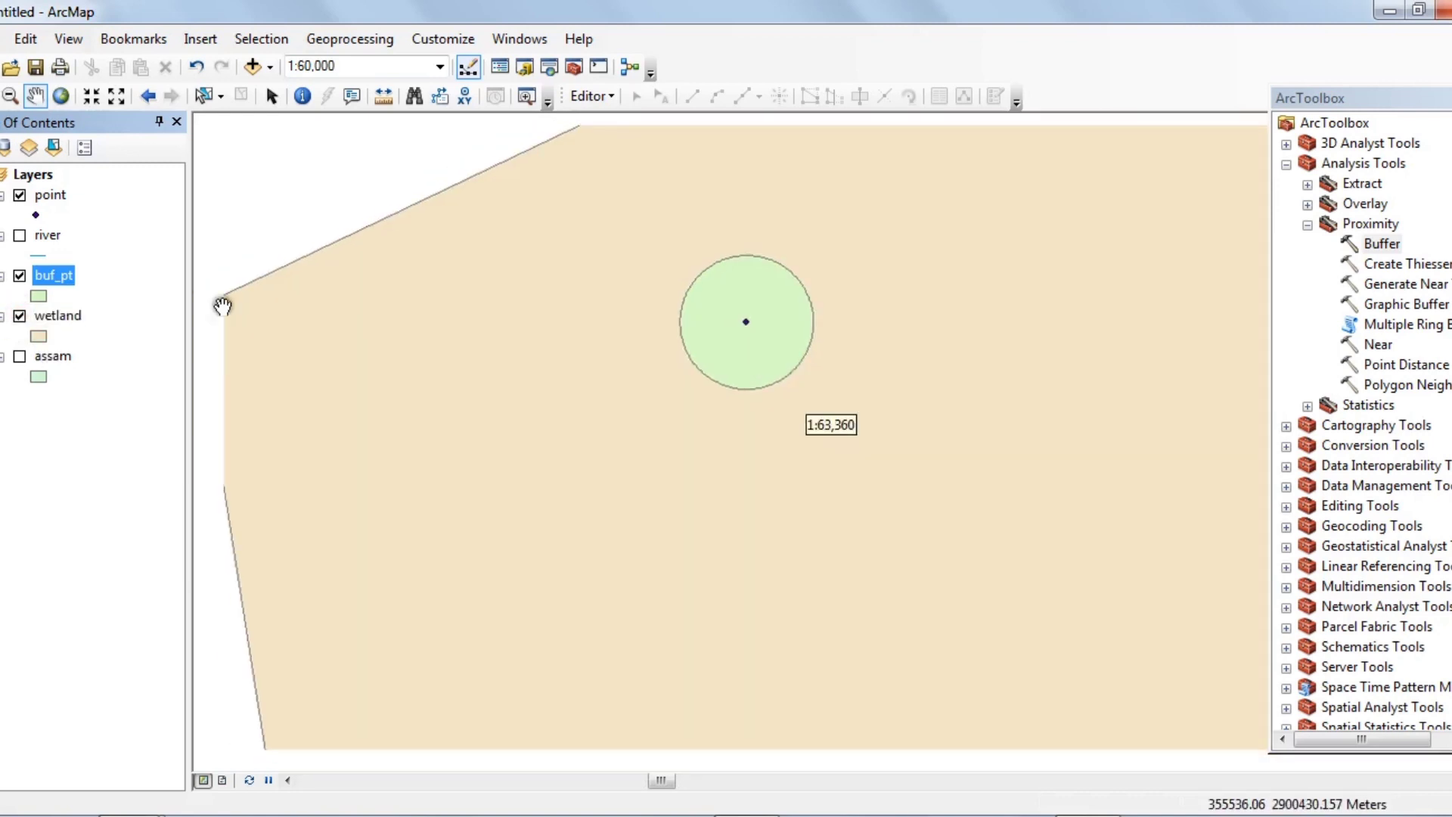
right_click(59, 311)
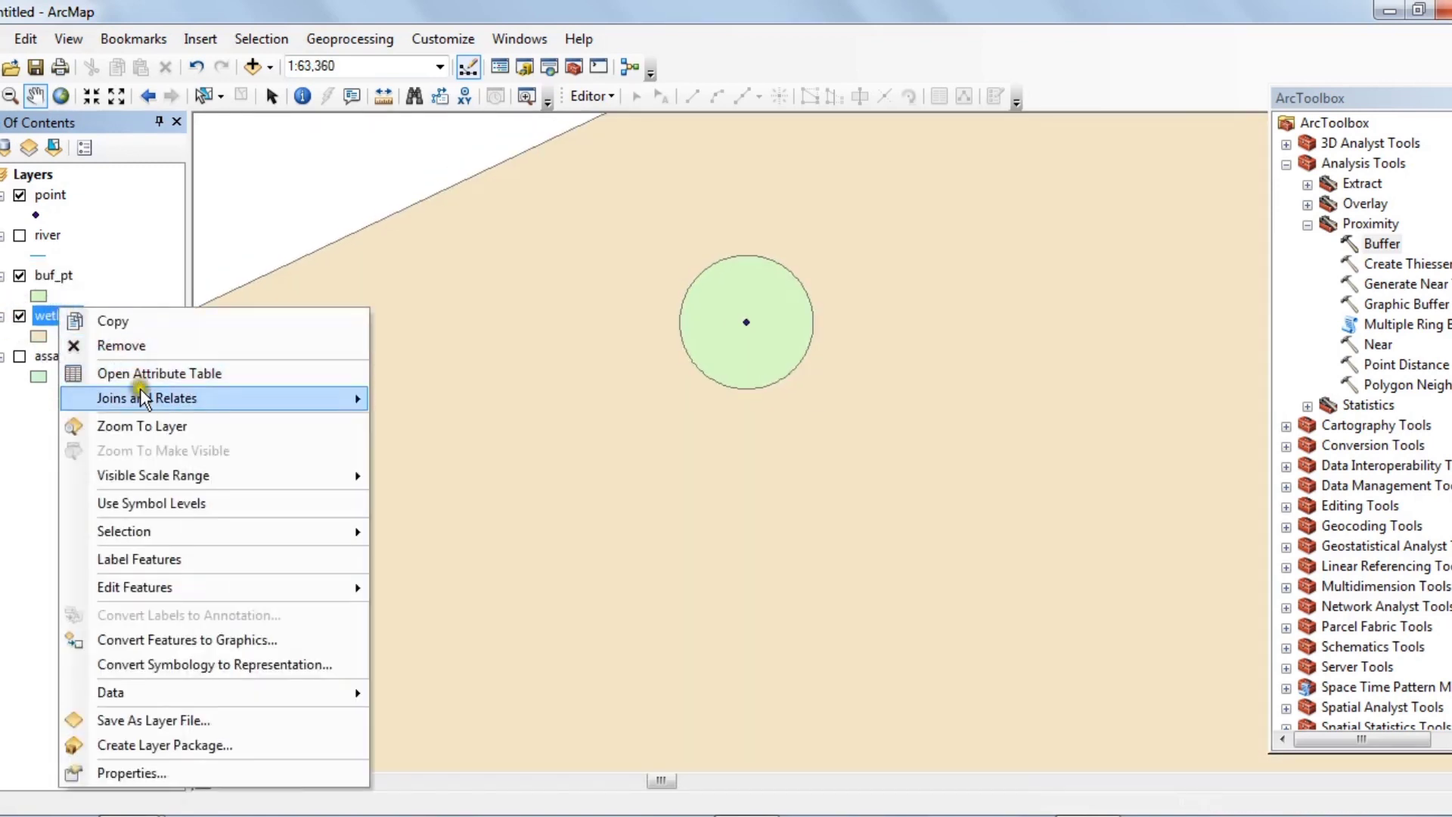
left_click(151, 425)
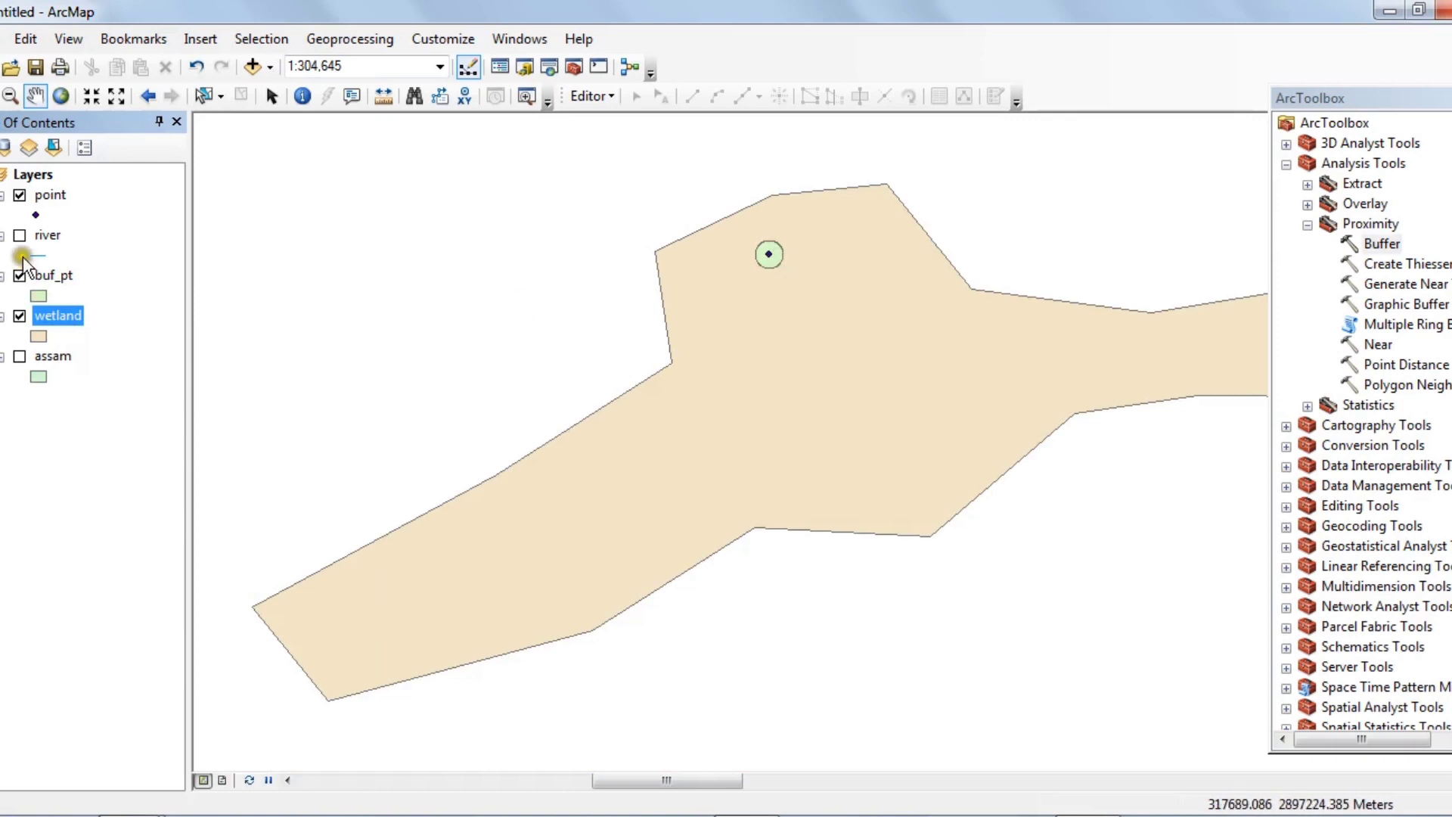
left_click(38, 297)
left_click(19, 237)
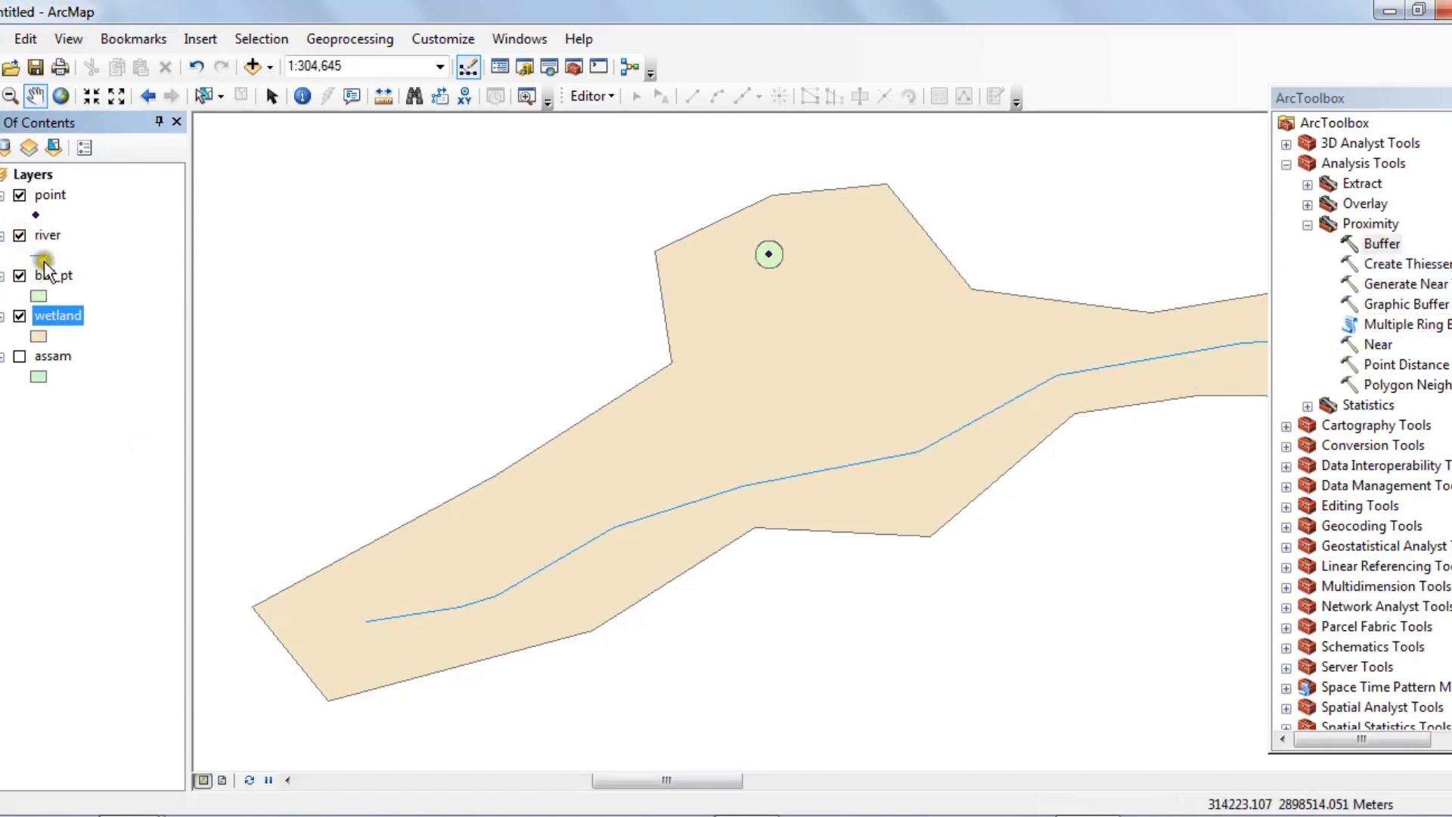
- Start a new buffer with the river layer as input and a linear distance of 1500 meters
double_click(1386, 245)
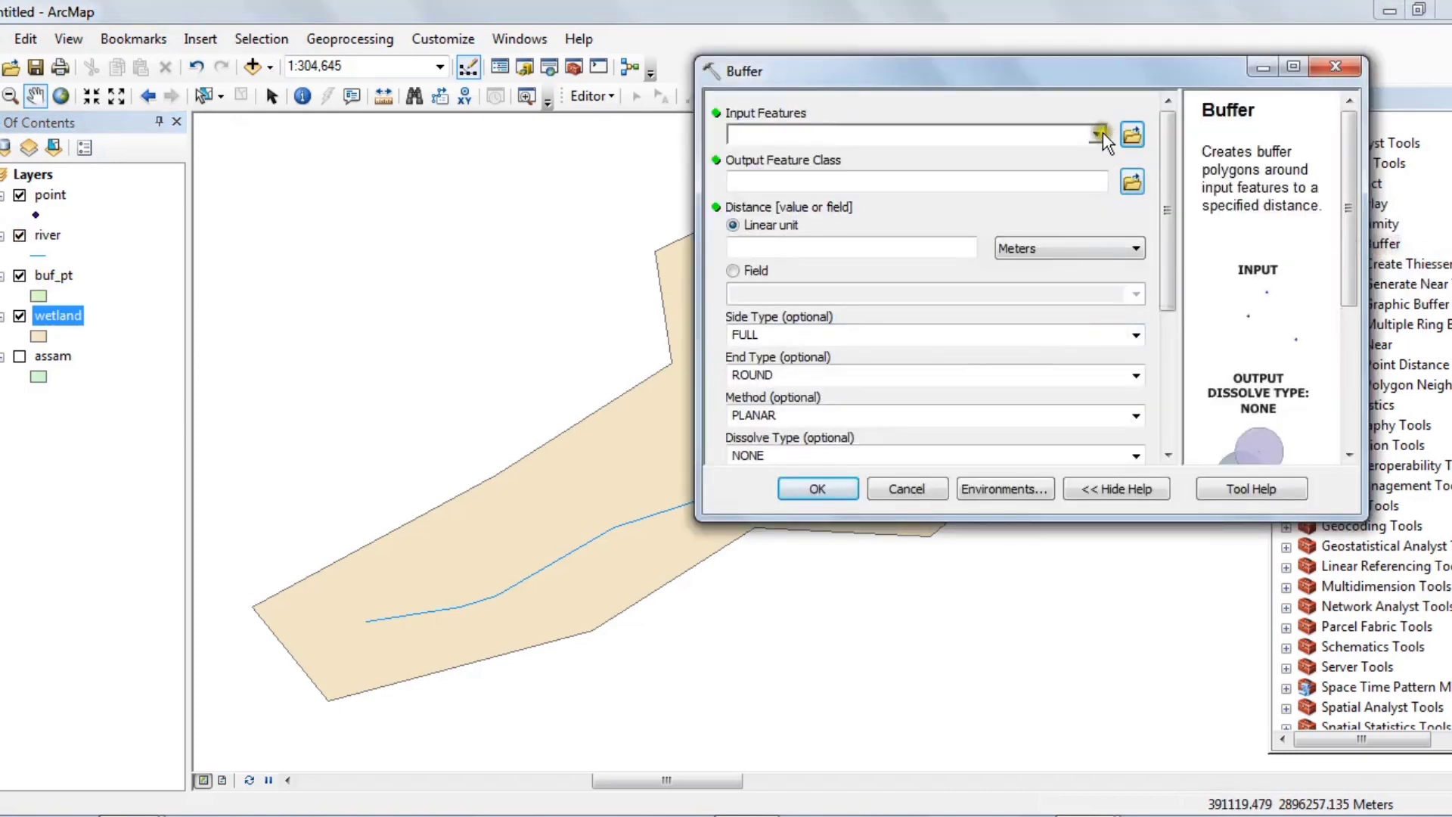
left_click(1098, 134)
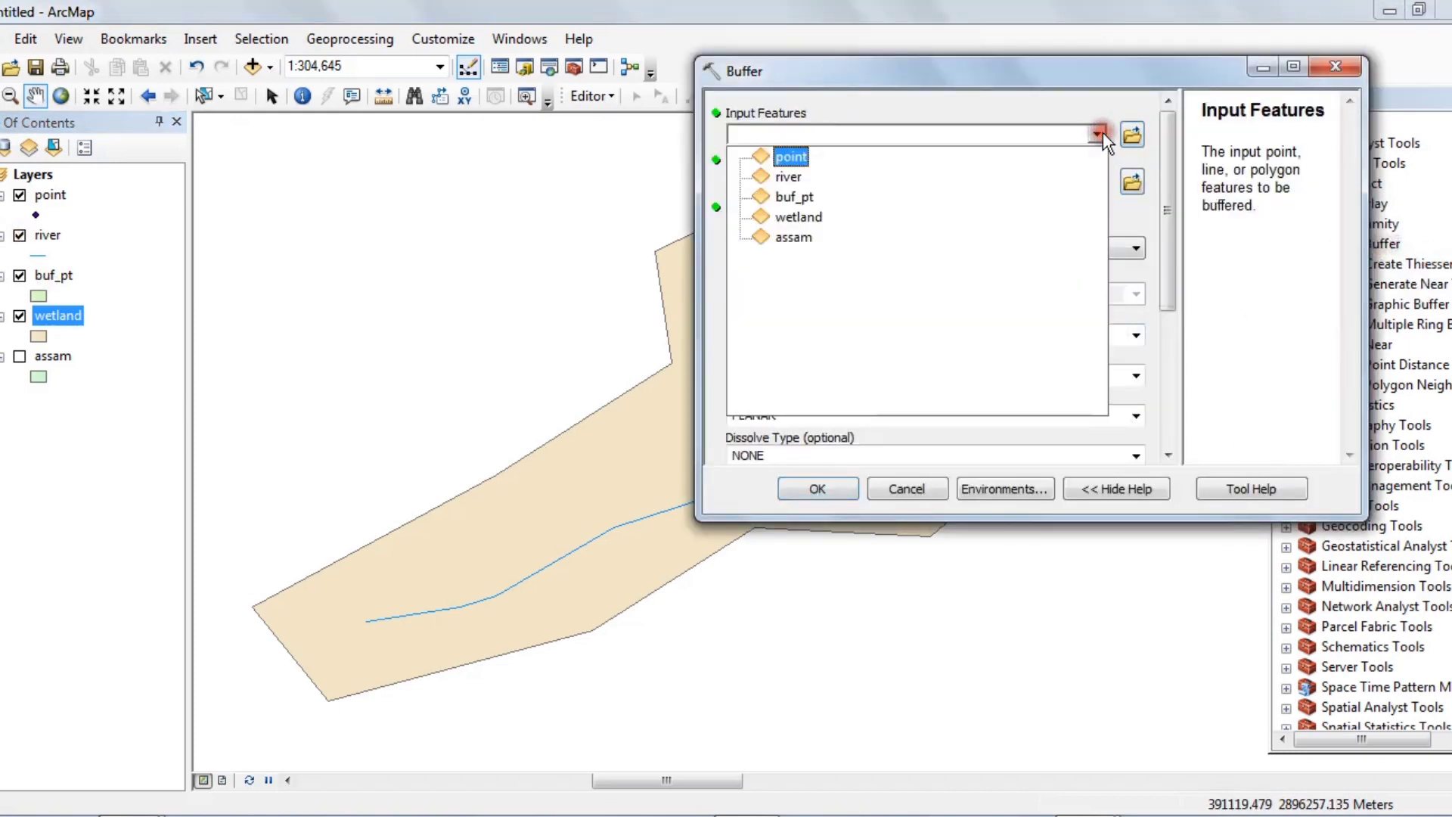
left_click(791, 178)
left_click(941, 250)
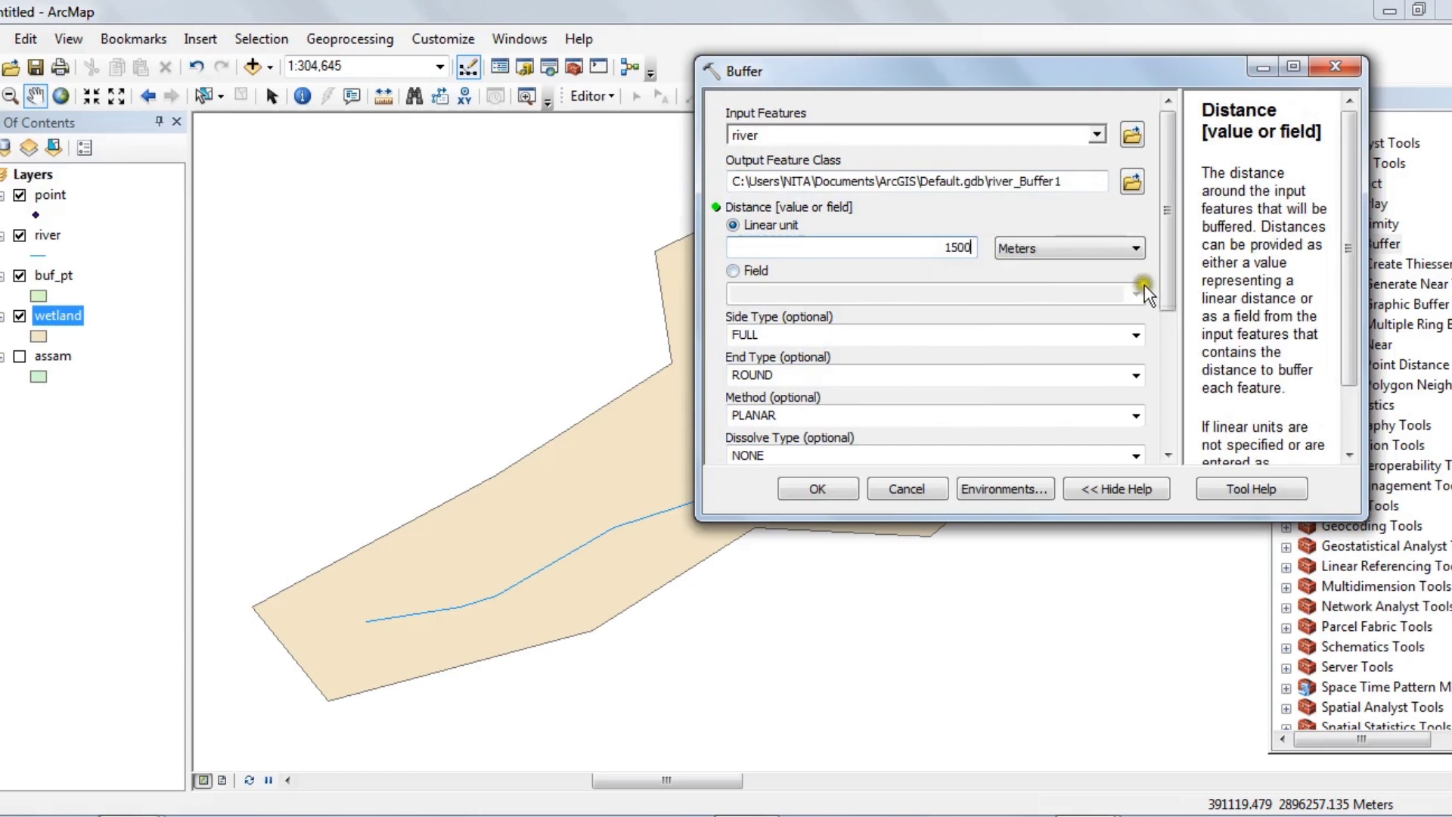
- Review the buffer method options and read the help on how GEODESIC treats input coordinate systems
left_click(1170, 274)
left_click_drag(1169, 274, 1170, 349)
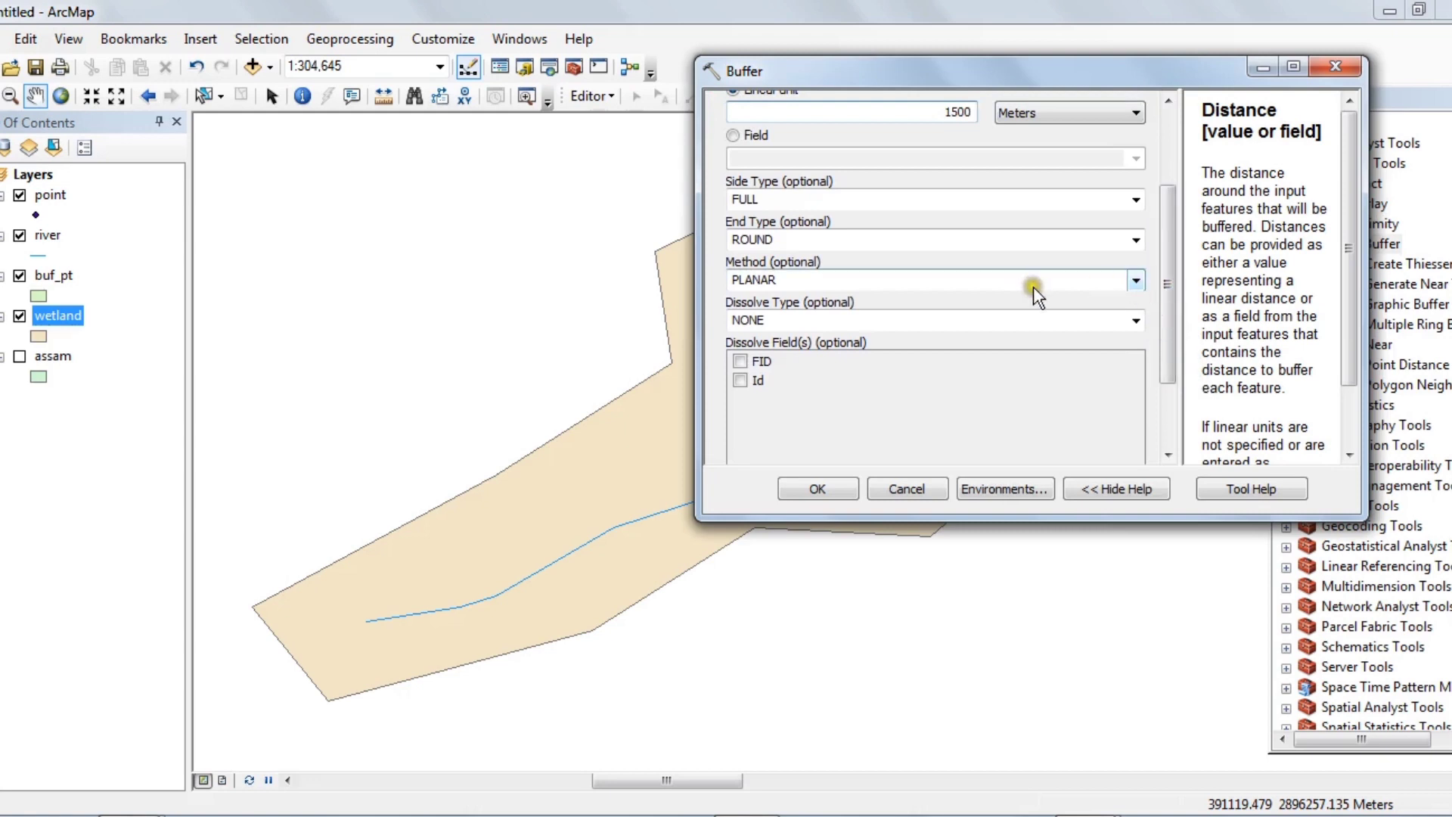
left_click(1033, 285)
left_click(1133, 280)
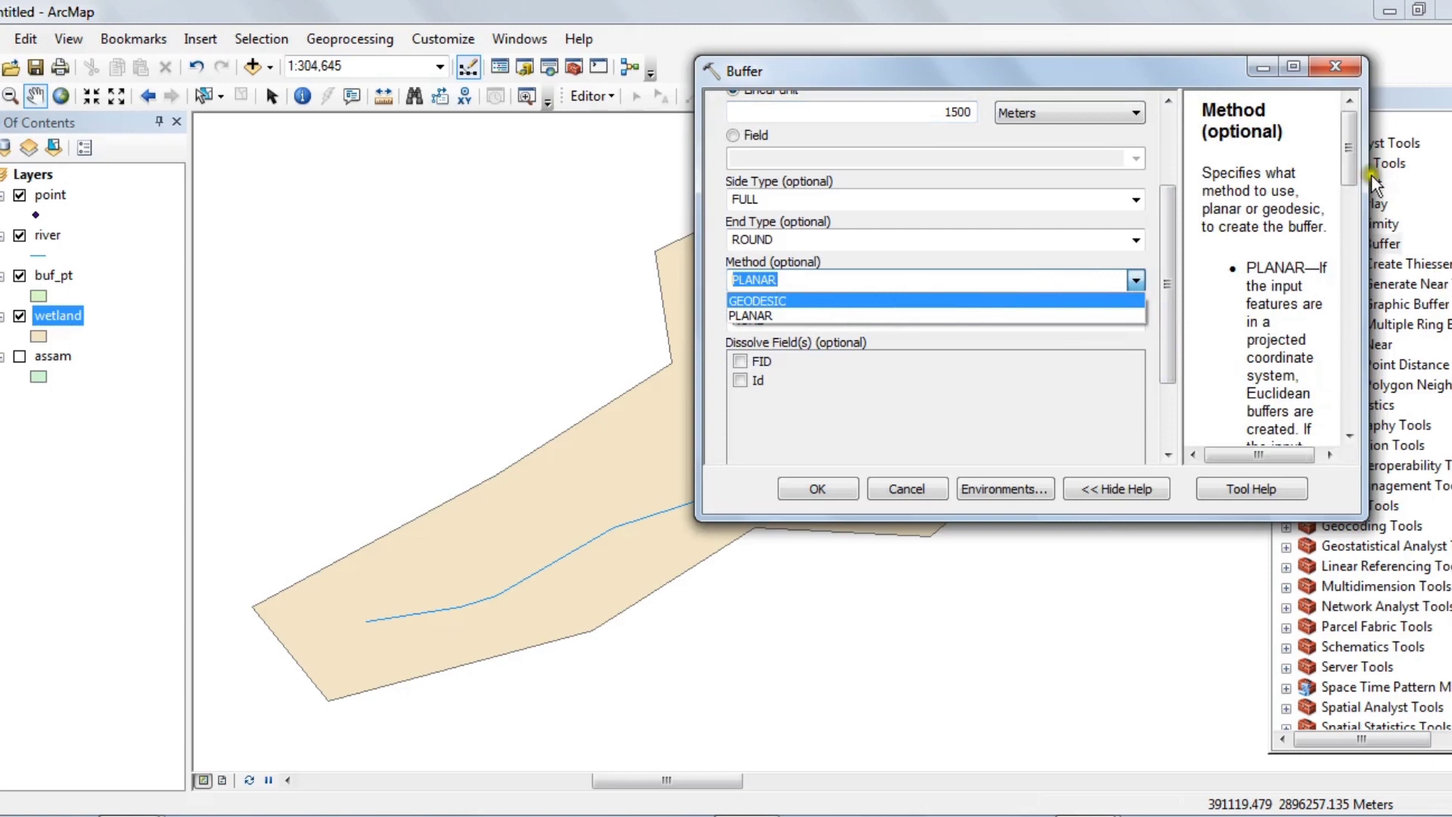
left_click(1337, 206)
left_click_drag(1354, 145, 1355, 407)
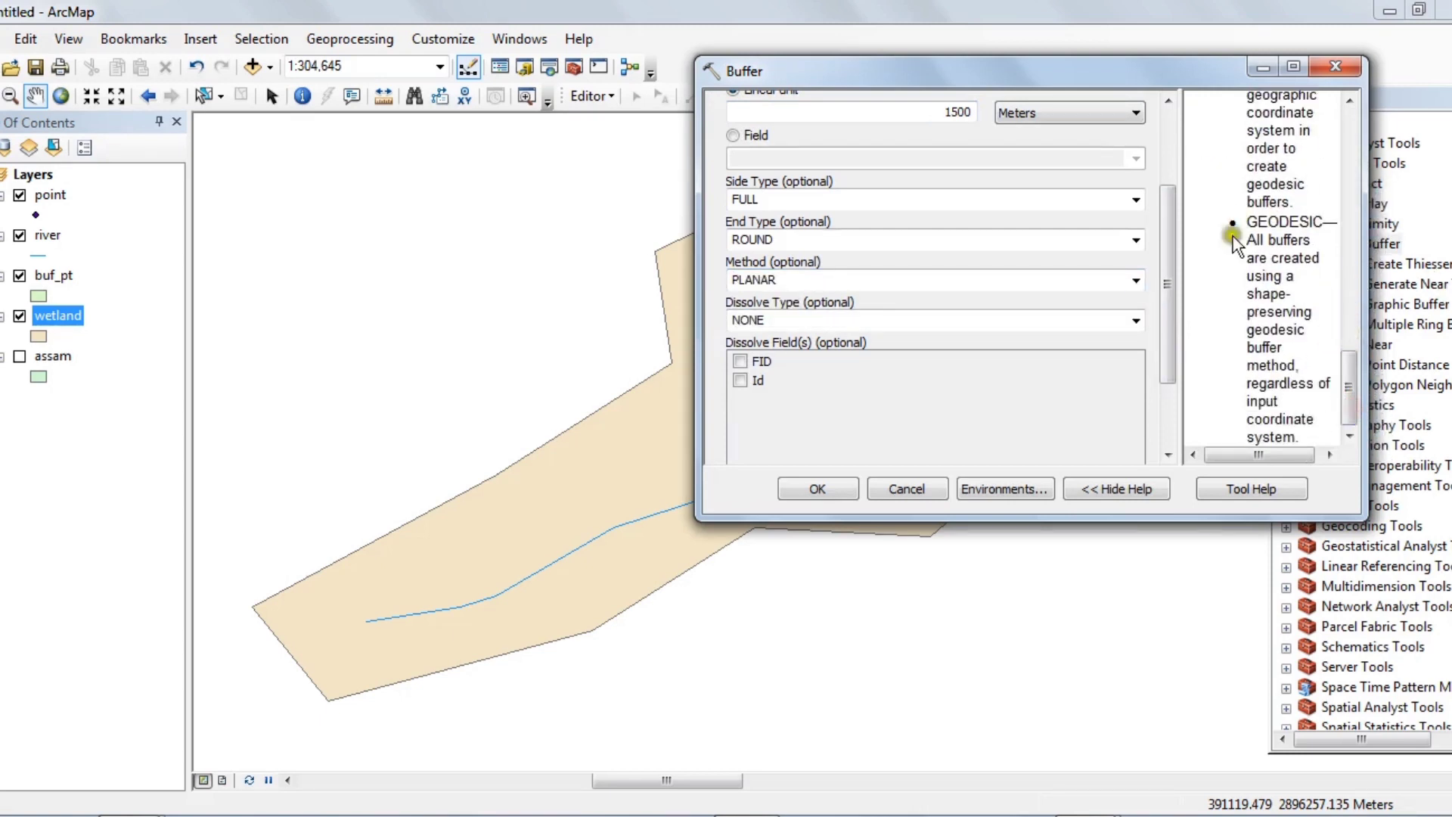
left_click(1356, 388)
left_click_drag(1287, 427, 1251, 389)
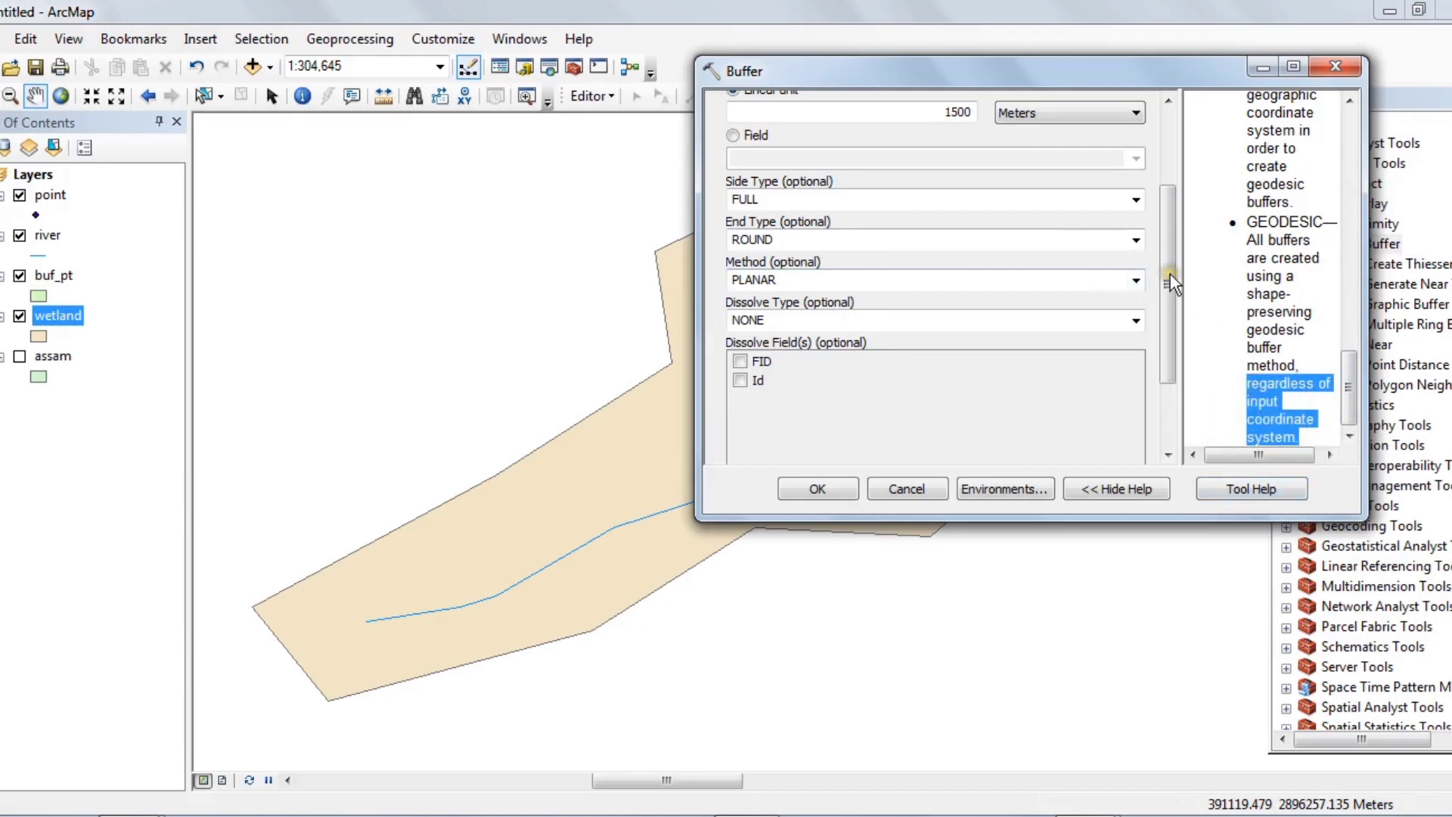
- Name the river buffer output buf_rvr in the E:\TRY\Buffer folder, run the tool and inspect the buffer along the whole river
left_click_drag(1170, 274, 1159, 155)
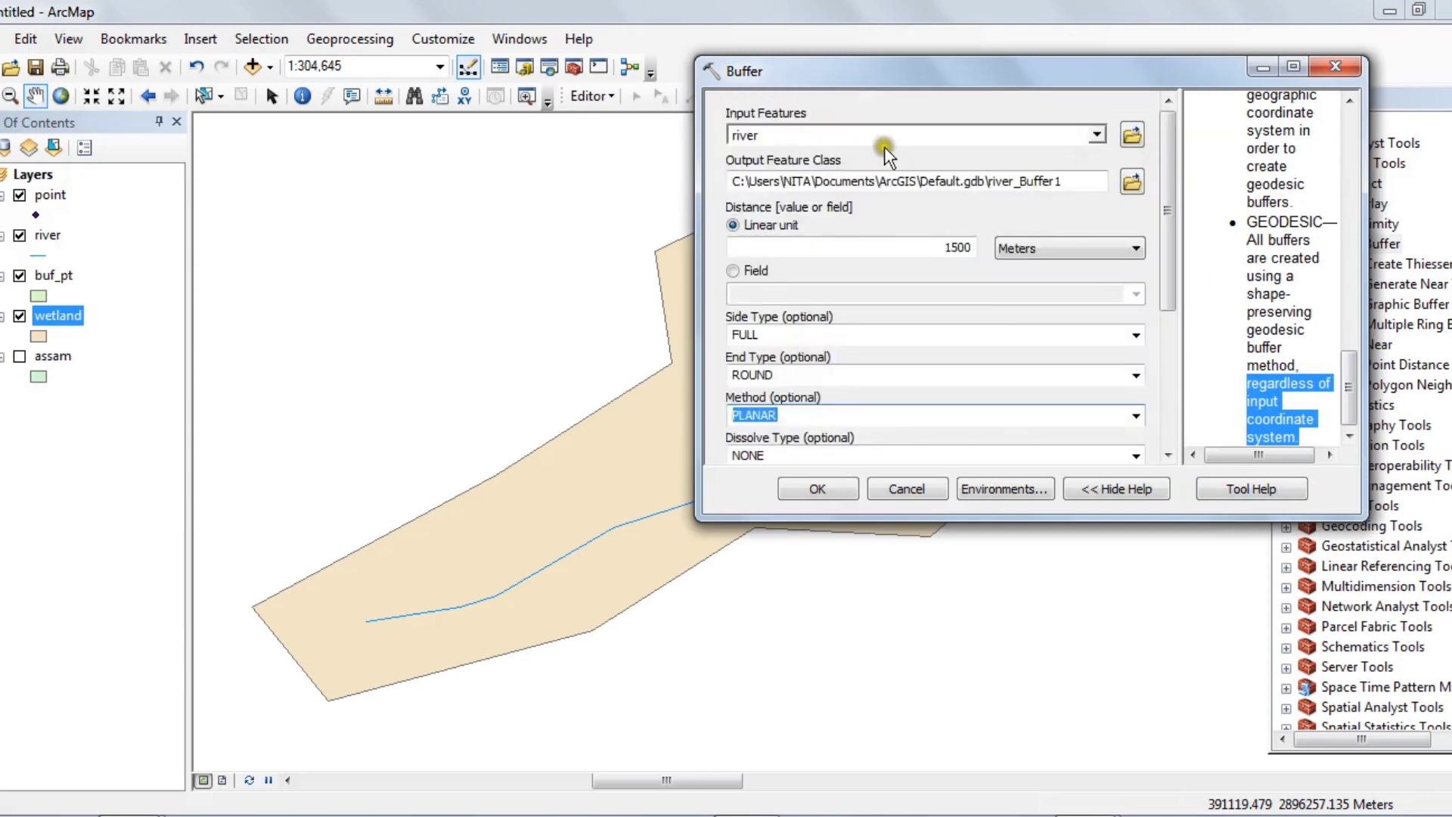
left_click(1127, 179)
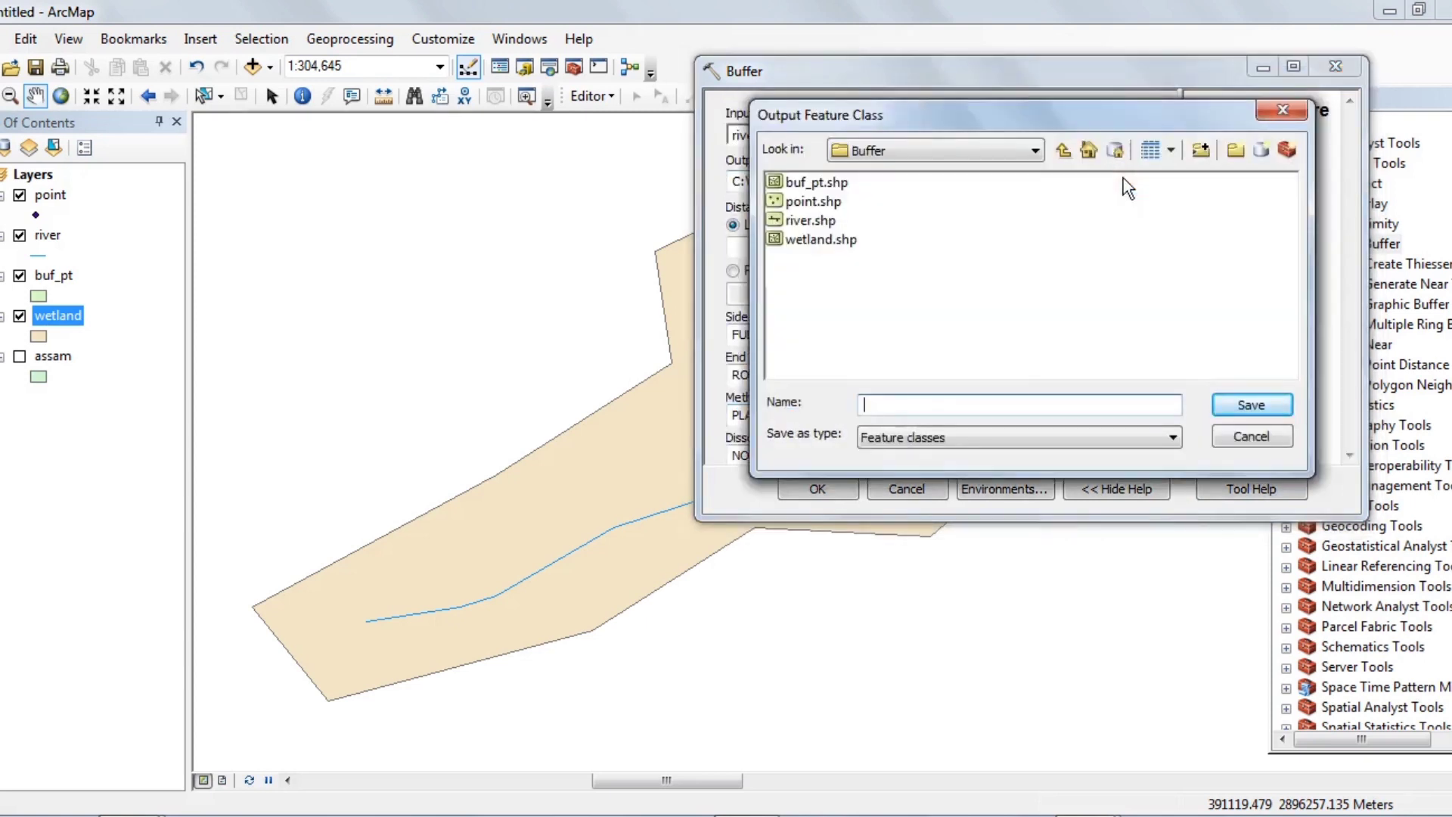
left_click(988, 401)
type("buf_rvr")
left_click(1248, 401)
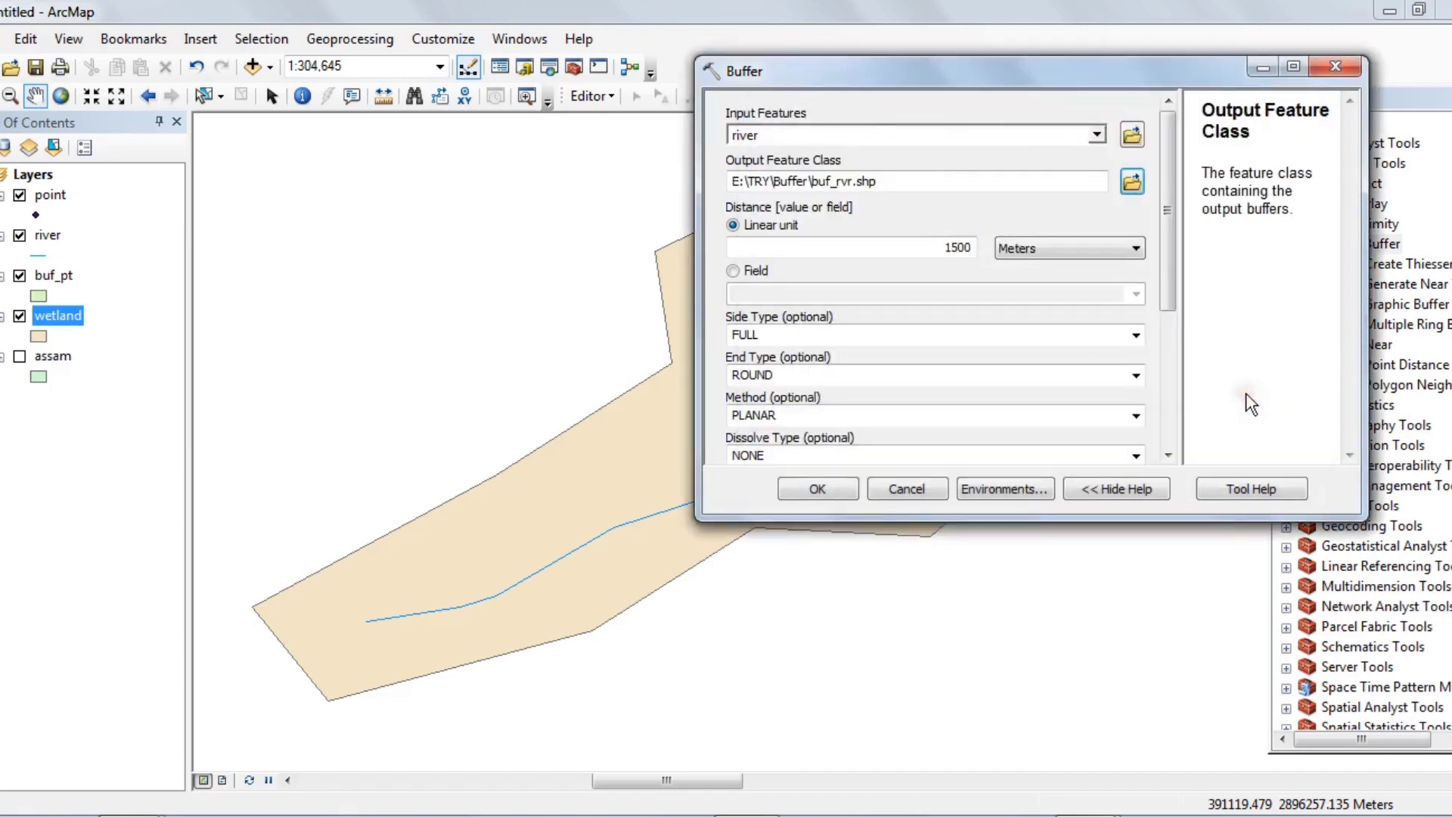
left_click(820, 488)
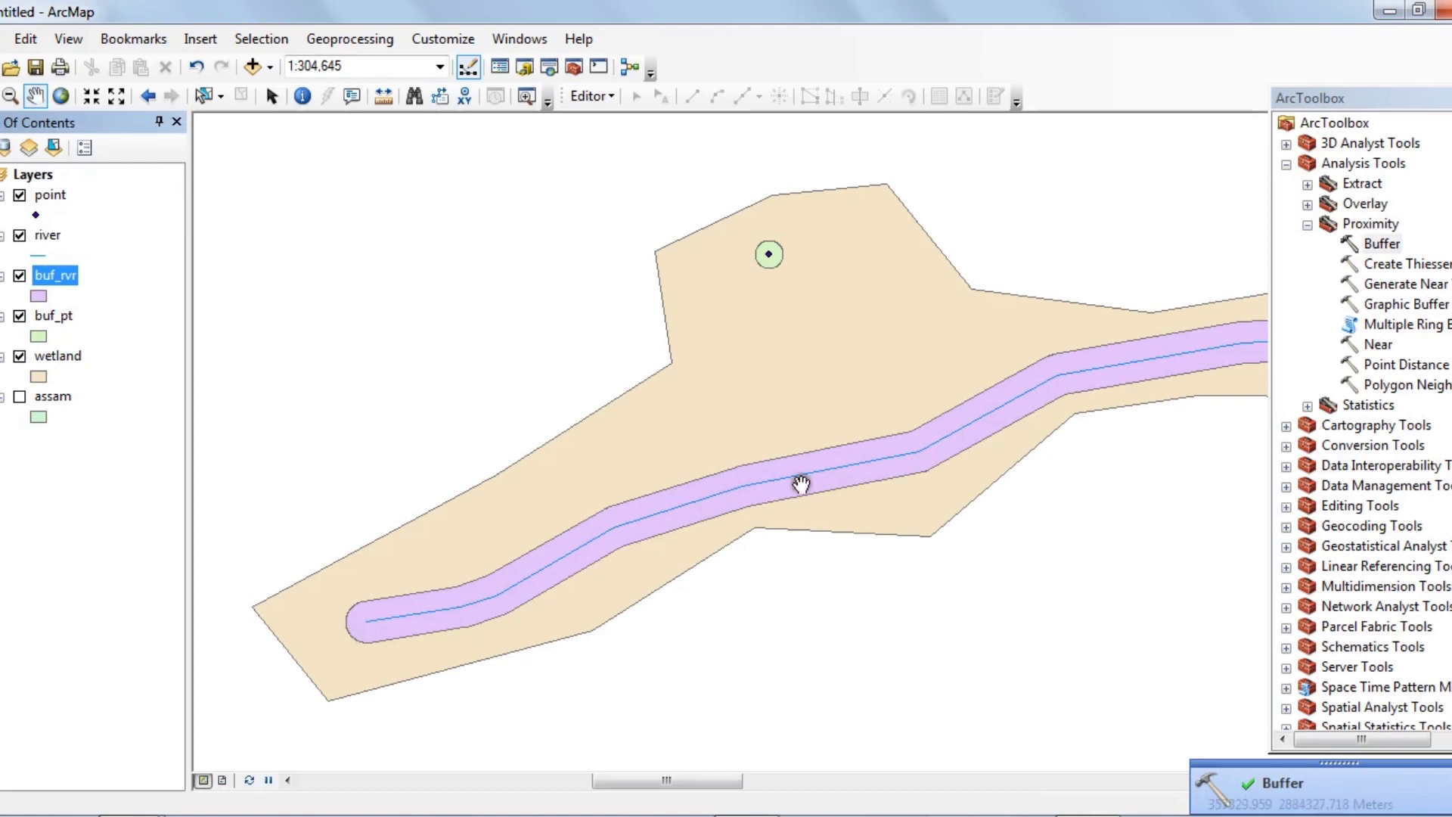
left_click_drag(1021, 457, 826, 493)
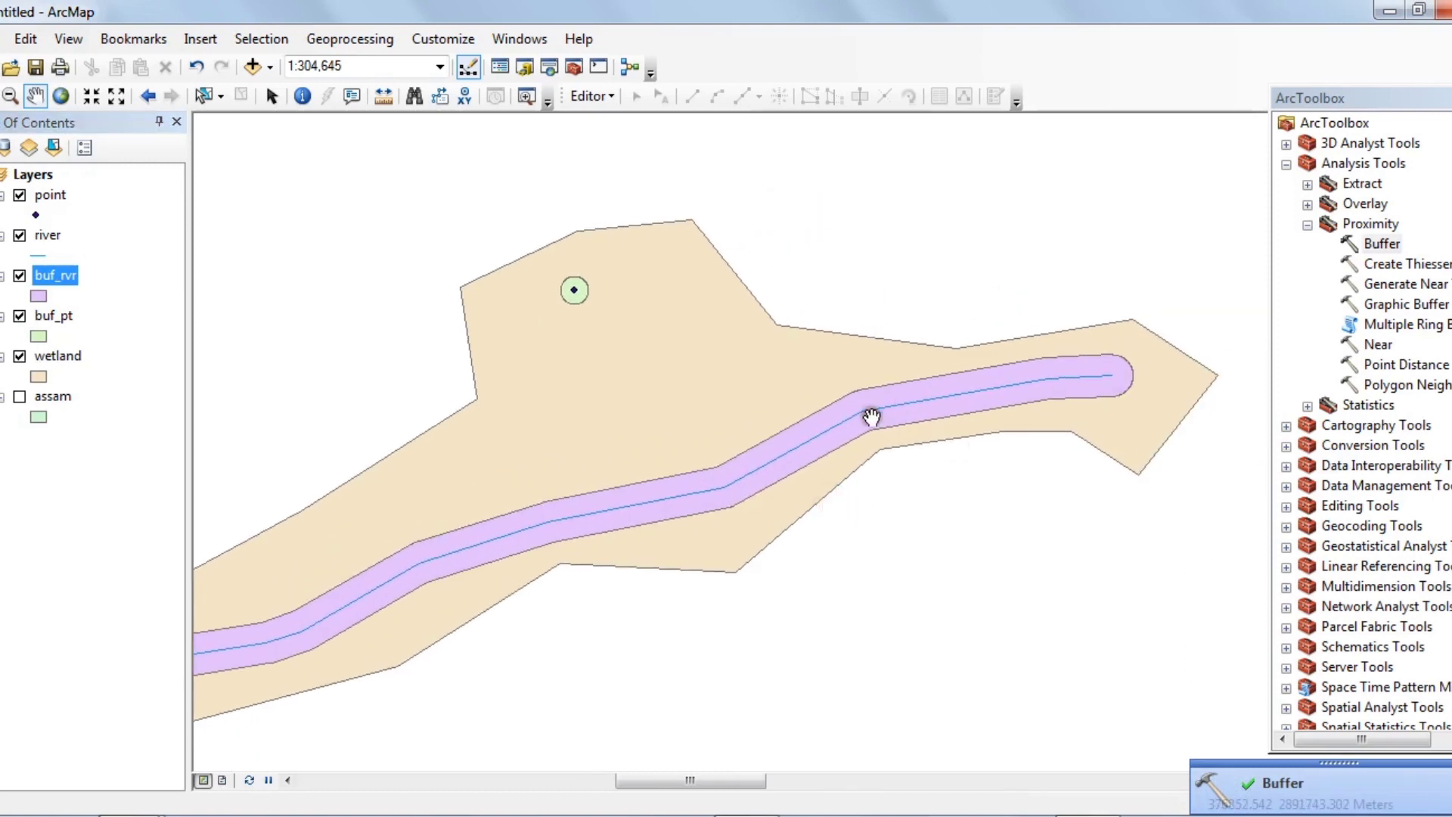
left_click_drag(409, 595, 556, 548)
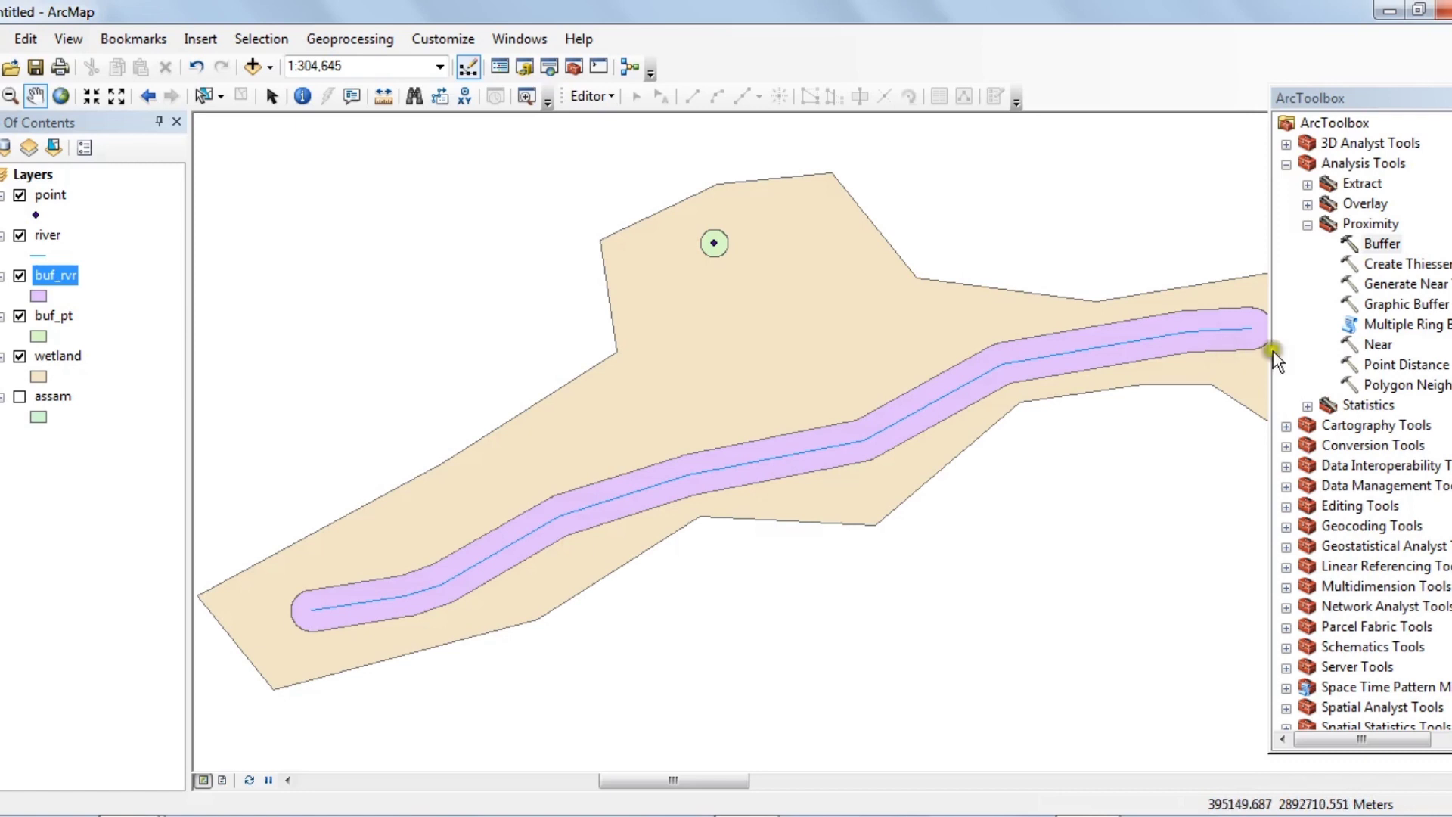
- Start another buffer with the wetland layer as input and a linear distance of 2000 meters
double_click(1381, 243)
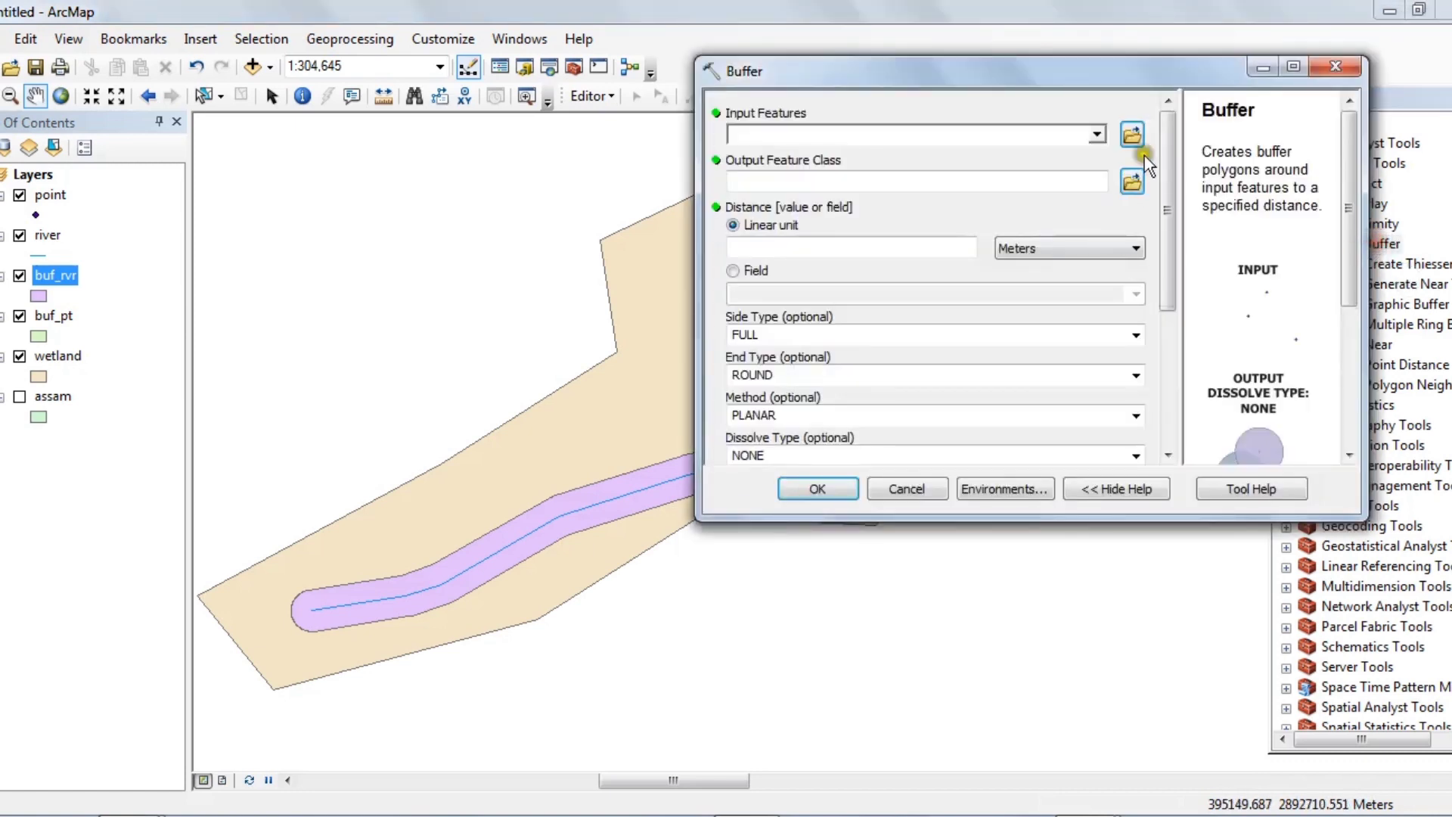
left_click(1099, 135)
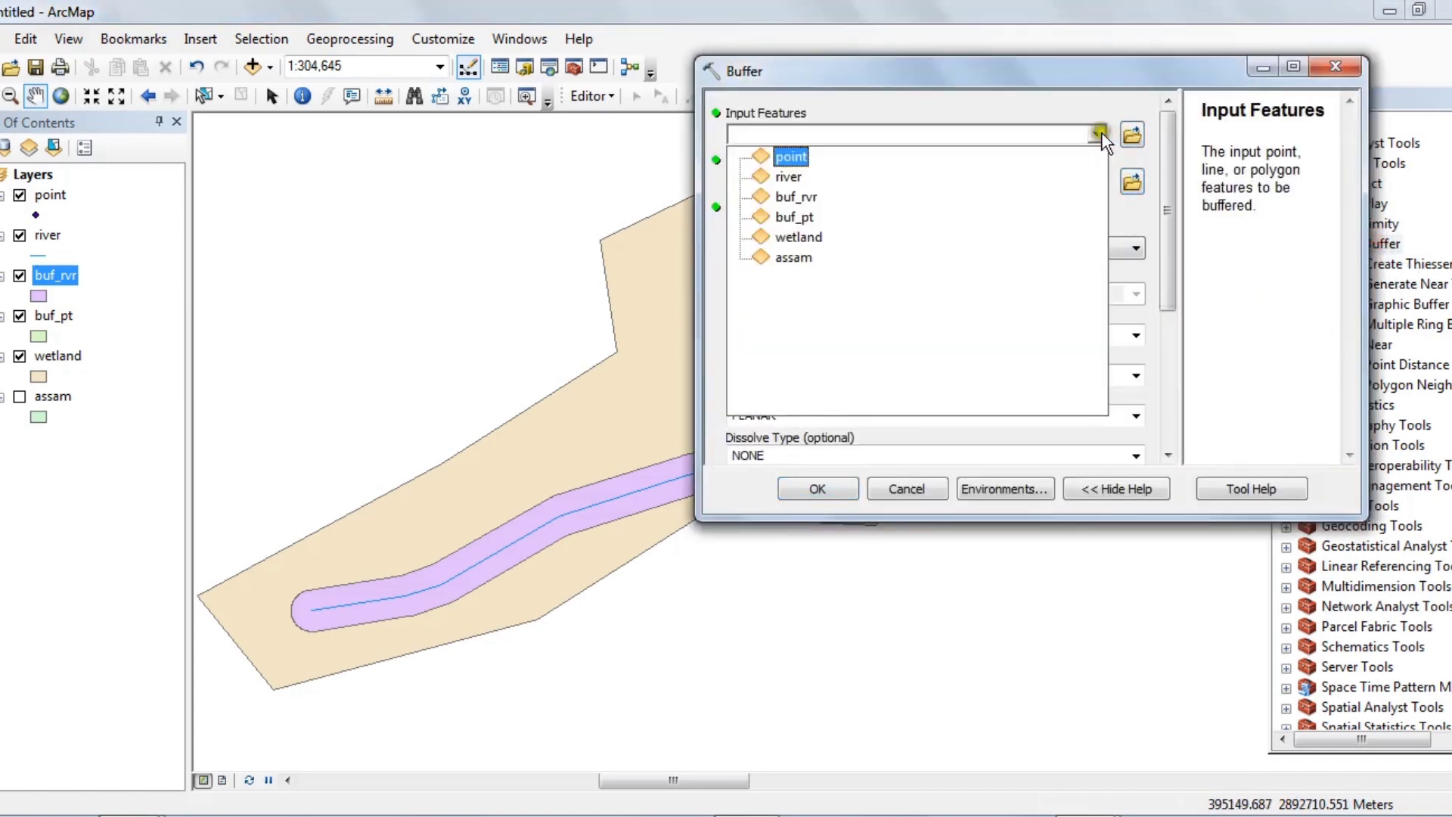
left_click(811, 237)
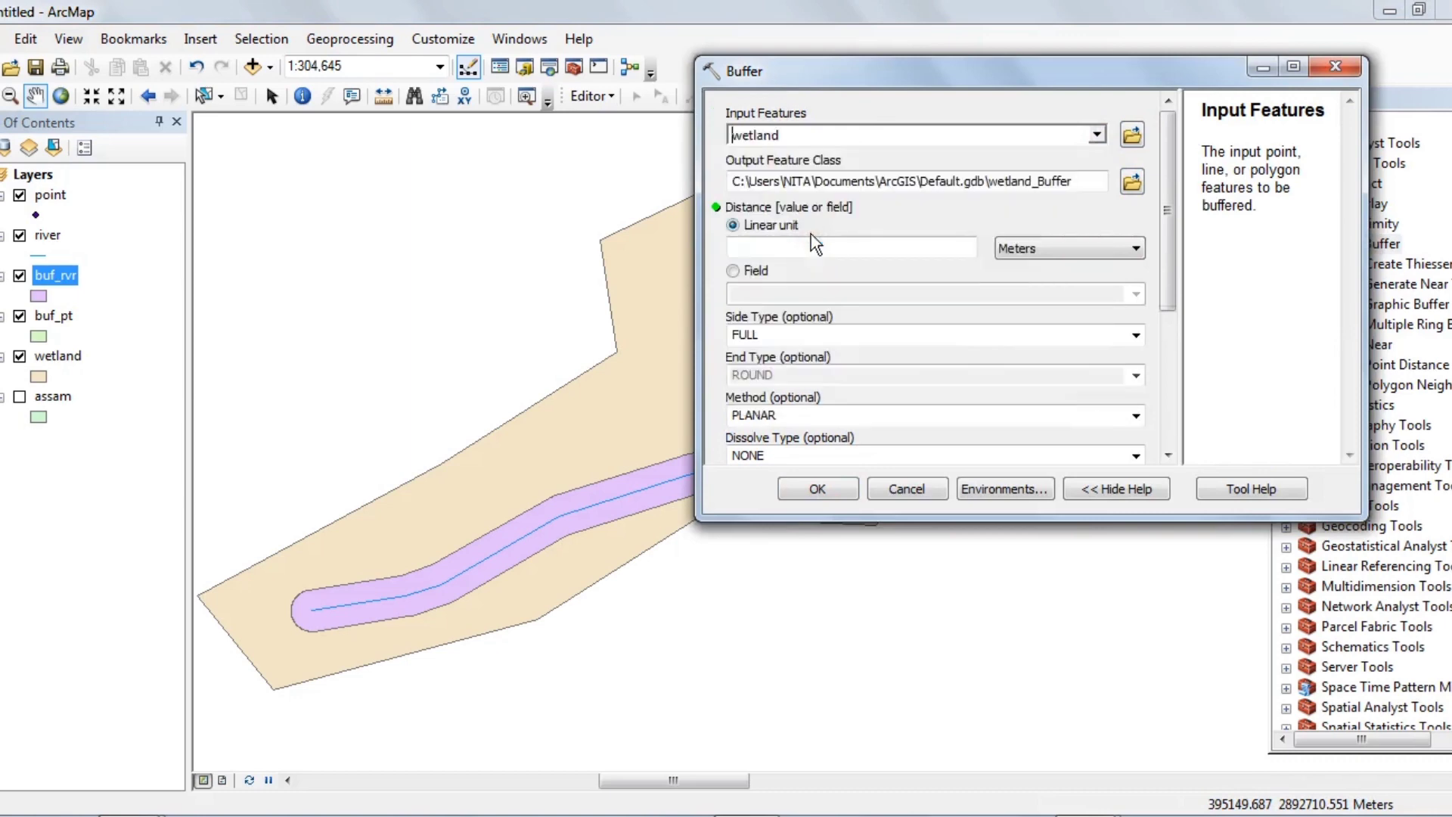
left_click_drag(930, 78, 997, 597)
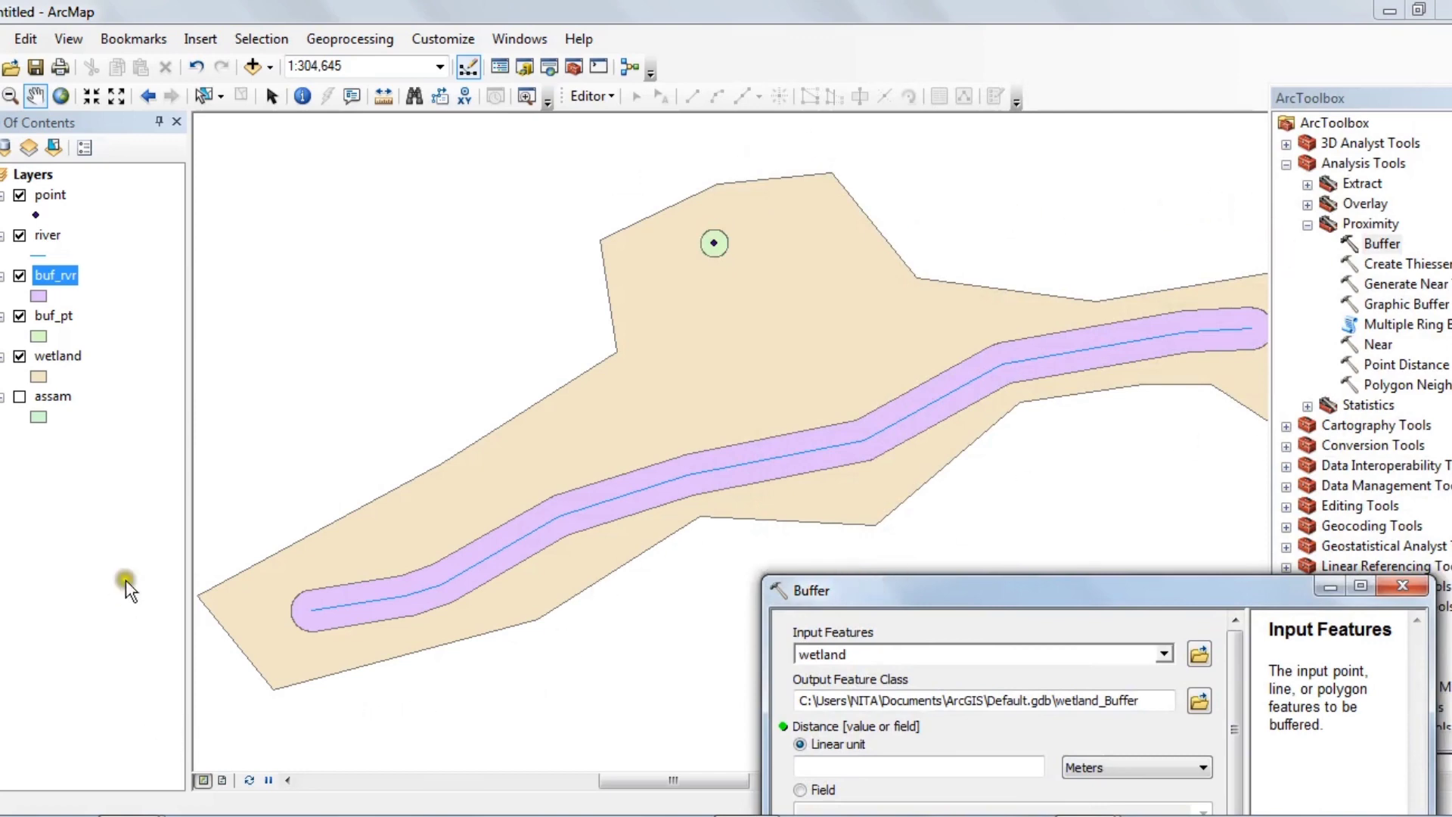
left_click_drag(940, 590, 743, 216)
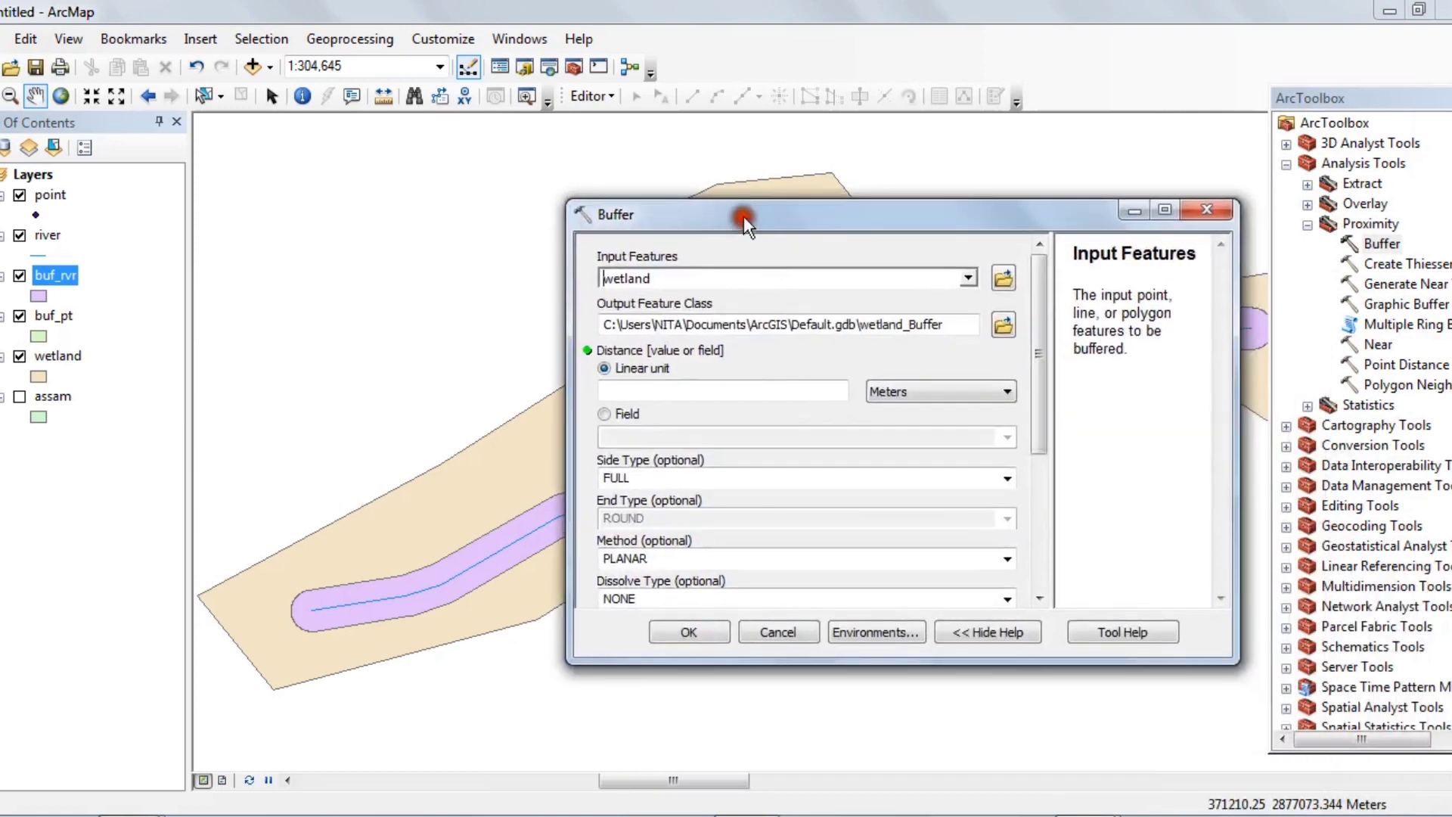
left_click(782, 387)
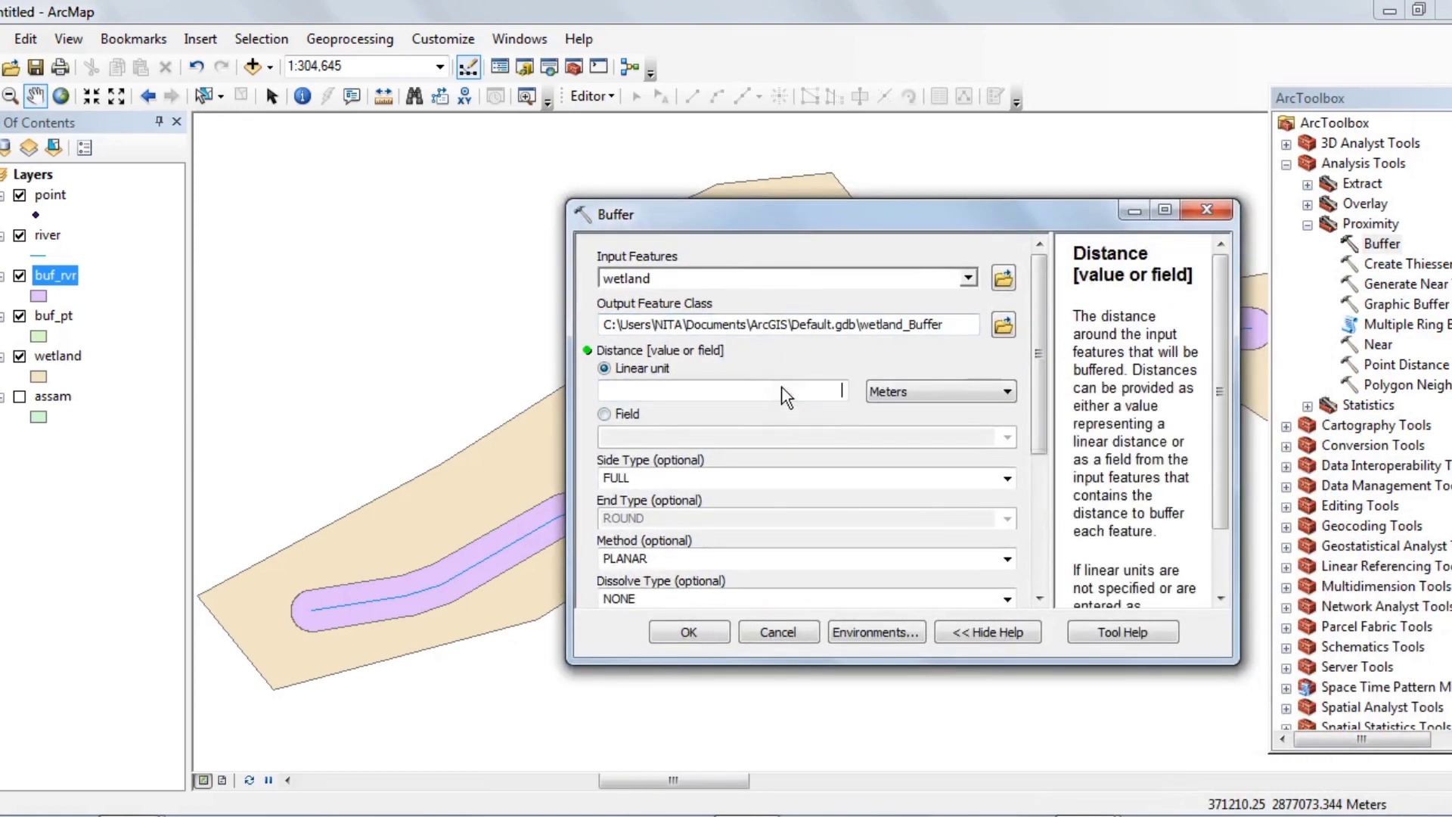
type("2000")
left_click(804, 400)
left_click_drag(1040, 382, 1040, 306)
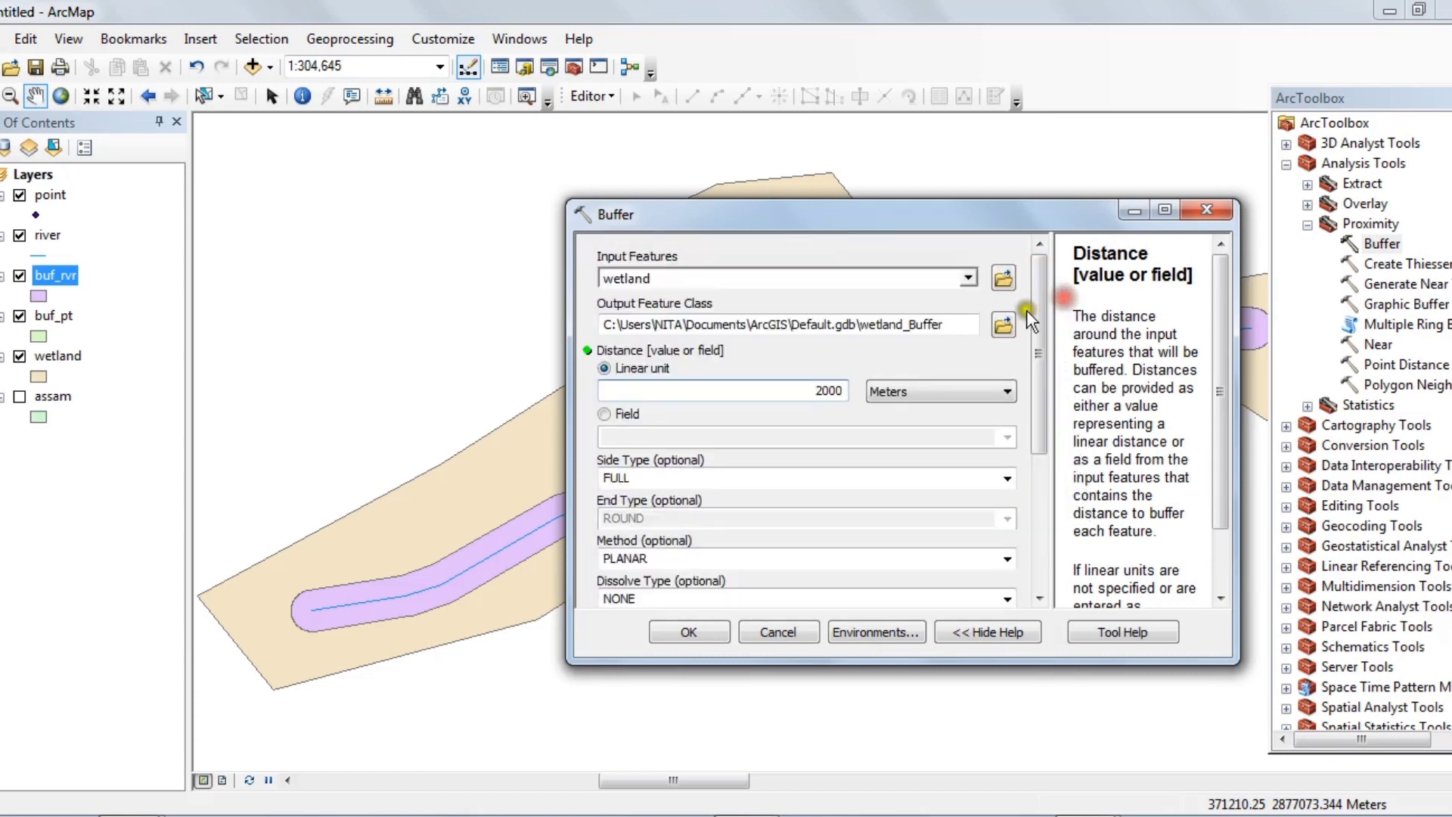
- Name the wetland buffer output buf_pol in the Buffer folder and run the tool
left_click(1005, 326)
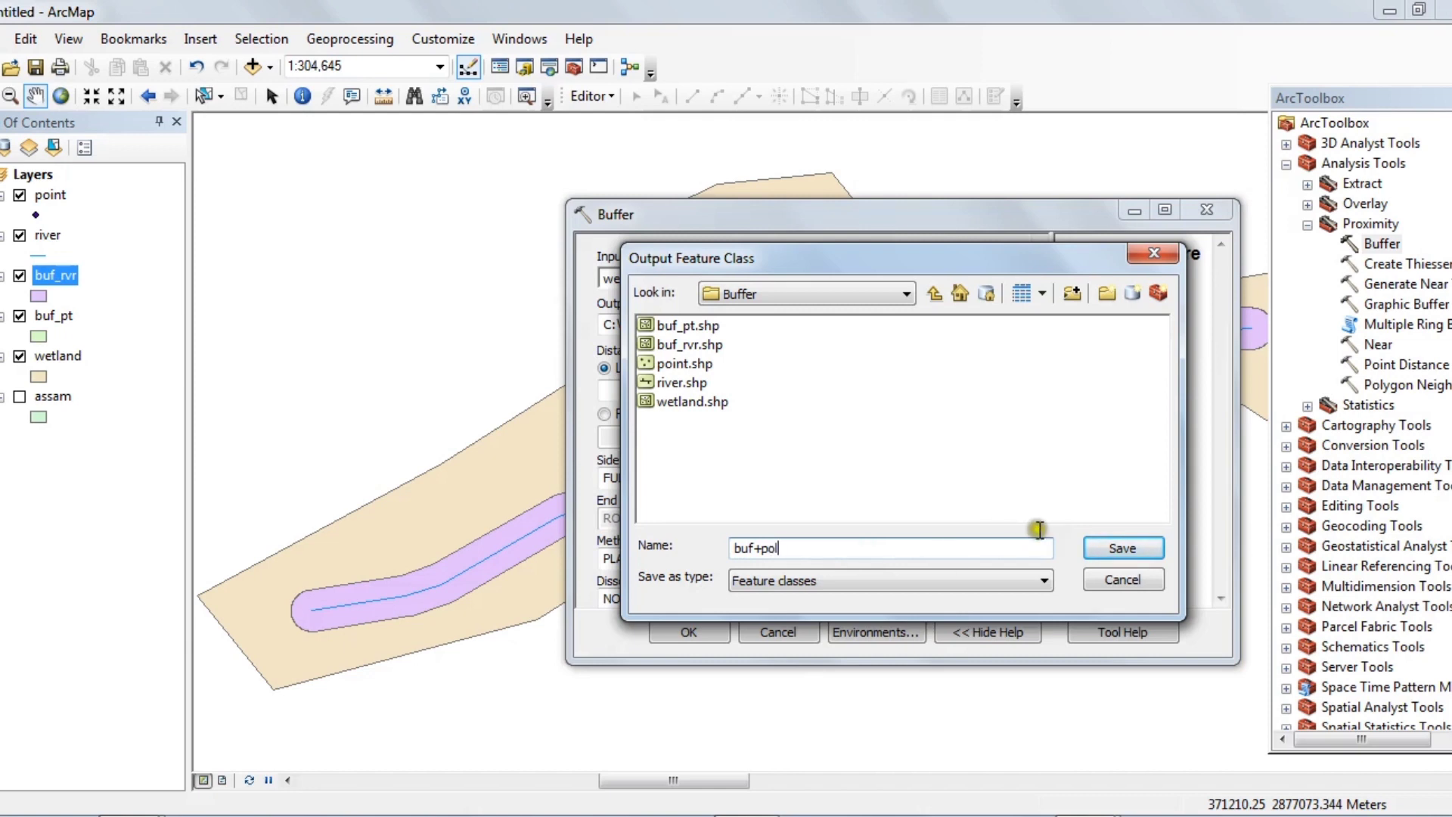
left_click(770, 548)
left_click(1134, 552)
left_click(712, 637)
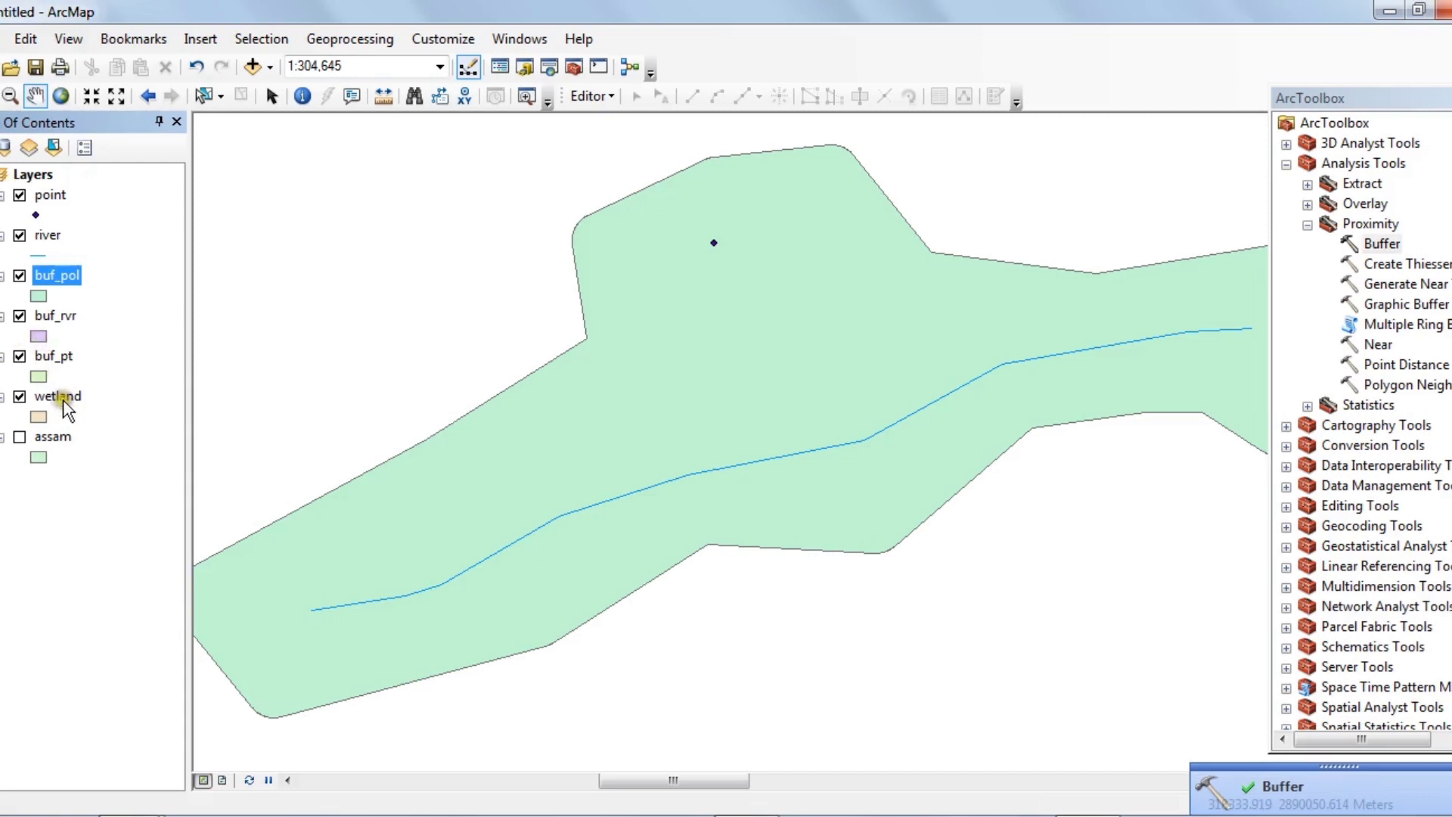
- Move the buf_pol layer directly below the wetland layer and inspect the buffer's northwest corner up close
mouse_move(62, 399)
left_mouse_down()
mouse_move(65, 256)
mouse_move(47, 395)
left_mouse_up()
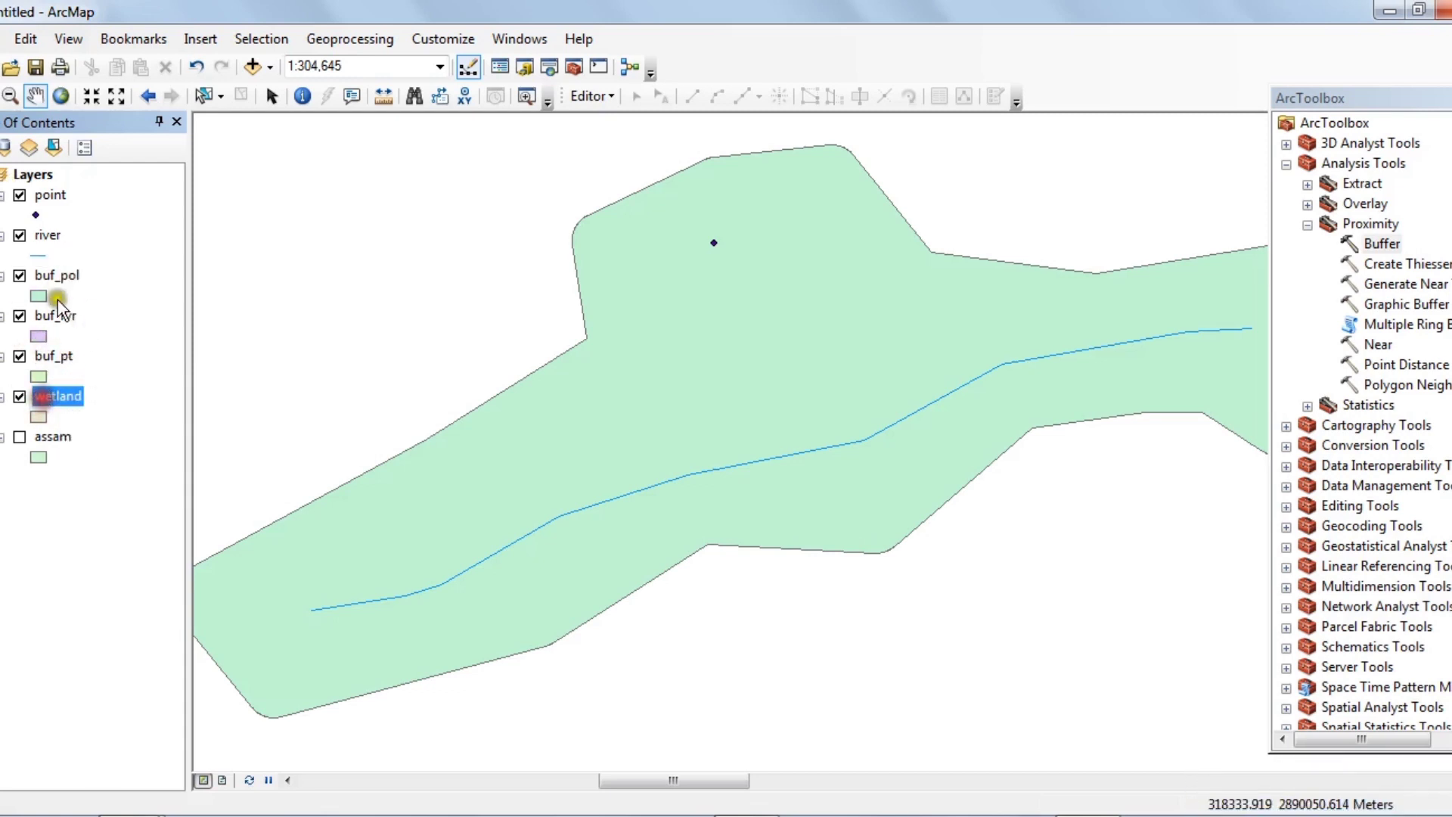
left_click_drag(47, 275, 70, 407)
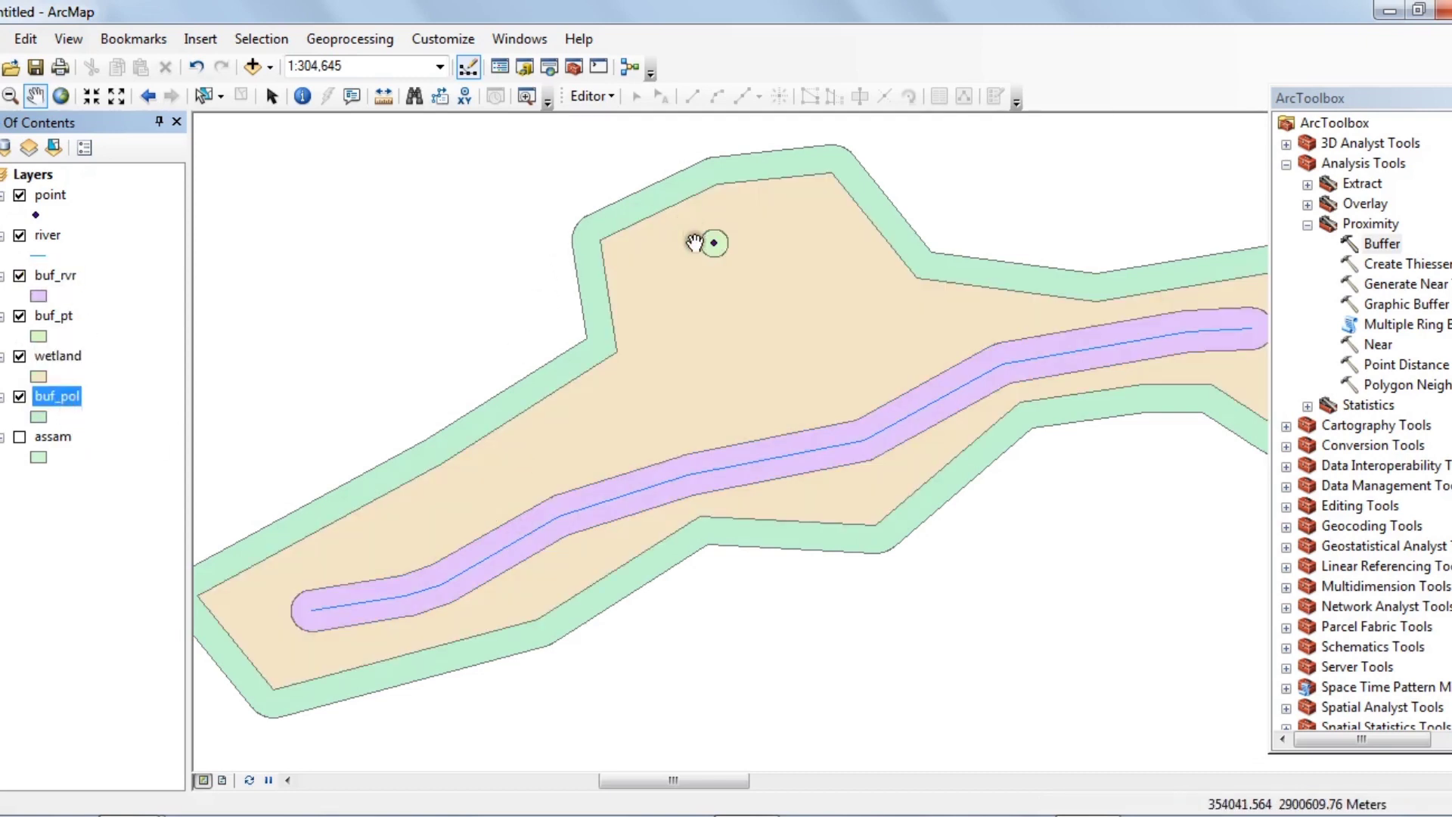
scroll(593, 222, "down", 4)
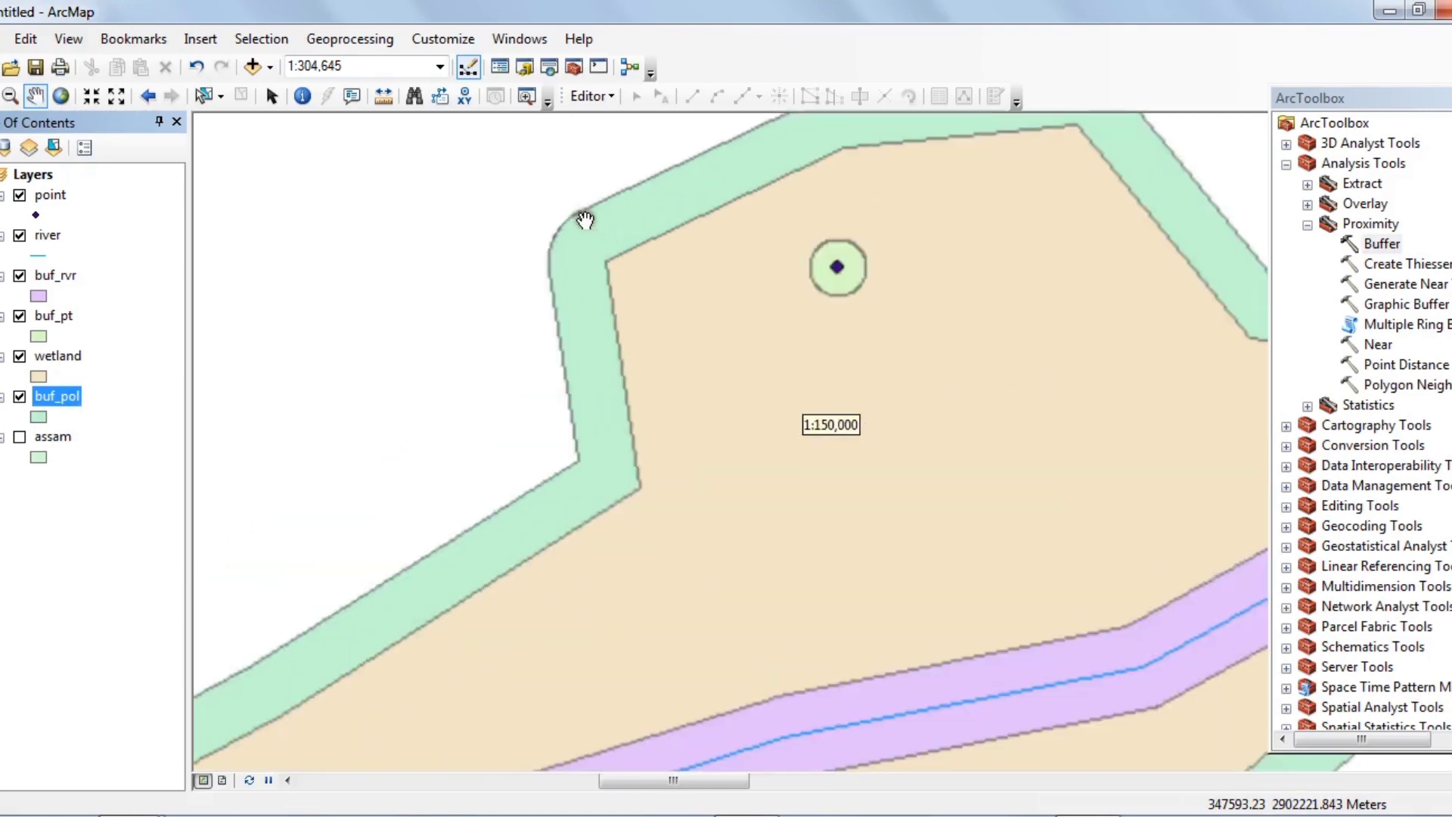
scroll(605, 211, "down", 2)
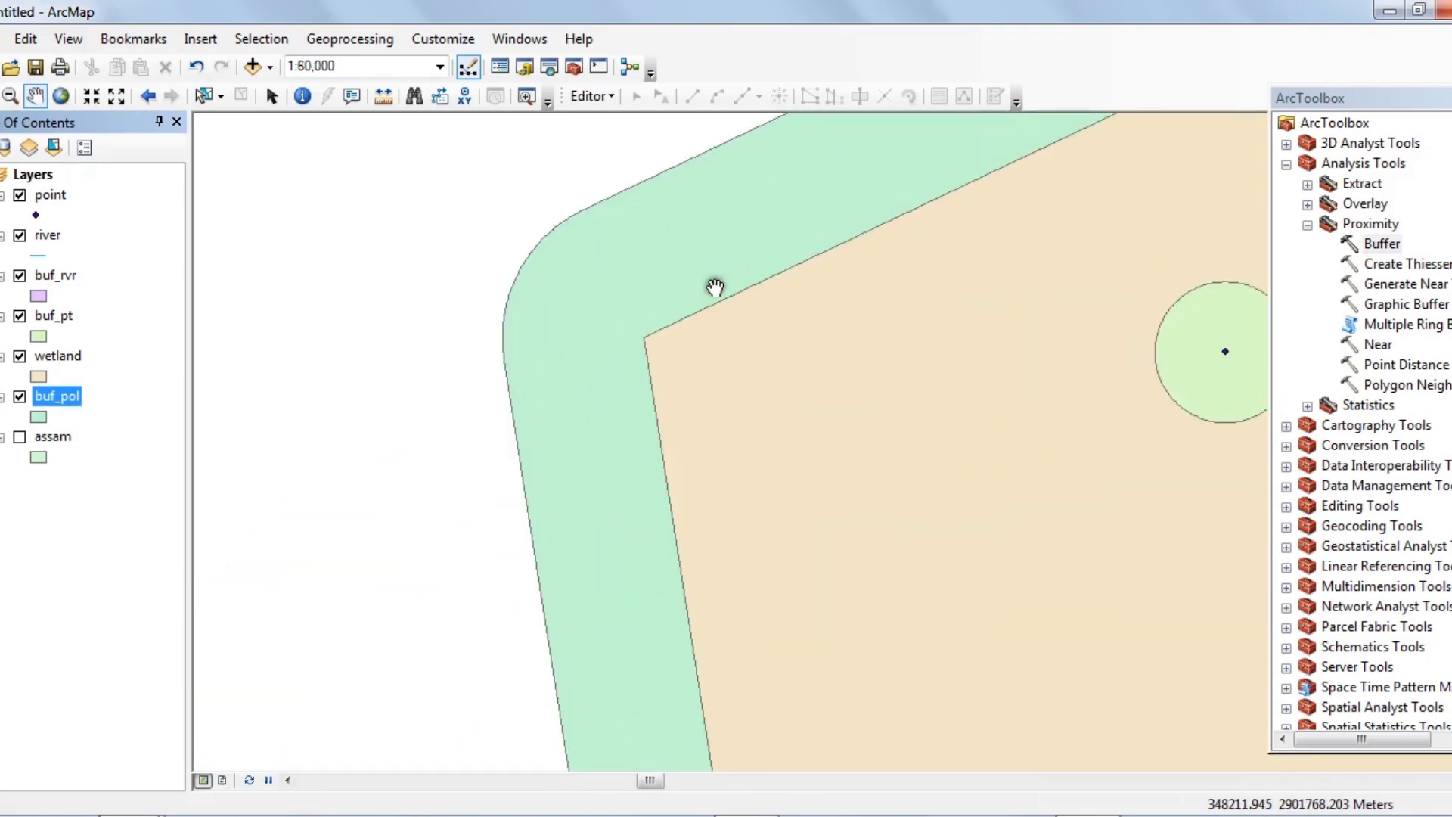
- Measure the wetland buffer's width near its northwest corner, from the outer buf_pol edge to the wetland edge
left_click(383, 95)
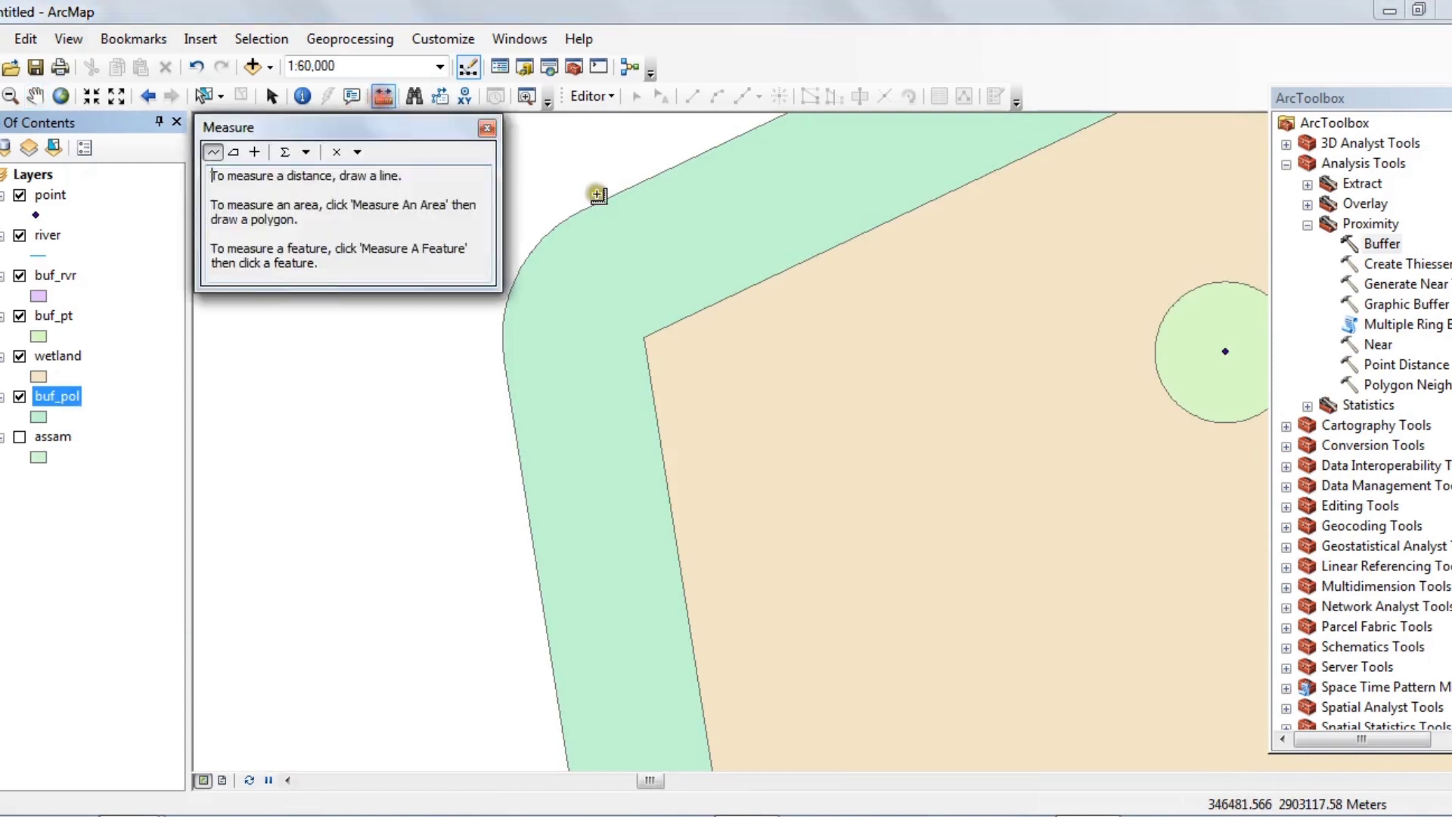
left_click_drag(611, 195, 702, 308)
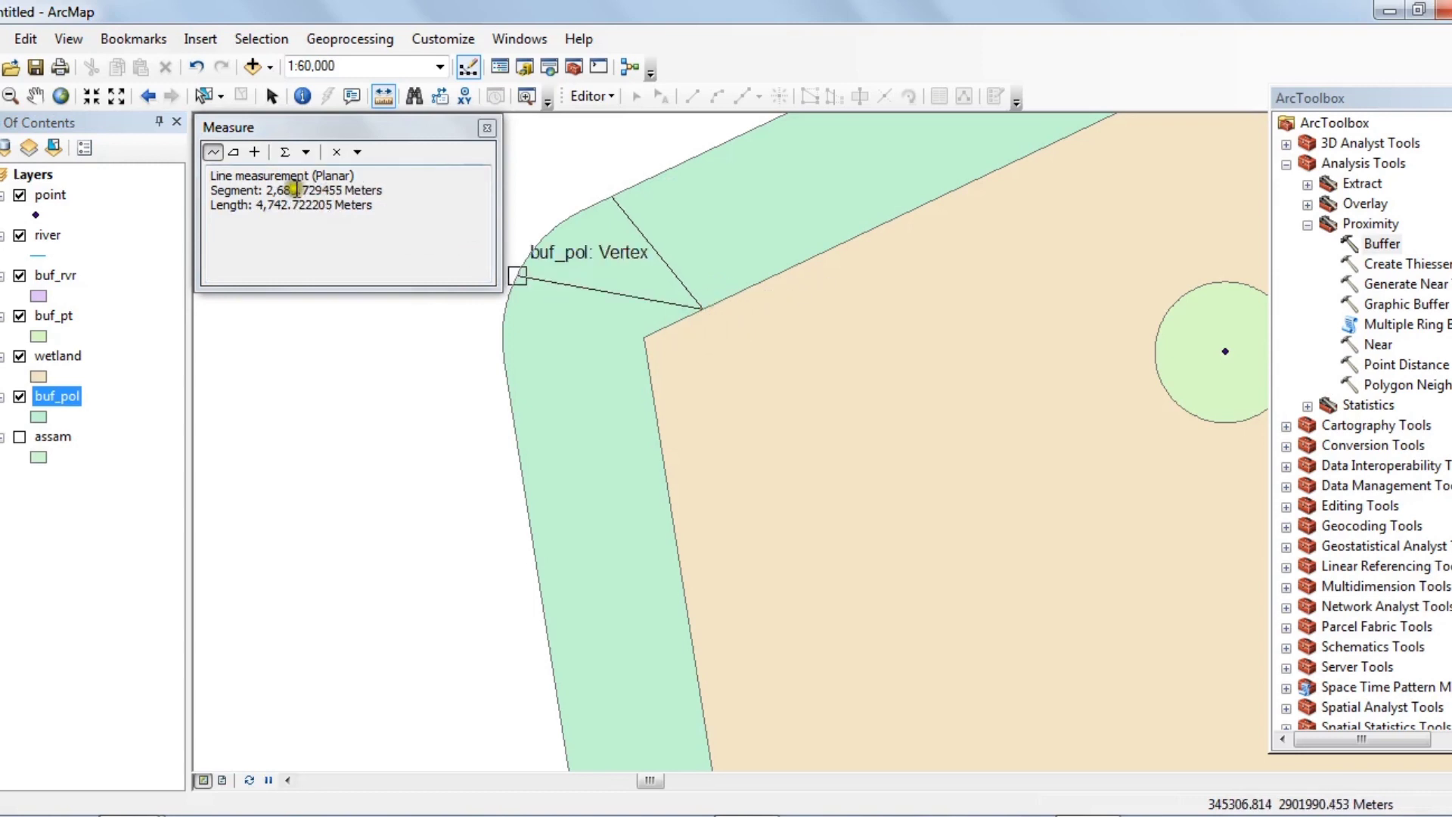
right_click(705, 310)
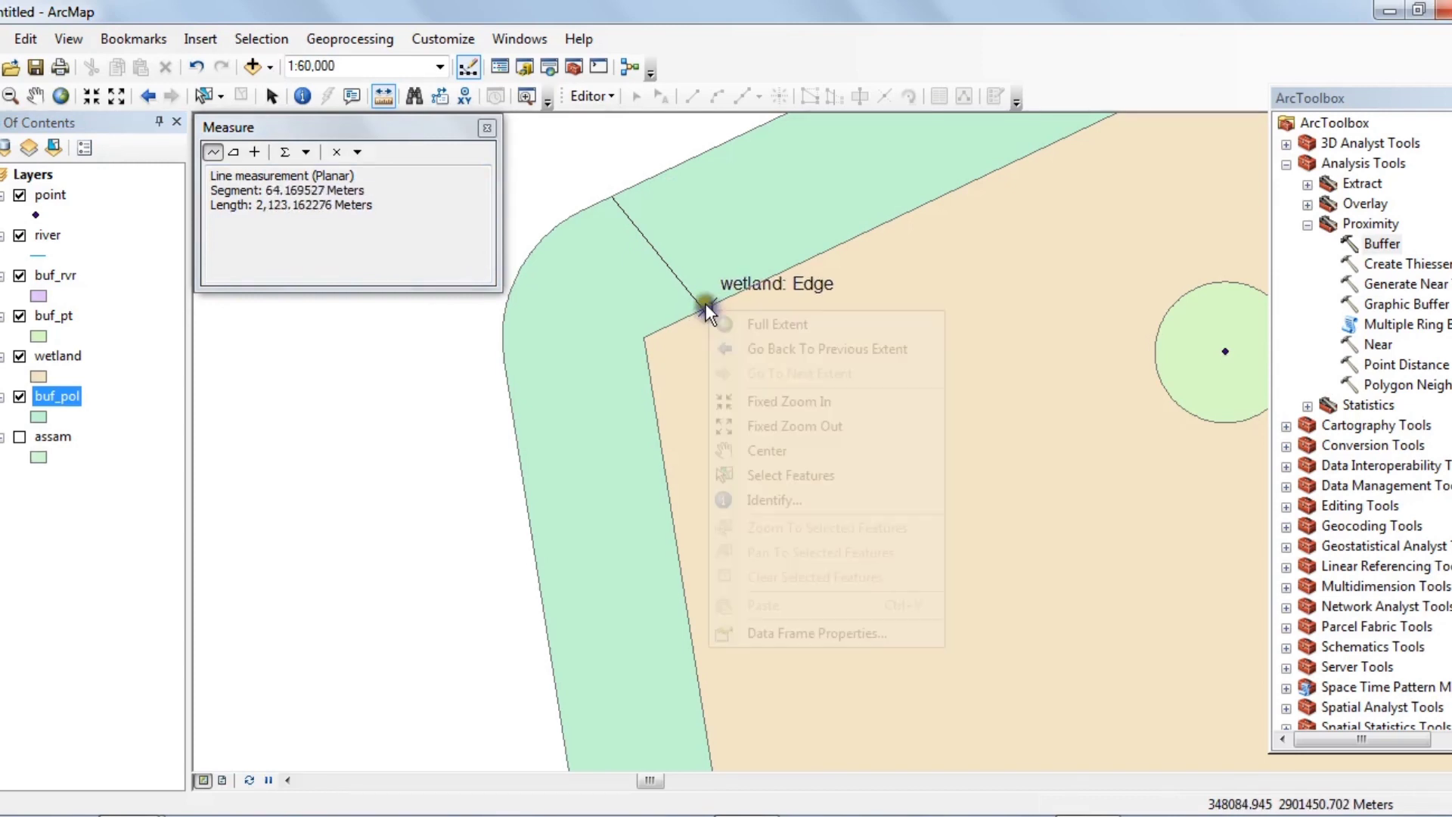
double_click(671, 257)
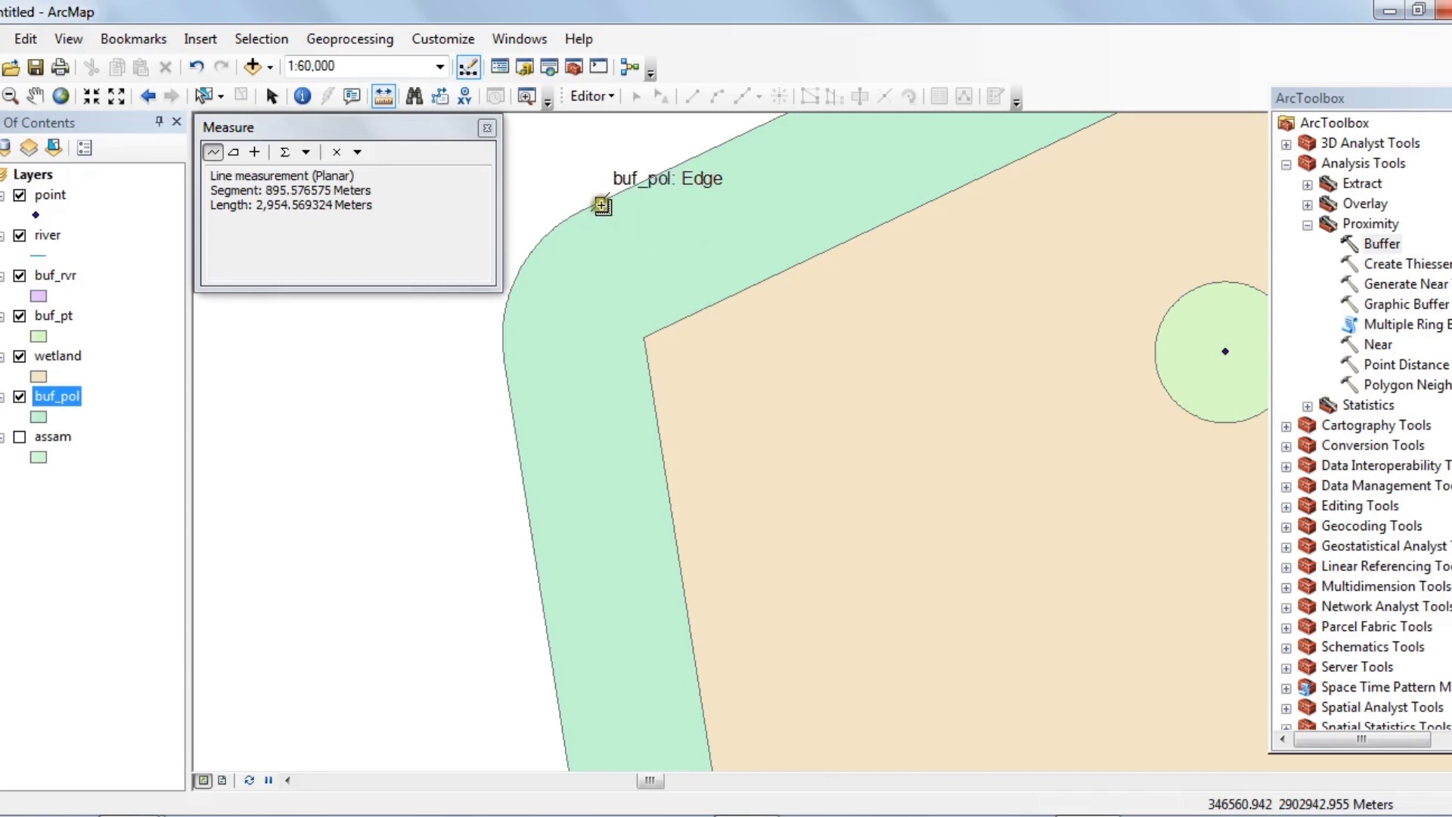
left_click(603, 205)
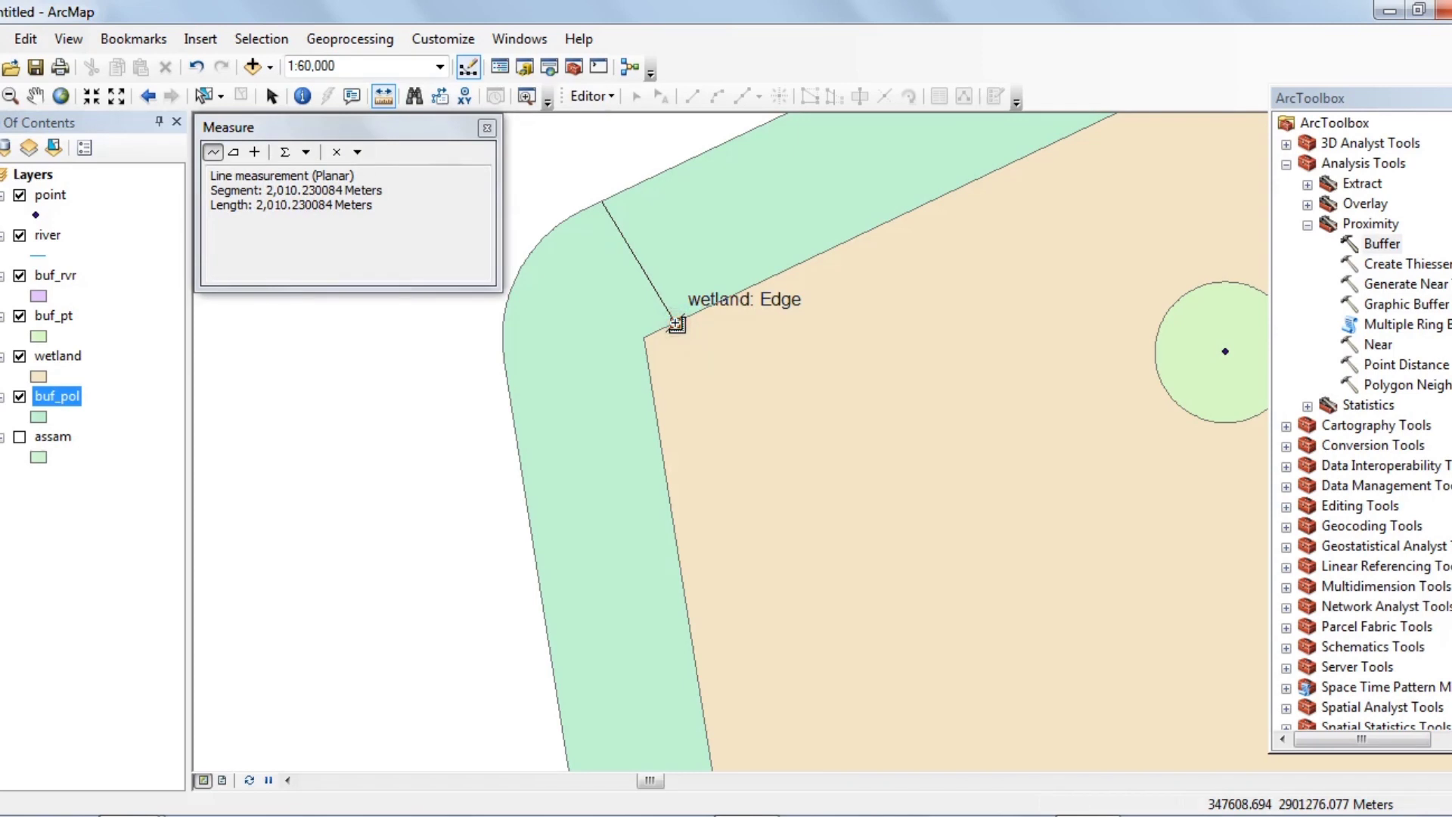
- Finish the buffer width measurement and zoom the map to the extent of the buf_pol layer
double_click(677, 324)
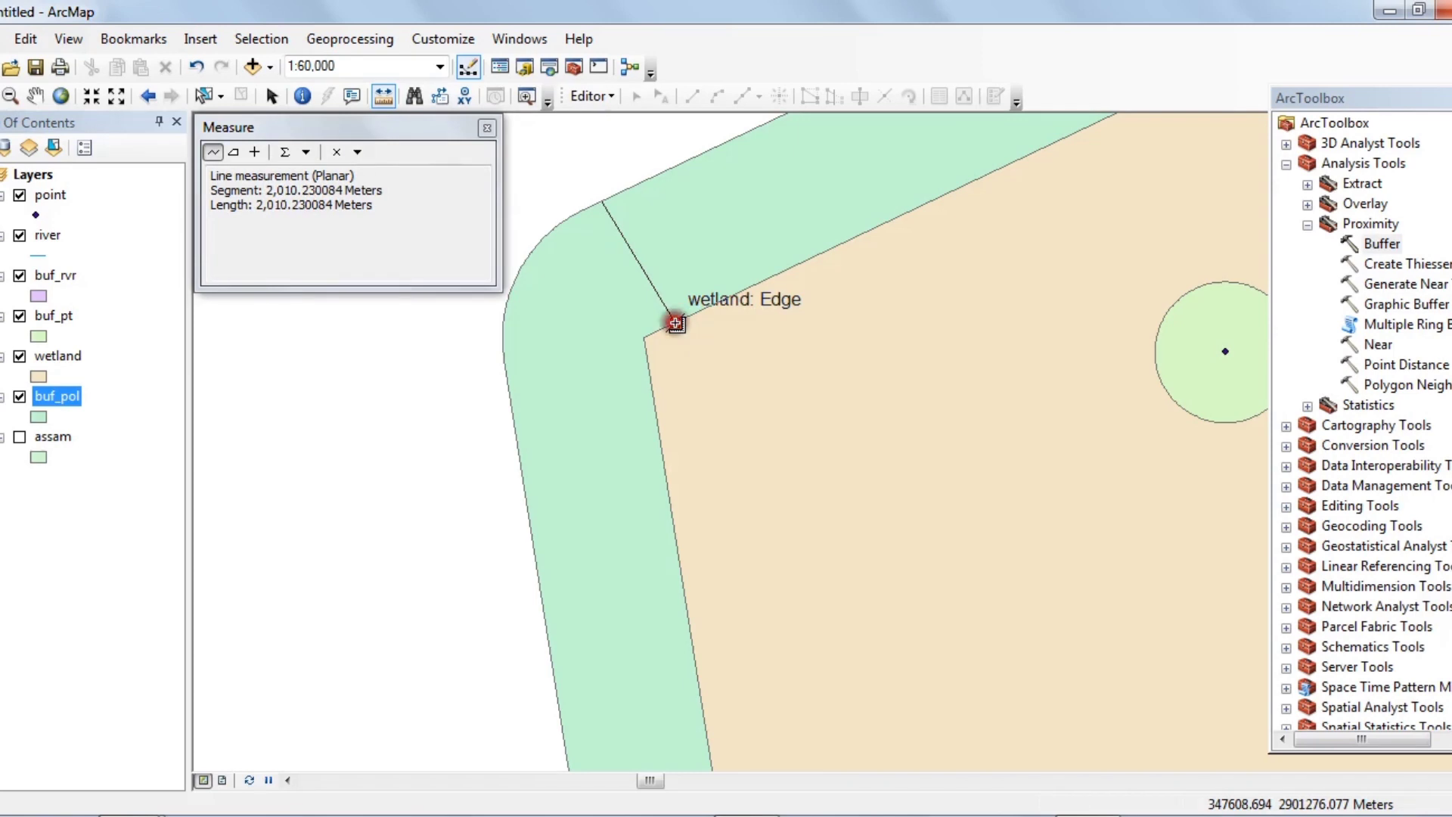
left_click(485, 128)
right_click(66, 395)
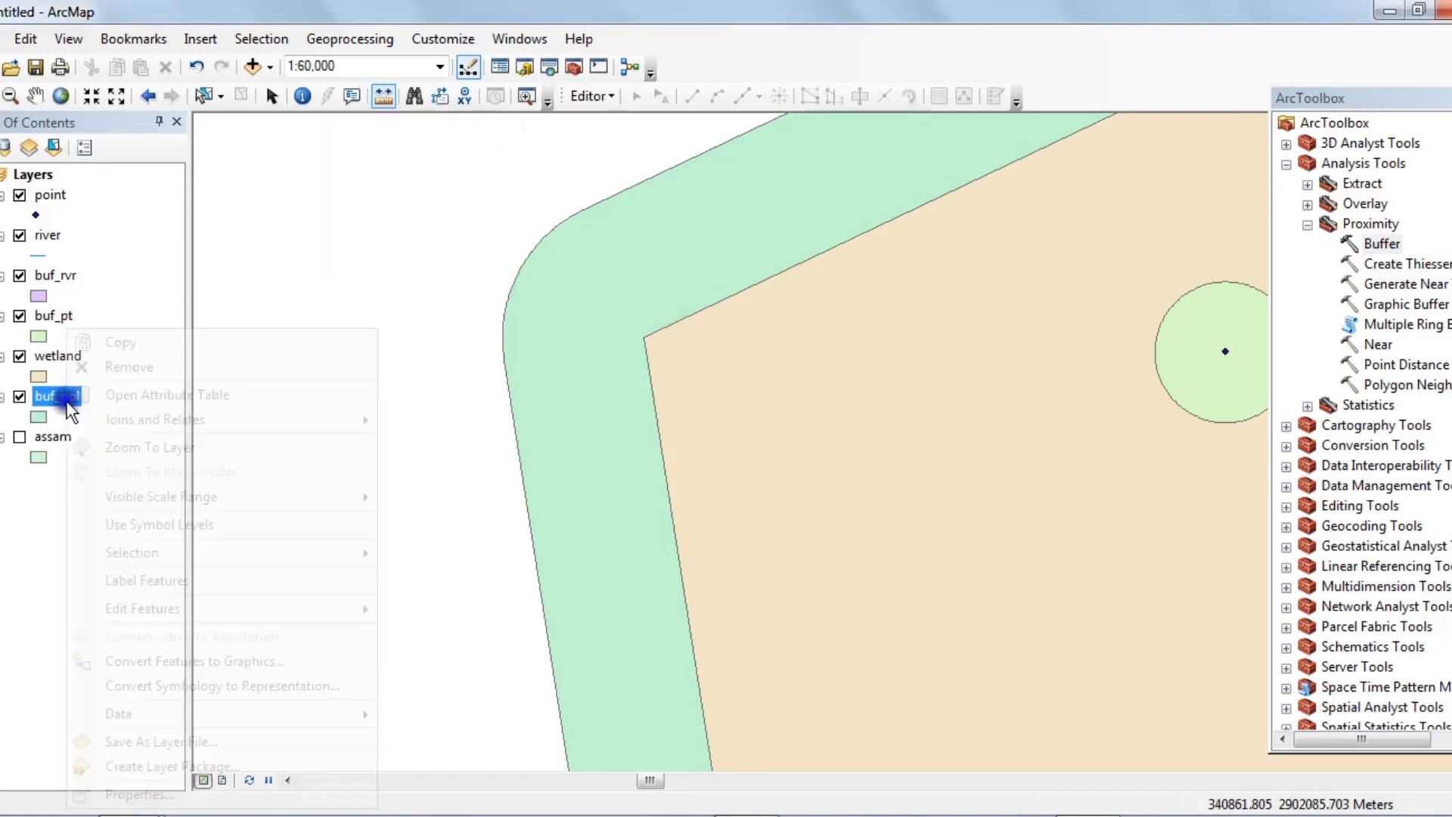
left_click(198, 457)
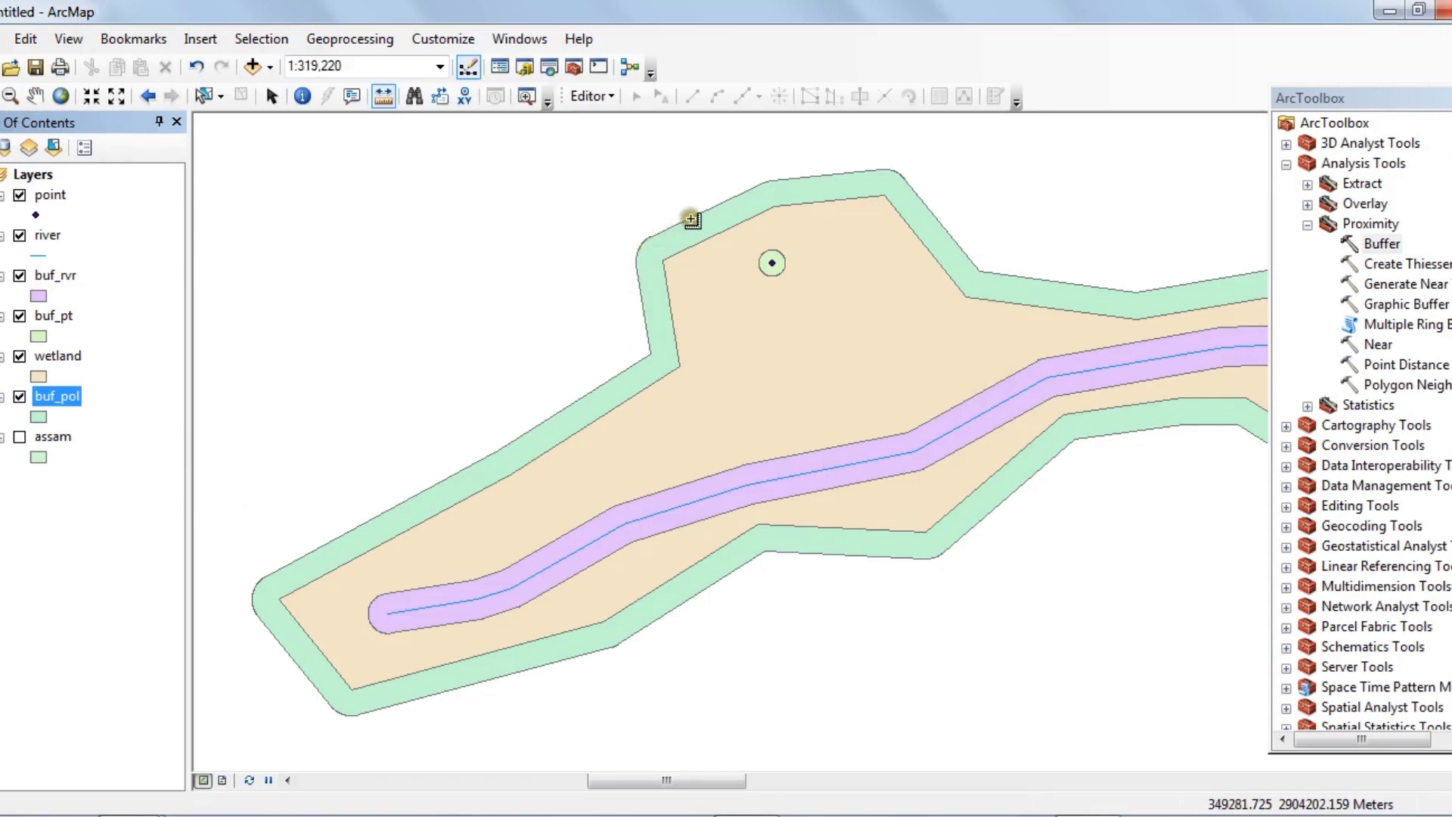
left_click(822, 152)
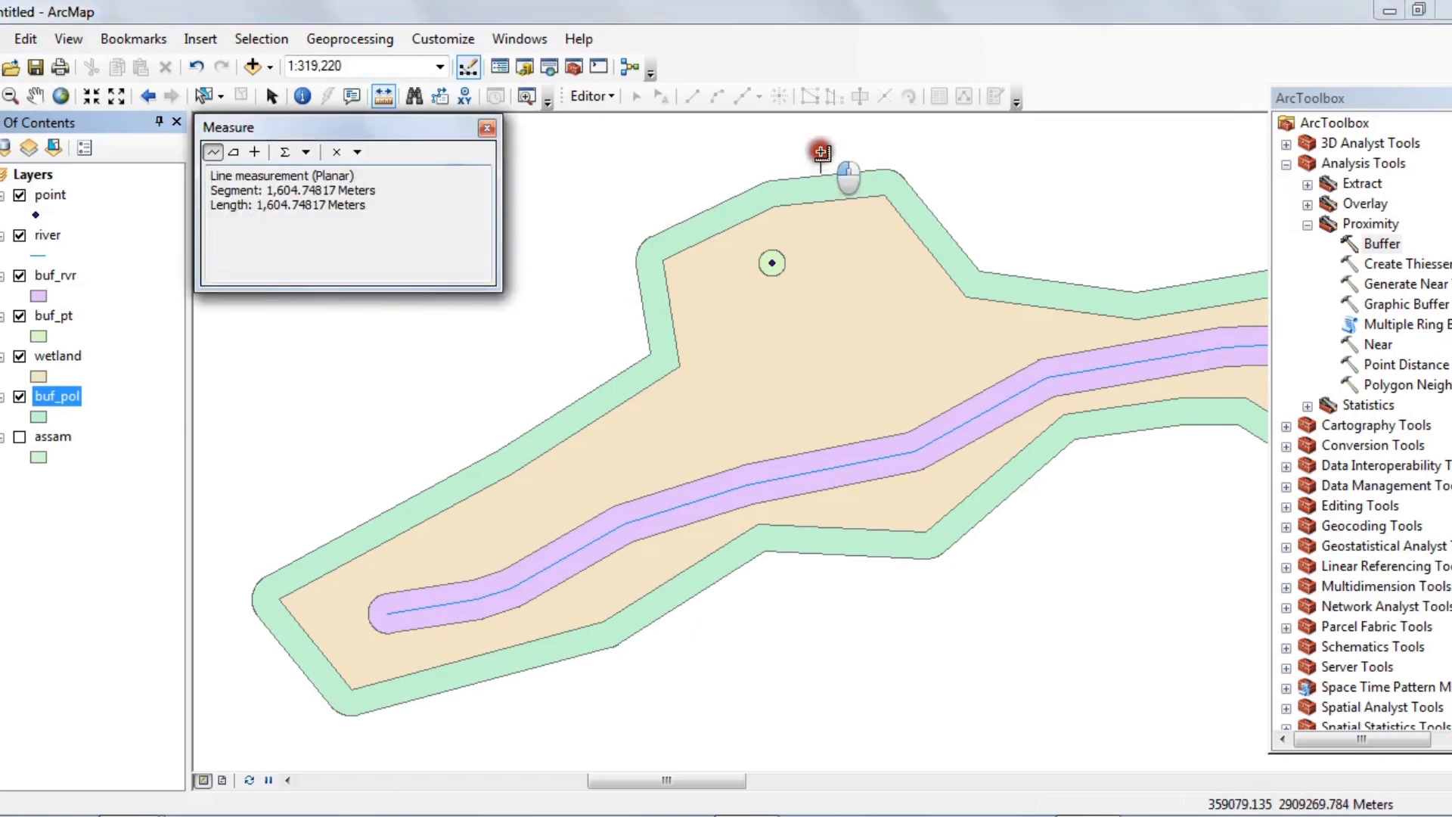
left_click(816, 143)
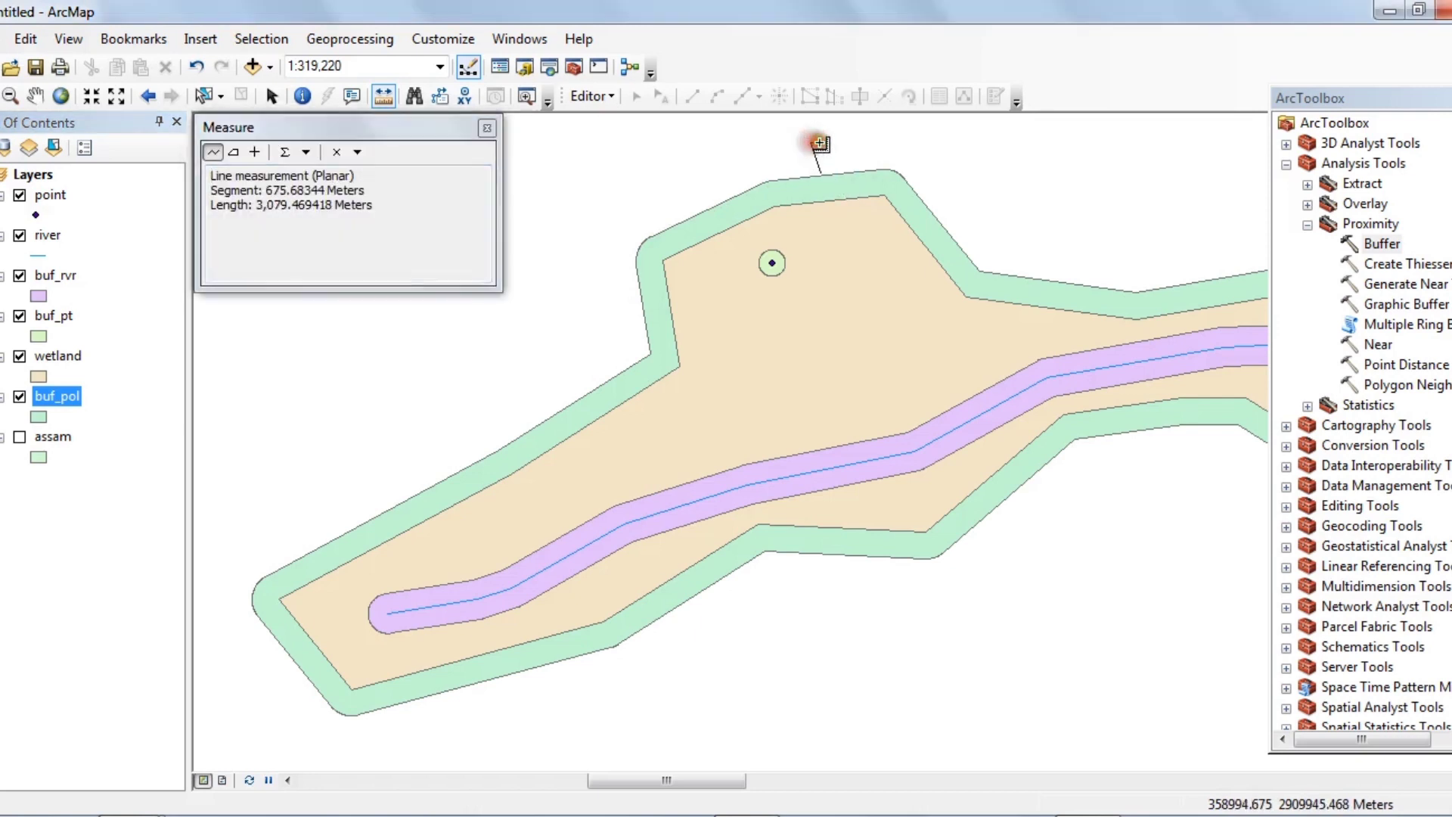
left_click(817, 144)
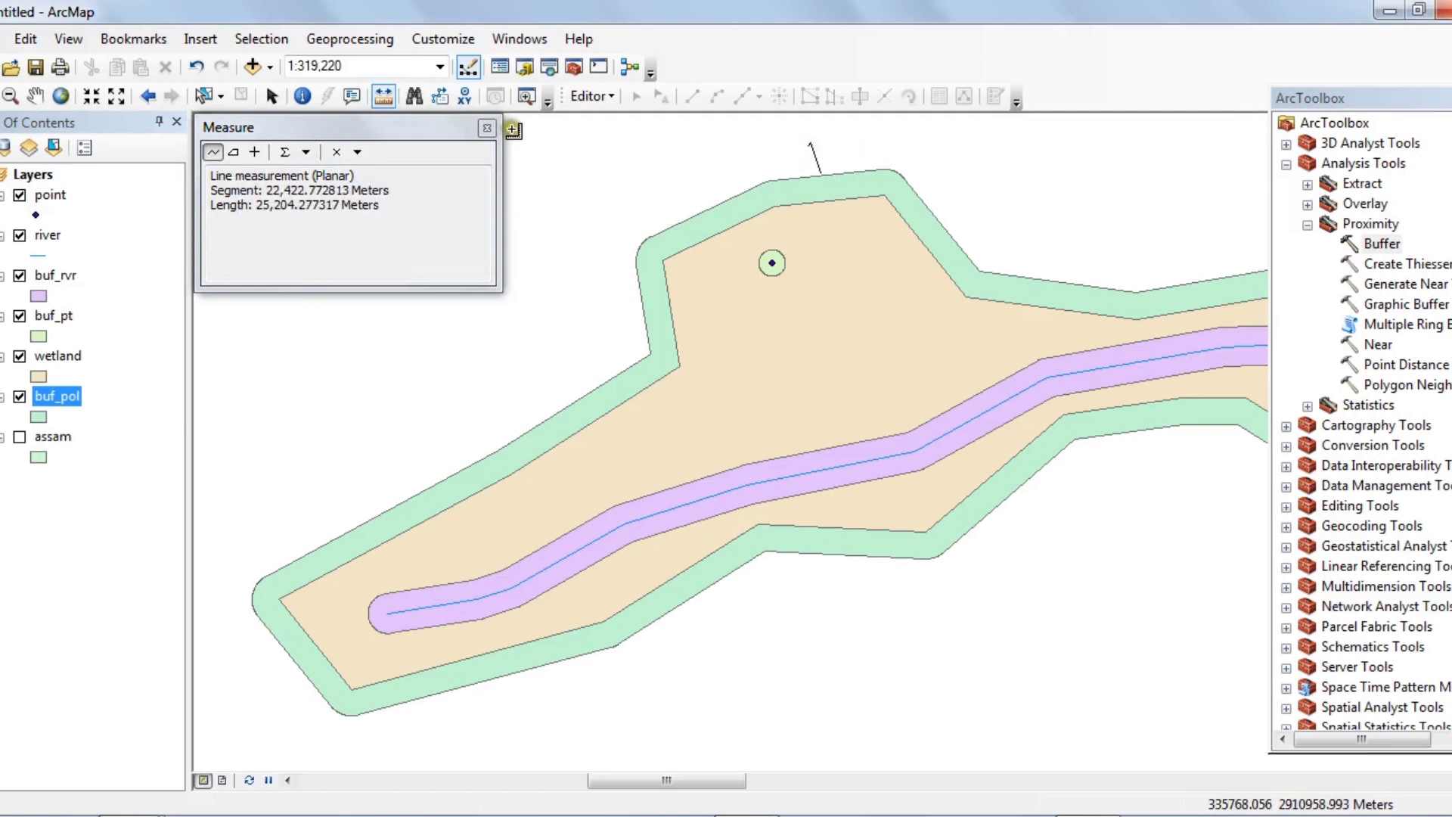
left_click(487, 127)
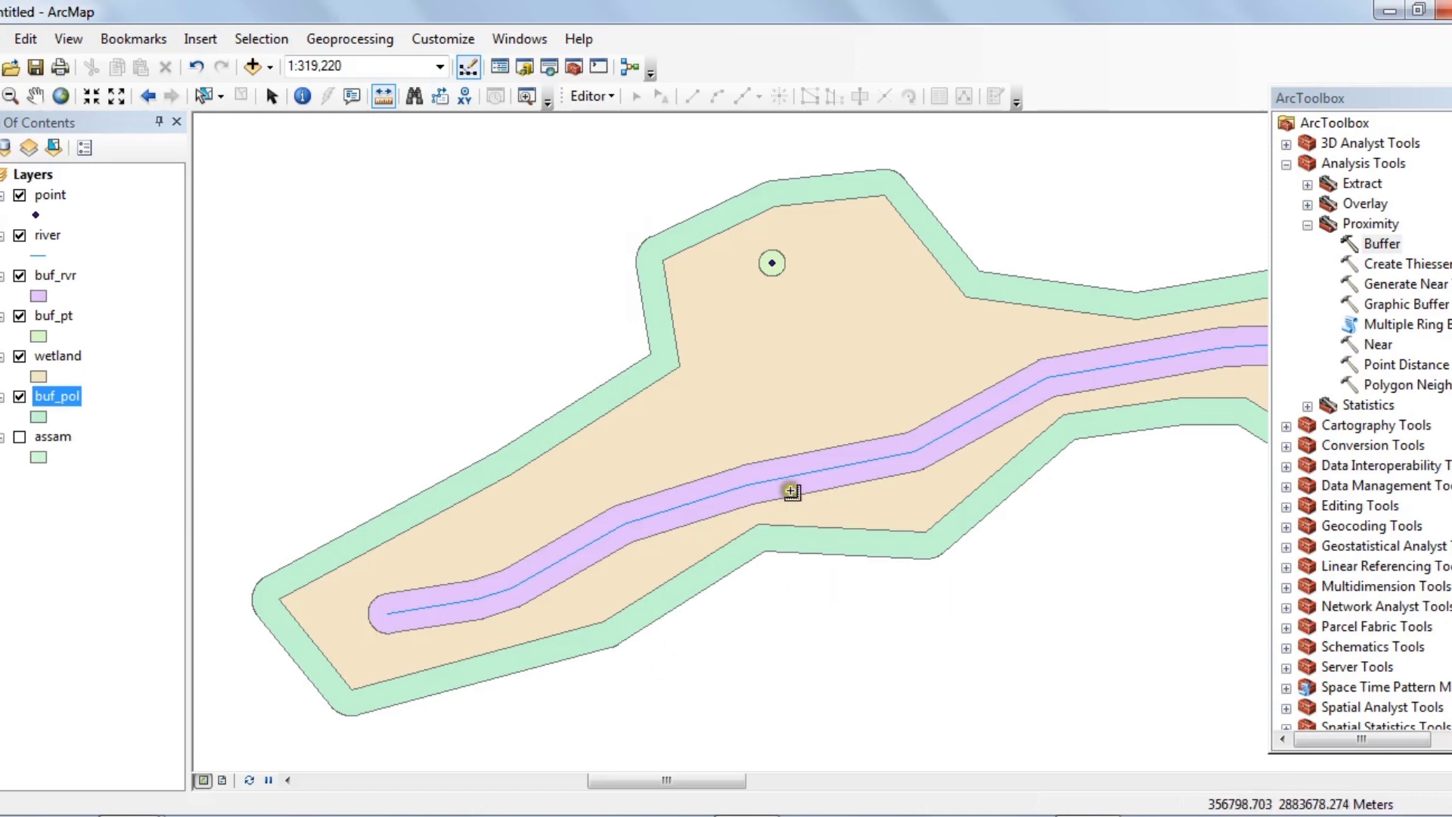
- Start another buffer with the buf_pol layer as input and a linear distance of 1 kilometer
double_click(1382, 244)
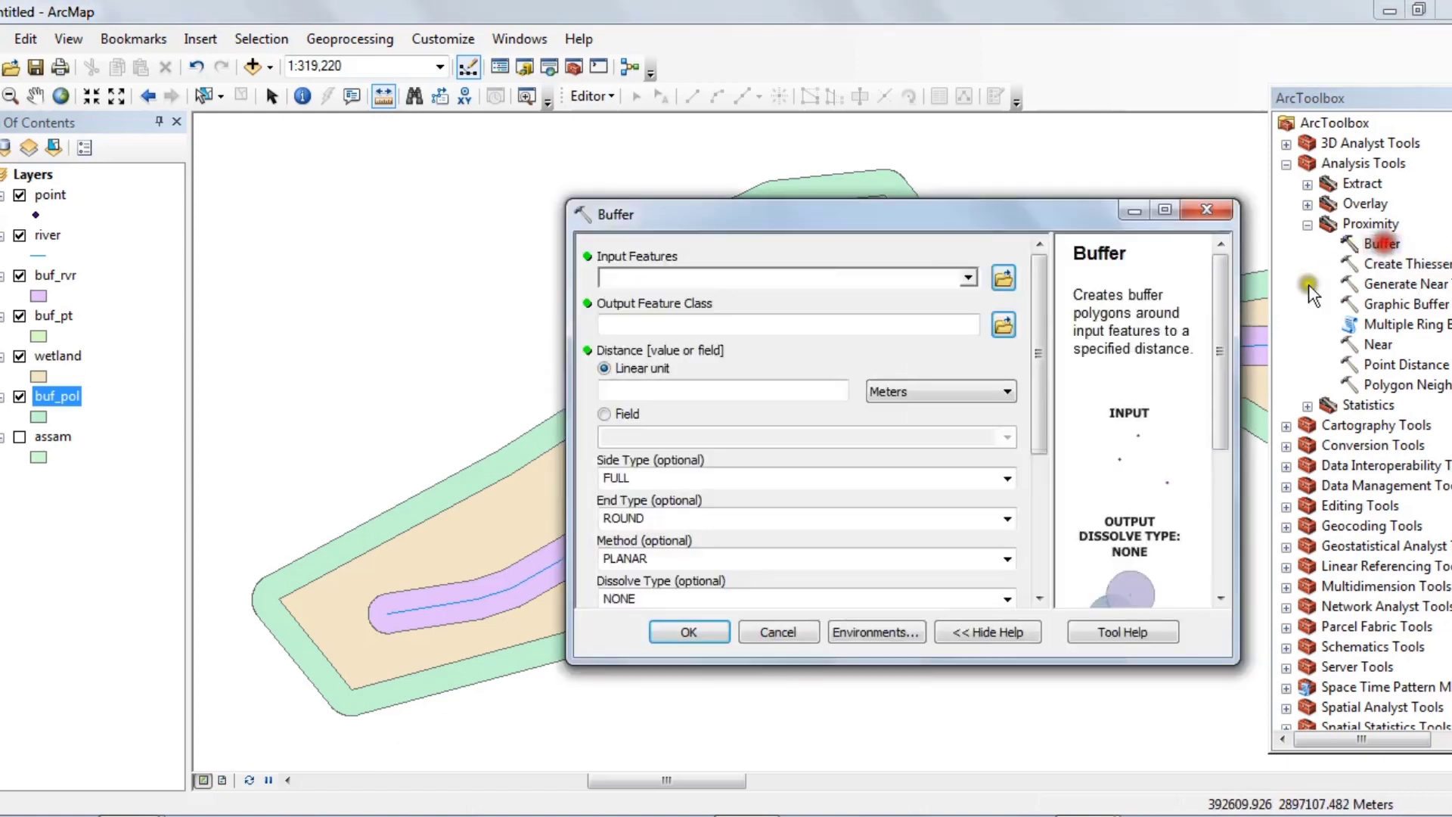
left_click(969, 277)
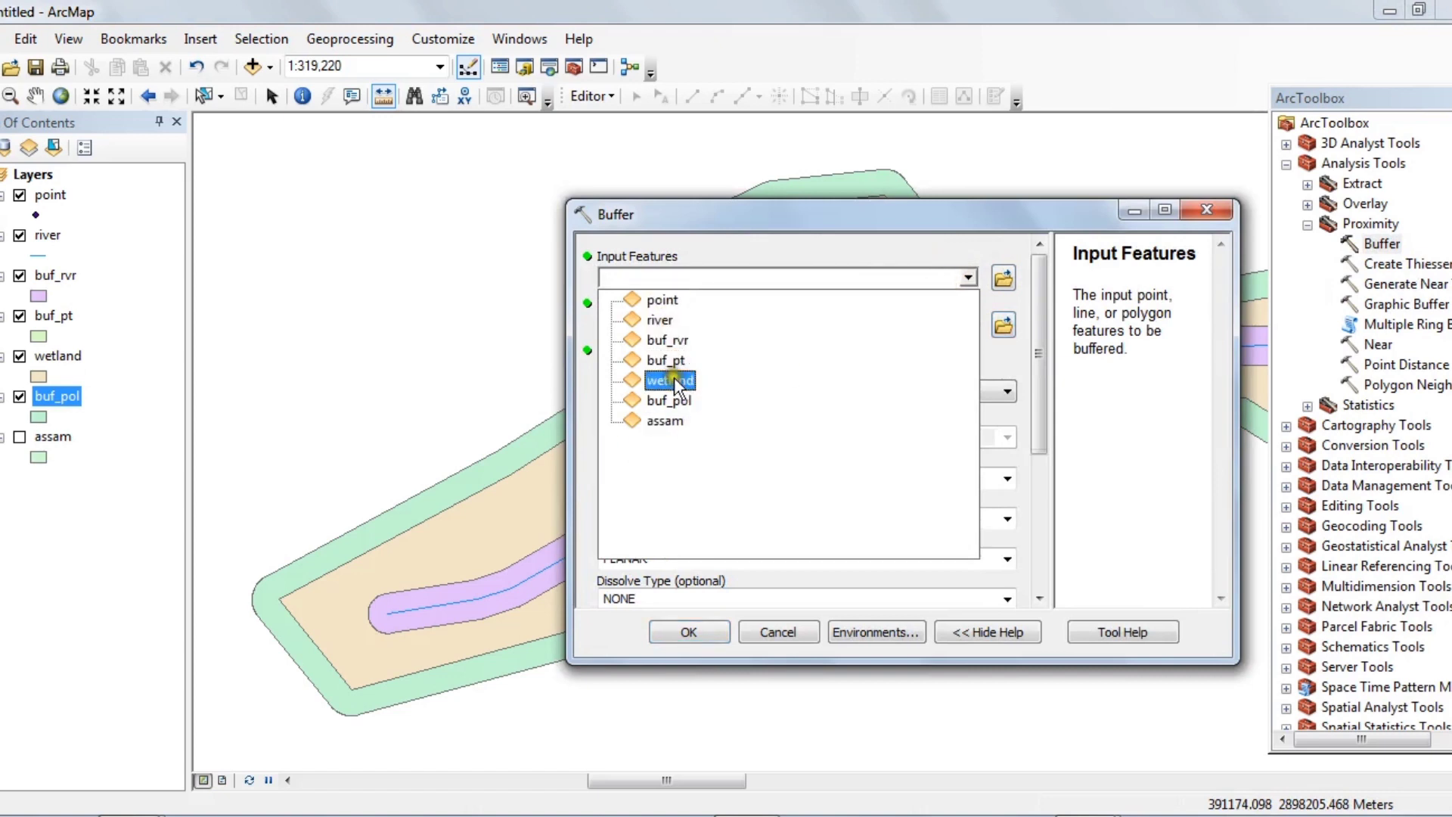
left_click(683, 401)
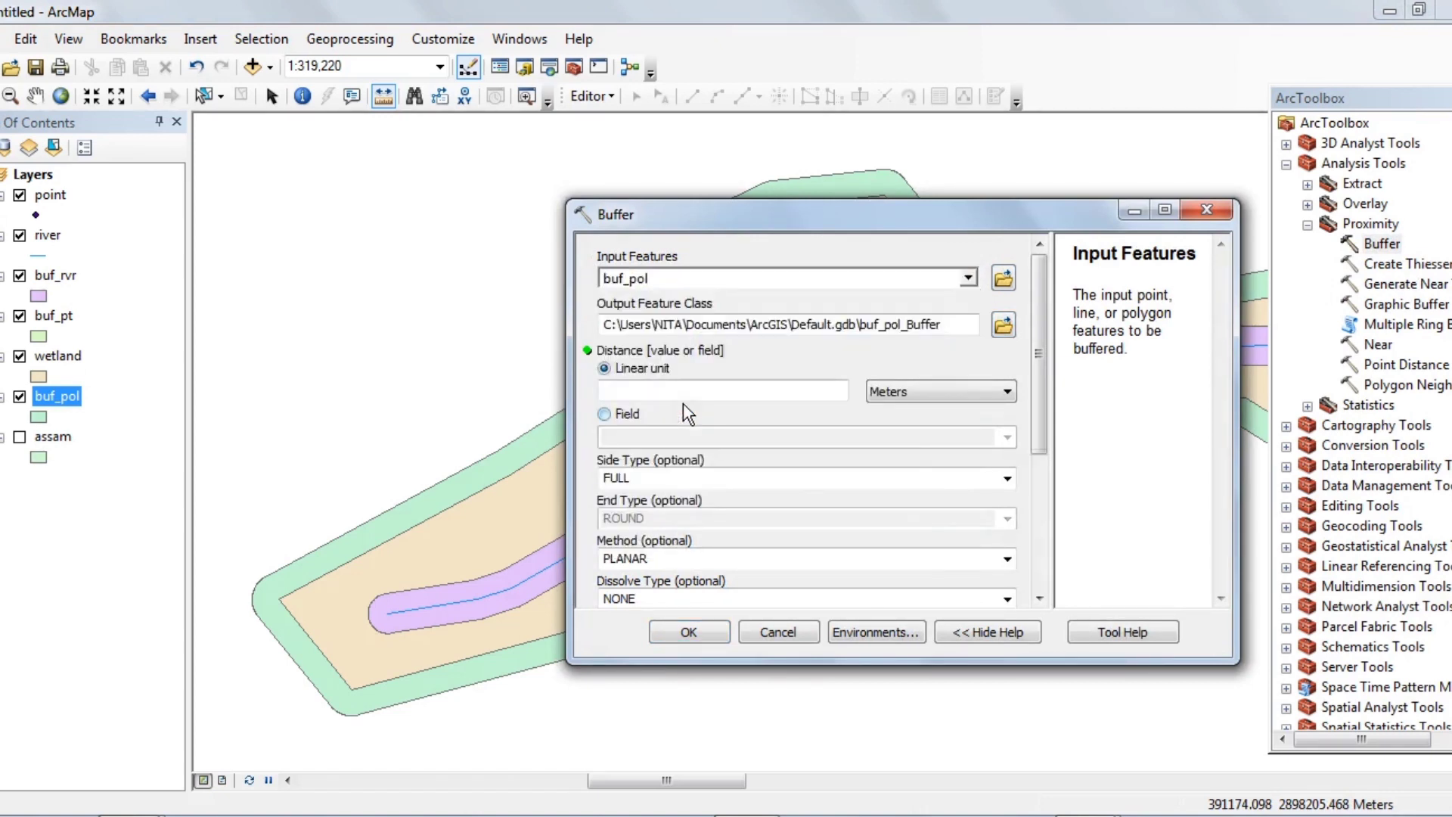
left_click(799, 390)
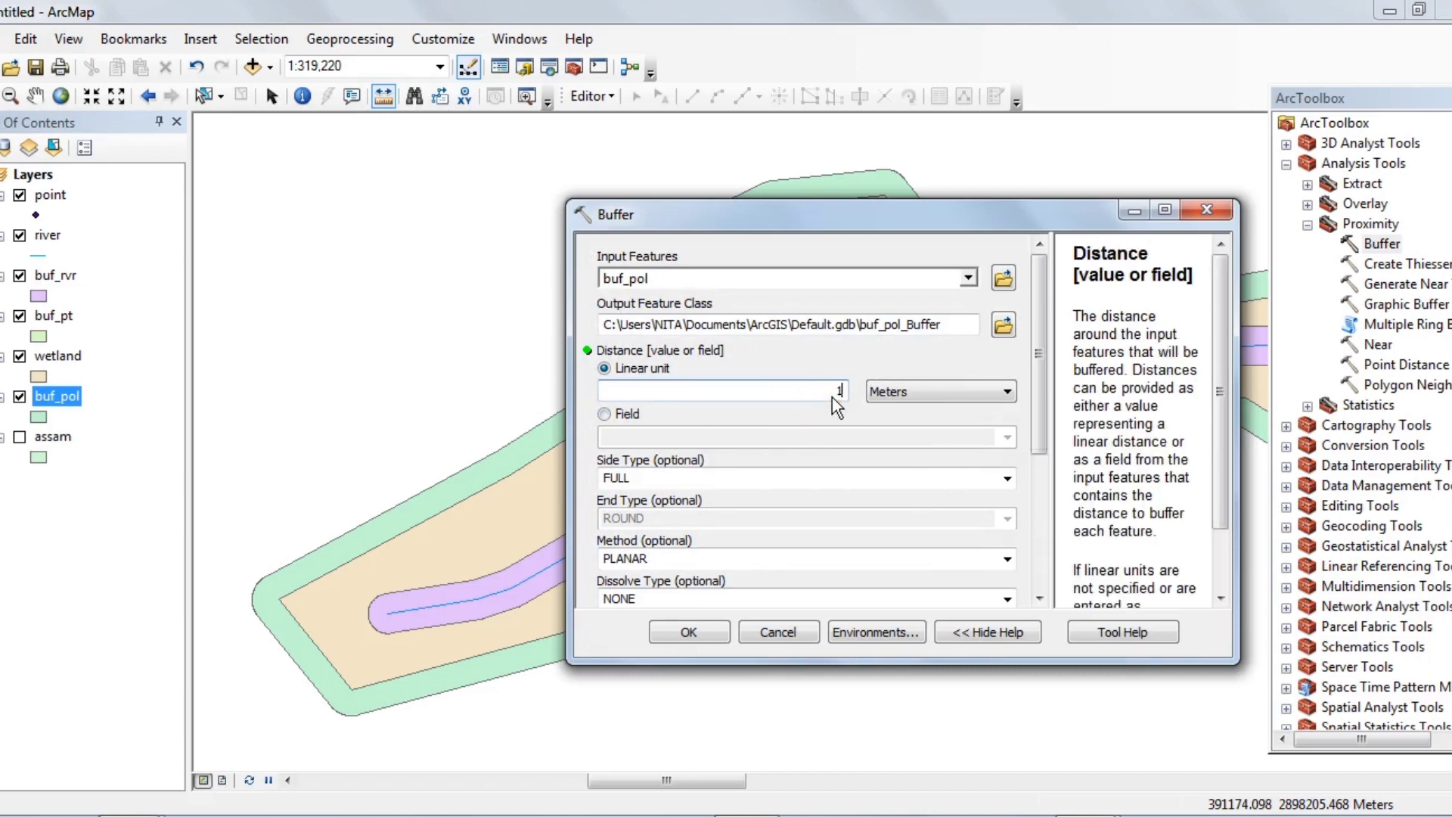
type("500")
left_click(1006, 391)
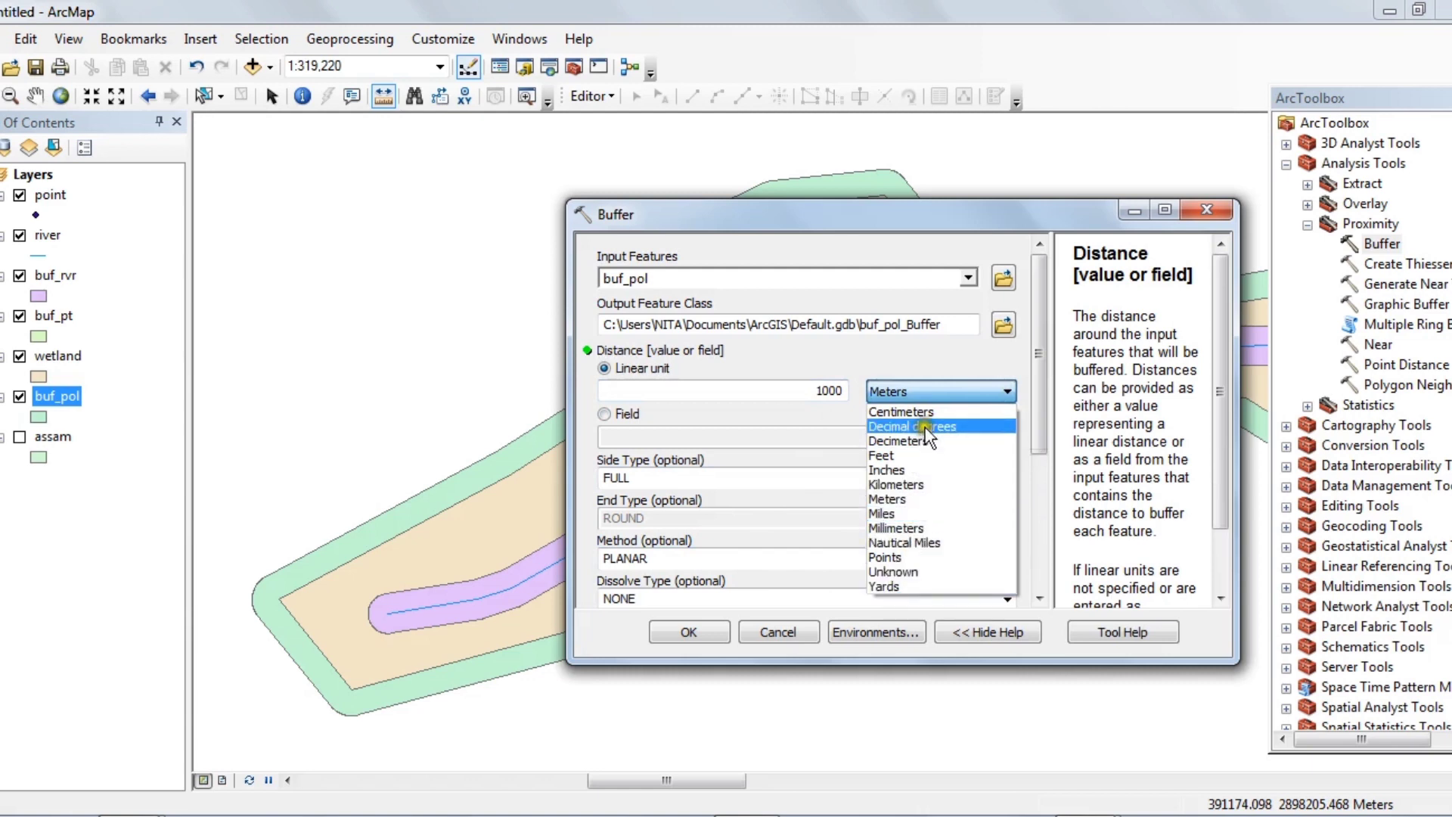
left_click(921, 481)
left_click_drag(846, 391, 775, 395)
type("1")
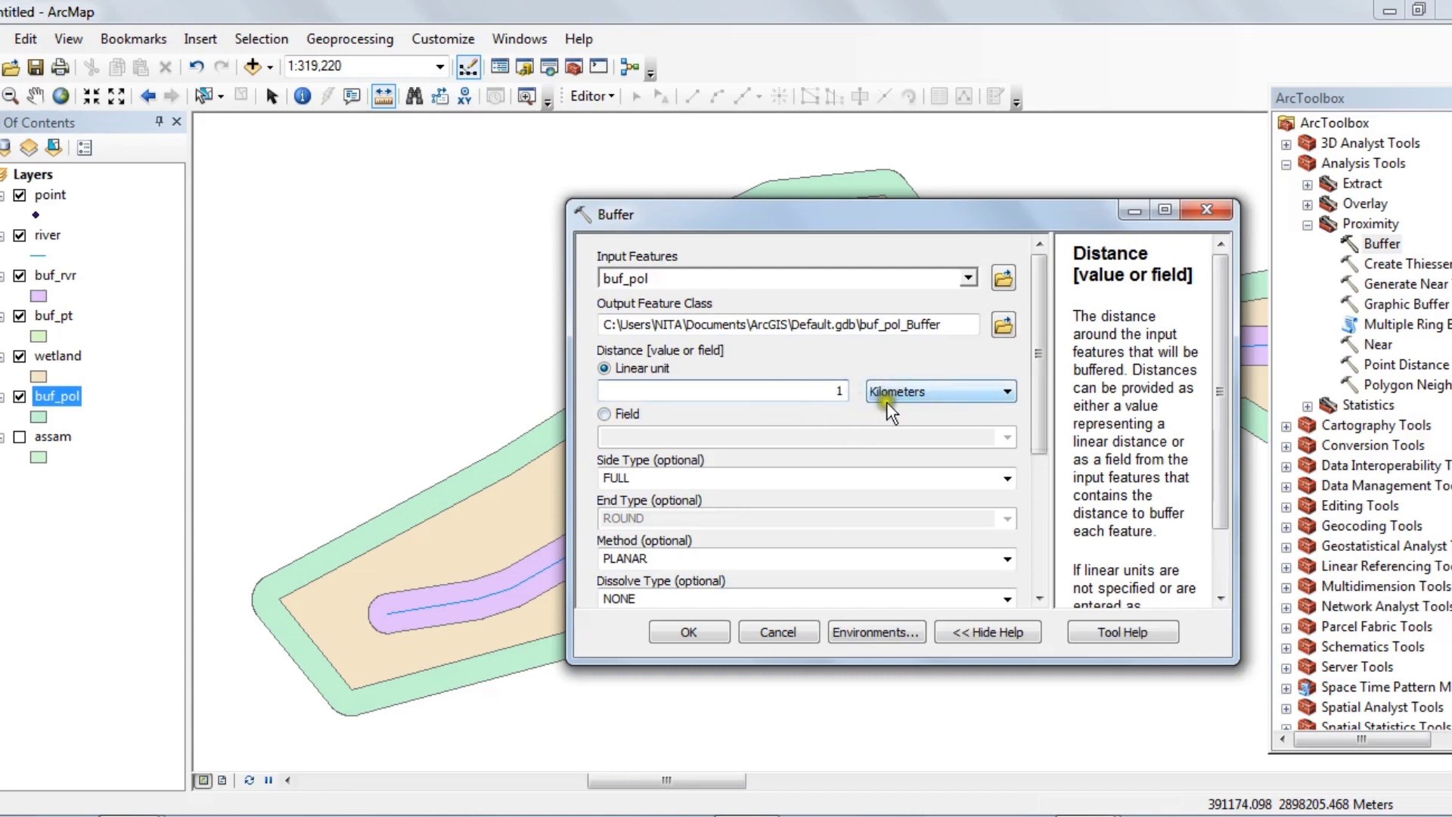
- Run the buffer with the default output name and move the buf_pol_Buffer layer directly below buf_pol
left_click_drag(1041, 397, 1038, 446)
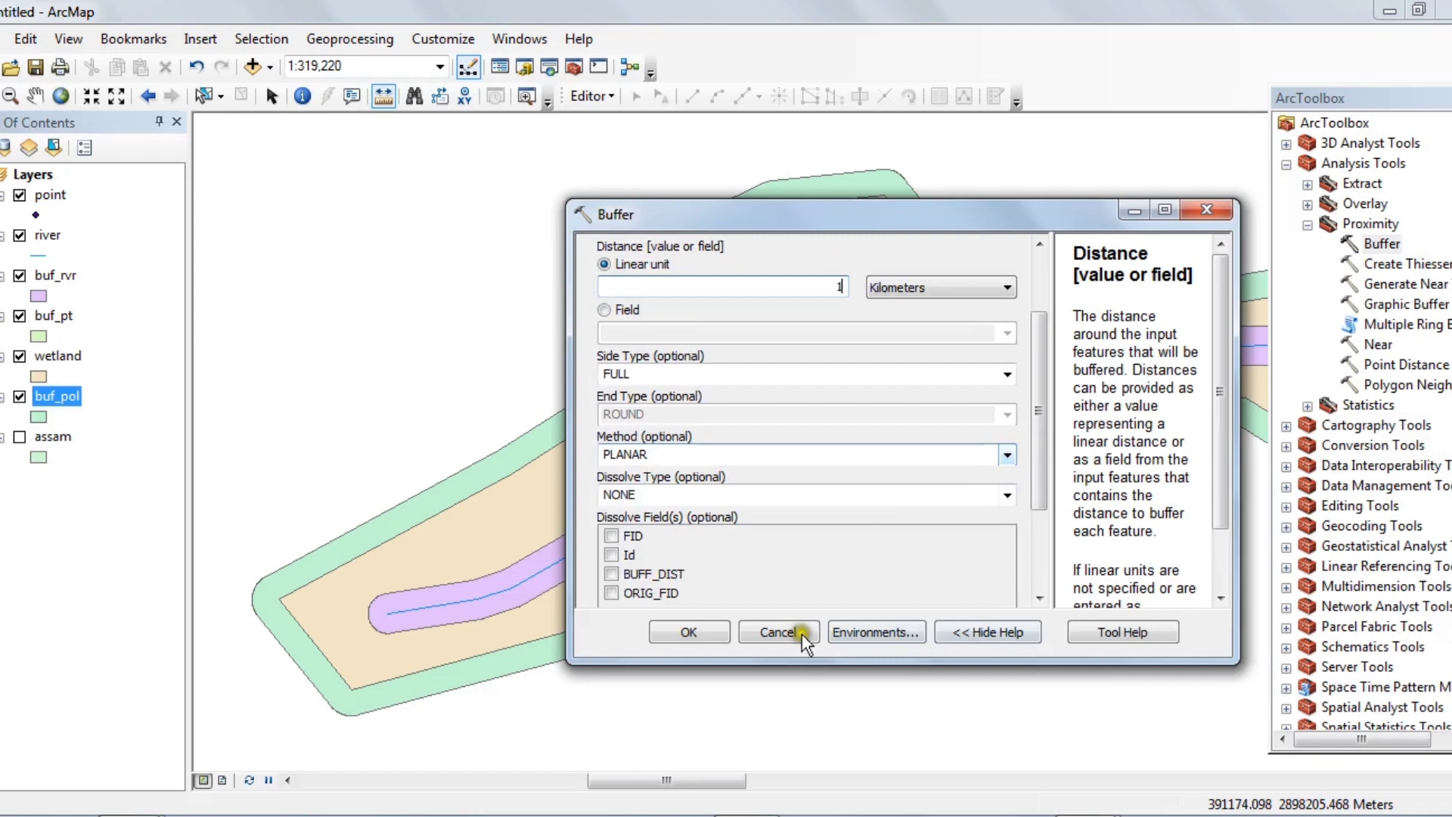
left_click(688, 631)
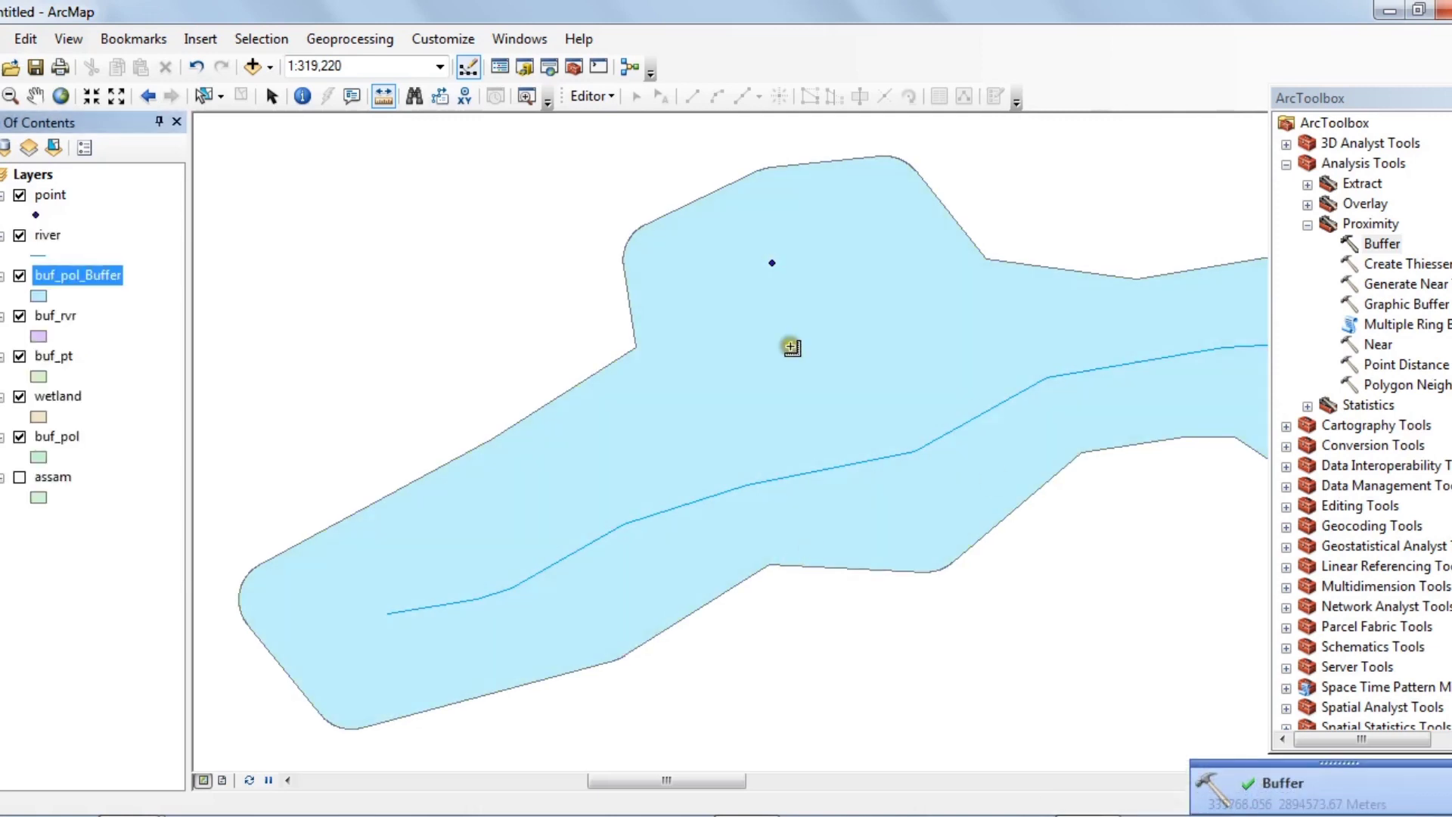
left_click_drag(56, 274, 60, 447)
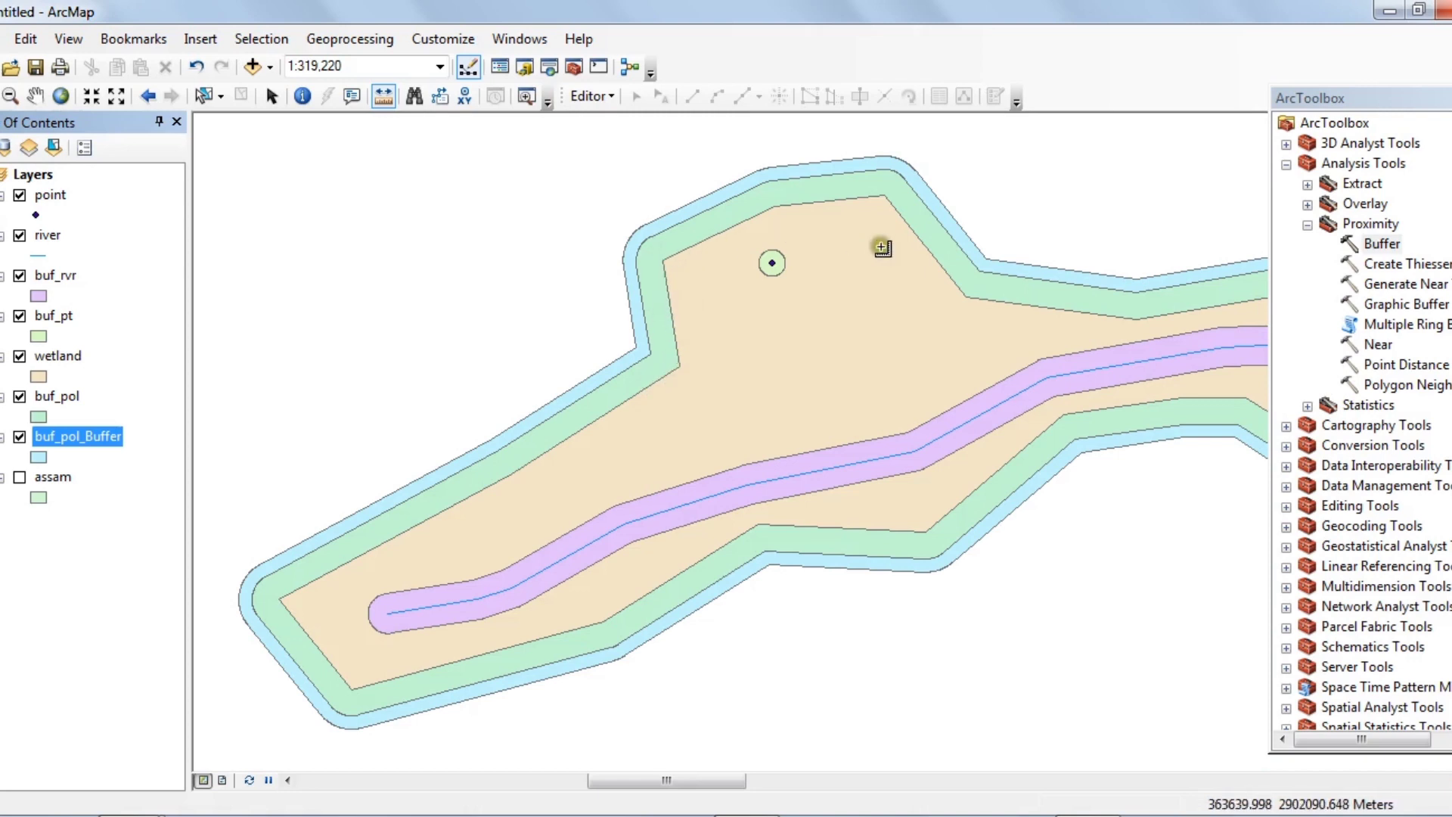
- Start a buffer with buf_pt as input and name its output buf_pt1 in the Buffer folder
left_click(272, 95)
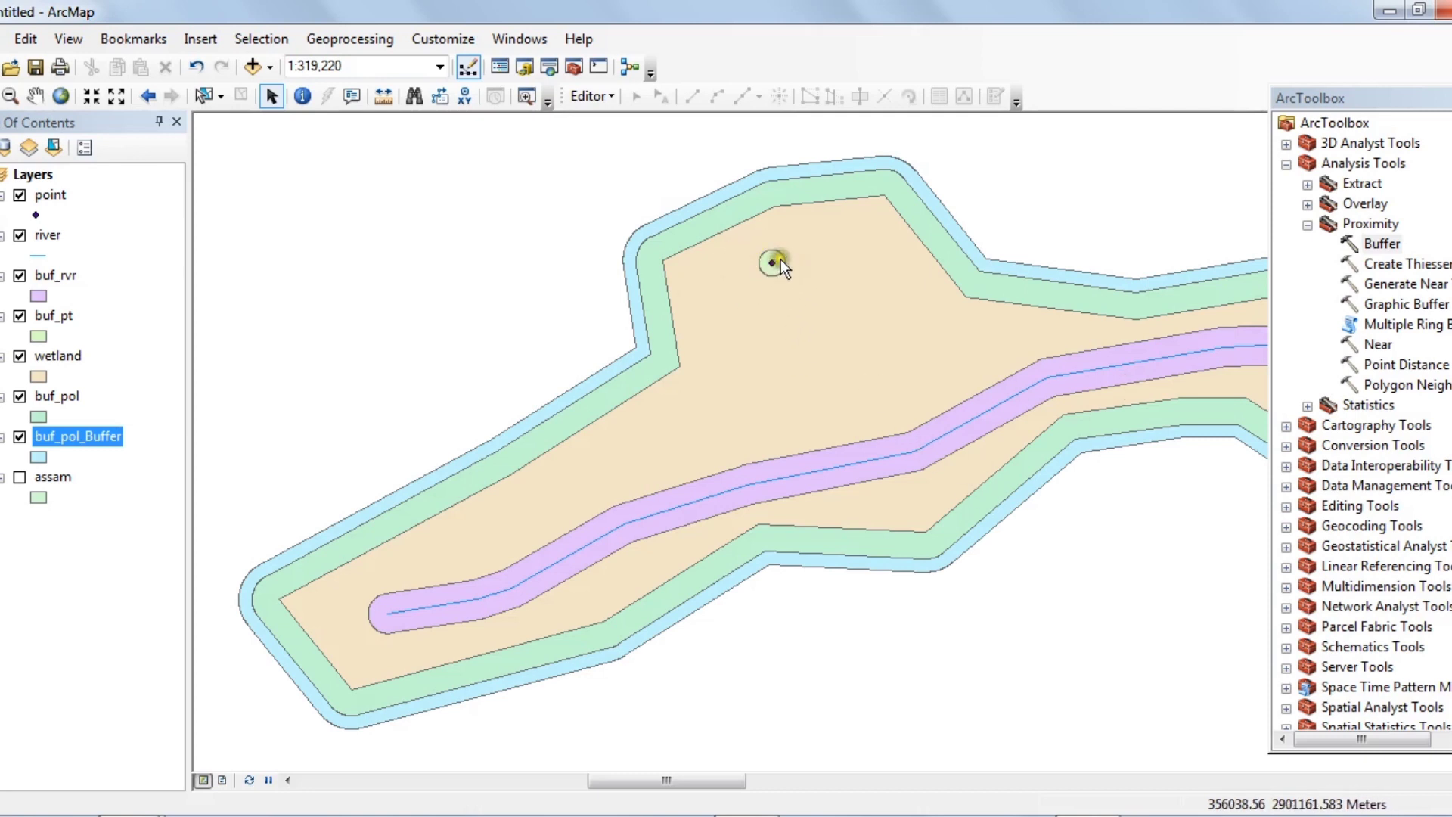
double_click(1382, 243)
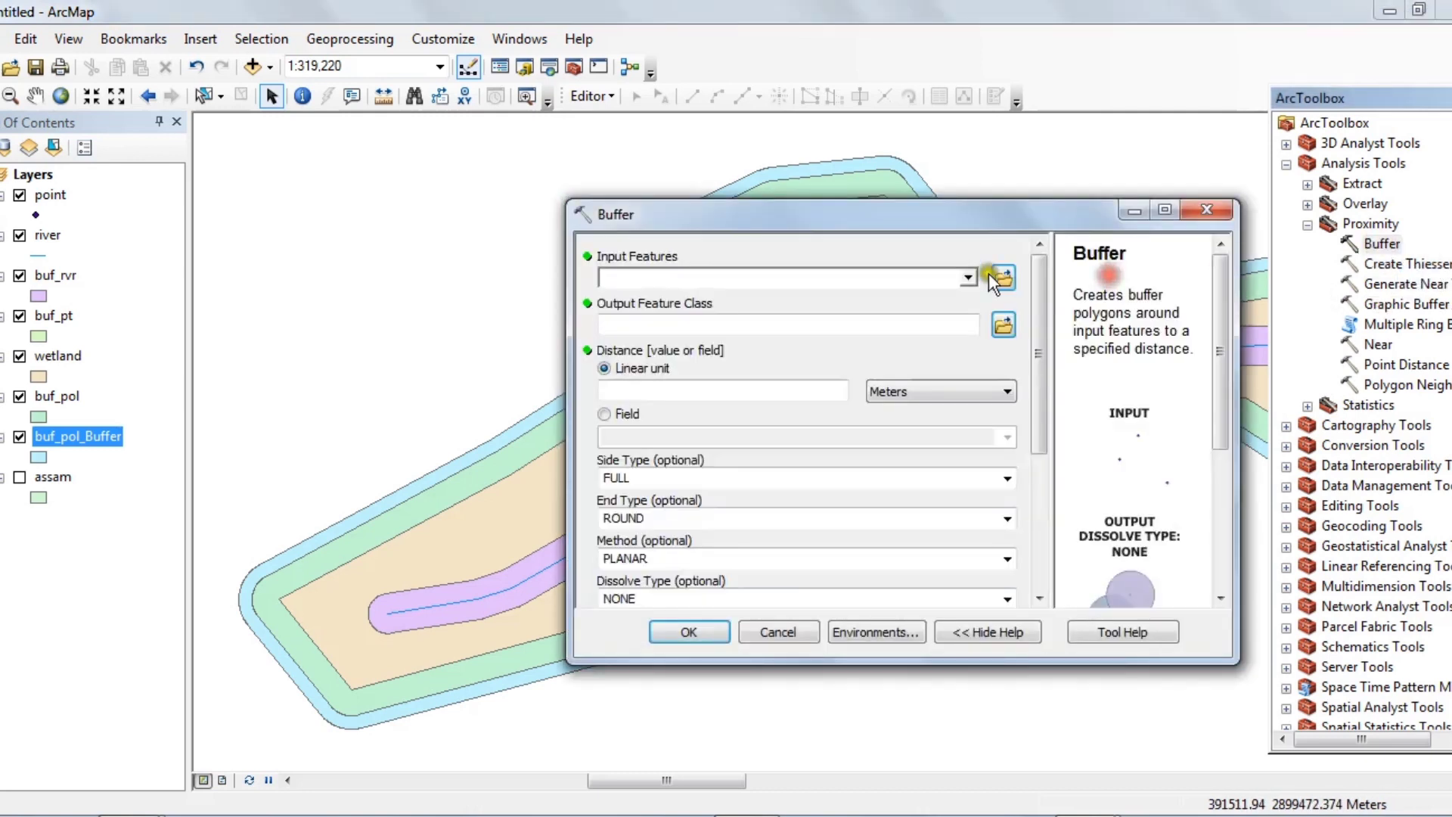
left_click(966, 276)
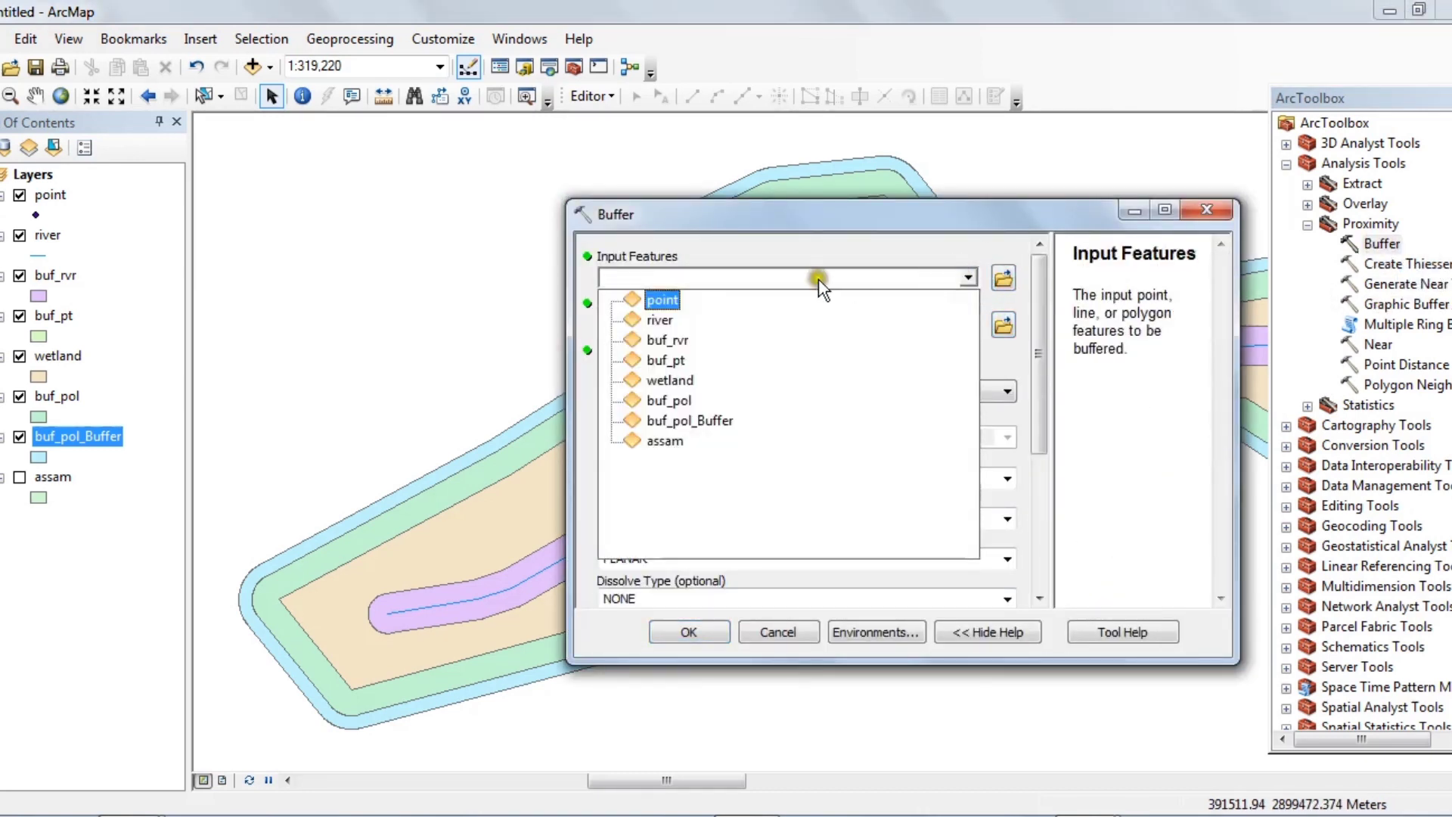
left_click(675, 359)
left_click(1004, 325)
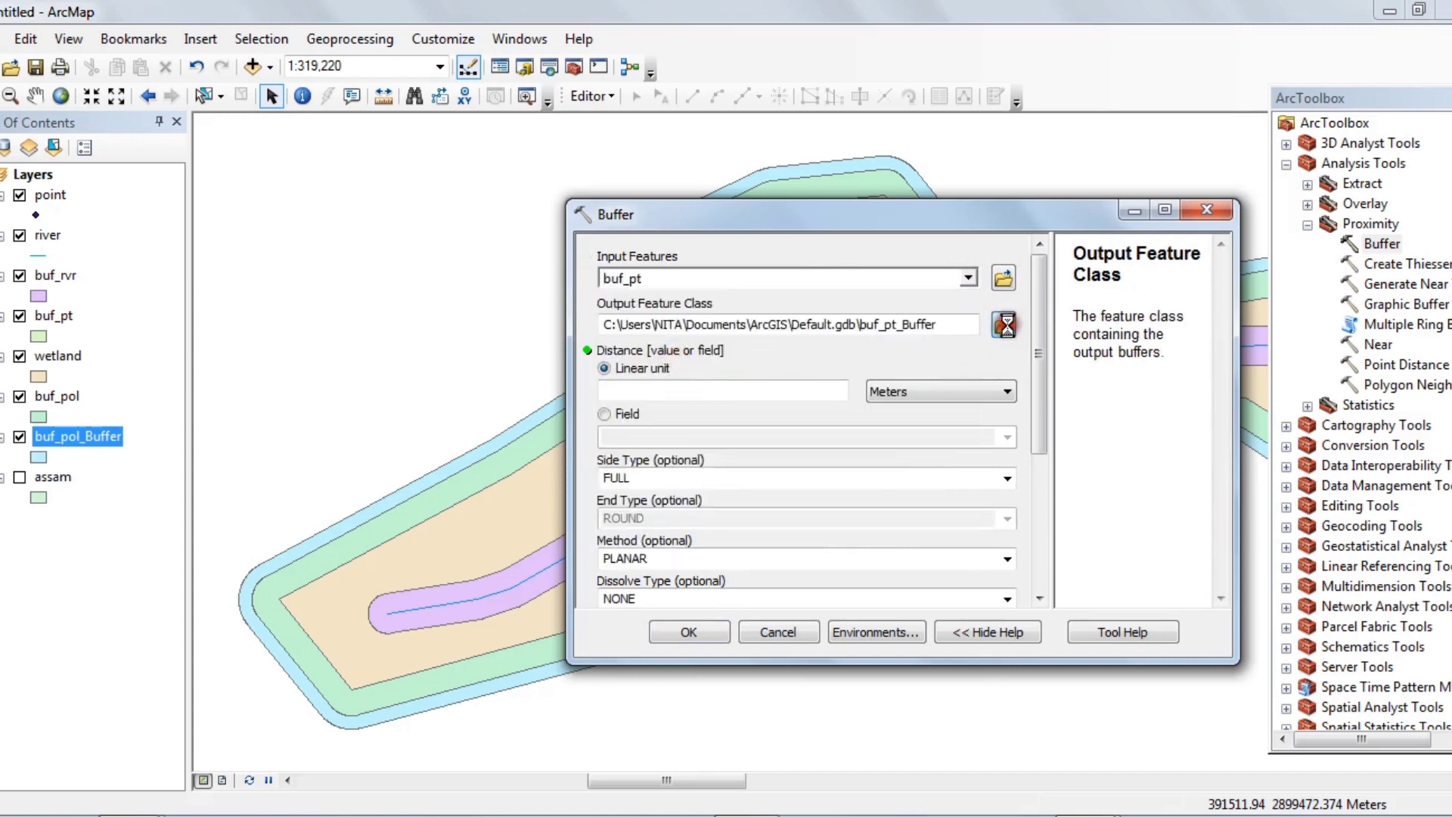
type("buf_pt1")
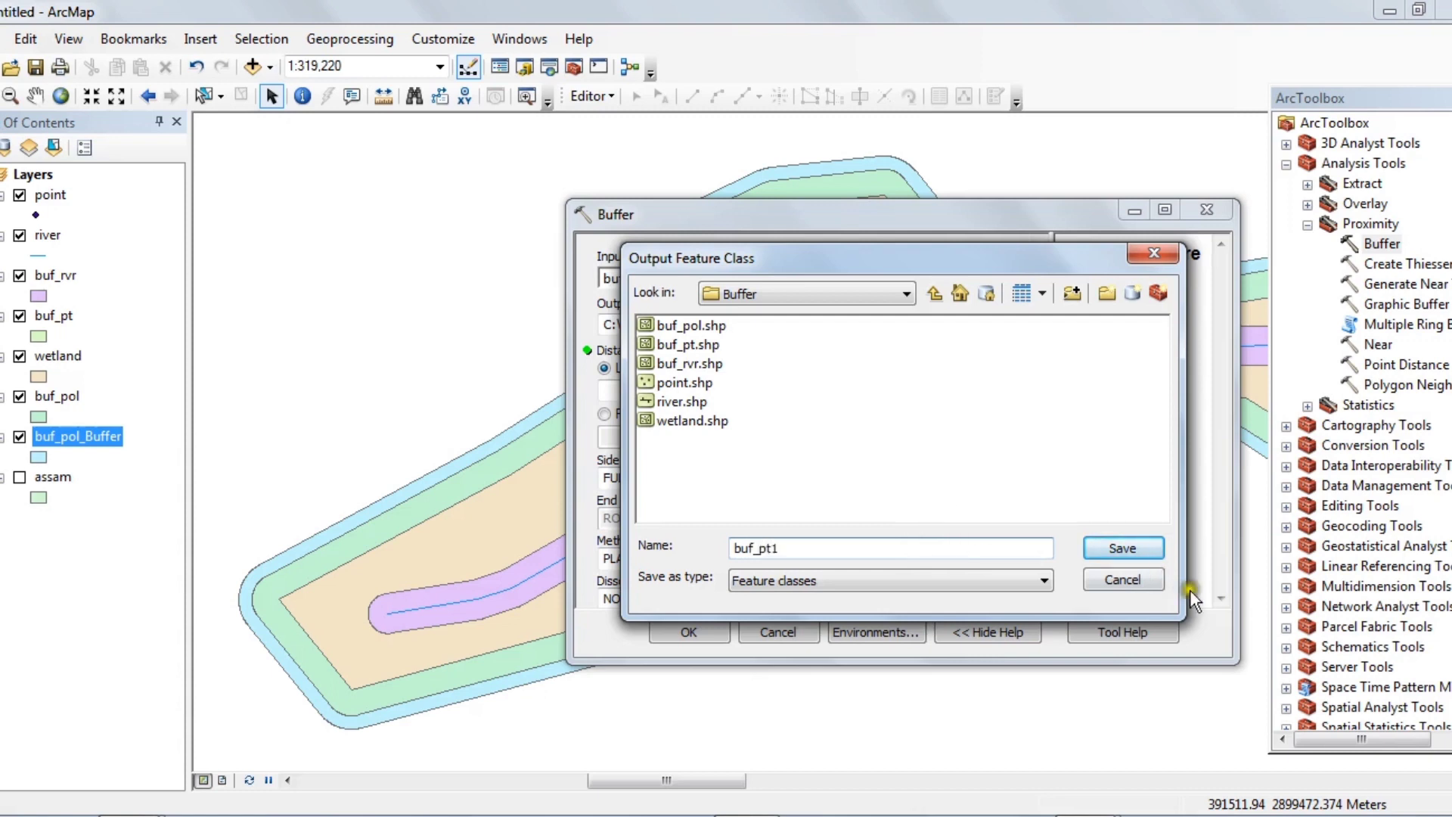
left_click(1124, 547)
- Run the point buffer with a linear distance of 1000 meters and move the buf_pt1 layer directly below buf_pt
left_click(847, 391)
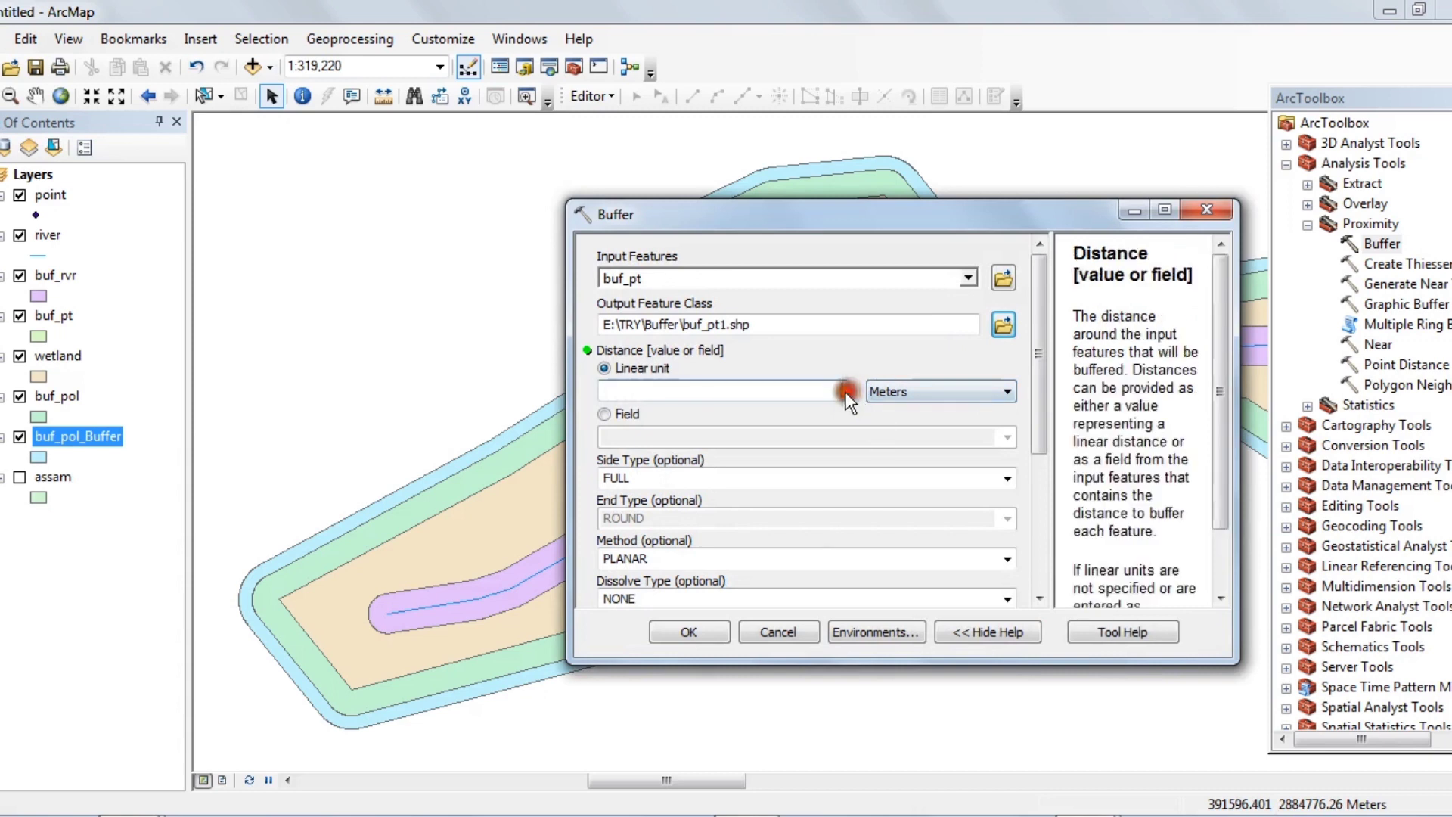
type("1000")
left_click(693, 635)
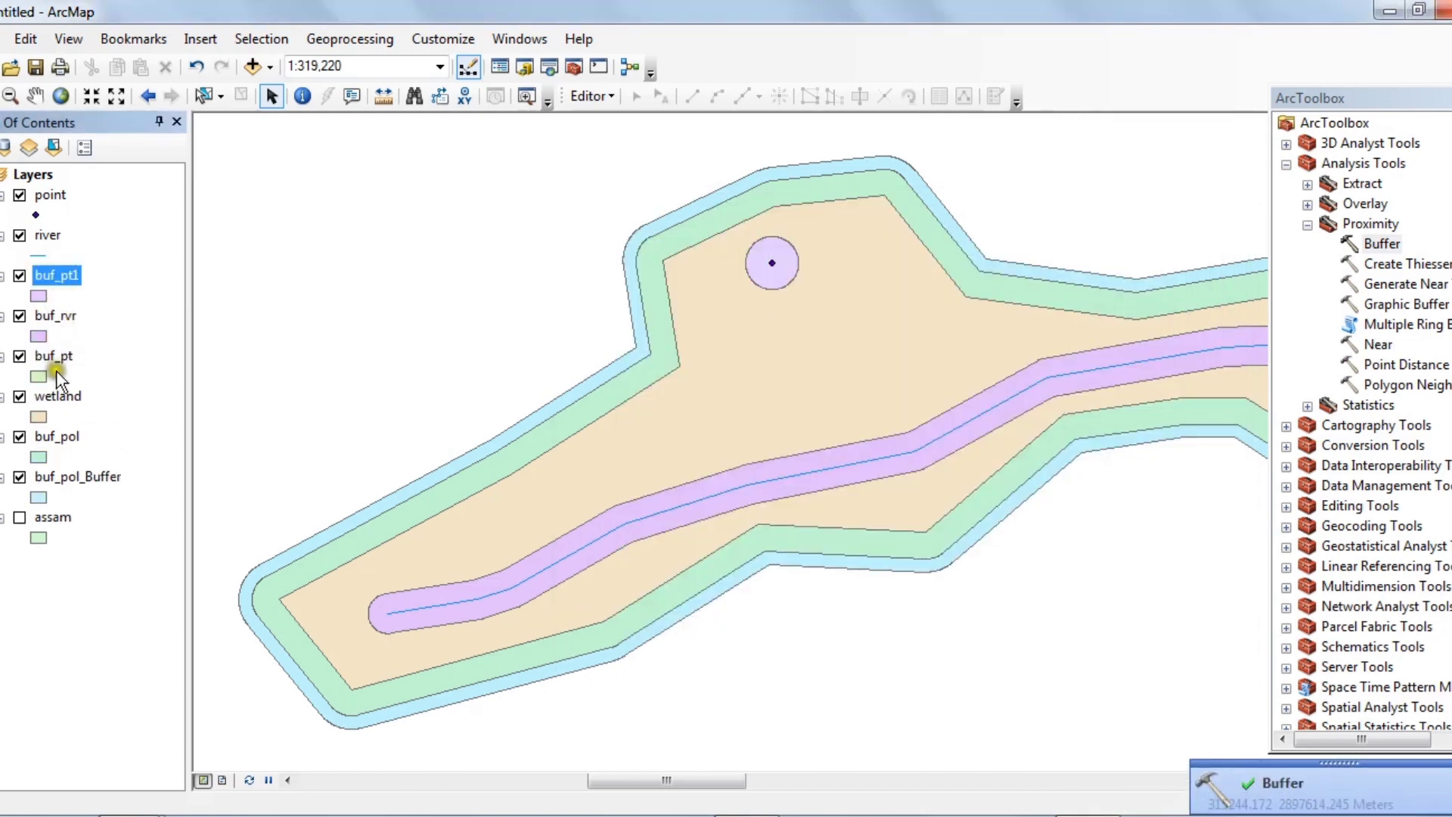
left_click(73, 269)
left_click_drag(73, 269, 43, 378)
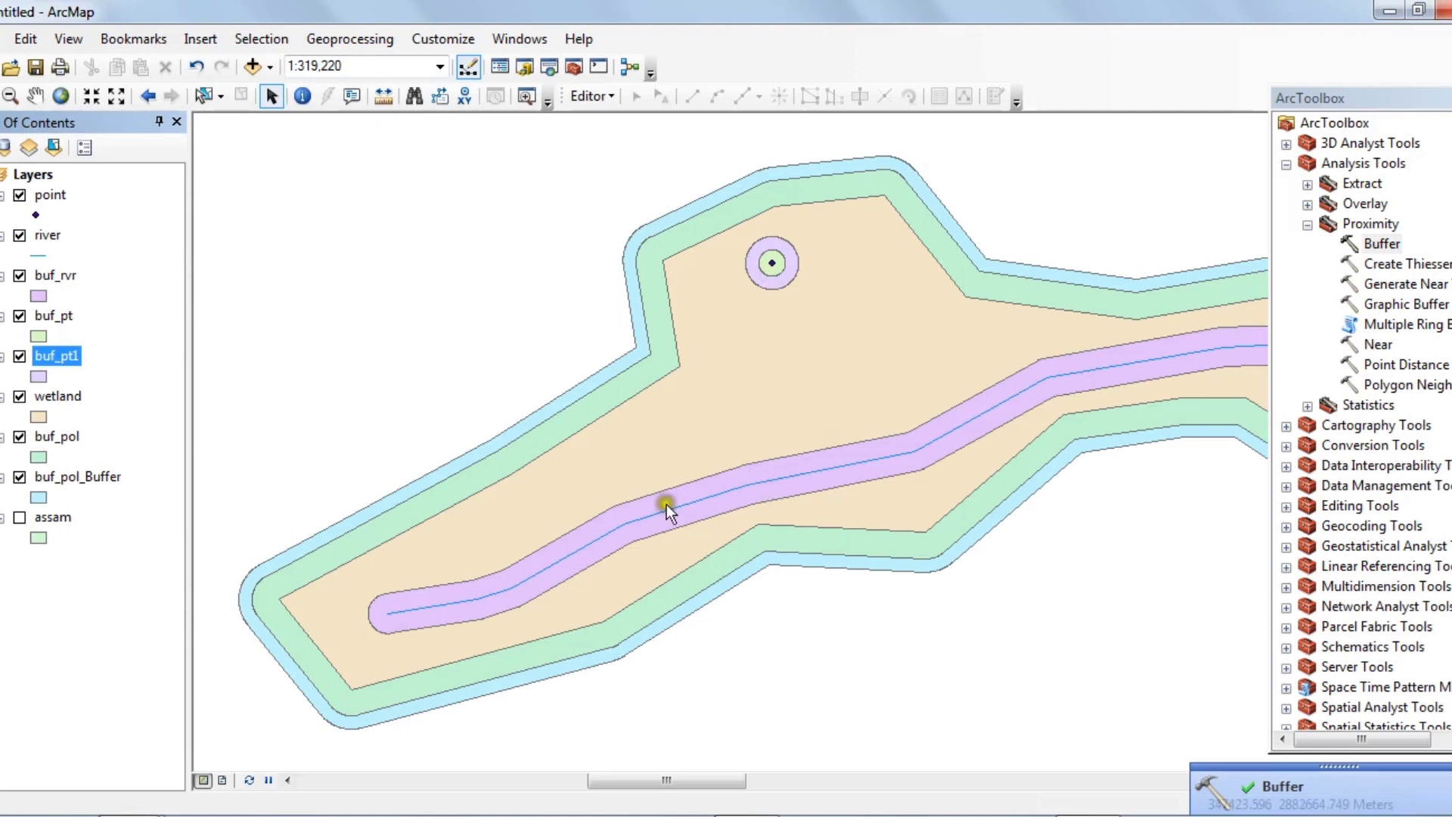
- Start another buffer with the buf_rvr layer as the input features
left_click(1391, 244)
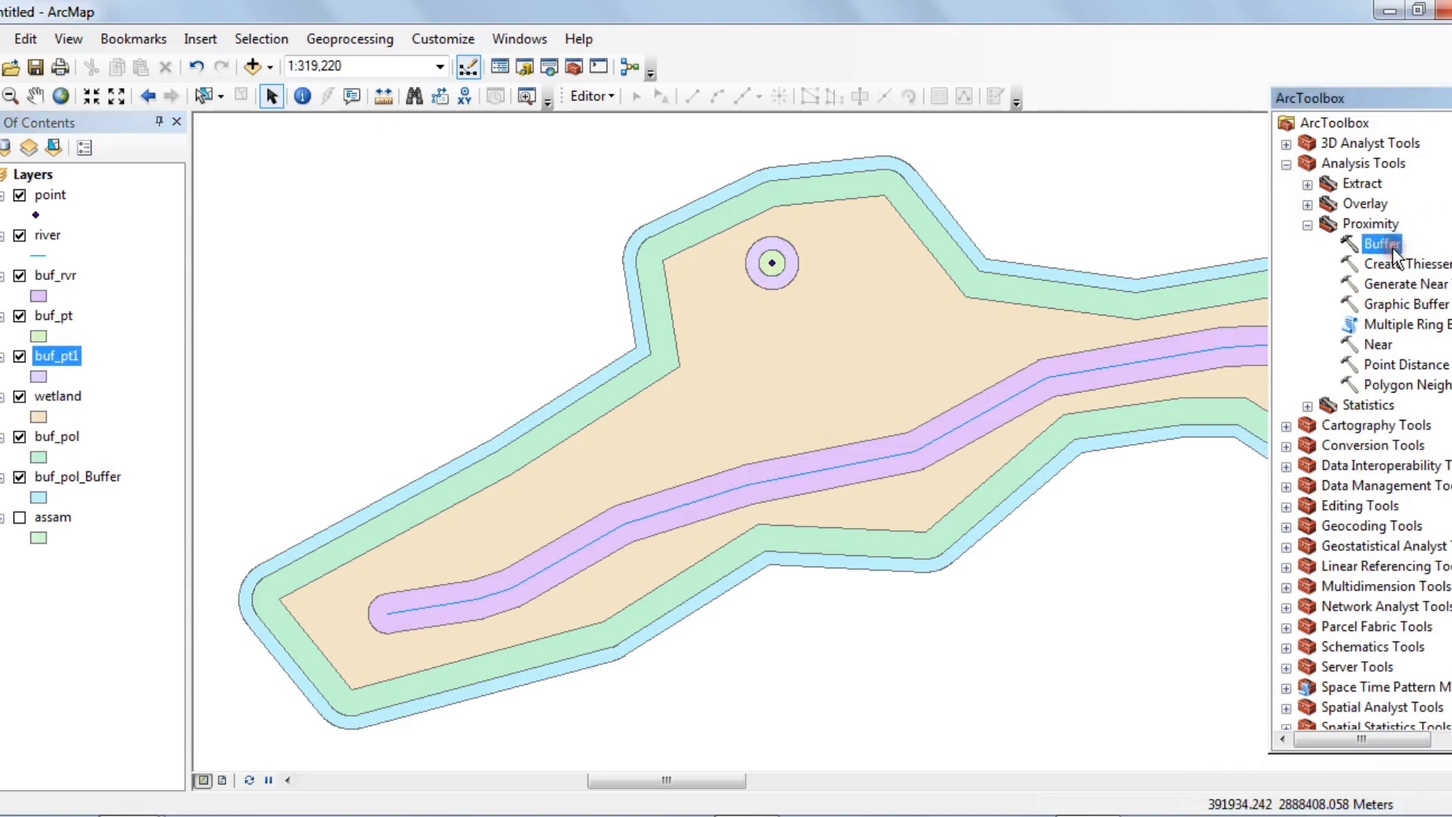
double_click(1391, 247)
left_click(965, 274)
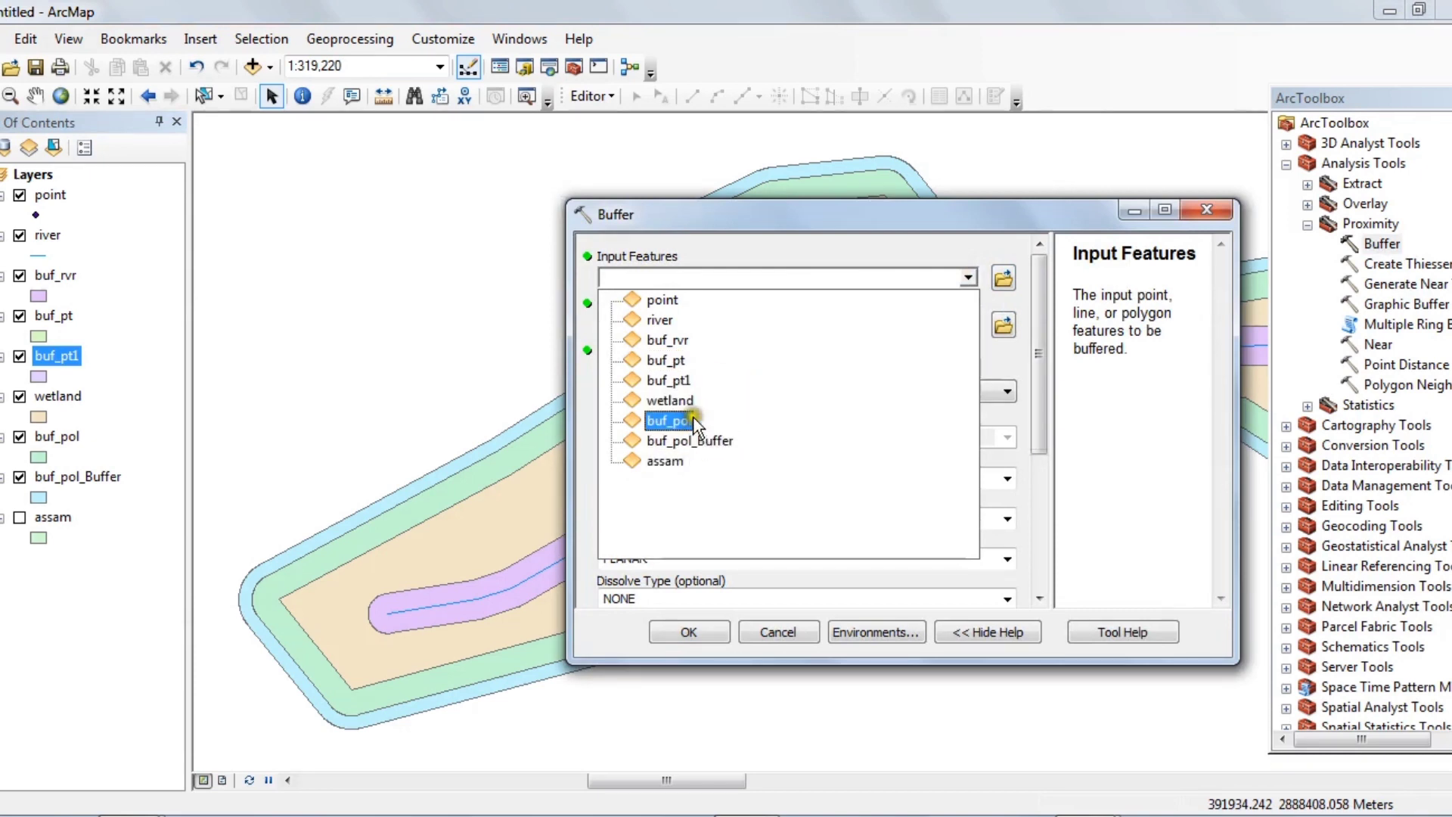
left_click(692, 341)
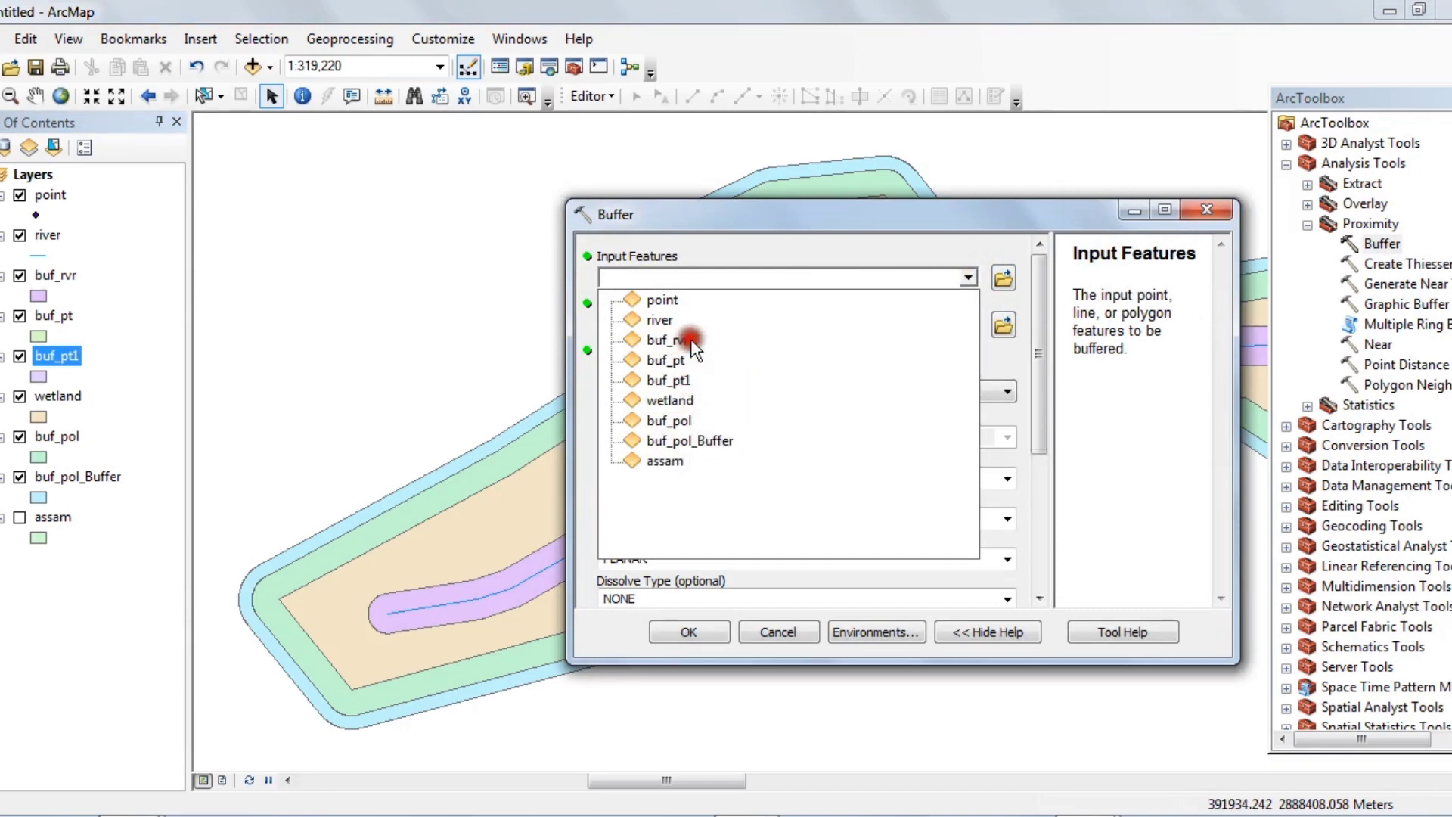
- Try to save the second river buffer's output as buf_rvr in the Buffer folder
left_click(1004, 325)
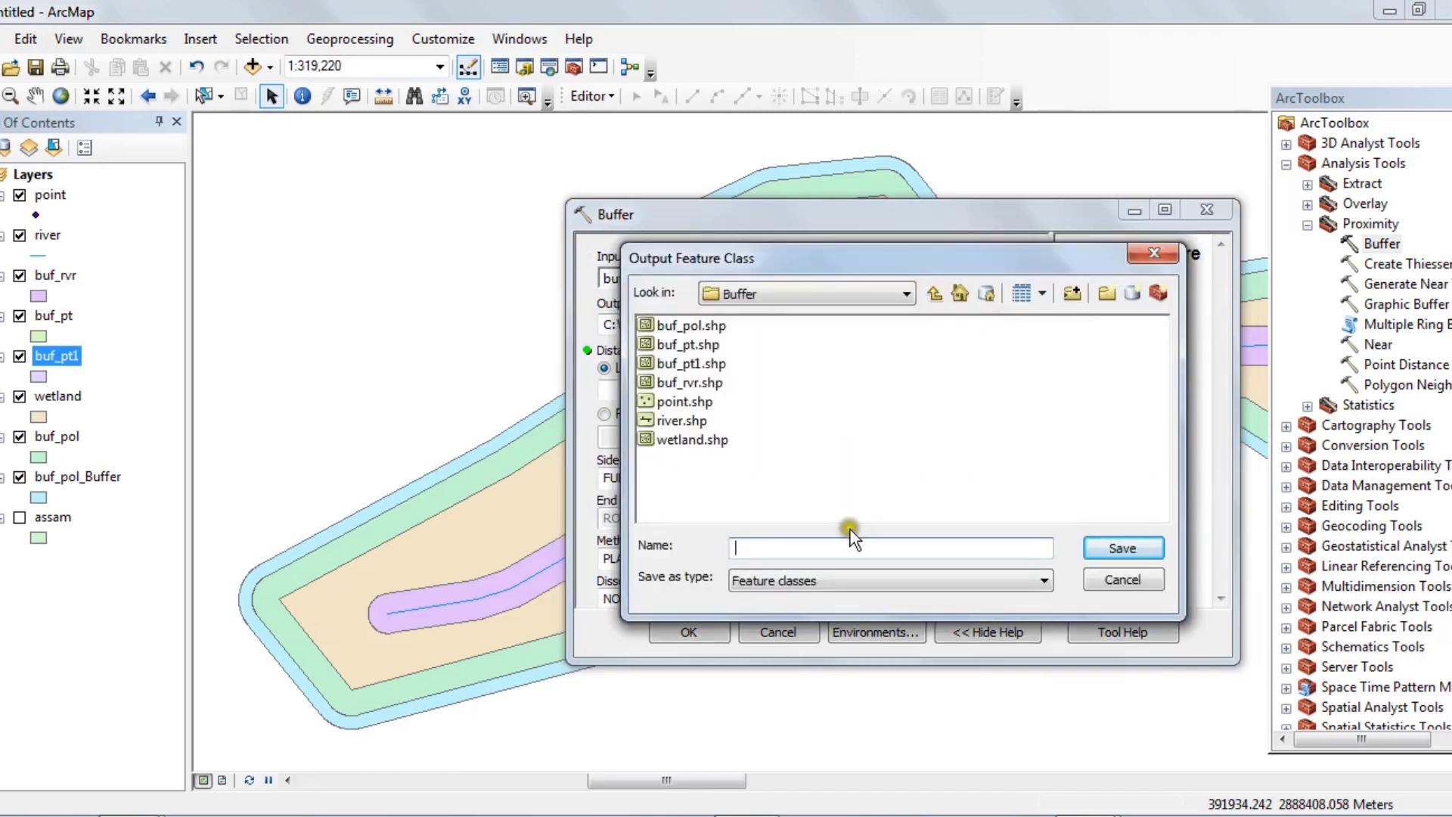
left_click(850, 539)
type("buf_rvr")
left_click(1121, 547)
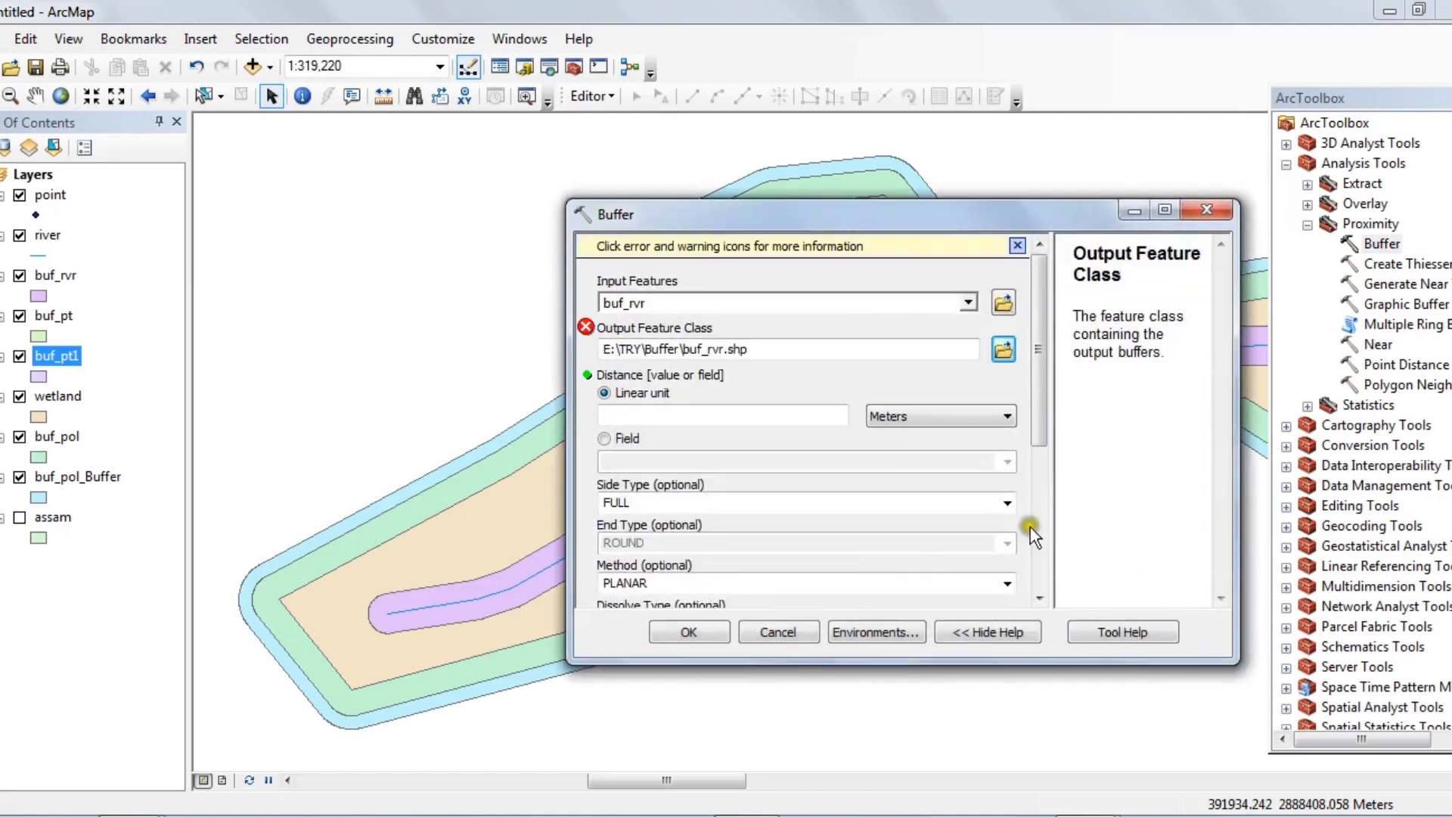
- Name the second river buffer's output buf_rvr1 in the Buffer folder
left_click(1001, 347)
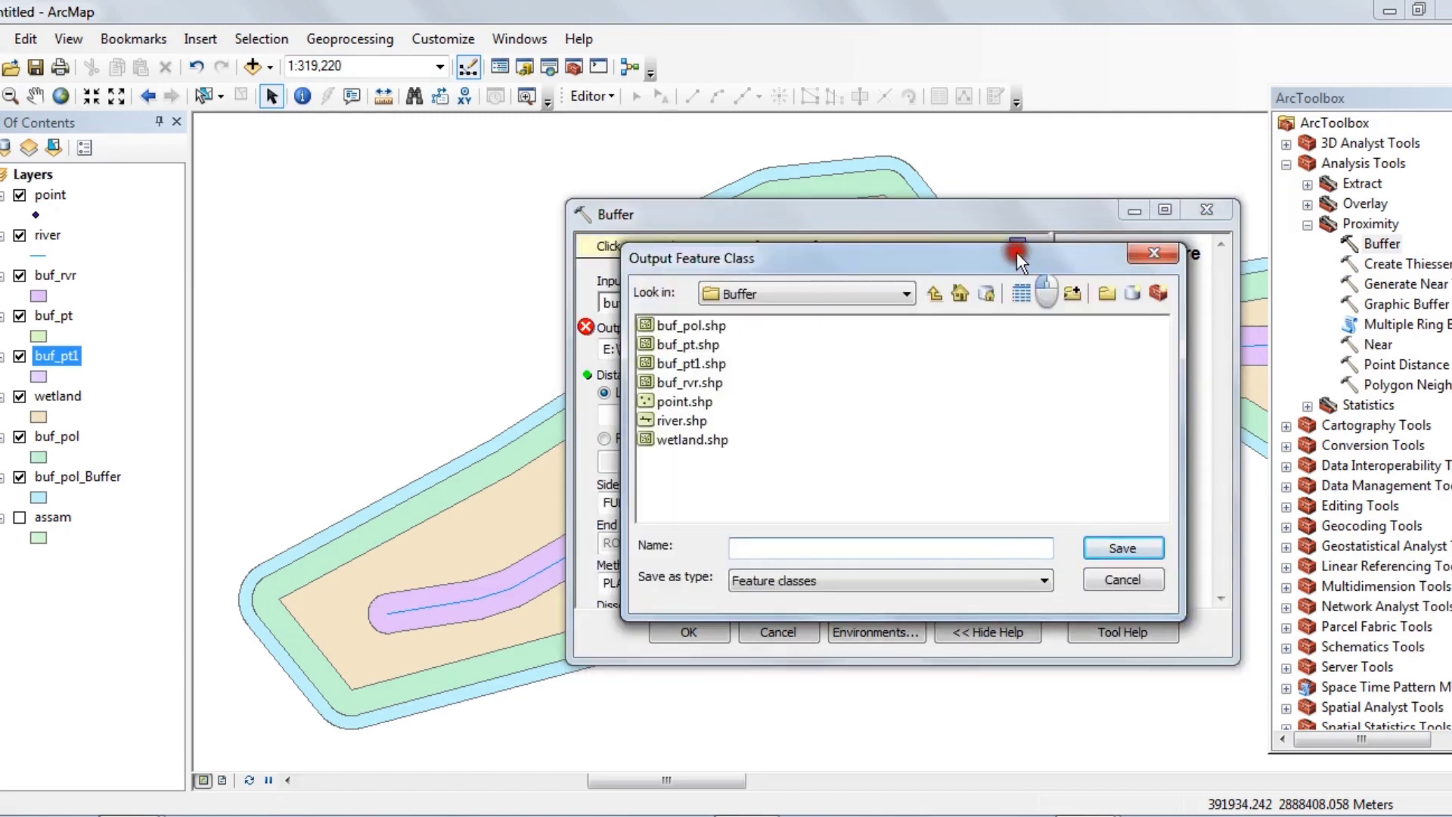
left_click_drag(1017, 252, 1016, 217)
type("b")
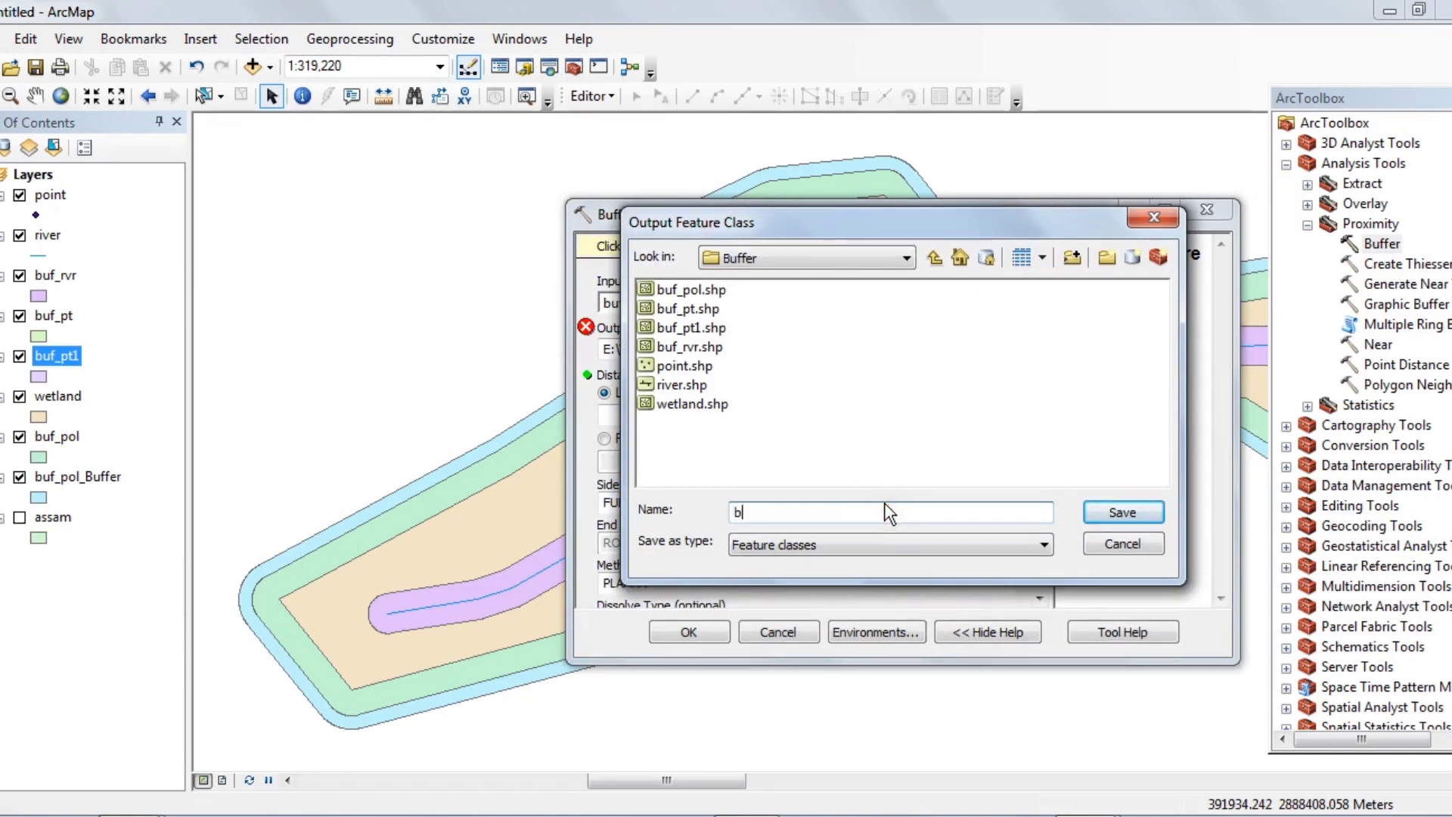
type("uf_rvr1")
left_click(1112, 511)
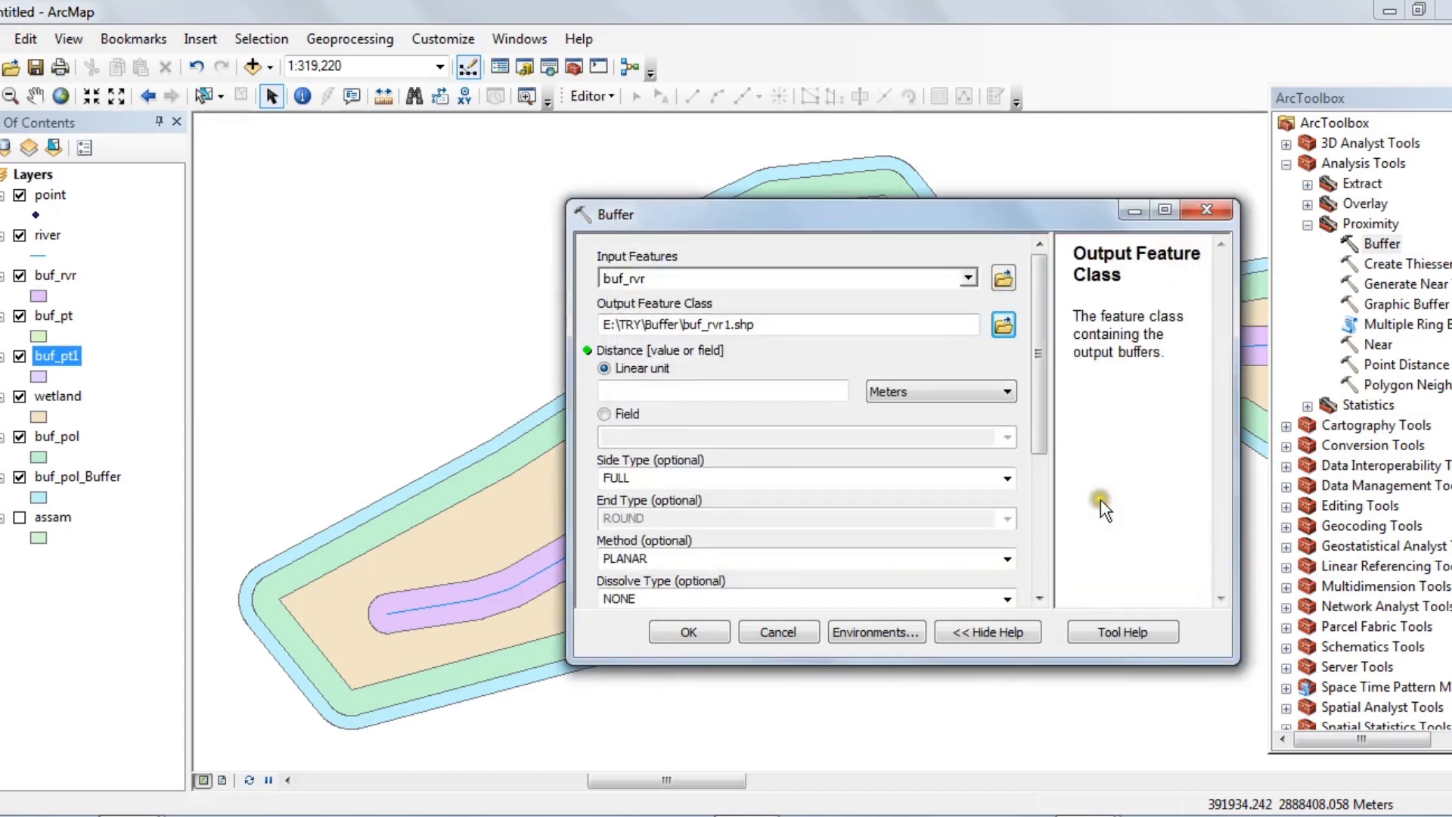
- Run the second river buffer with a linear distance of 1000 meters and move the buf_rvr1 layer directly below buf_rvr
left_click(842, 389)
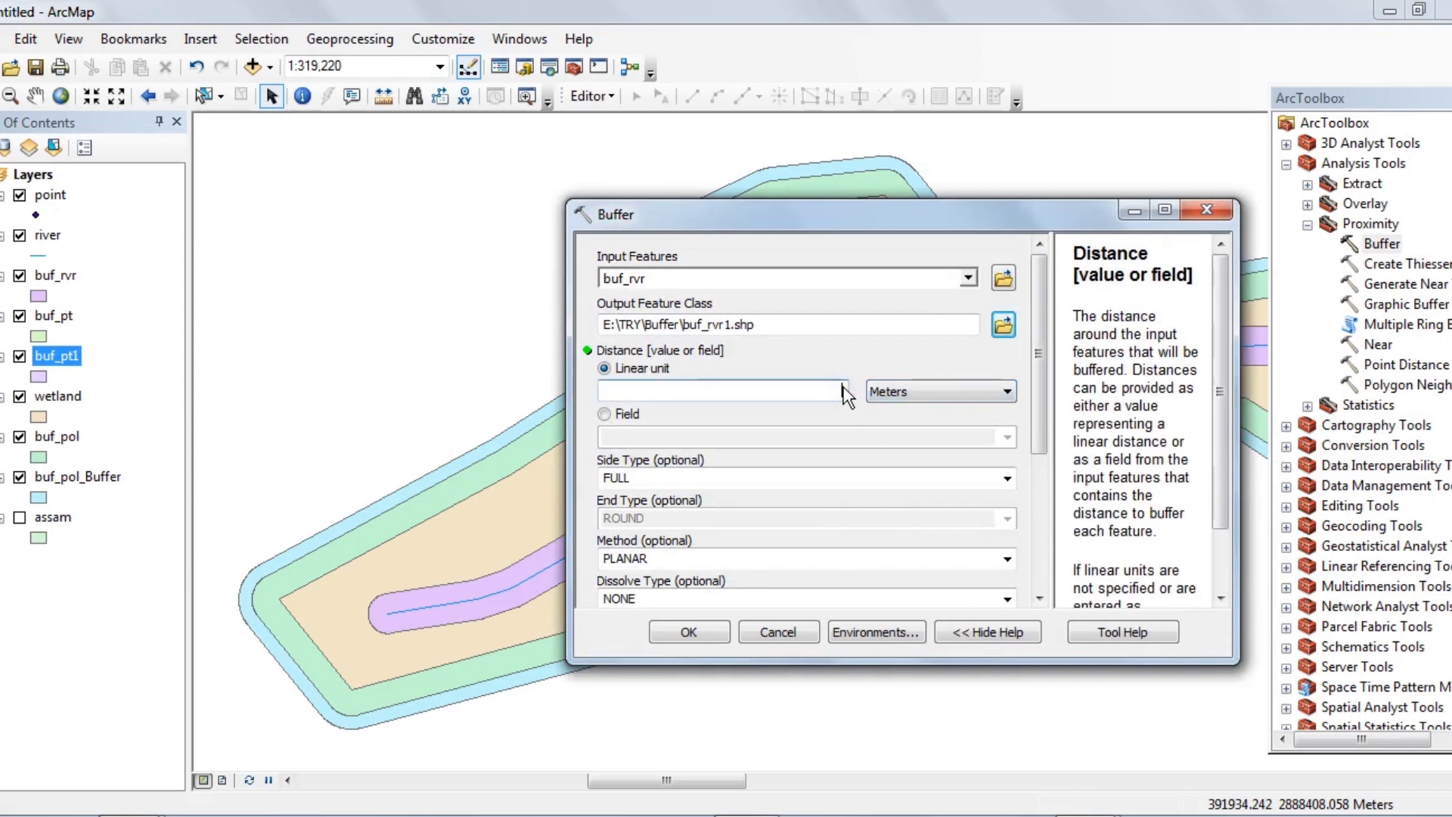
type("1000")
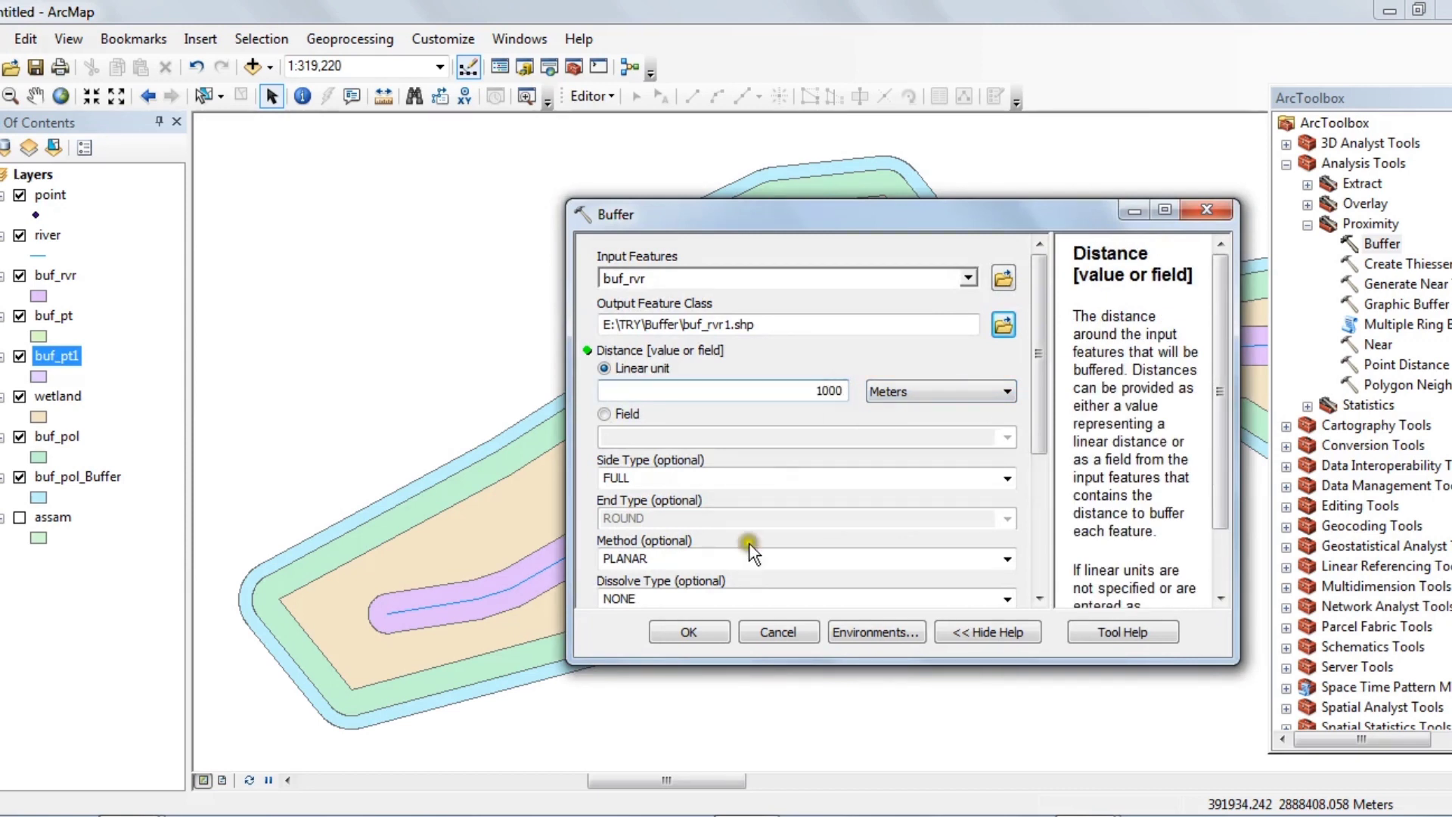
left_click_drag(1036, 423, 1031, 561)
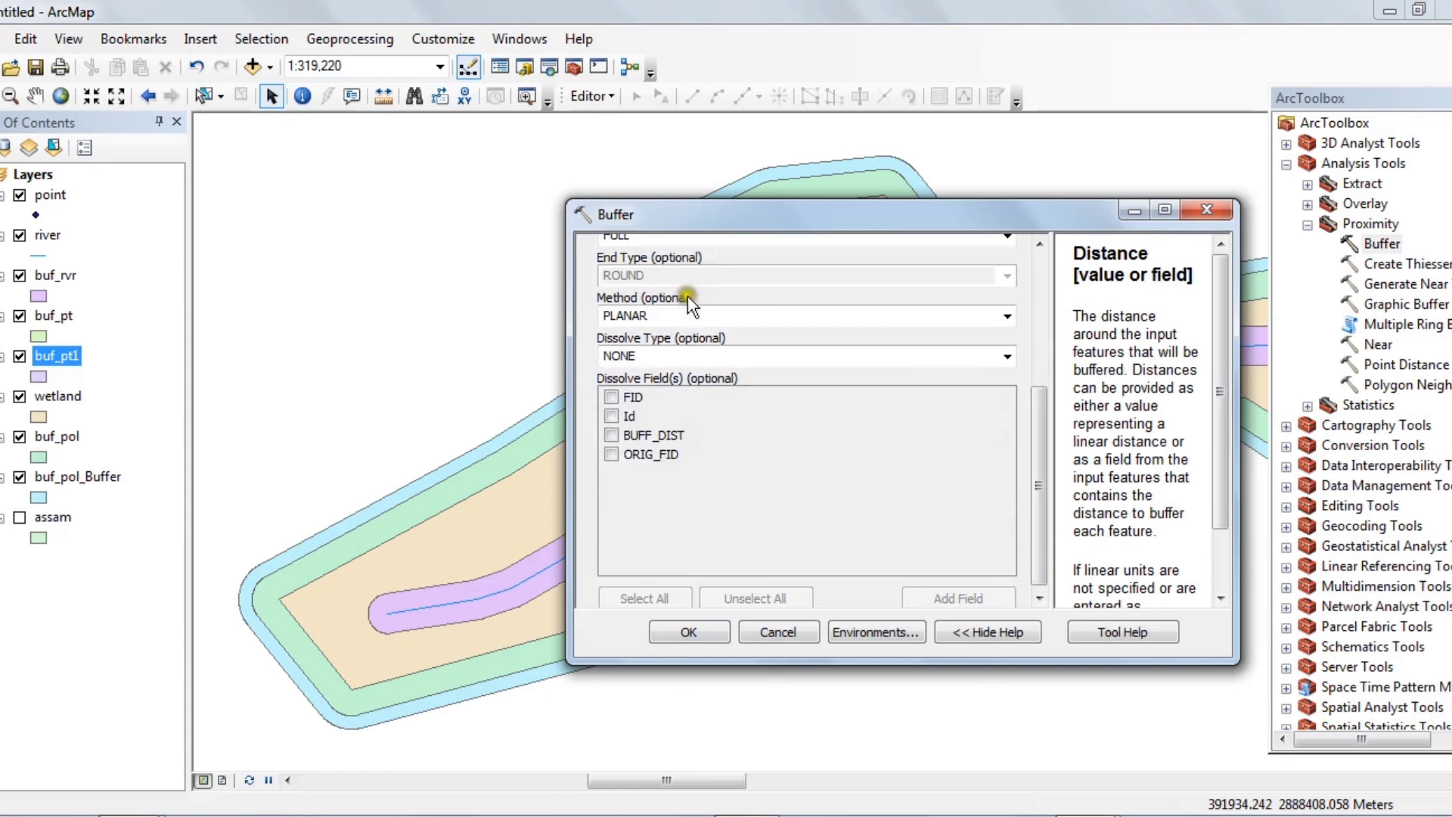
left_click(688, 631)
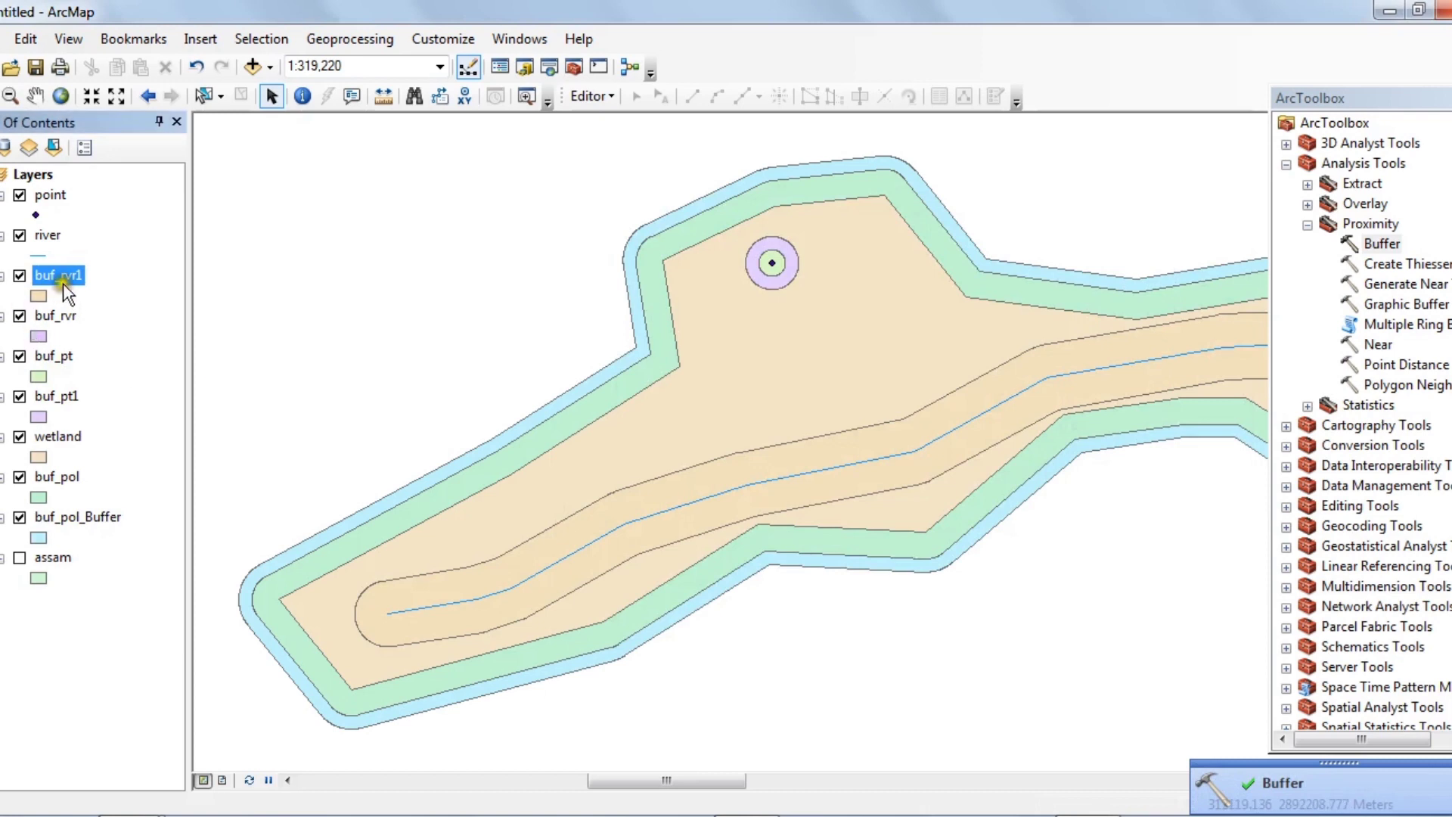
left_click_drag(75, 275, 56, 342)
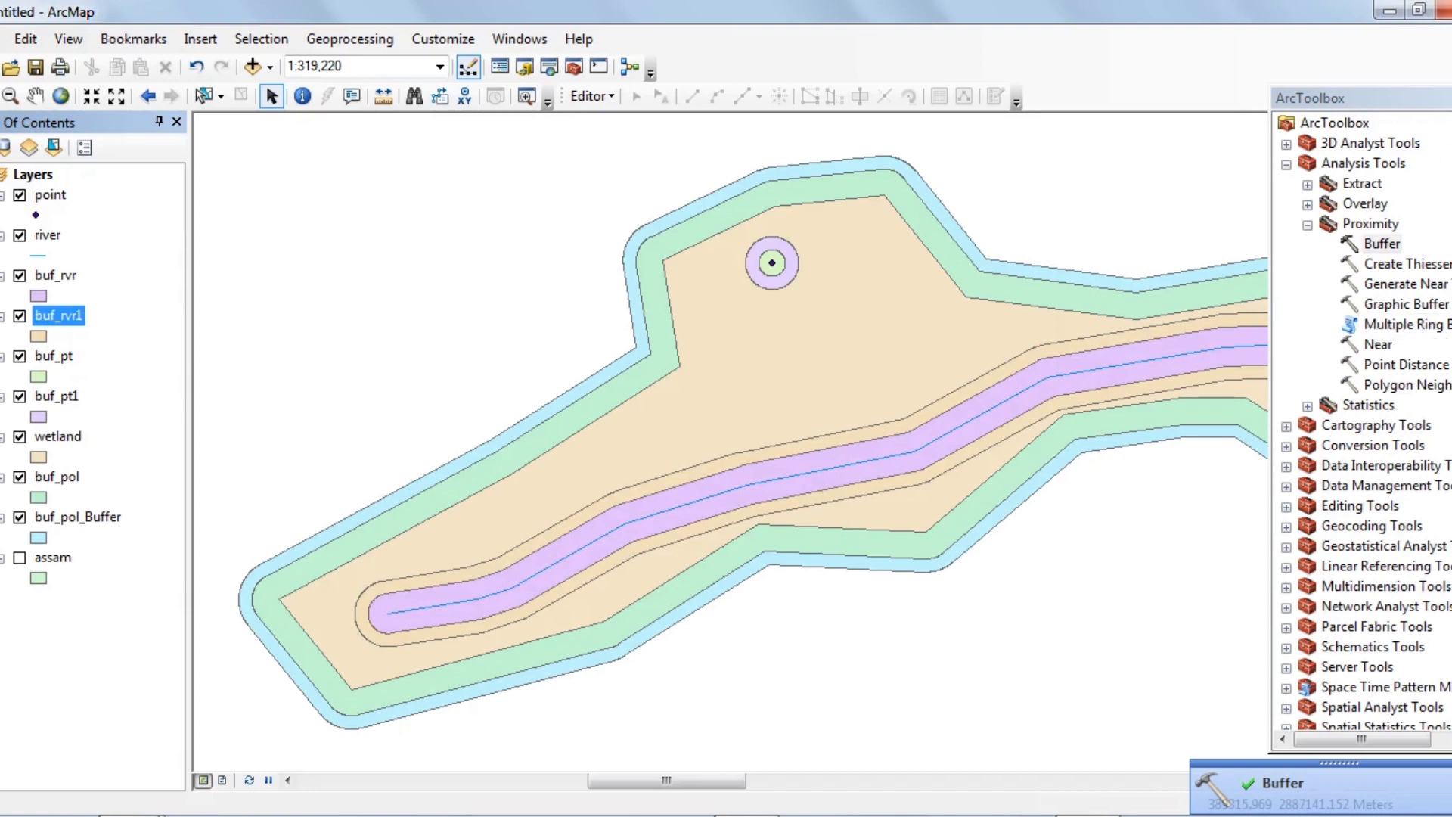
left_click(1448, 98)
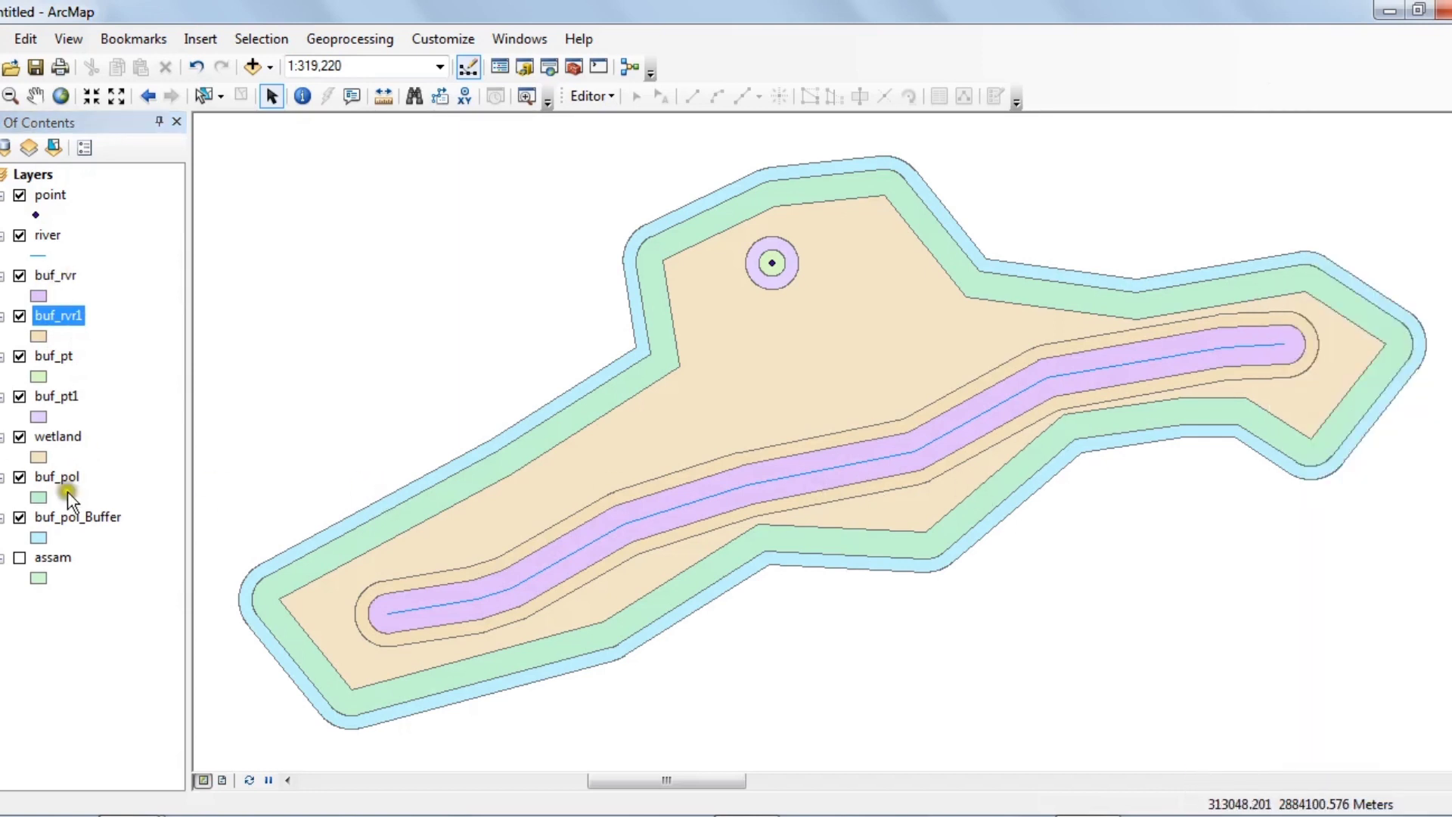
- Turn on the assam layer and zoom to its extent to view the buffers within the whole map
left_click(21, 559)
right_click(31, 552)
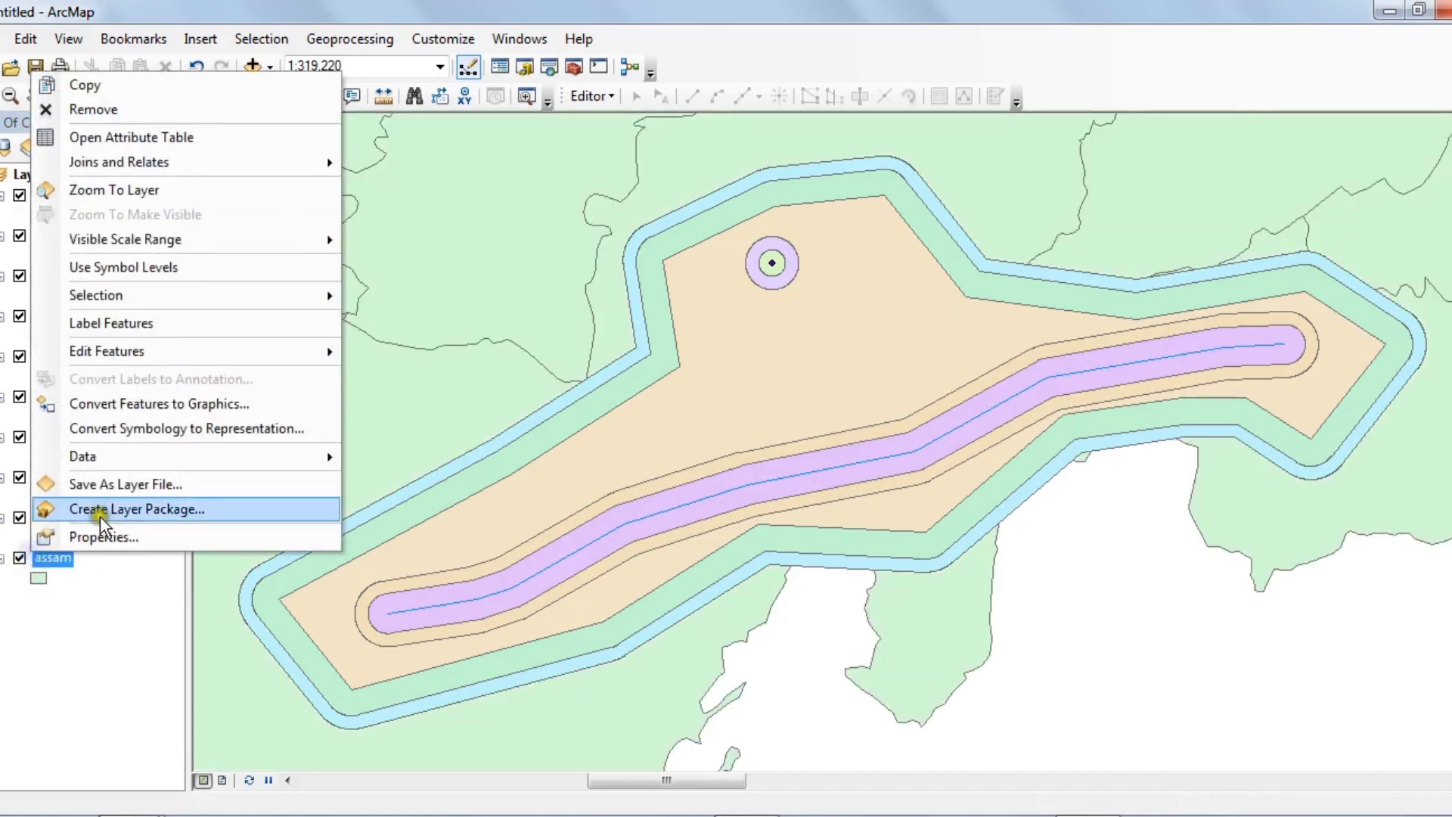
left_click(129, 189)
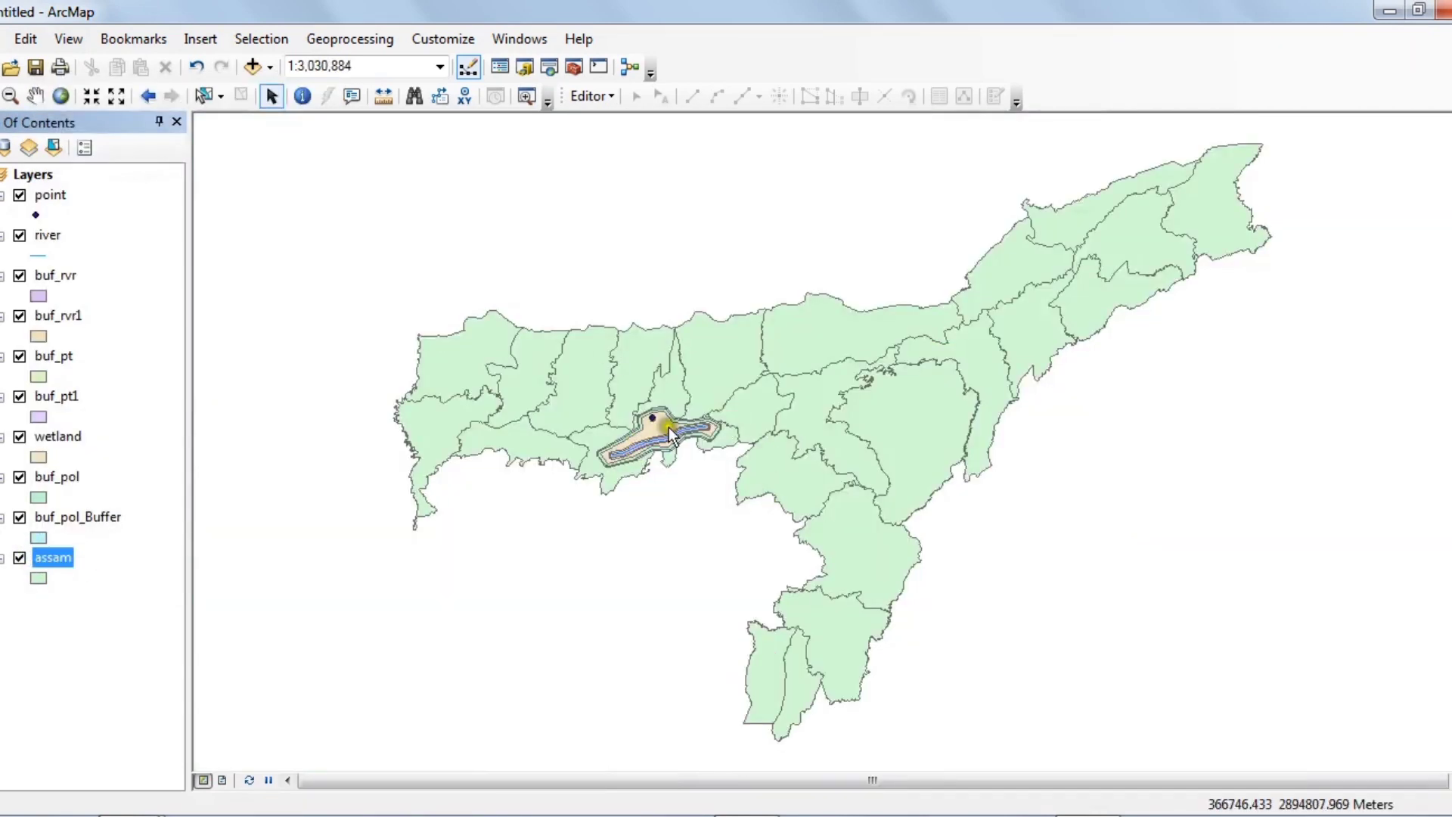
scroll(644, 431, "down", 4)
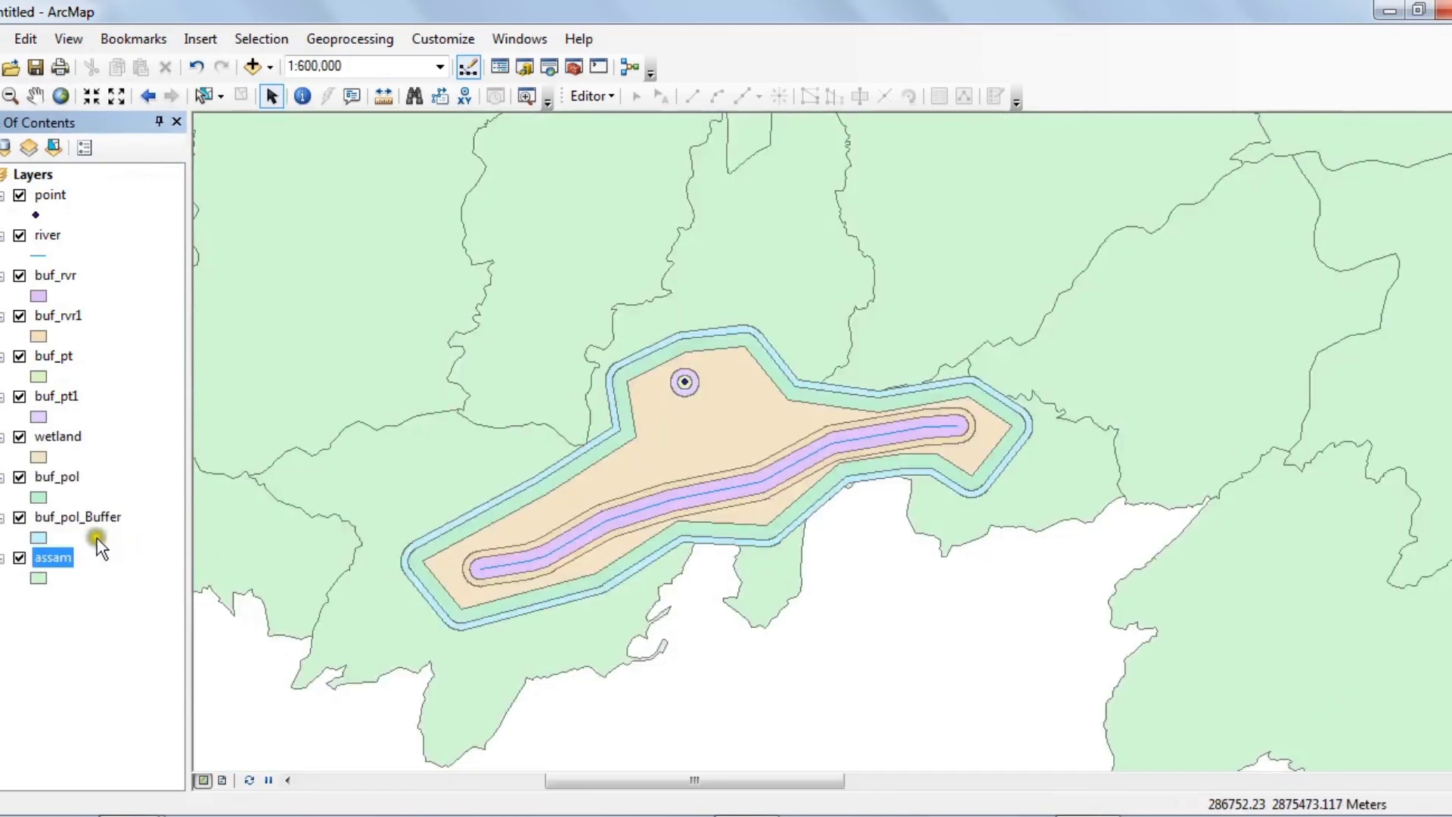
- Change the assam layer's symbol to Hollow so only the district outlines are drawn around the buffers
left_click(38, 578)
left_click(488, 387)
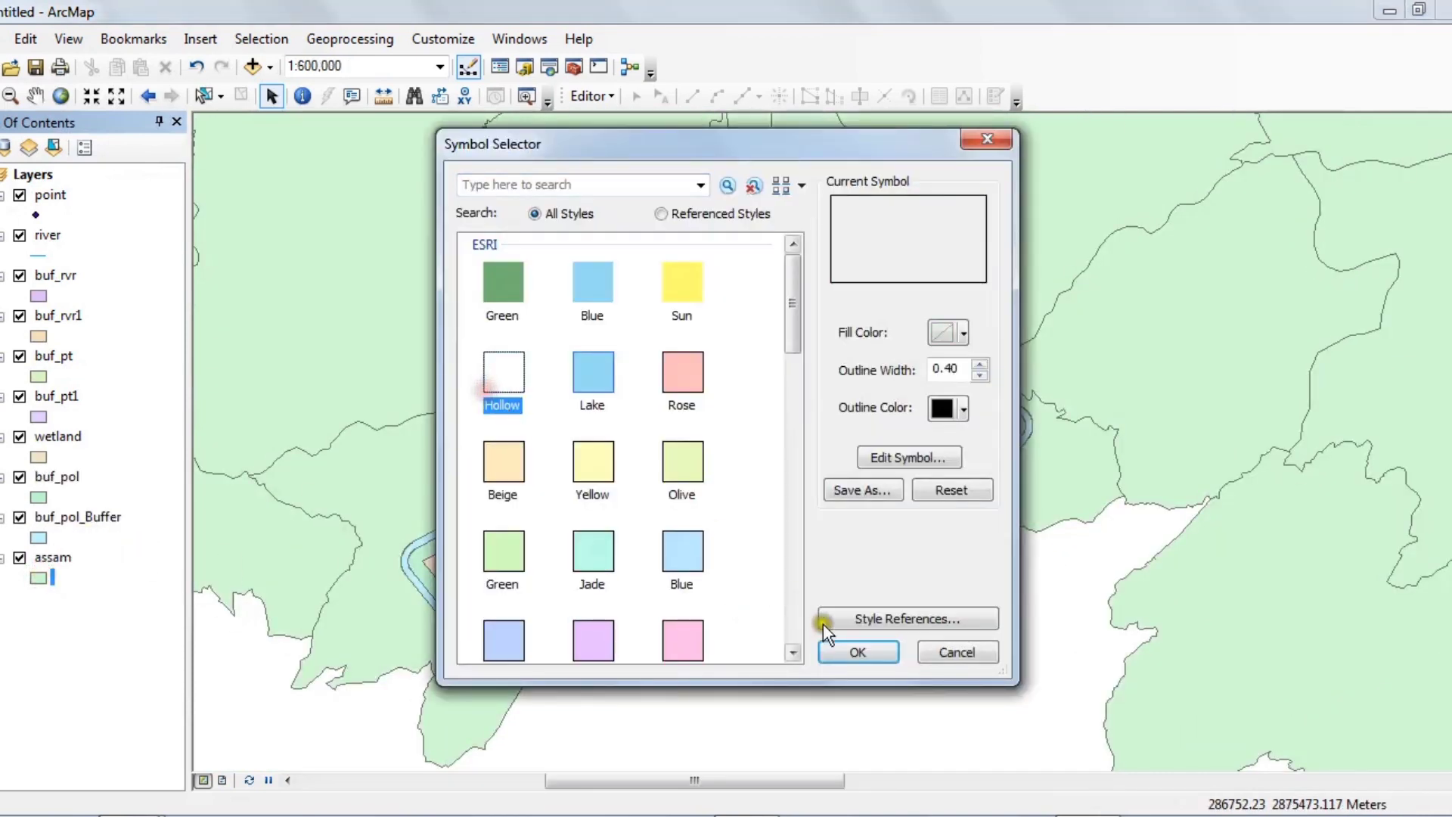
left_click(858, 652)
scroll(956, 611, "up", 3)
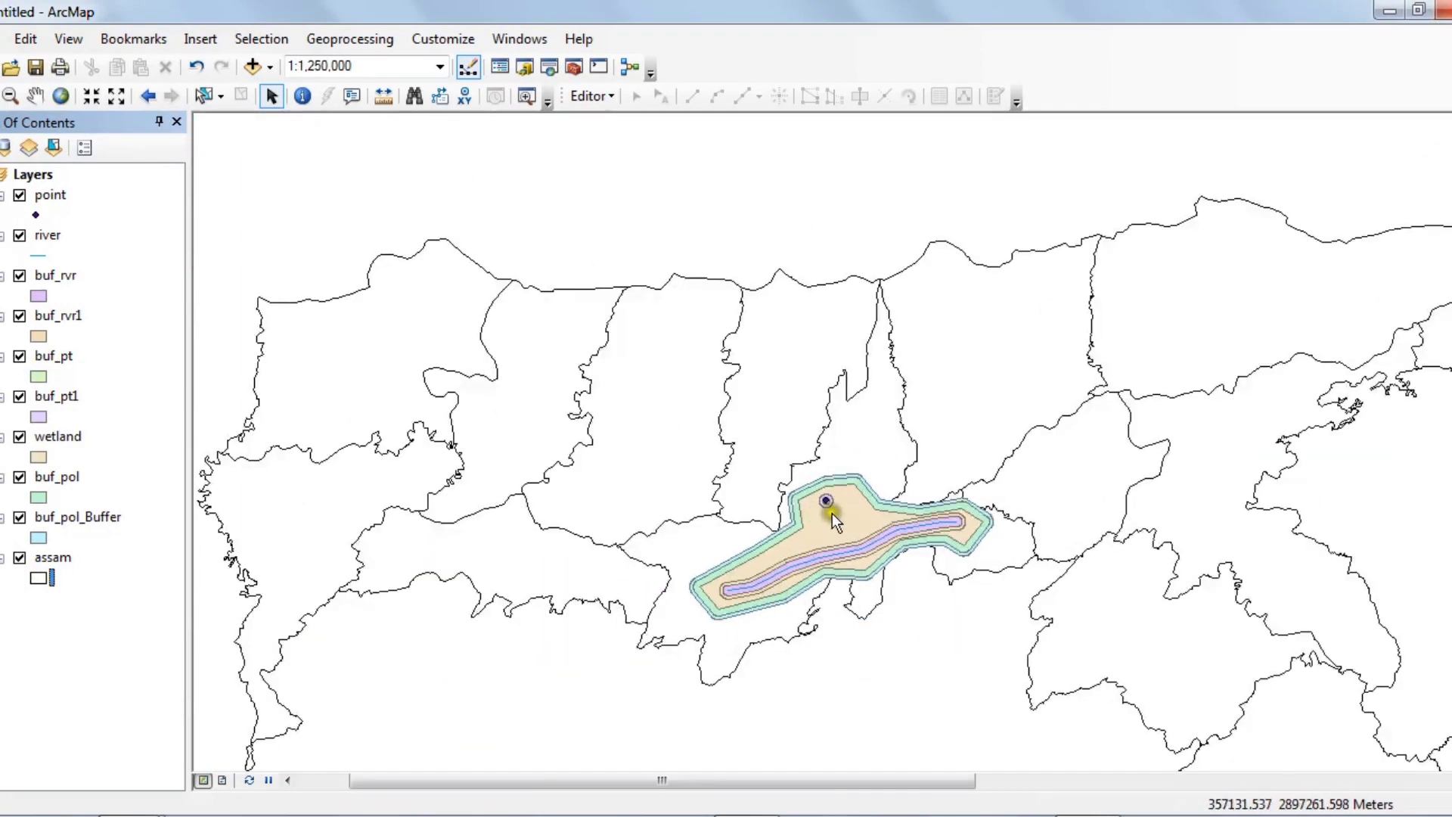
scroll(832, 511, "down", 3)
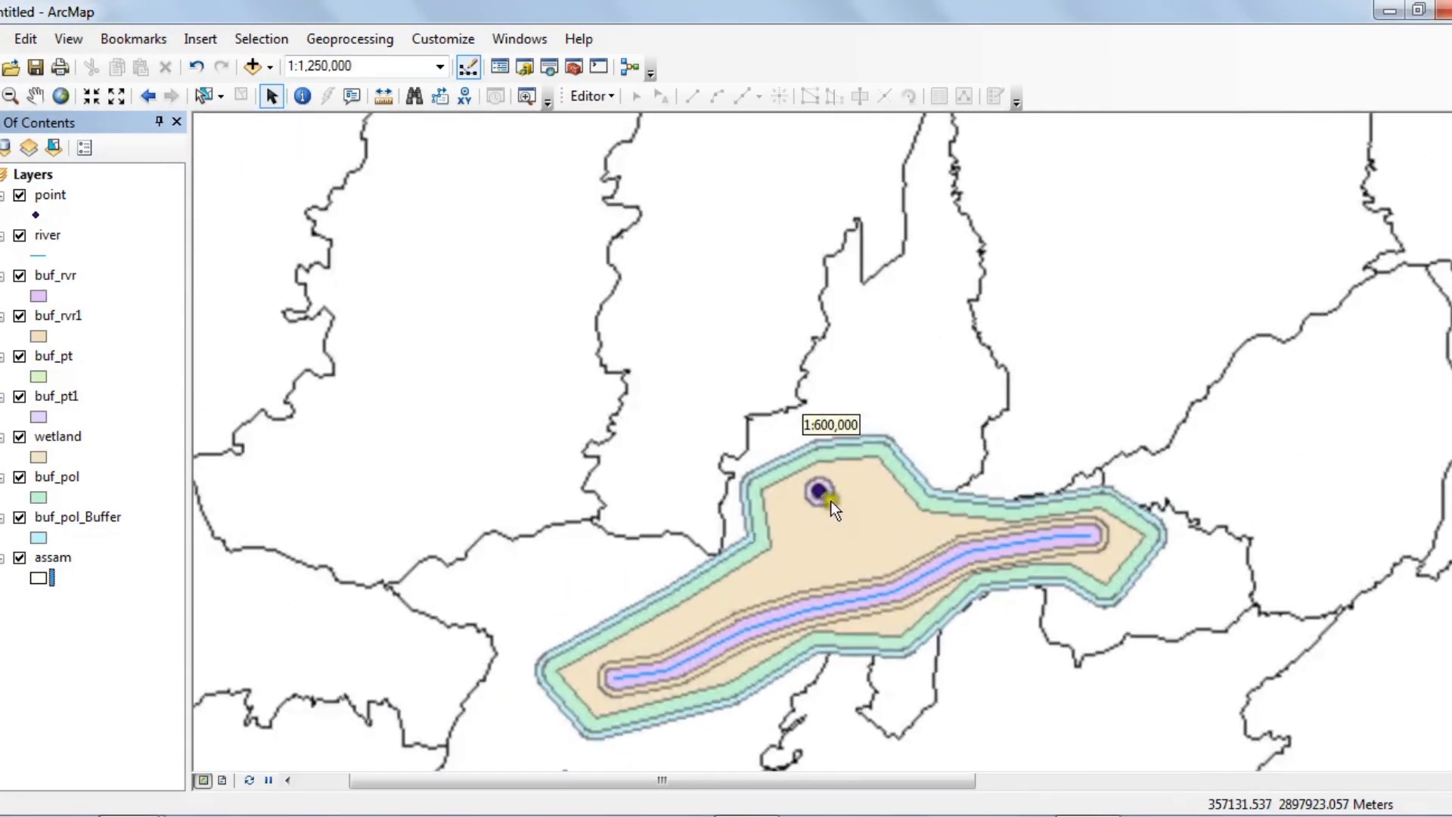